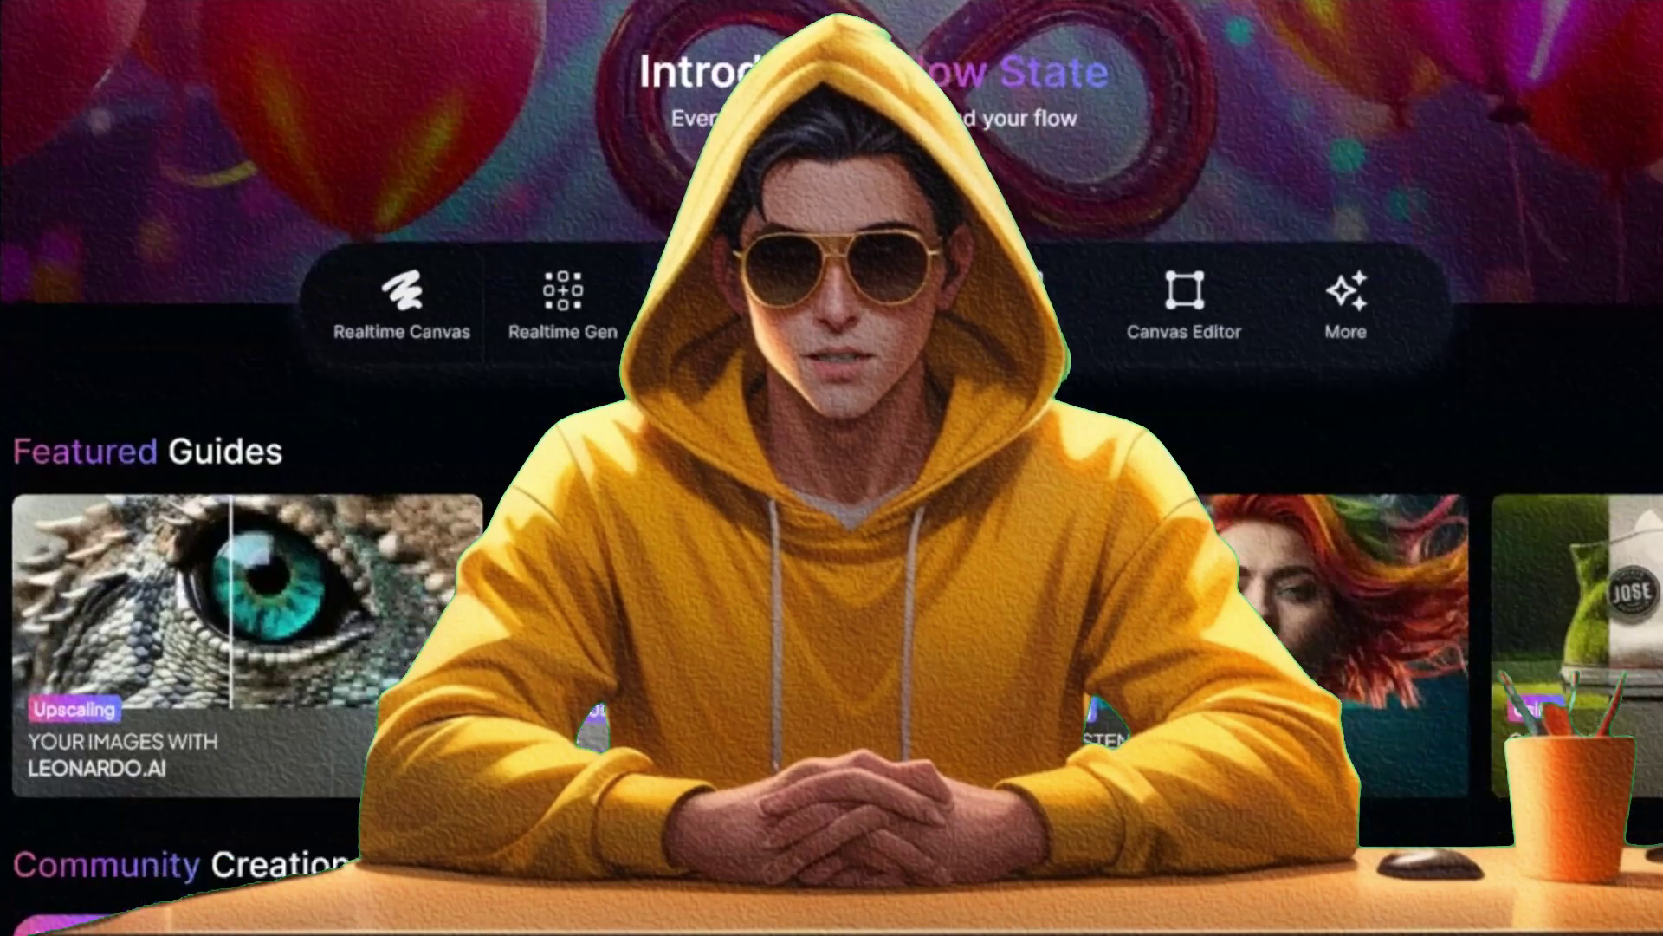
scroll(832, 468, down, 8)
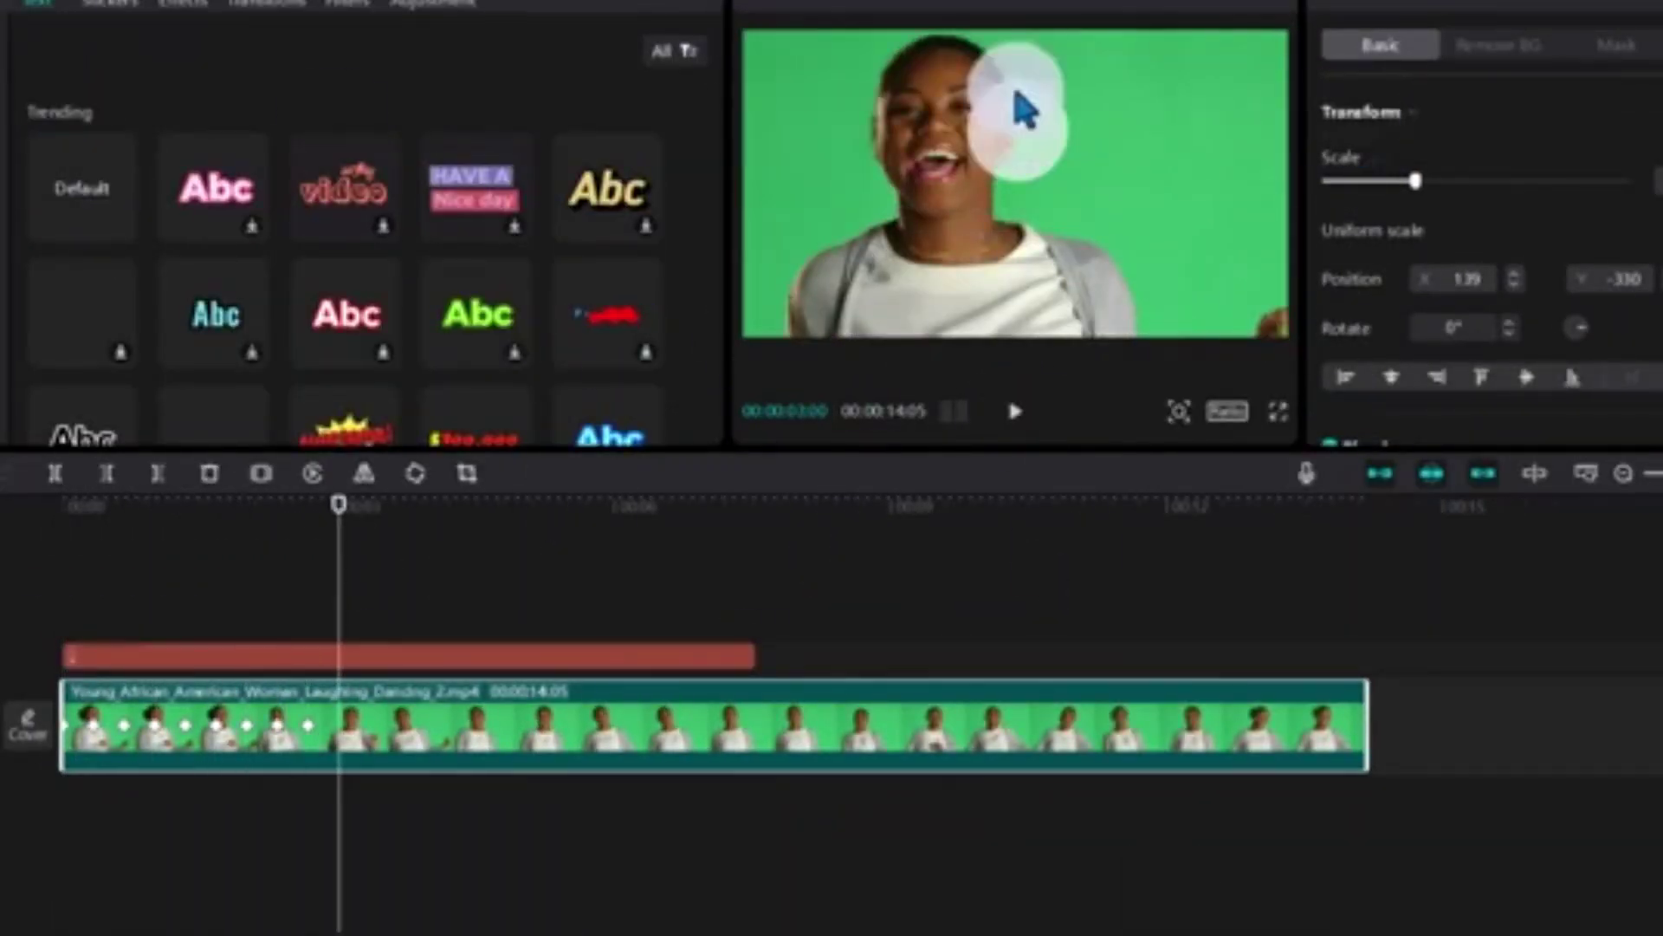
click(756, 604)
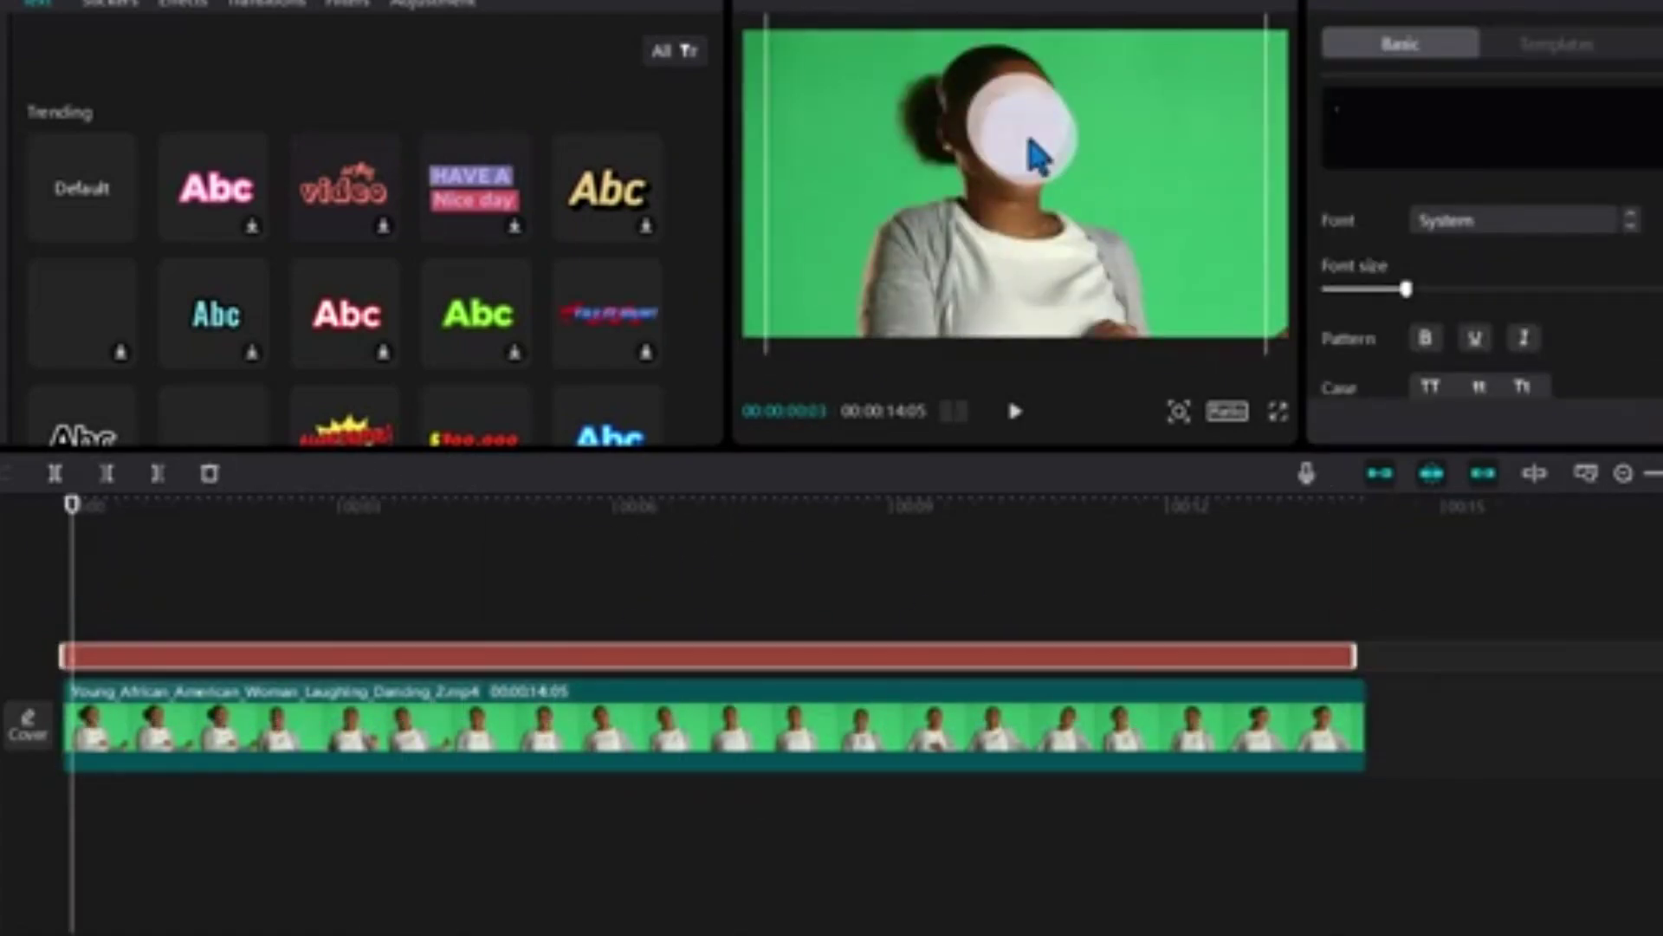
click(167, 390)
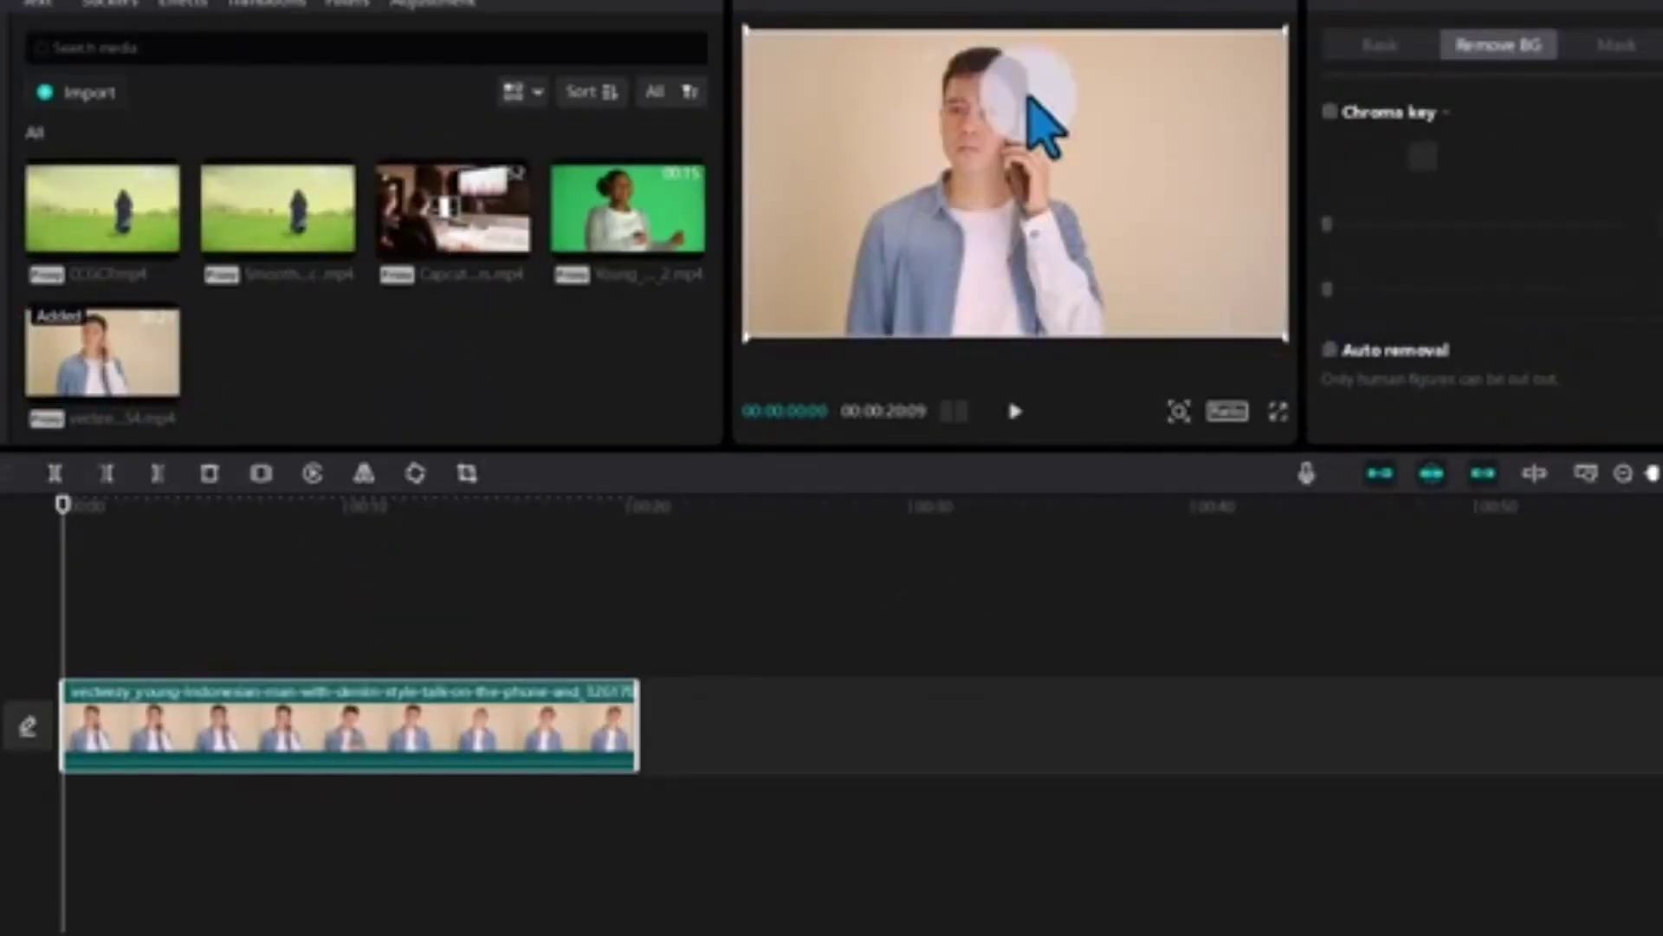
- Overlay the text LIKE AND FOLLOW beside the man's head and reposition it at 00:00:00:26
click(1393, 445)
click(746, 29)
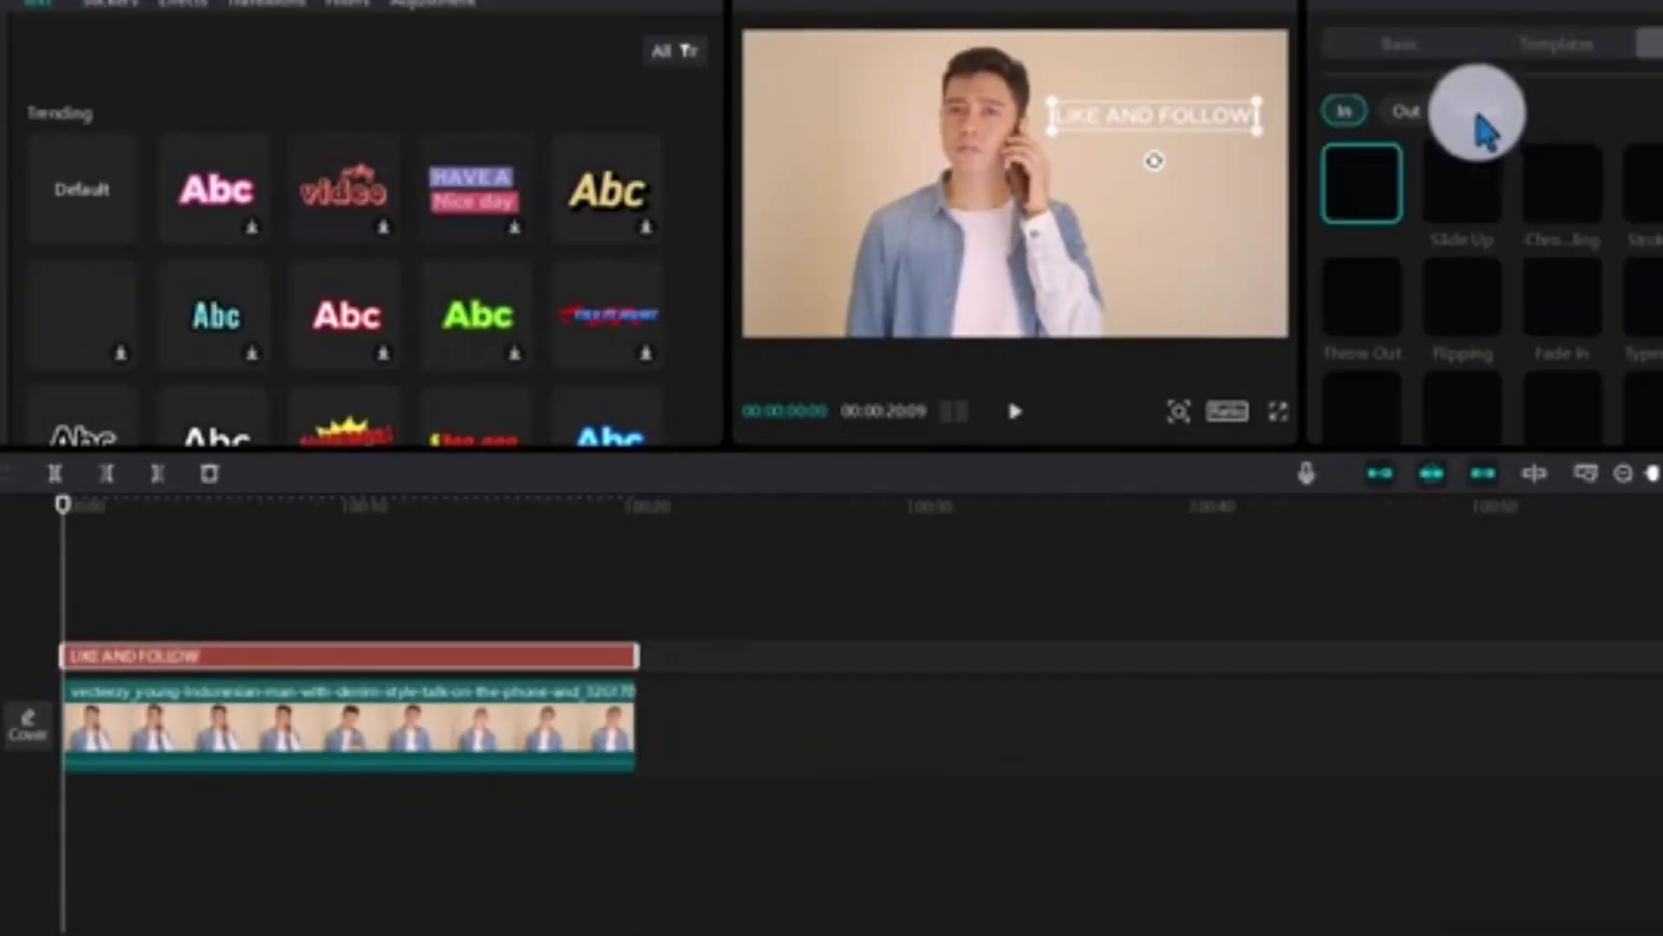
click(1412, 45)
scroll(1473, 260, down, 3)
click(82, 660)
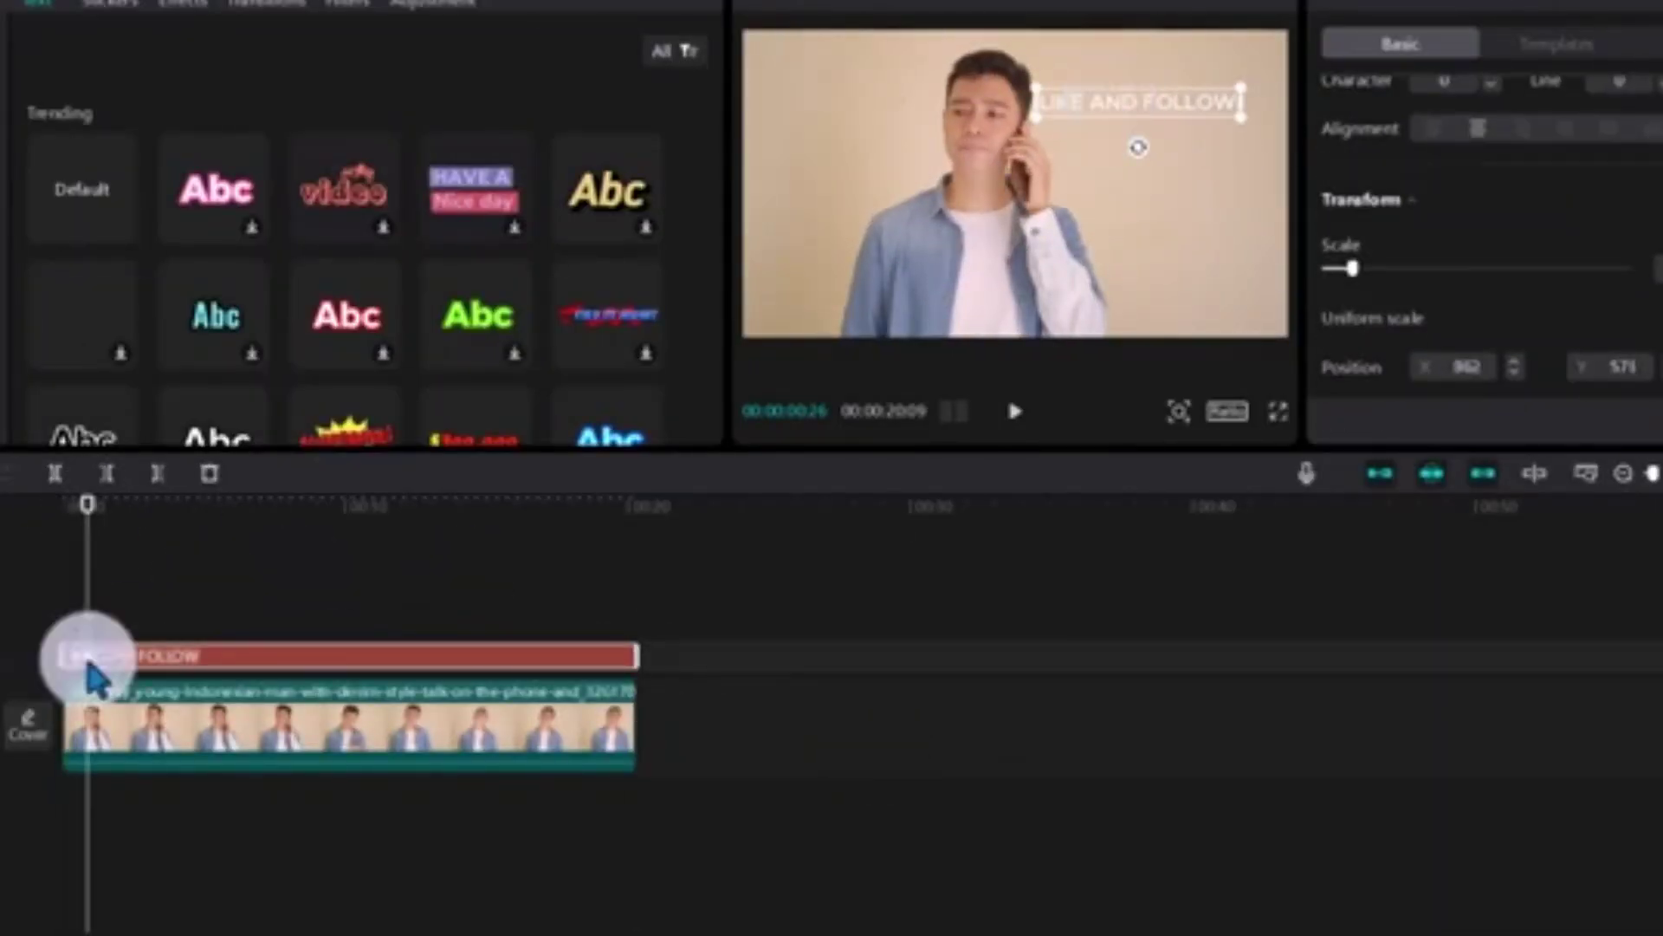
mouse_move(1153, 115)
mouse_down()
mouse_move(1083, 134)
mouse_move(1107, 122)
mouse_up()
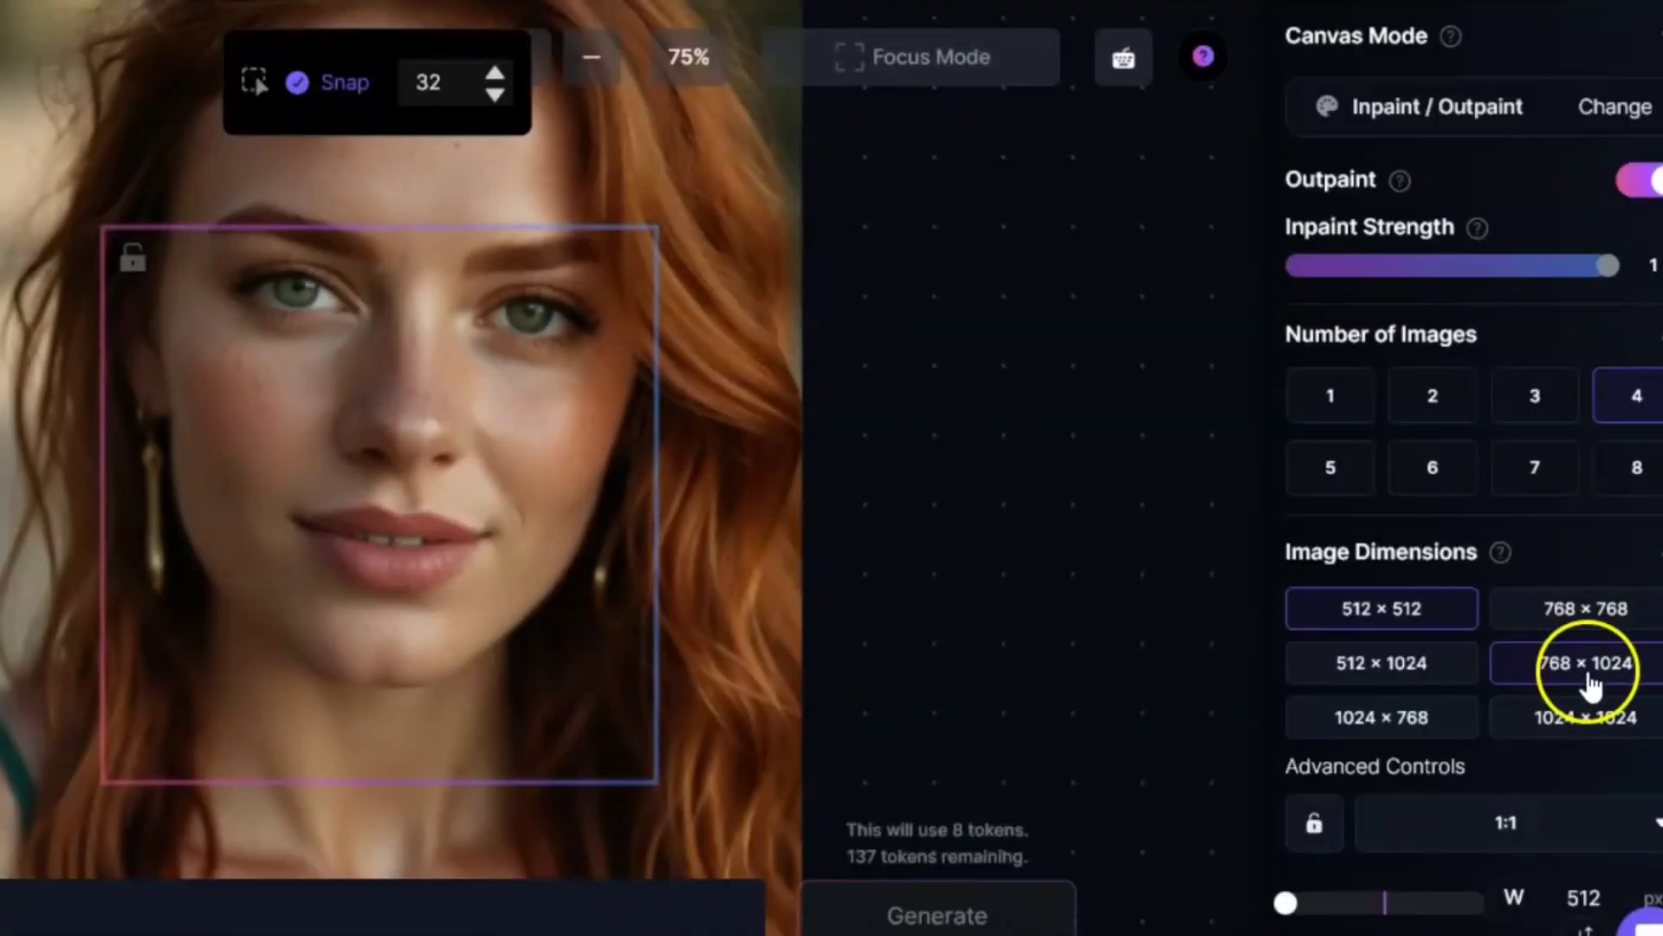
- Outpaint the portrait within a 768 × 1024 generation frame, with the picture scaled down to fit inside that frame
click(1589, 679)
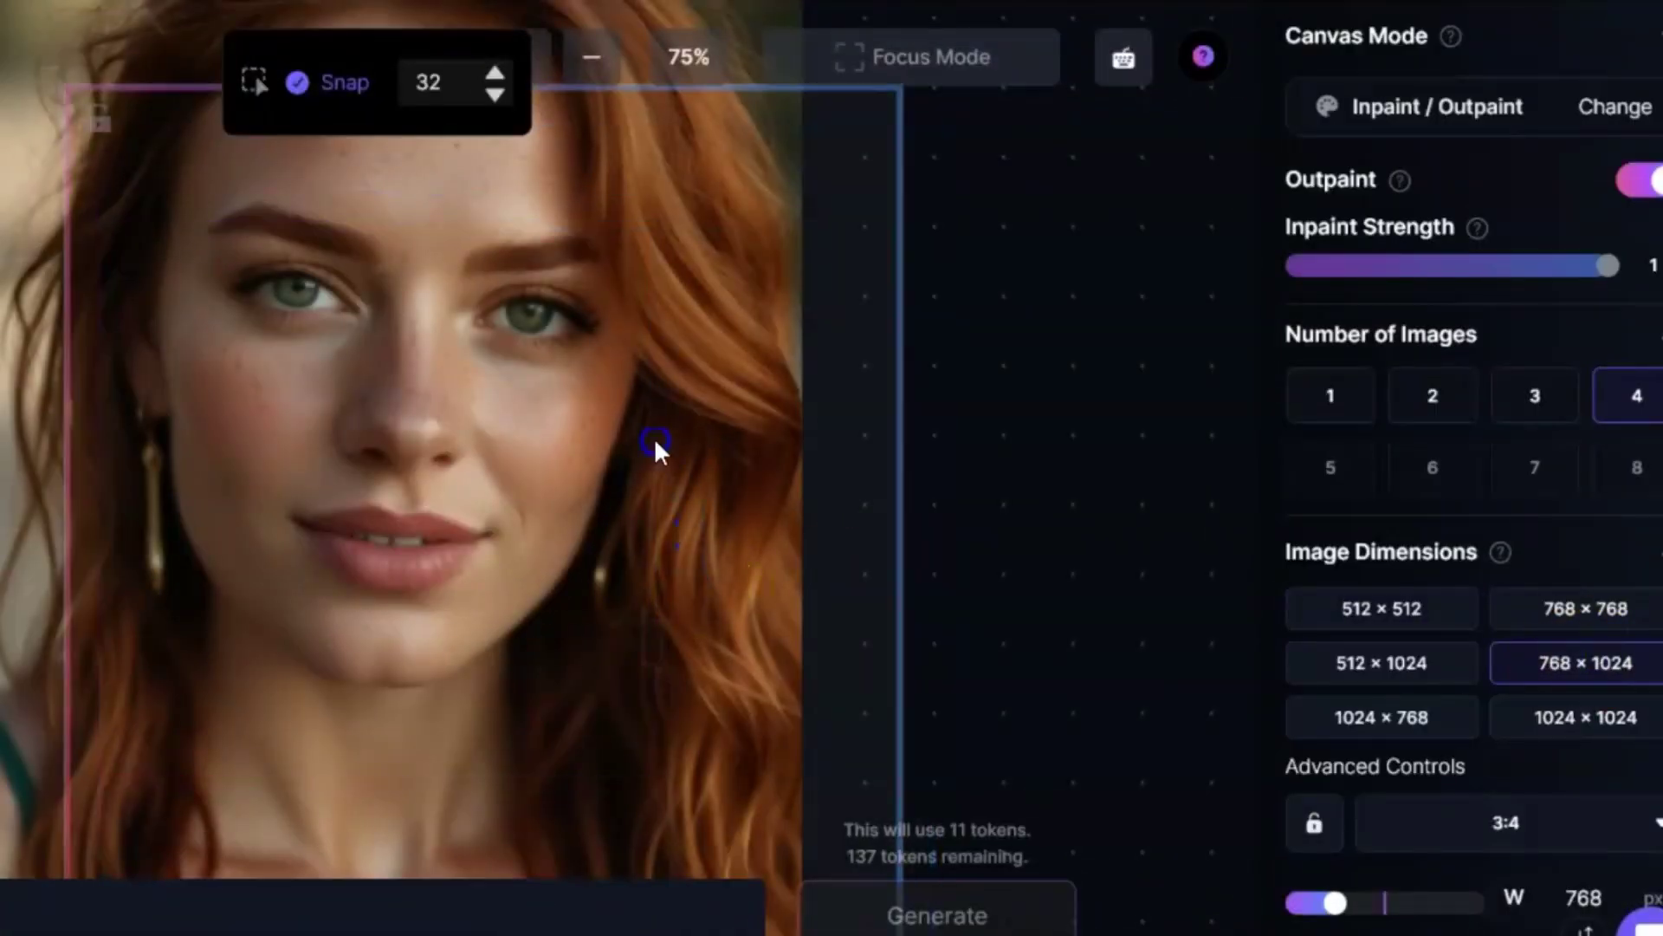
scroll(657, 446, down, 5)
click(691, 481)
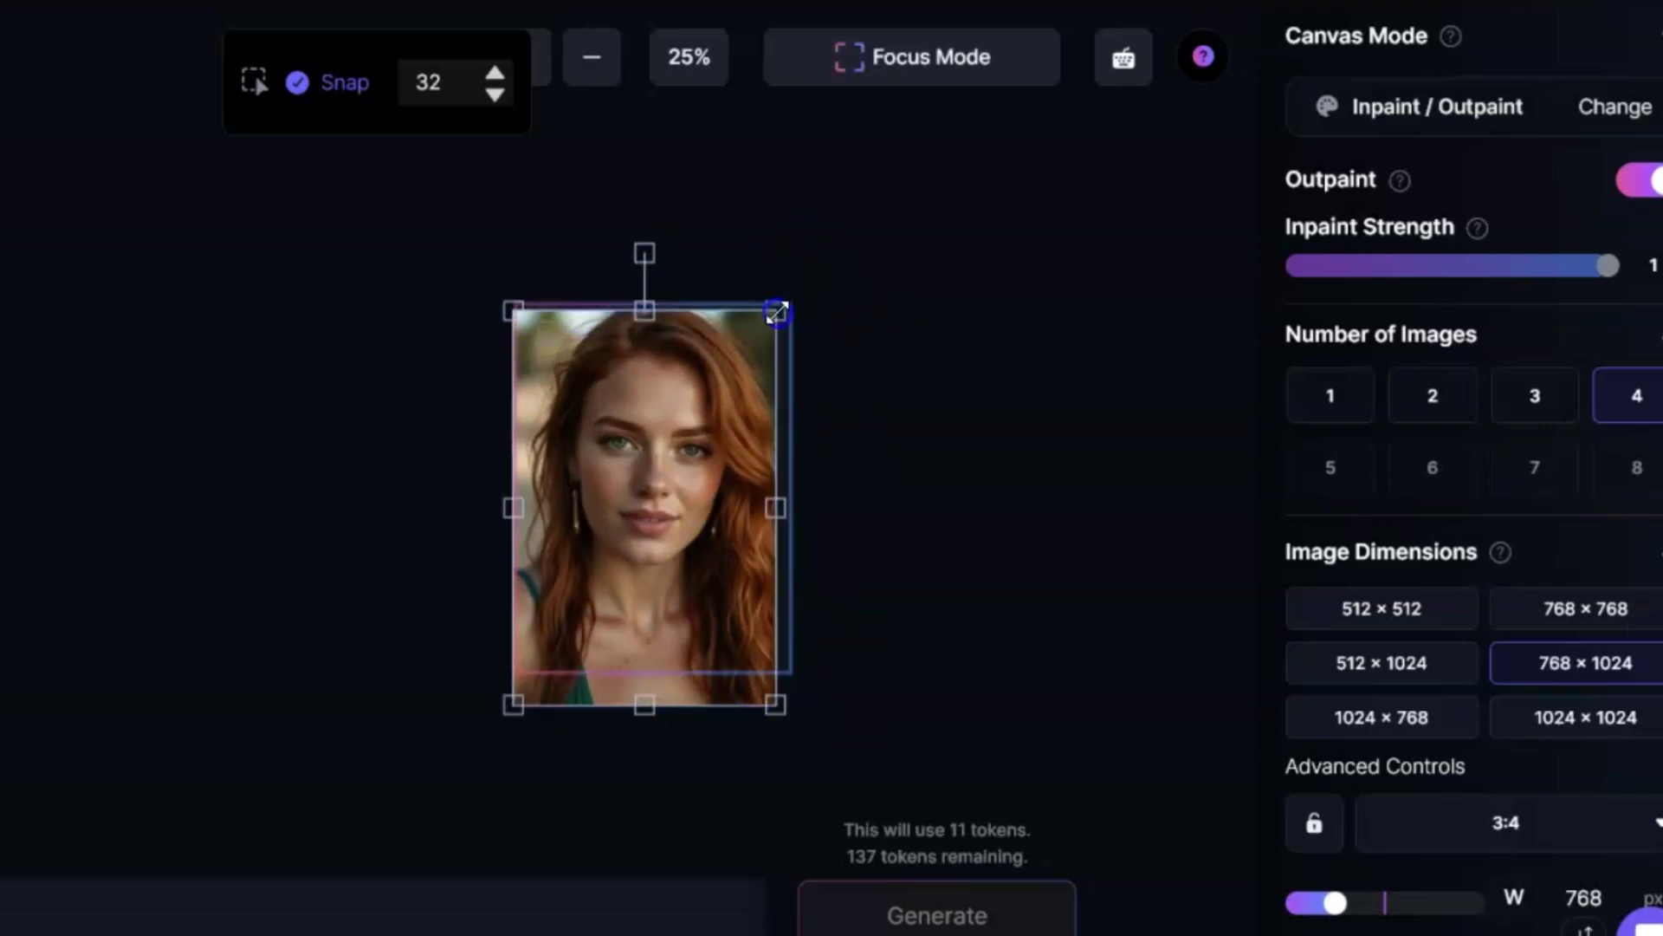
scroll(650, 371, down, 3)
scroll(661, 446, up, 2)
drag(675, 489, 687, 490)
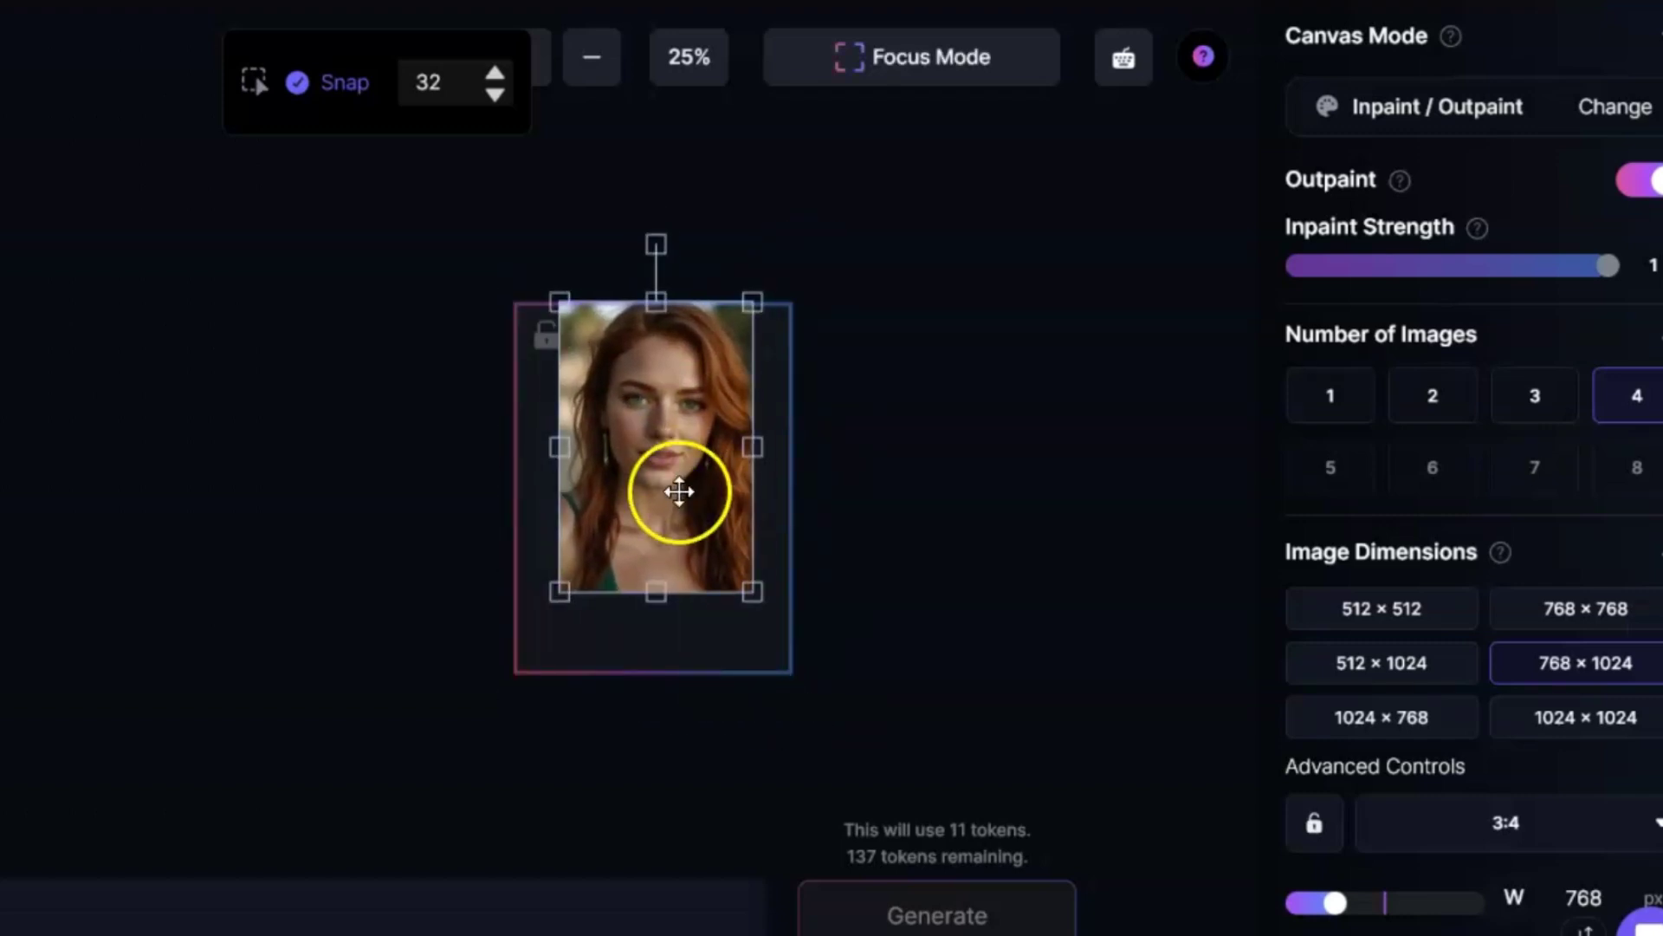
click(937, 916)
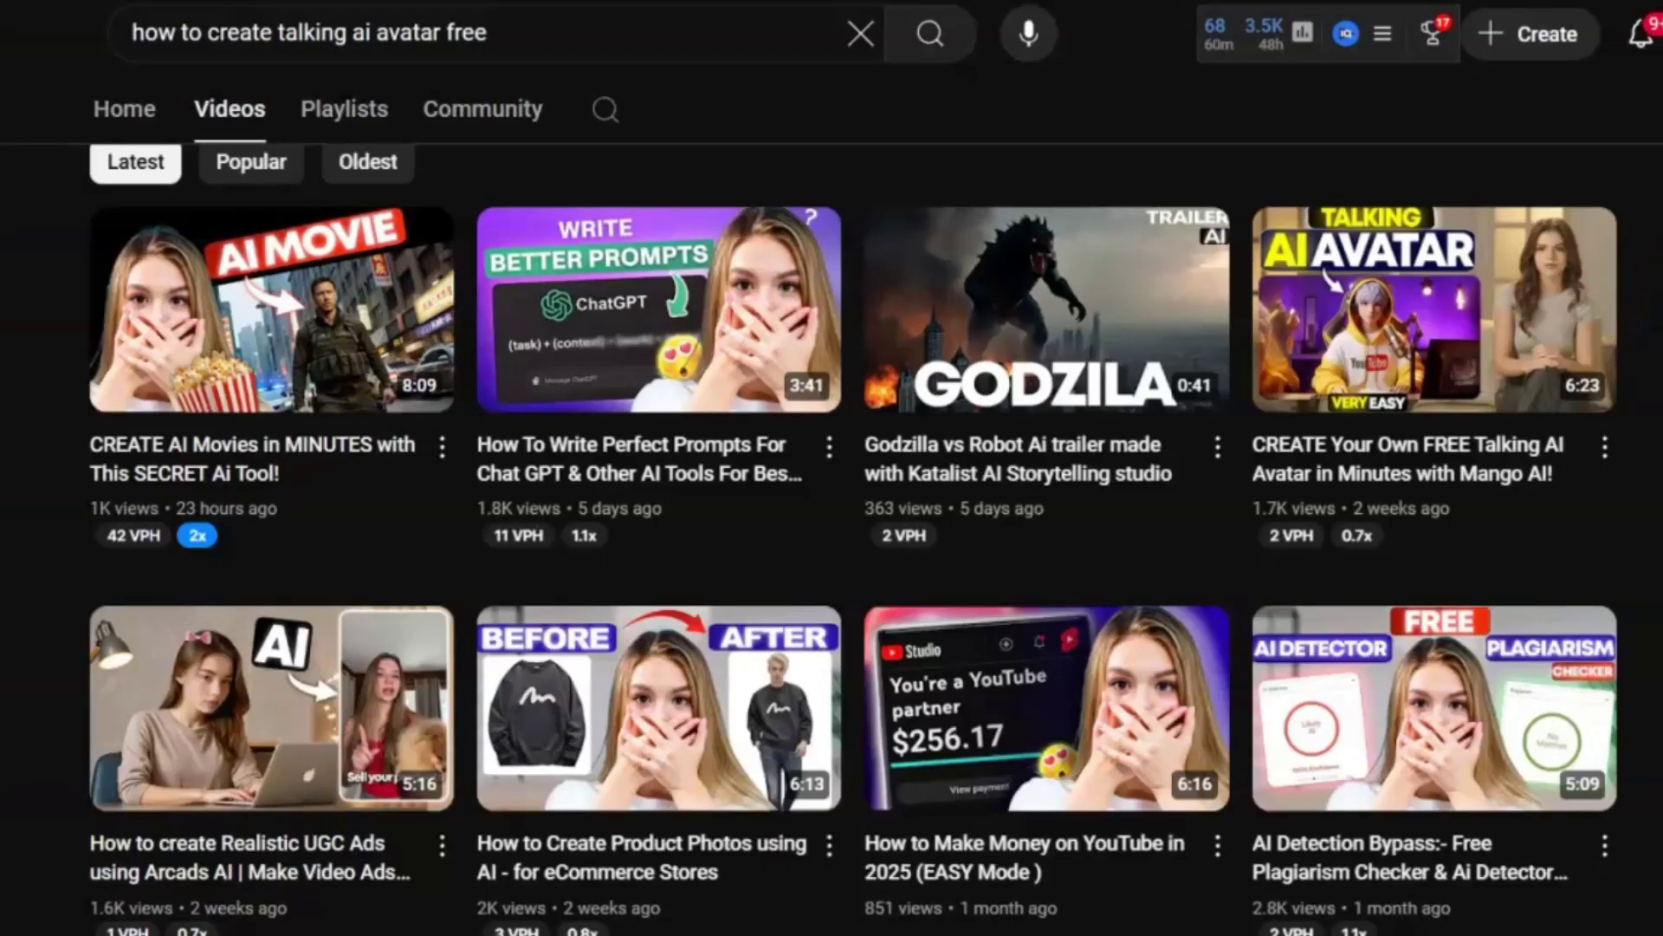
- Switch to YouTube and look through the channel's latest videos on AI avatars and AI tools
scroll(853, 537, down, 8)
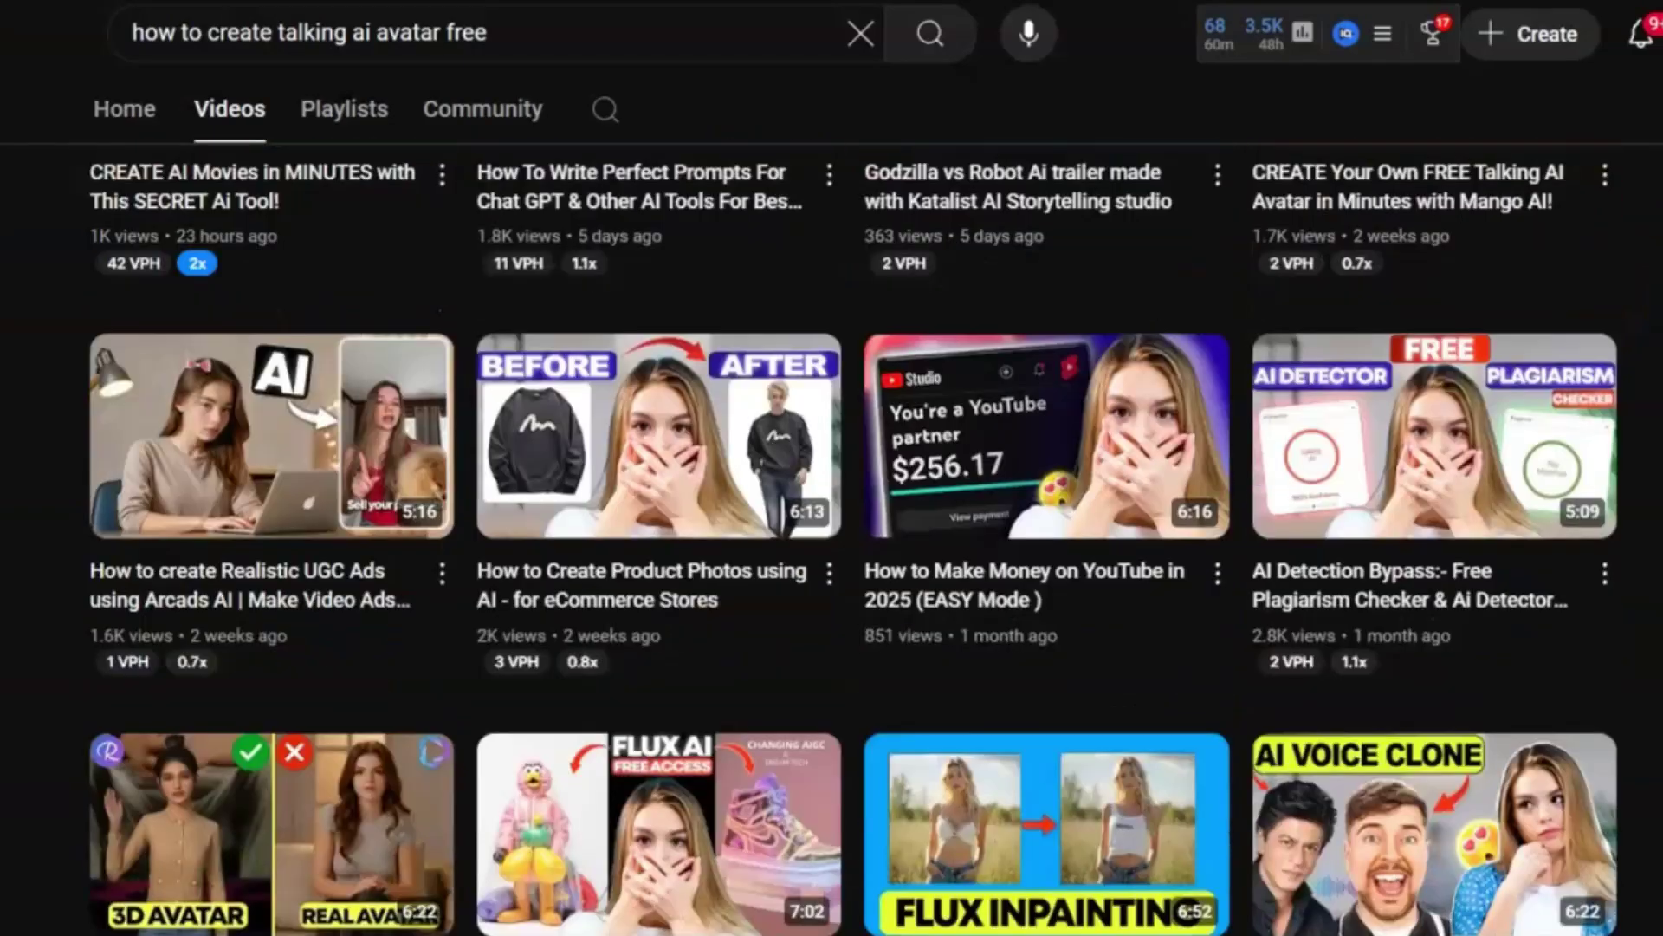
scroll(854, 537, down, 10)
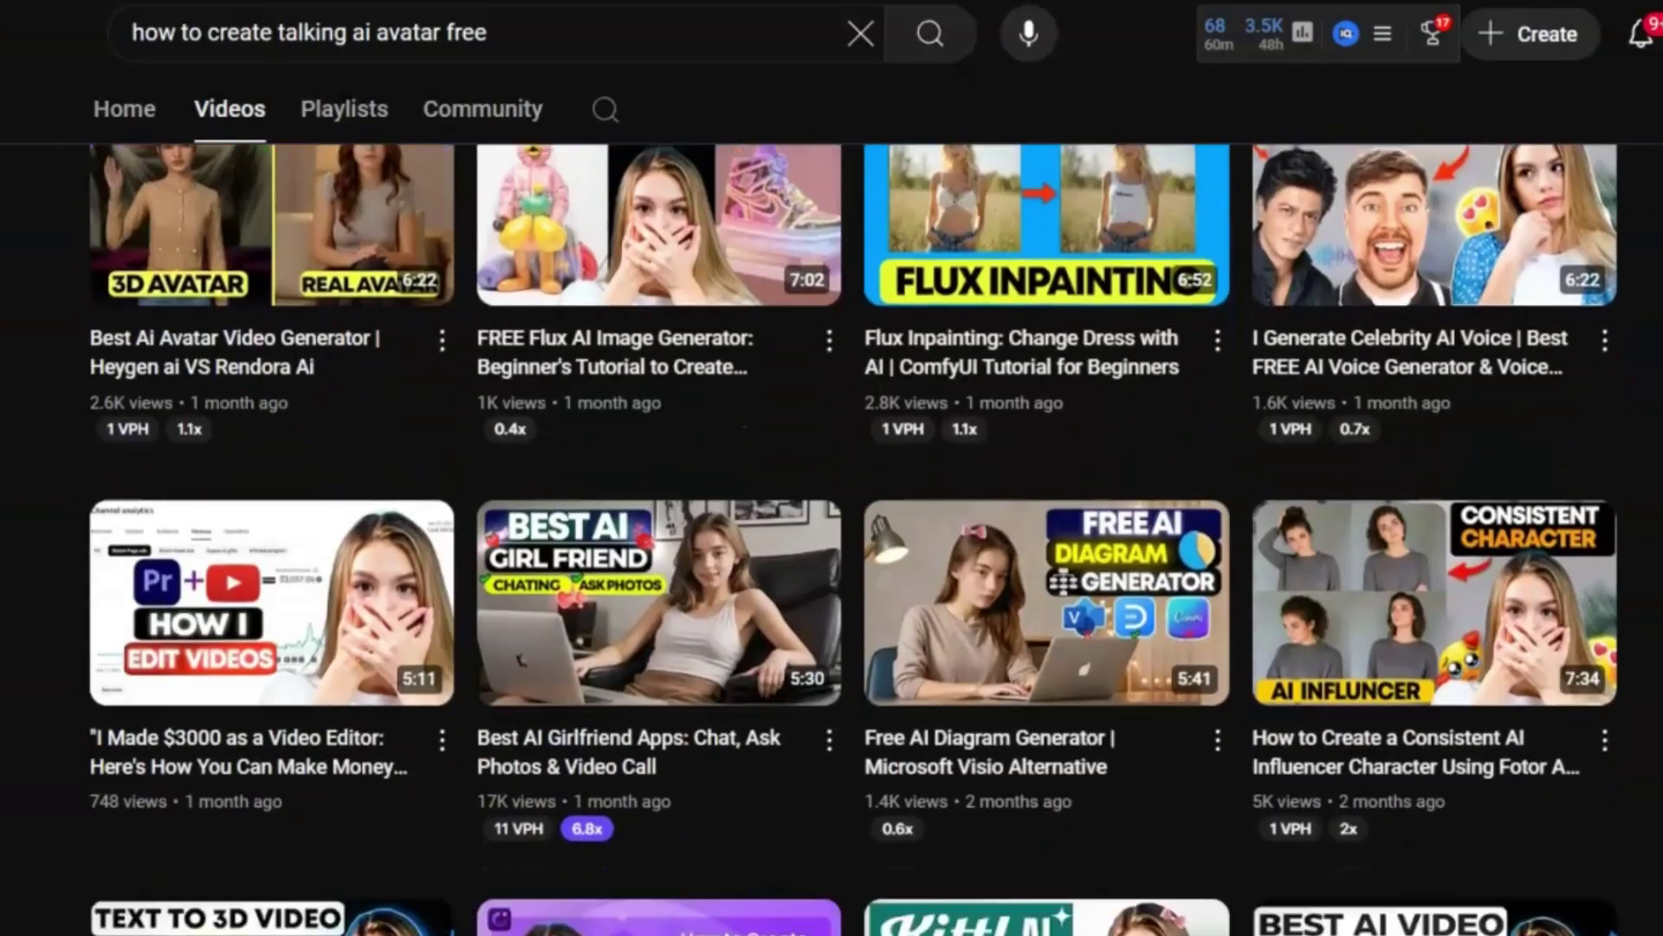
scroll(853, 537, down, 12)
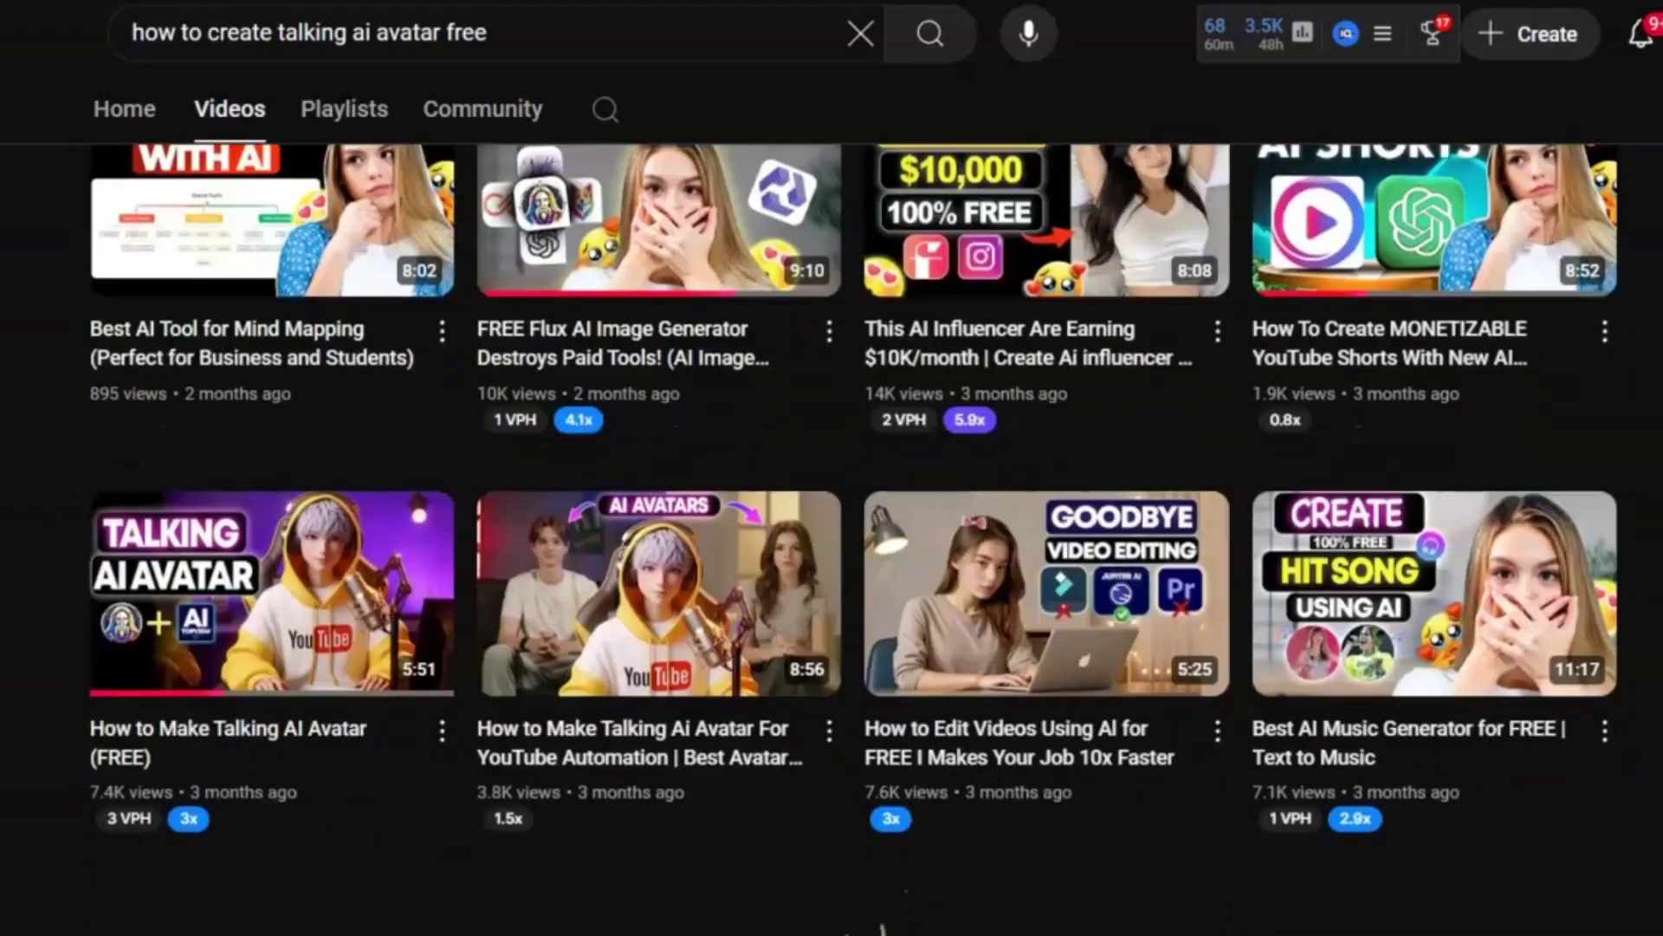
scroll(853, 537, down, 15)
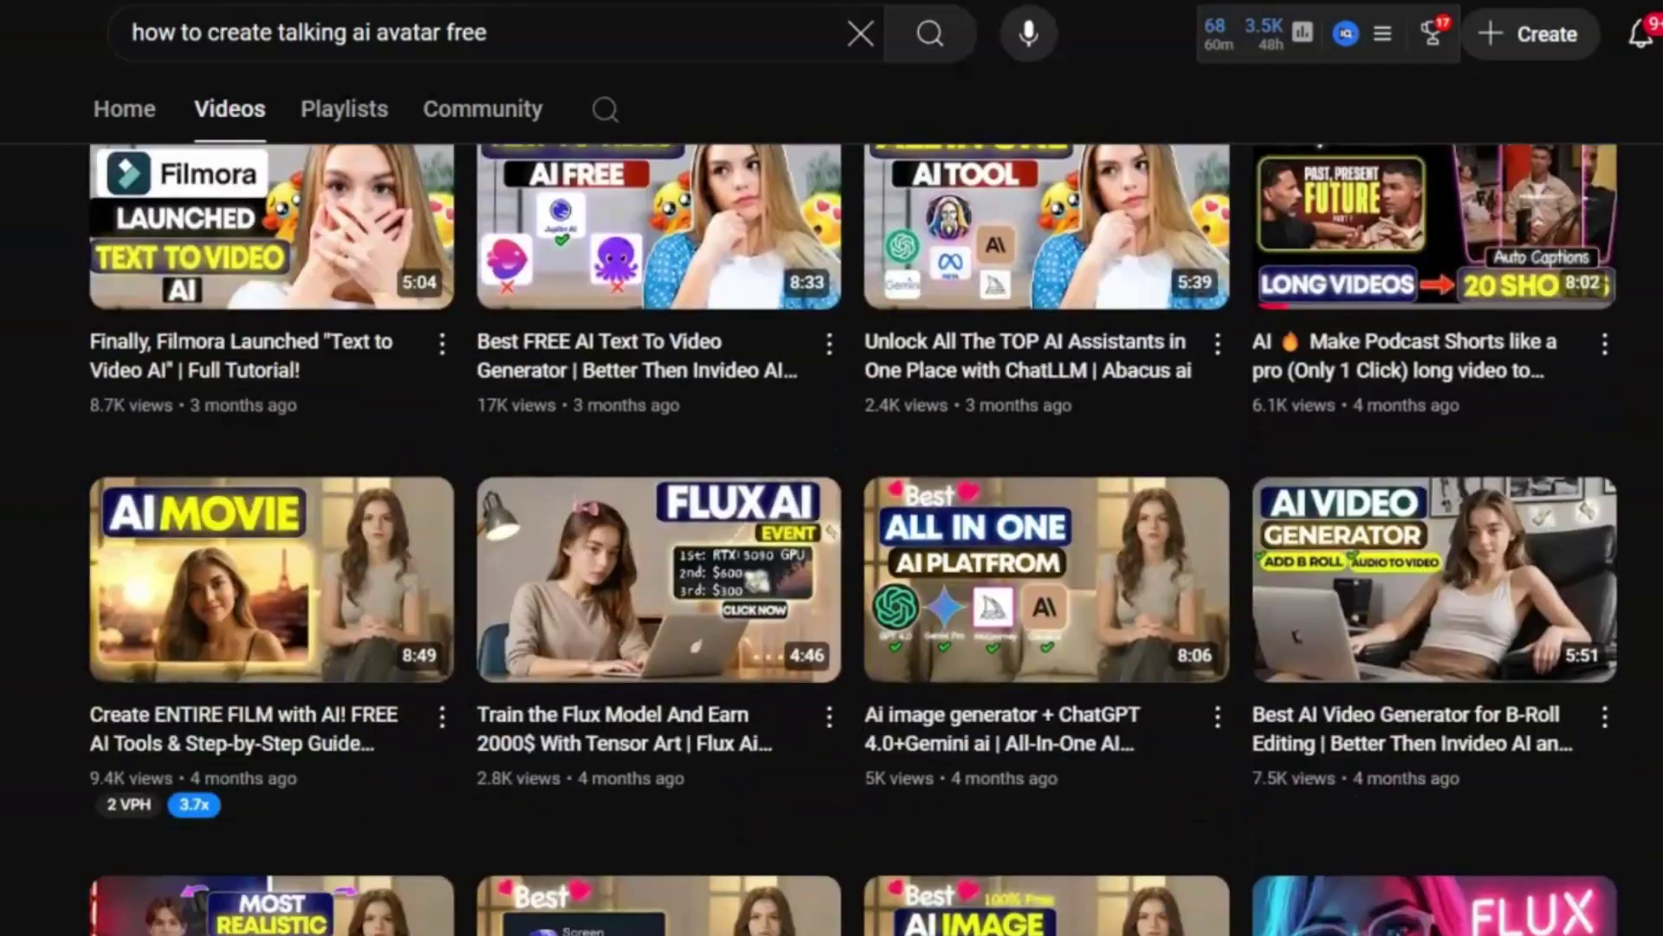
scroll(854, 537, down, 15)
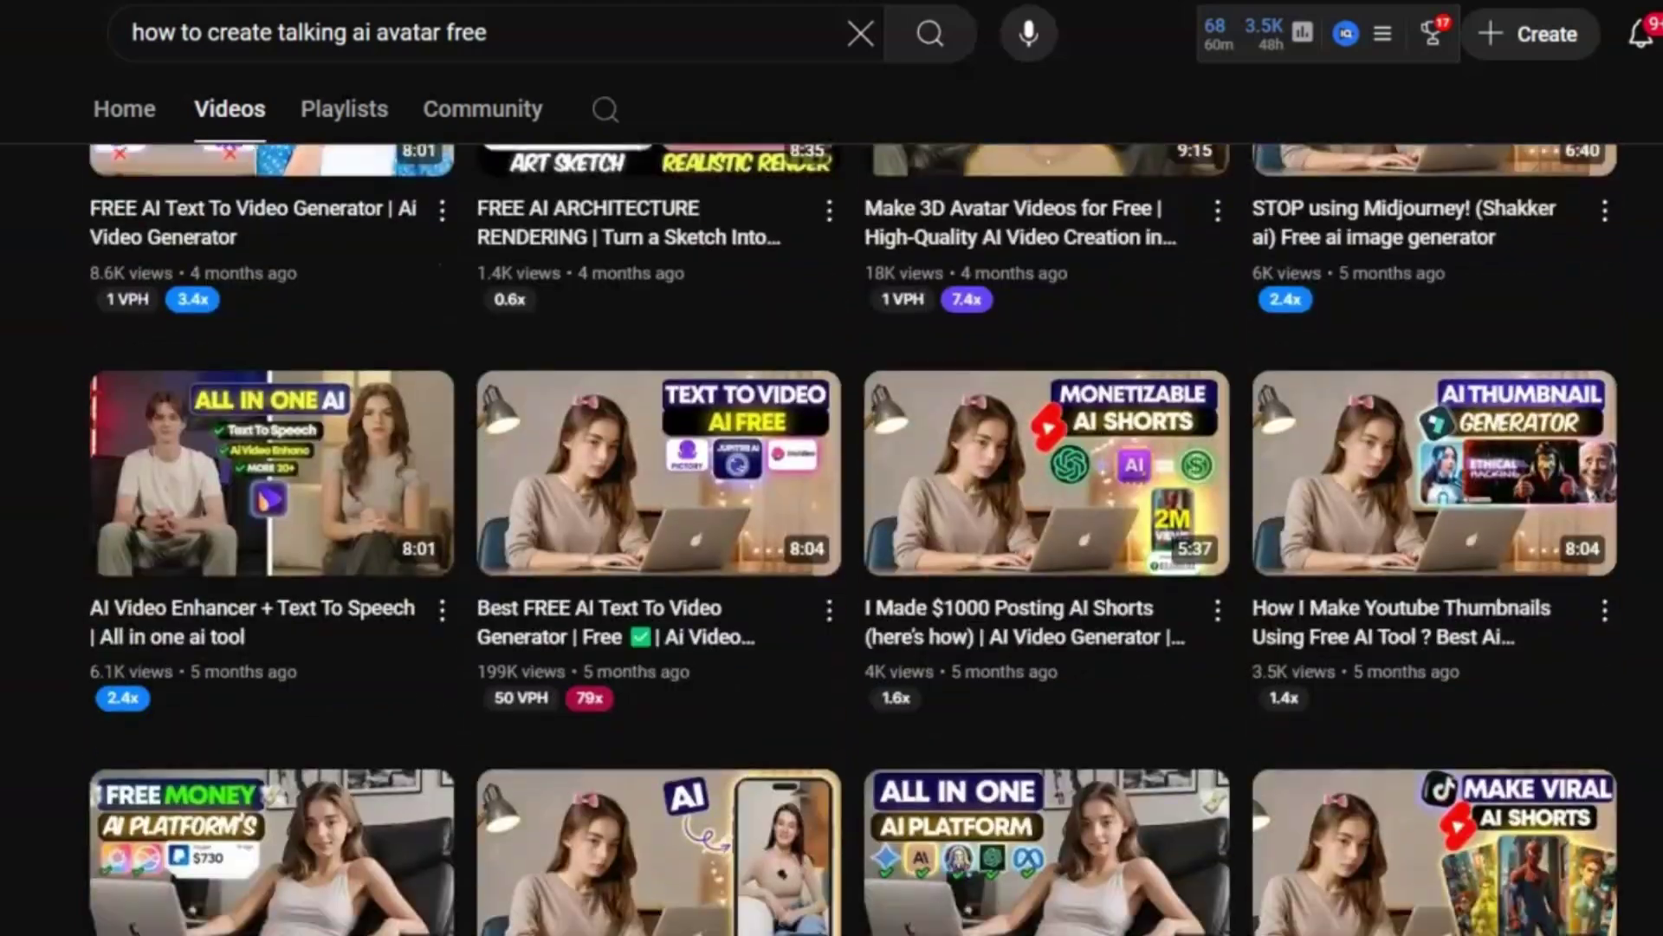
scroll(1650, 290, down, 12)
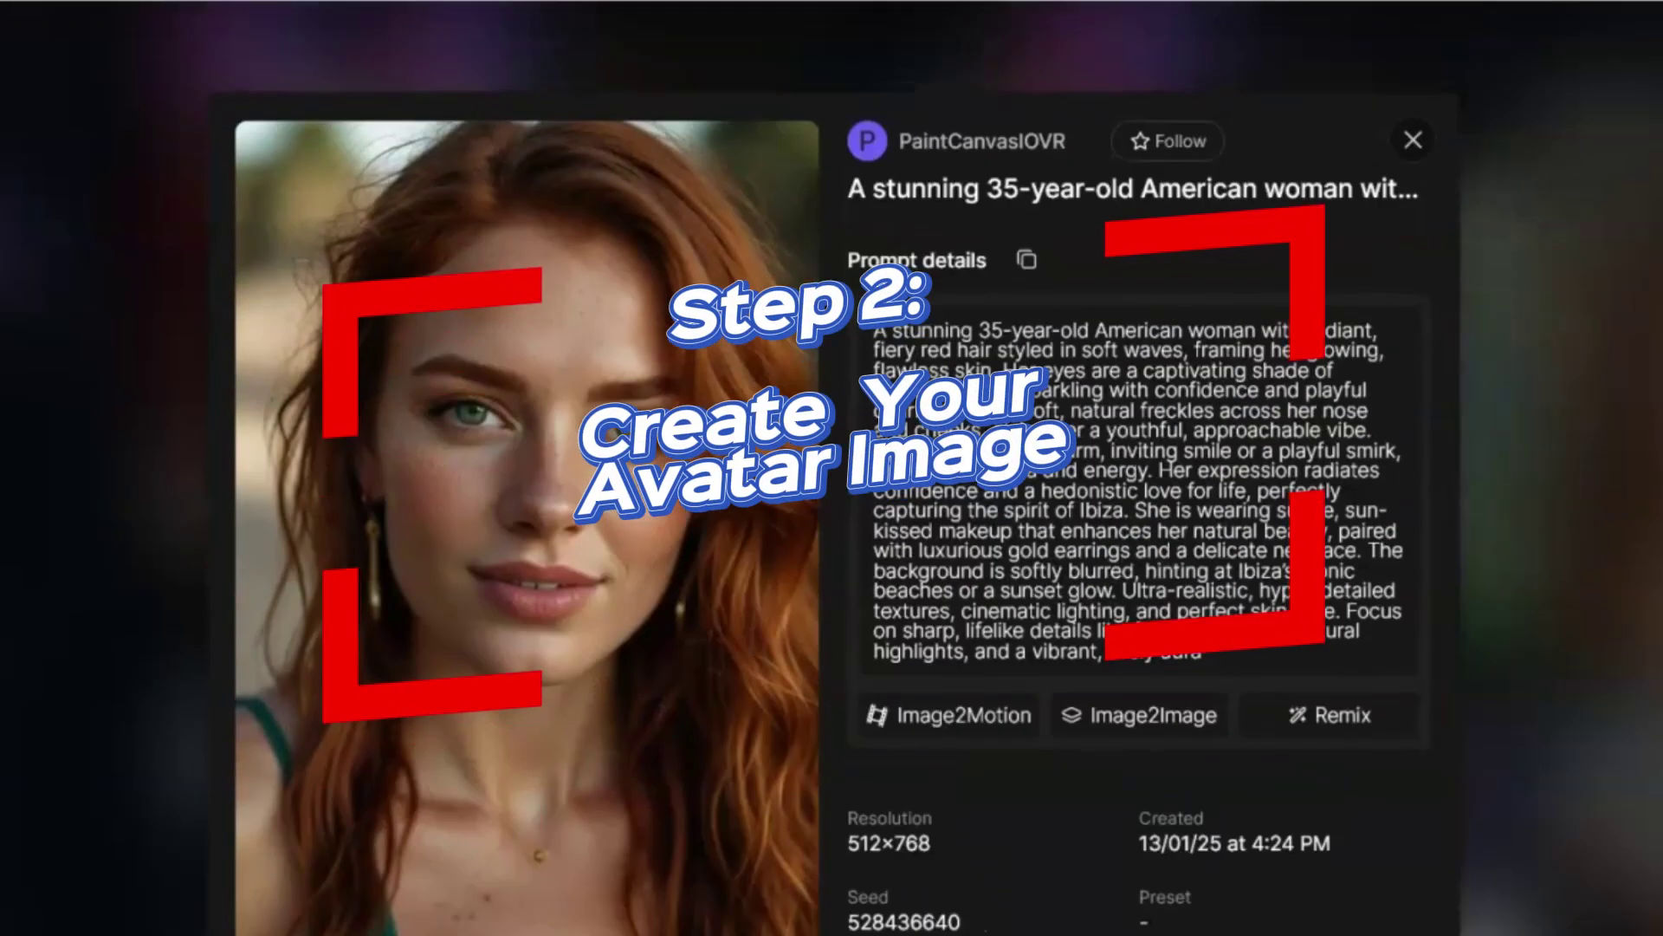
- Look over the AI video tool cards on the Topview website
scroll(832, 485, down, 3)
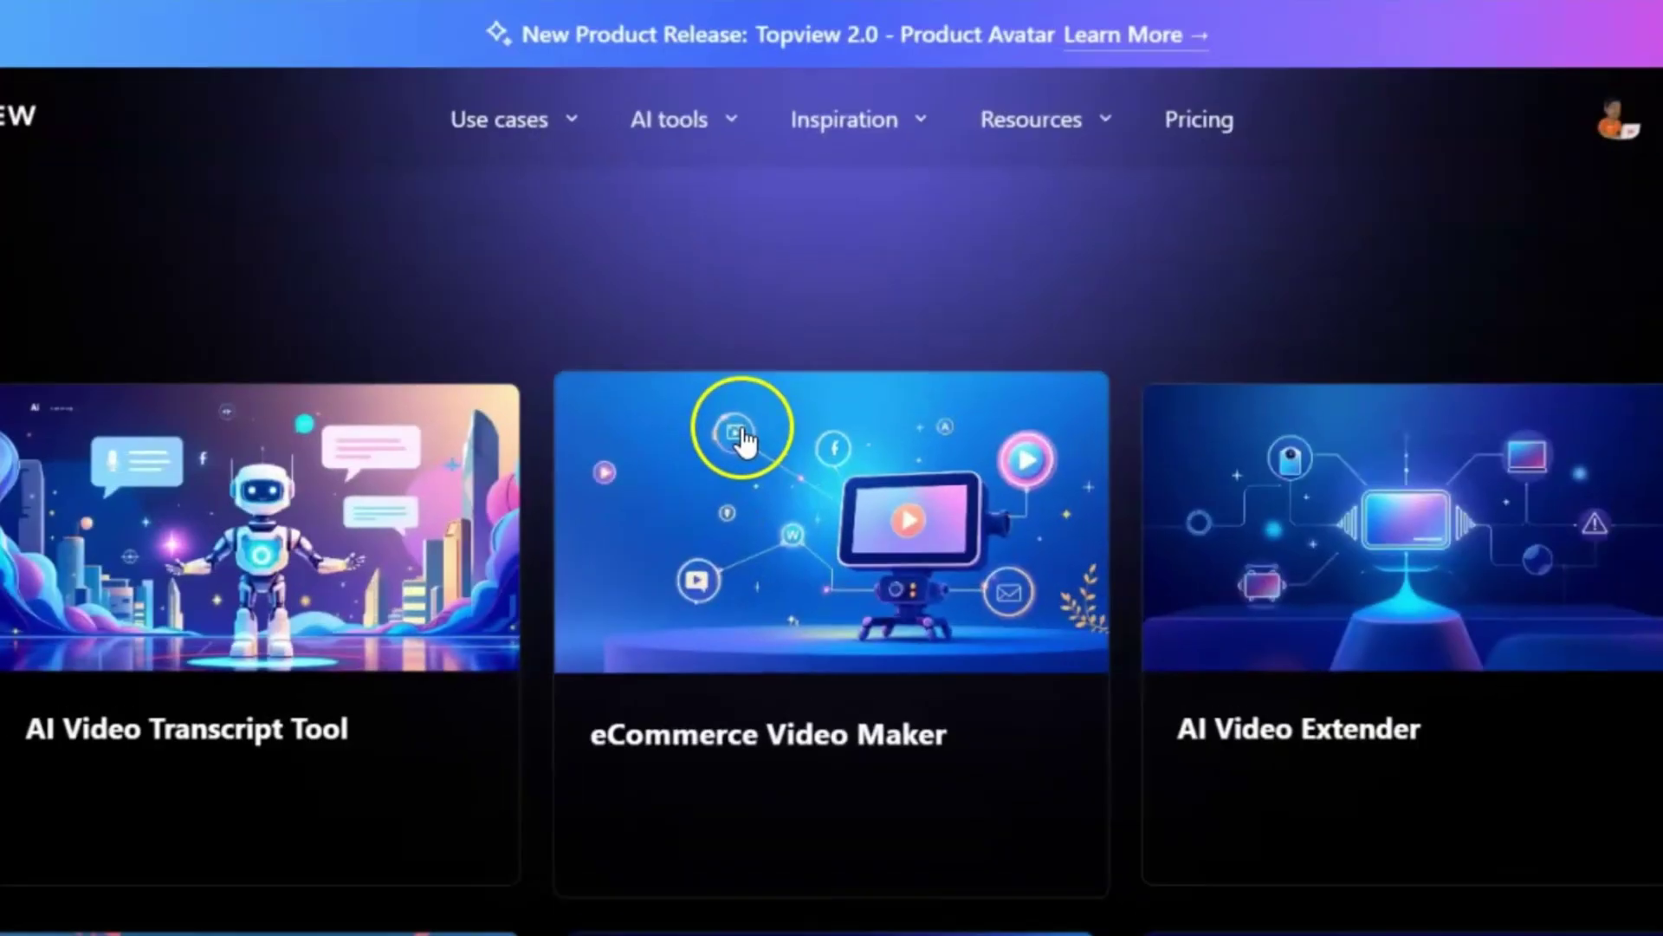
scroll(747, 442, down, 2)
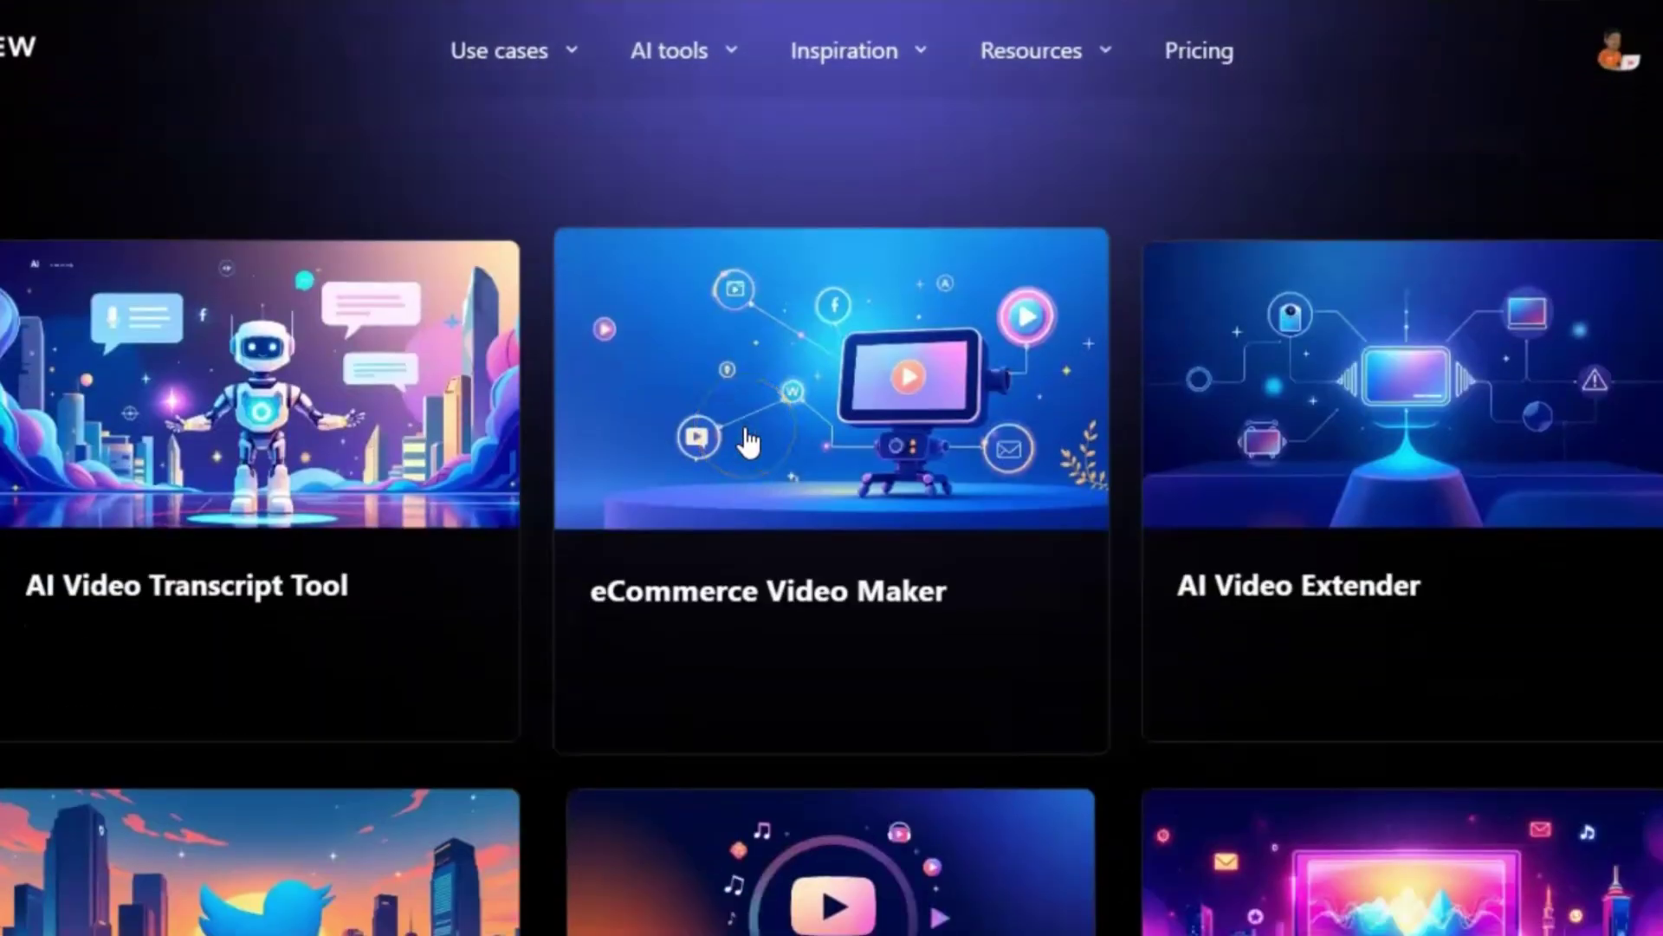
scroll(747, 442, down, 5)
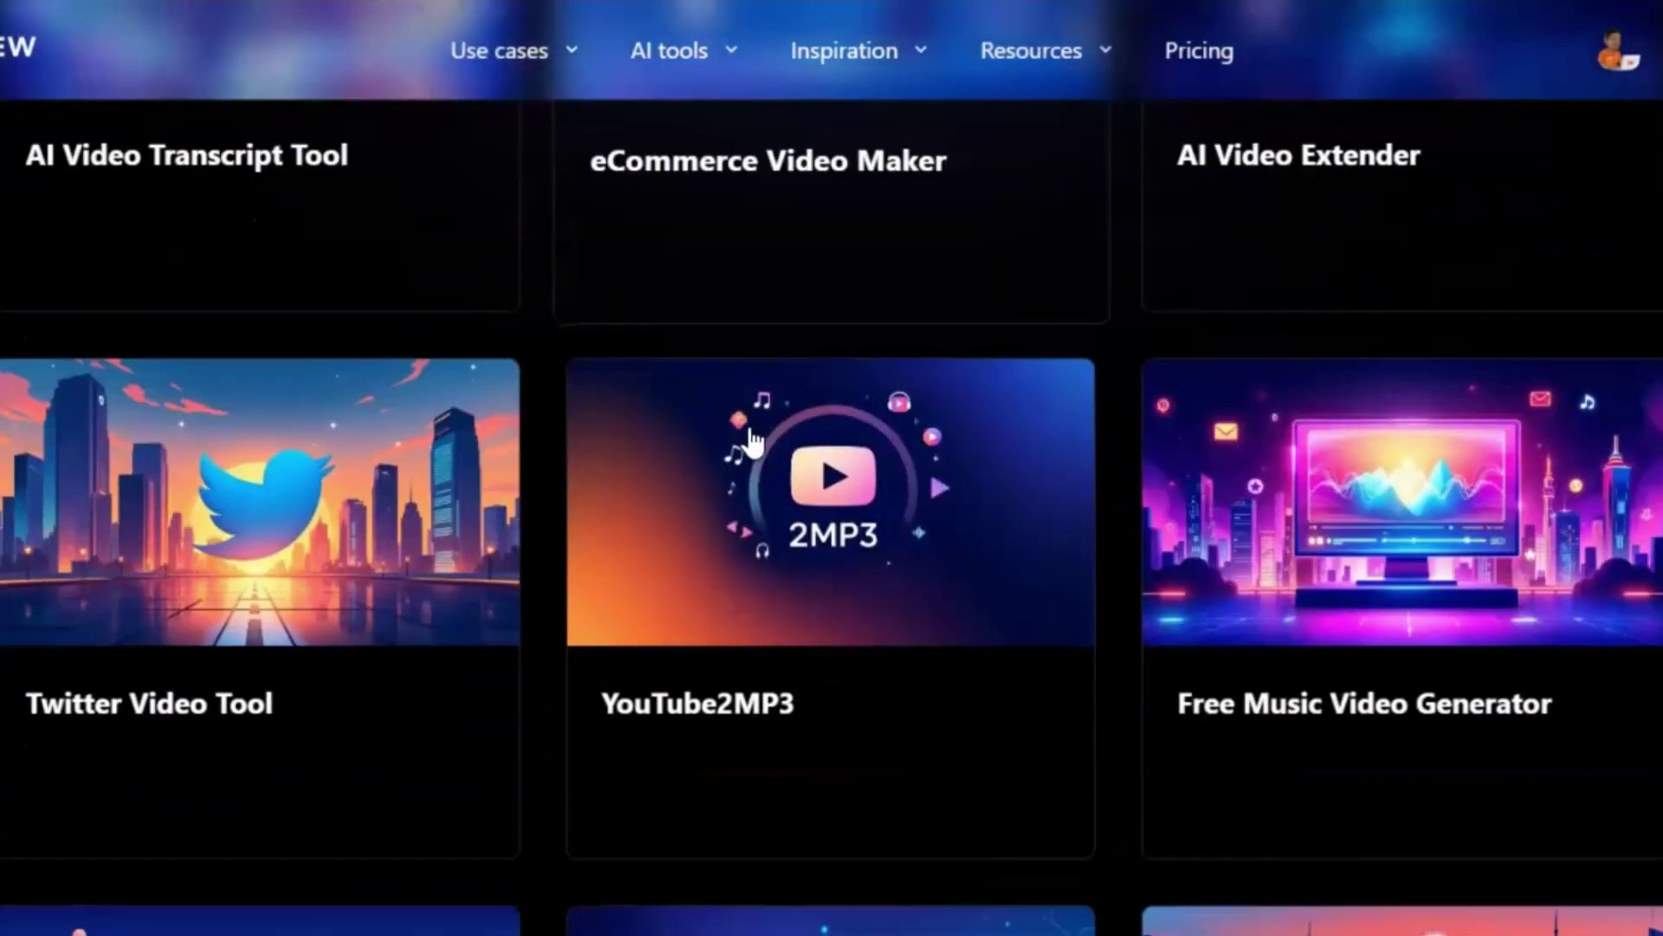
scroll(750, 442, down, 5)
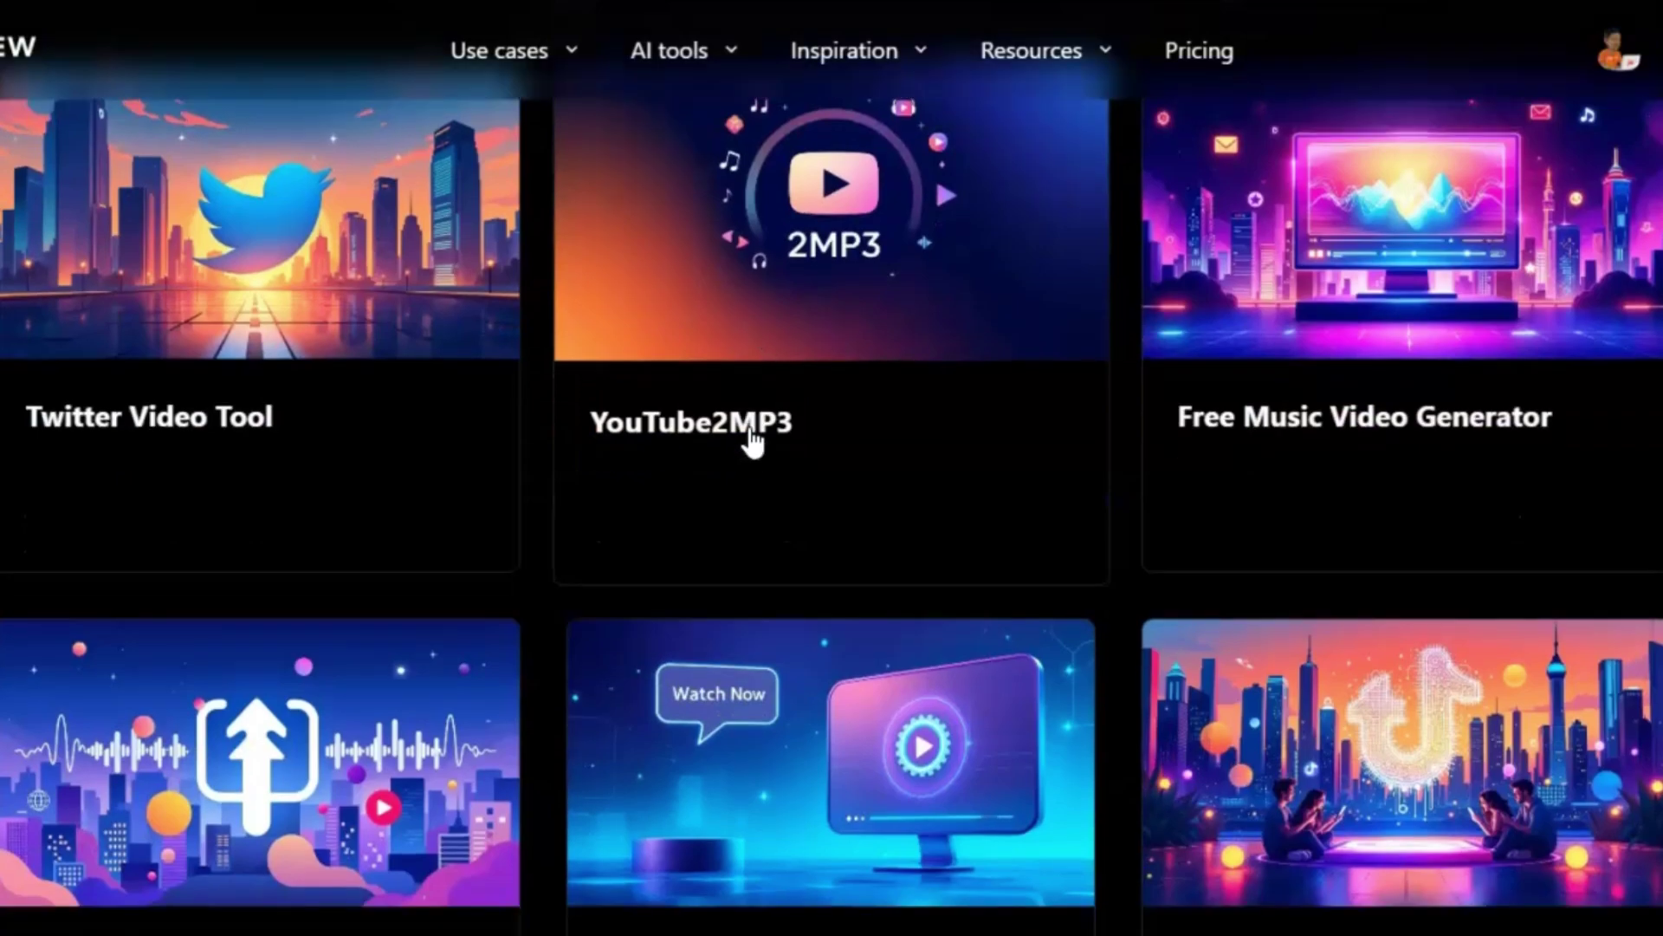
scroll(752, 441, down, 2)
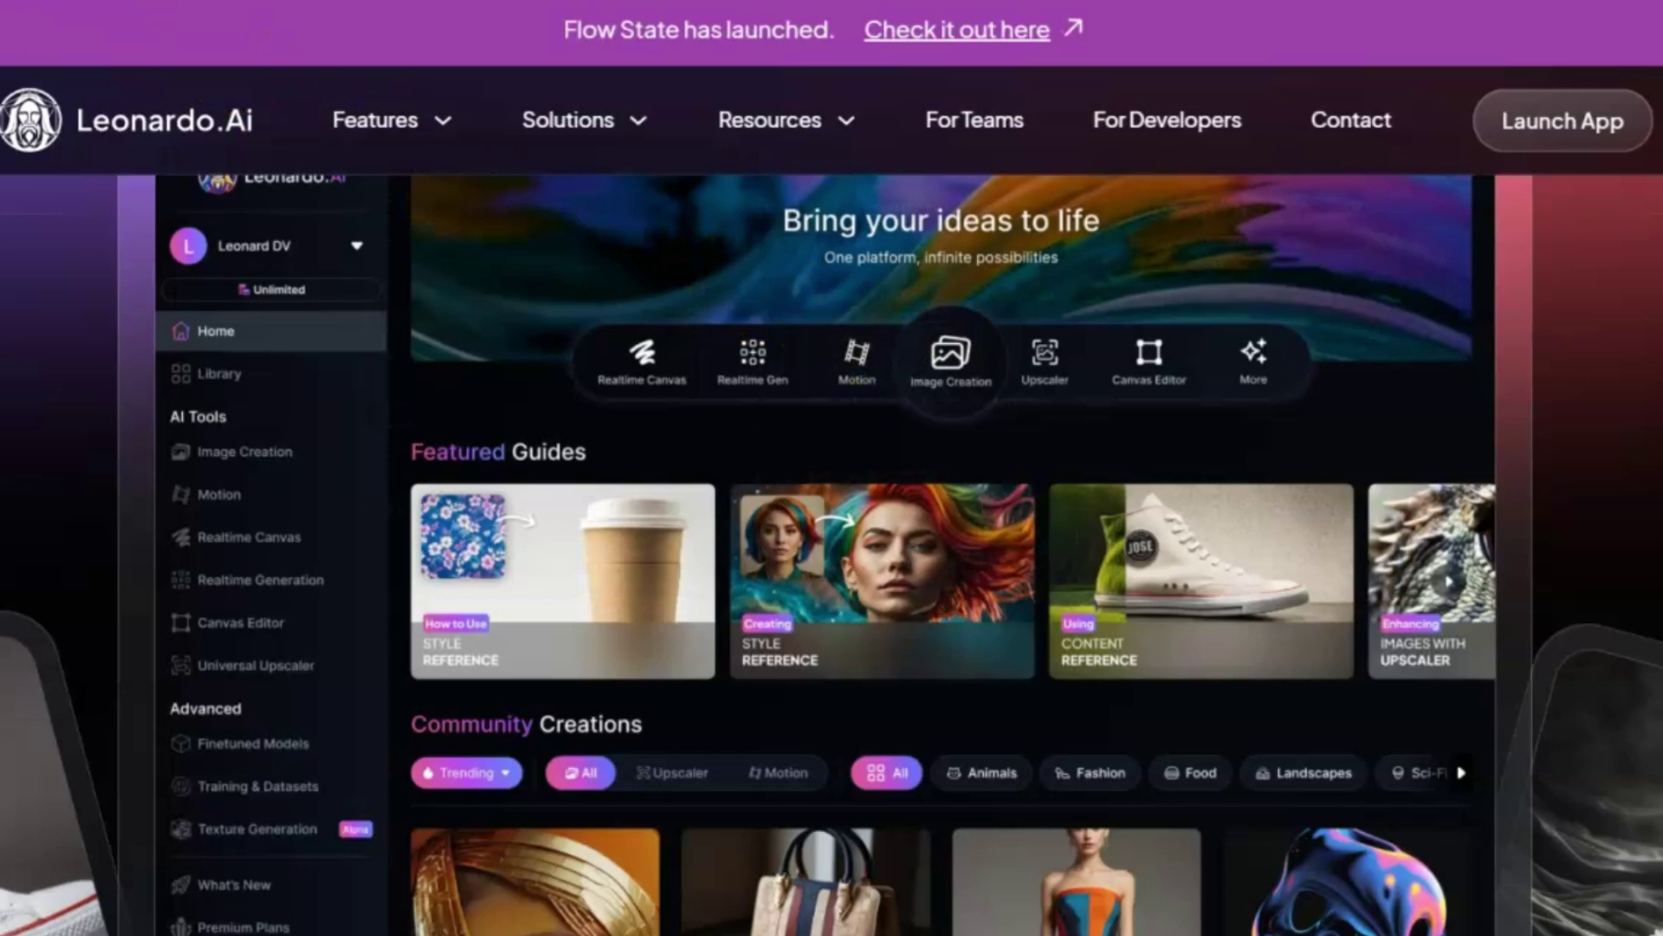
- Switch to Leonardo.Ai and open its Image Creation tool
scroll(832, 555, down, 2)
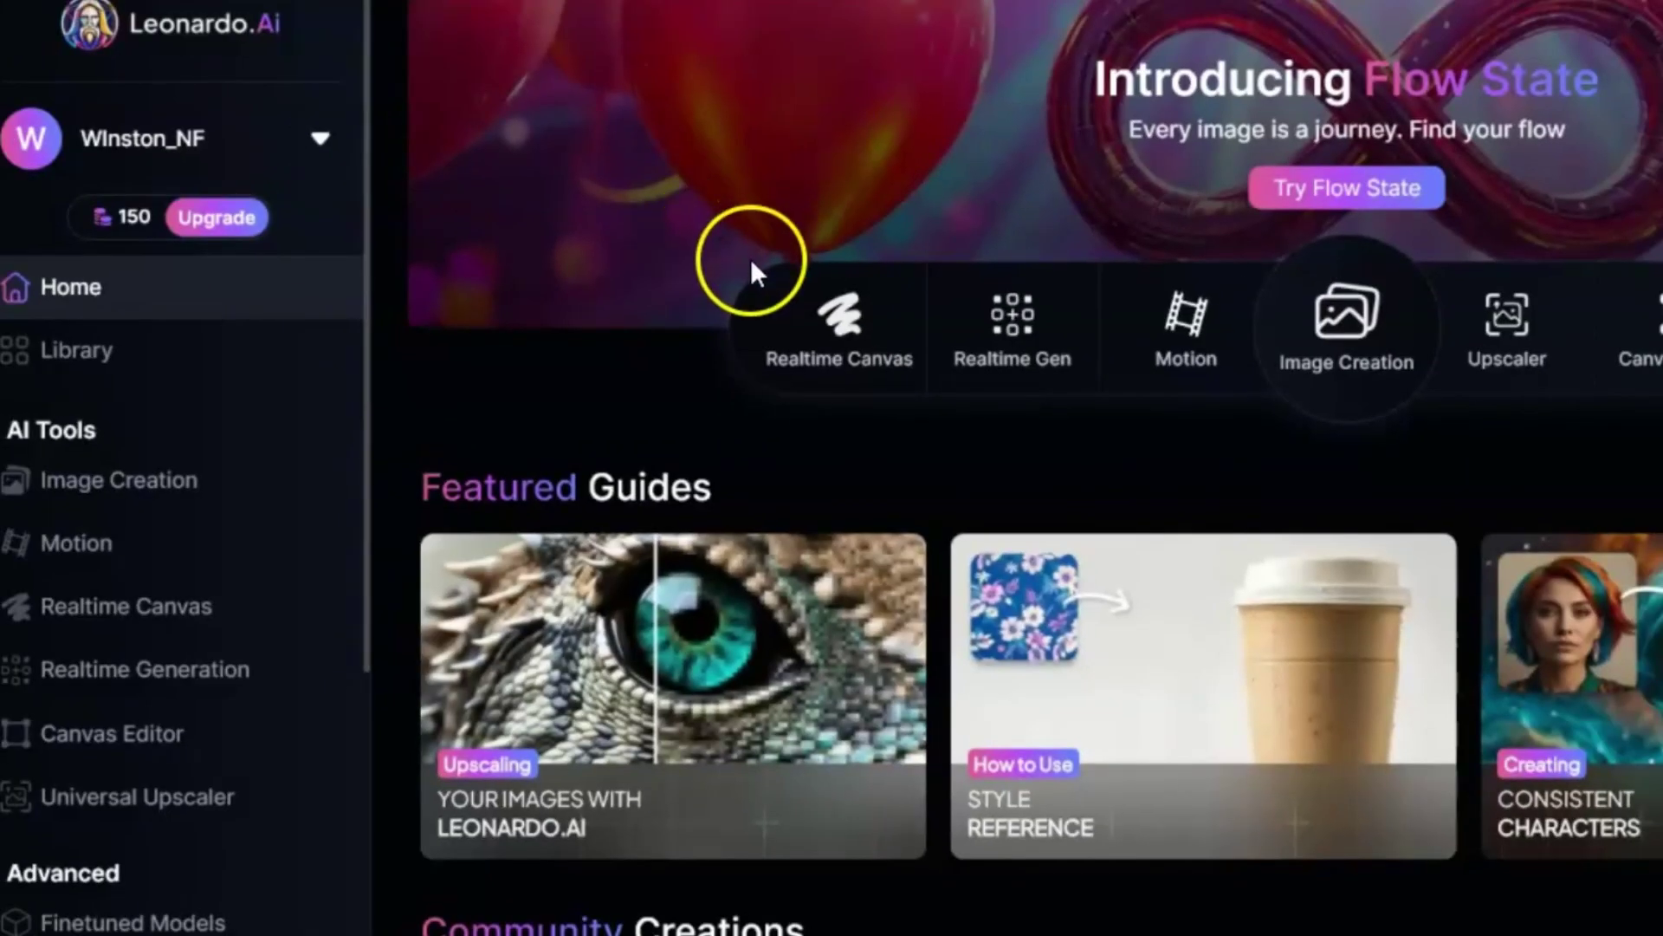
click(1361, 345)
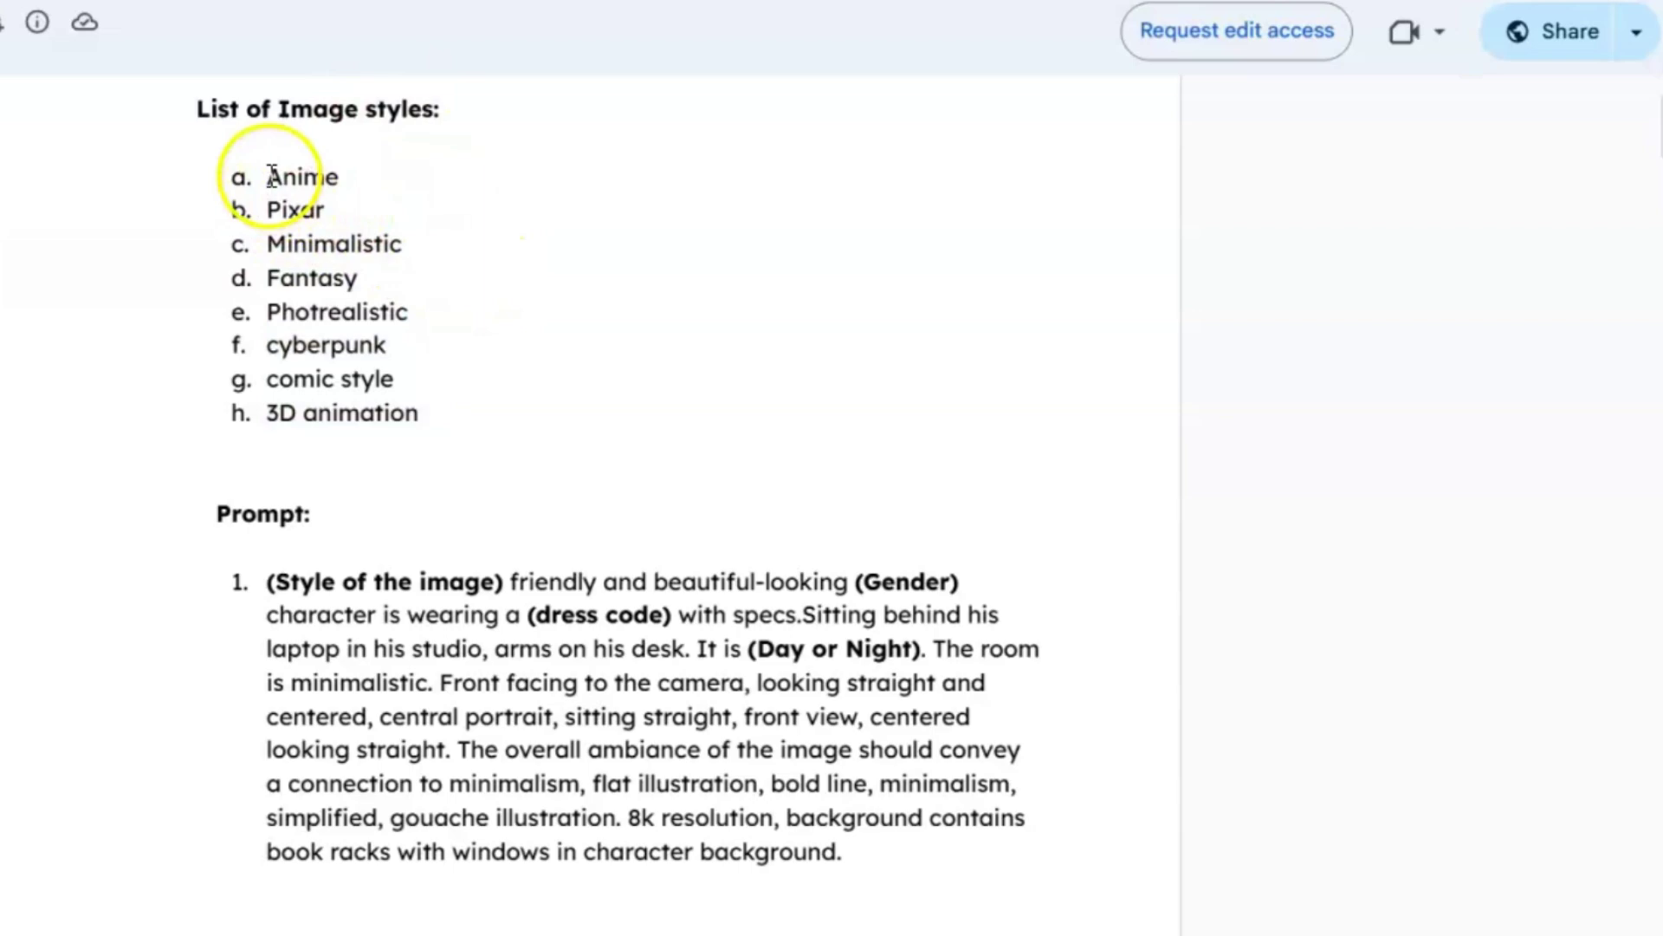
- Switch to the prompt document and review its list of image styles and the avatar prompt templates with their sample images
drag(272, 176, 456, 445)
click(546, 390)
scroll(573, 400, down, 5)
scroll(574, 400, down, 20)
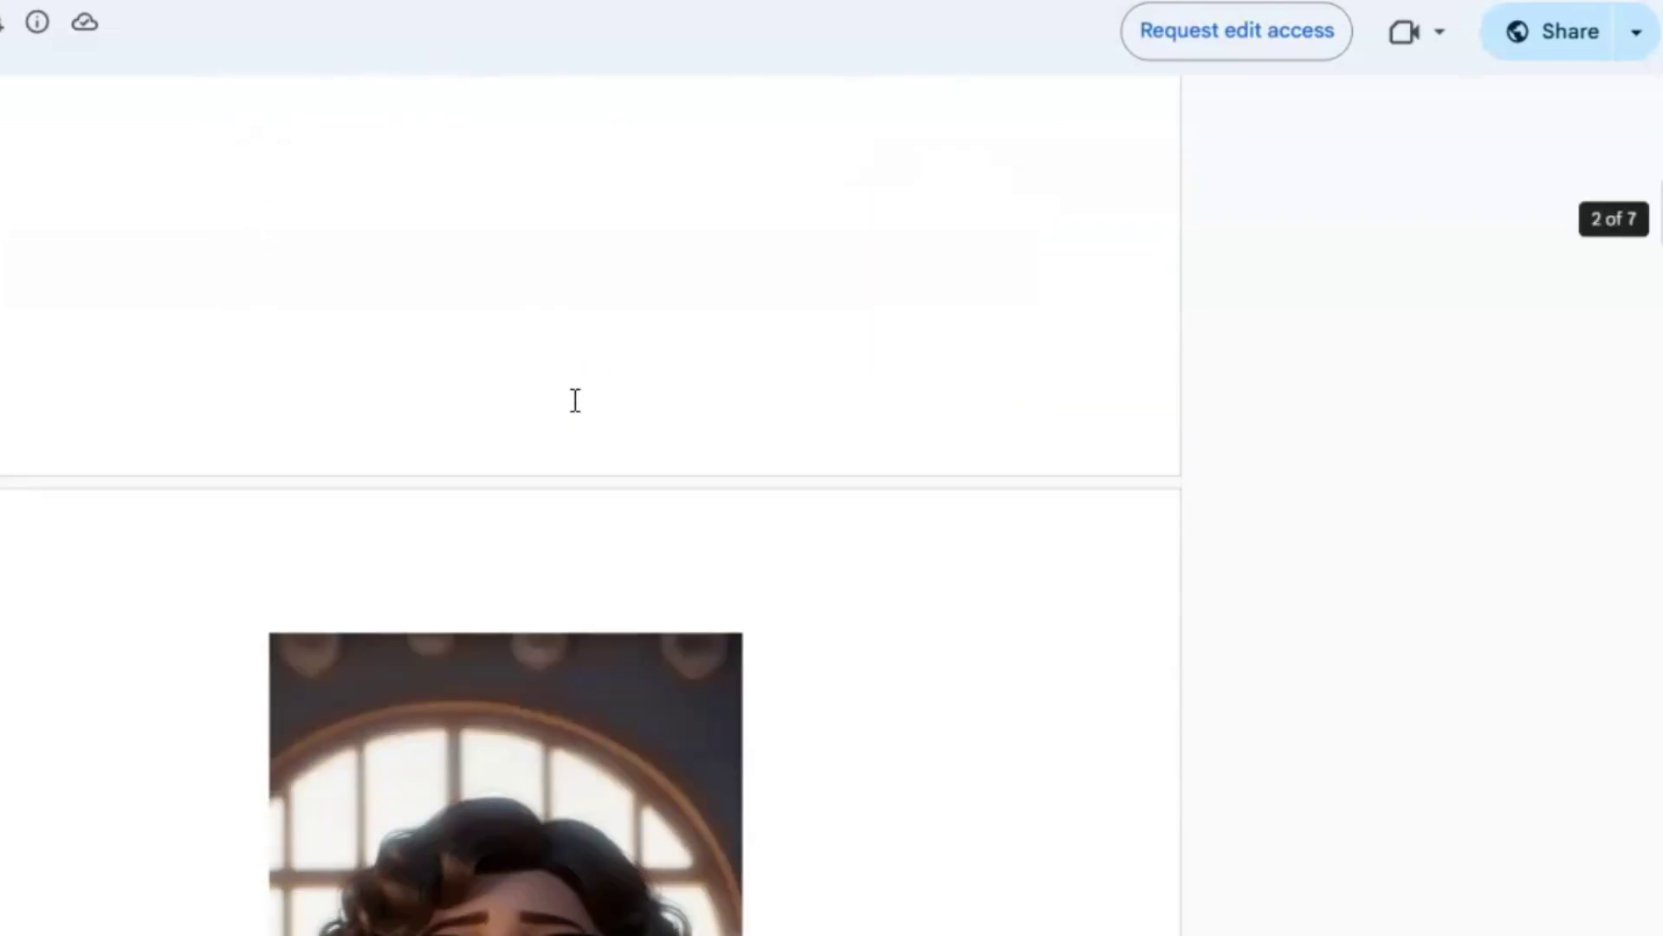
scroll(575, 400, down, 20)
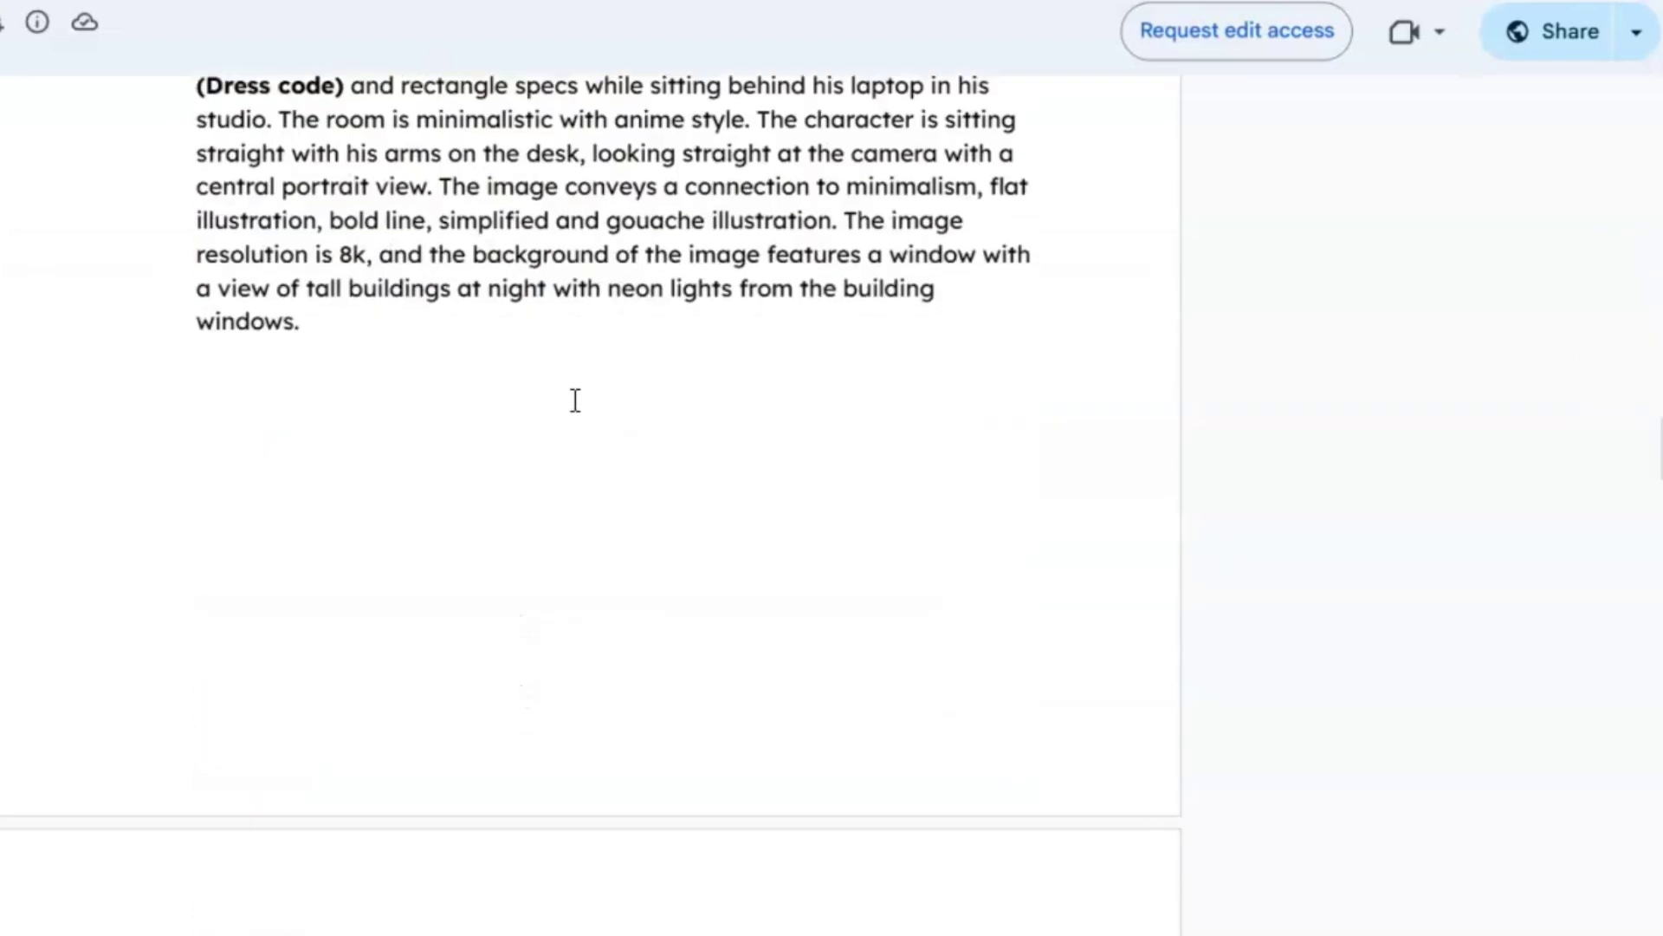
scroll(583, 400, down, 8)
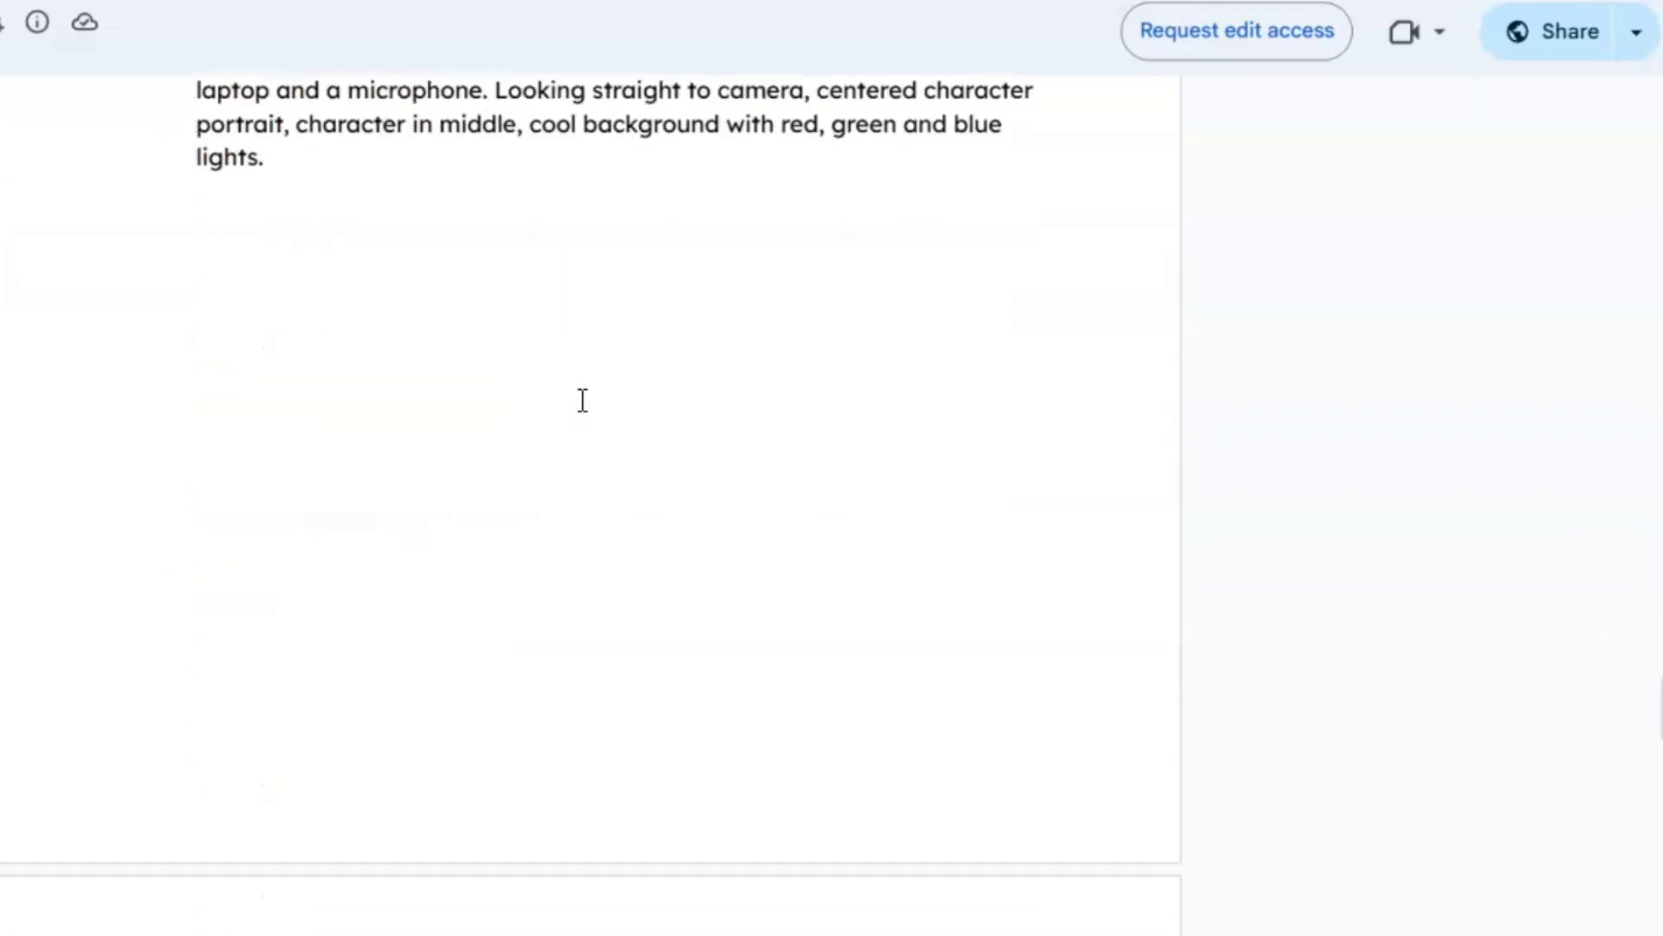
click(596, 331)
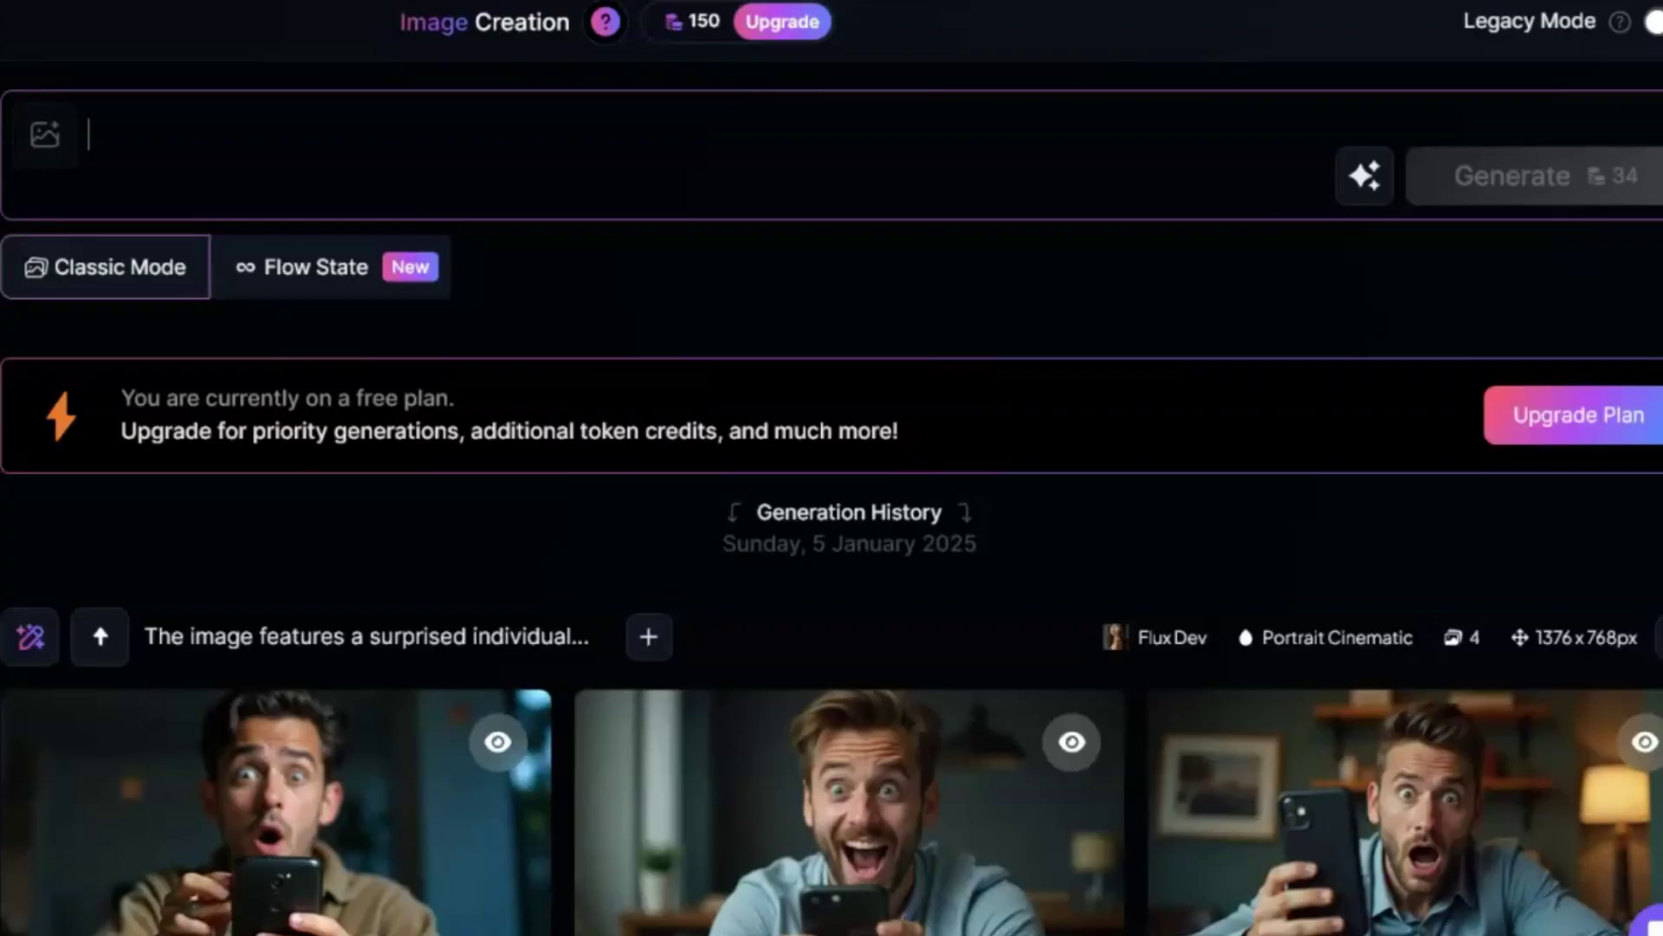
- Enter the document's first prompt template as the Leonardo.Ai image prompt and replace its style placeholder with Pixar
click(223, 148)
text((Style of the image) friendly and beautiful-looking (Gender) character is wearing a (dress code) with specs.Sitting behind his laptop in his studio, arms on his desk. It is (Day or Night). The room is minimalistic. Front facing to the camera, looking straight and centered, central portrait, sitting straight, front view, centered looking straight. The overall ambiance of the image should convey a connection to minimalism, flat illustration, bold line, minimalism, simplified, gouache illustration. 8k resolution, background contains book racks with windows in character background.)
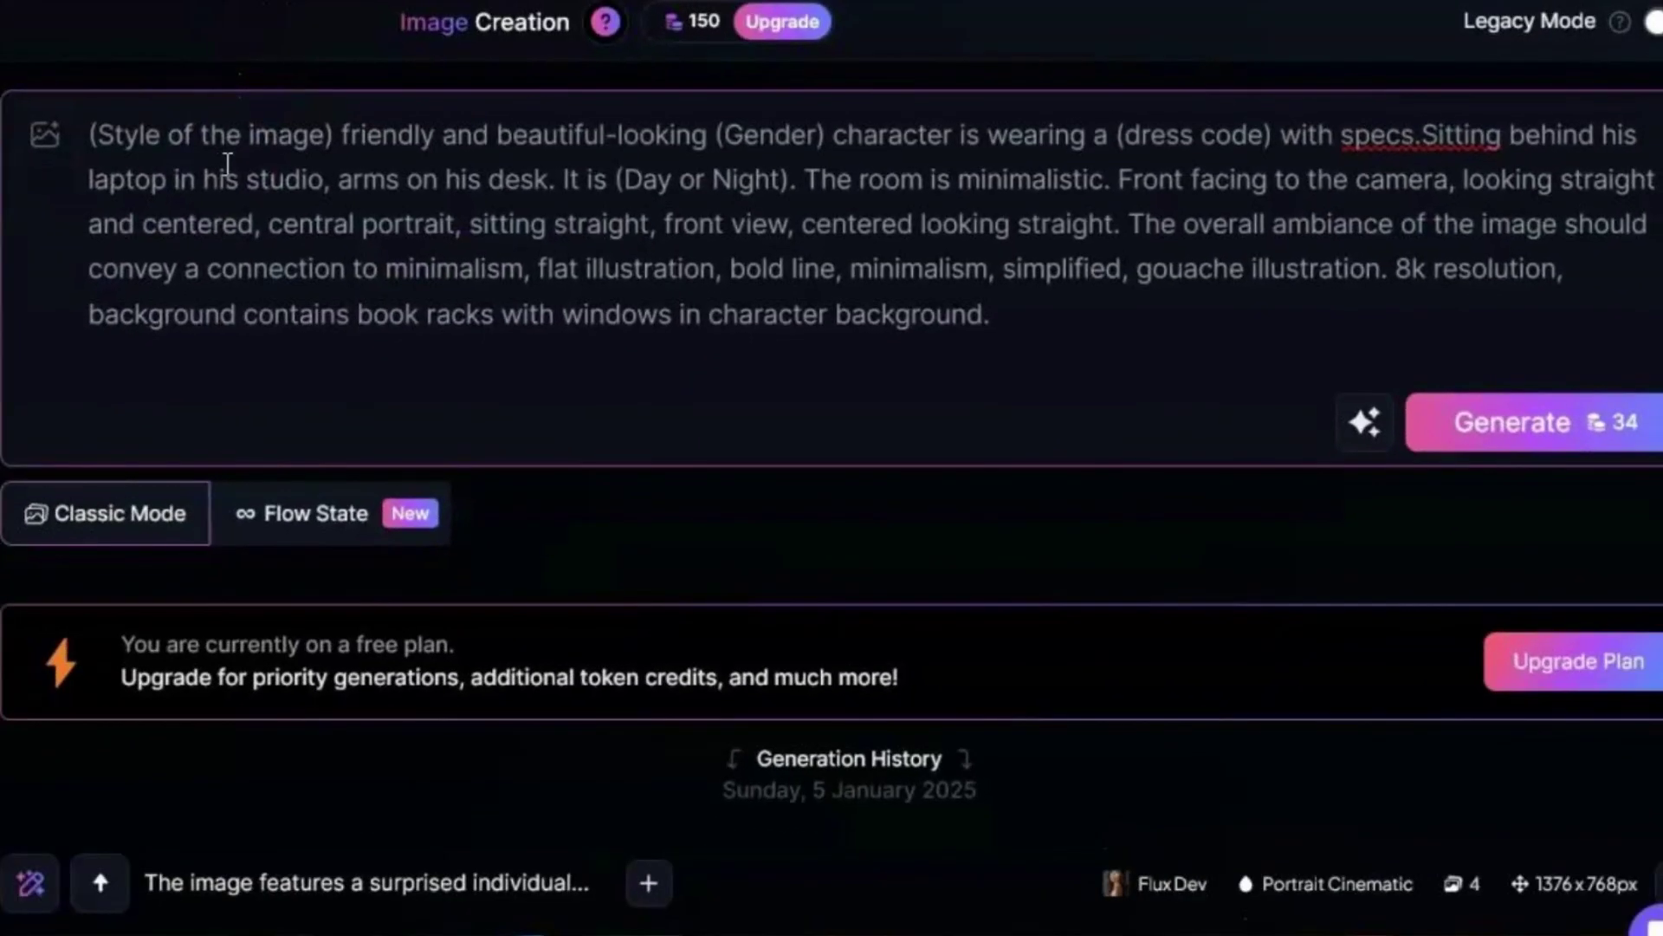
drag(89, 136, 332, 135)
text(Pixar)
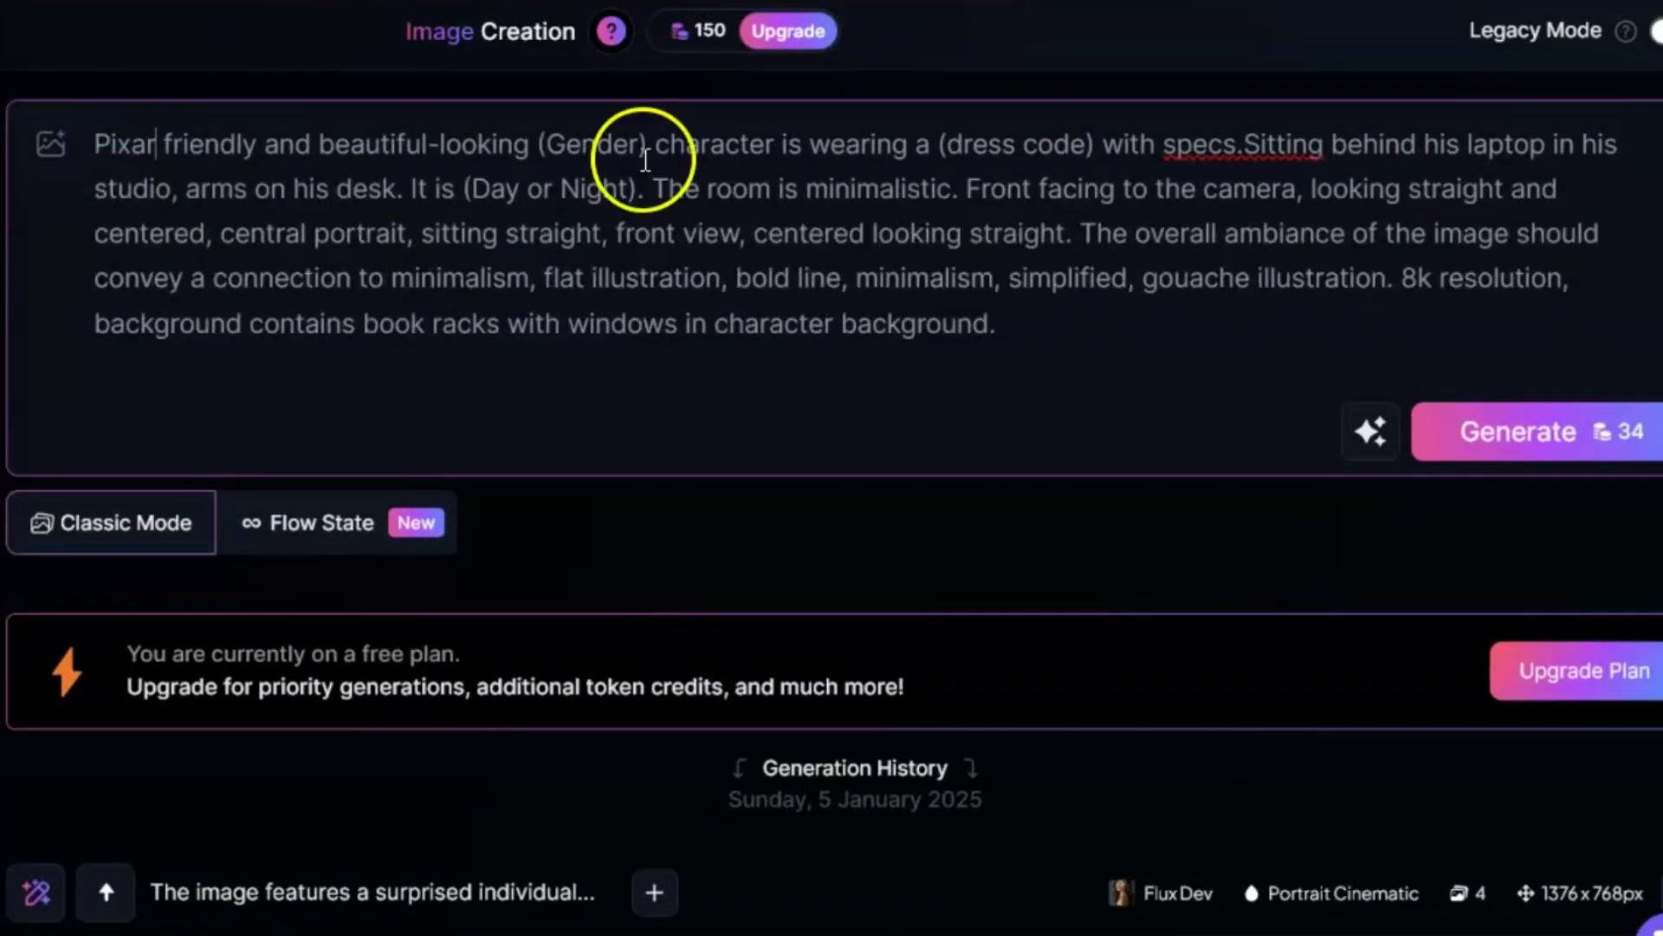
- Replace the prompt's gender placeholder with Female and its dress code placeholder with casual dress
text(Female)
click(1144, 146)
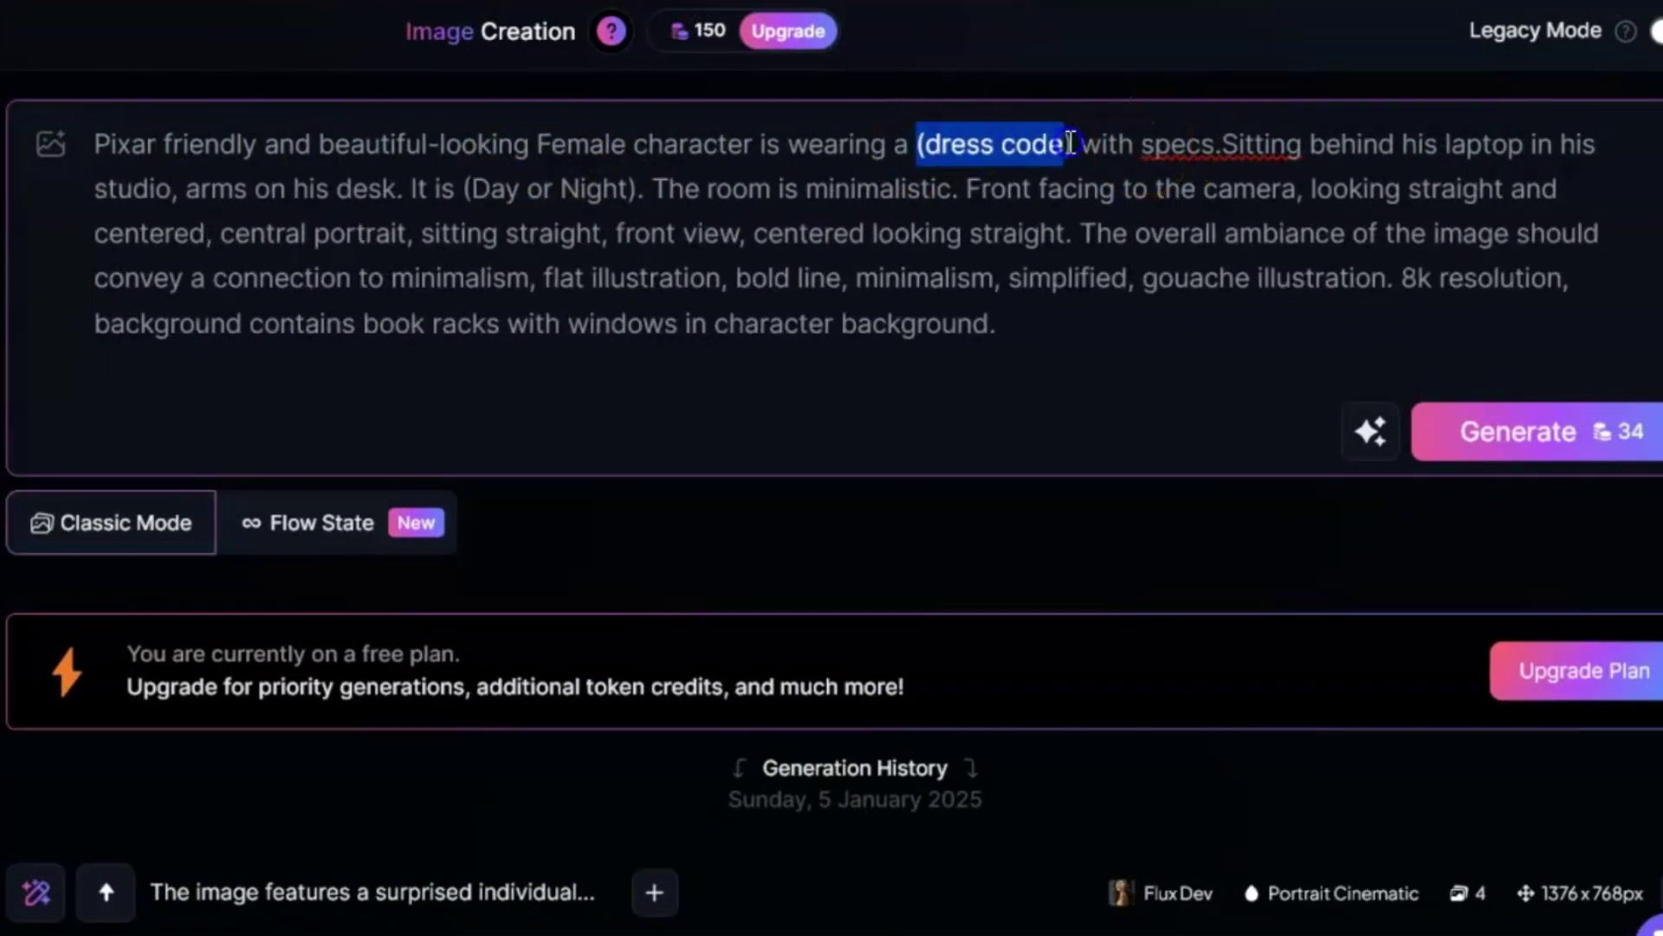
text(casual dress)
- Reduce the prompt's day-or-night placeholder to Night, so the sentence reads "It is Night."
click(1229, 146)
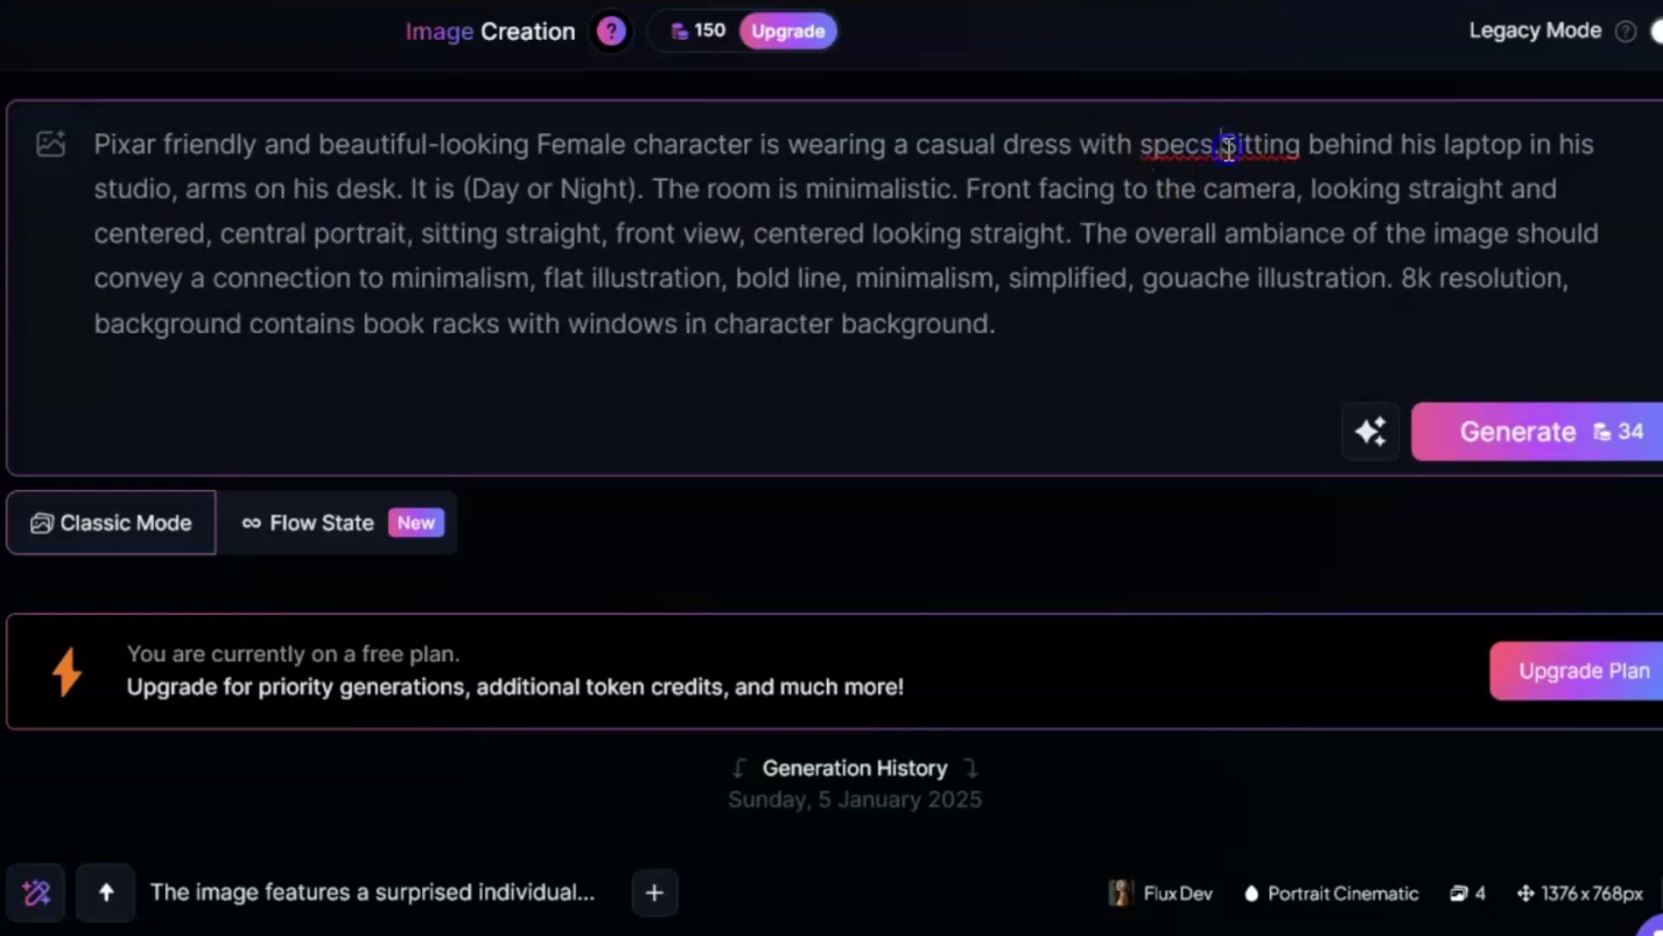
key(BackSpace)
click(539, 185)
key(BackSpace)
click(642, 327)
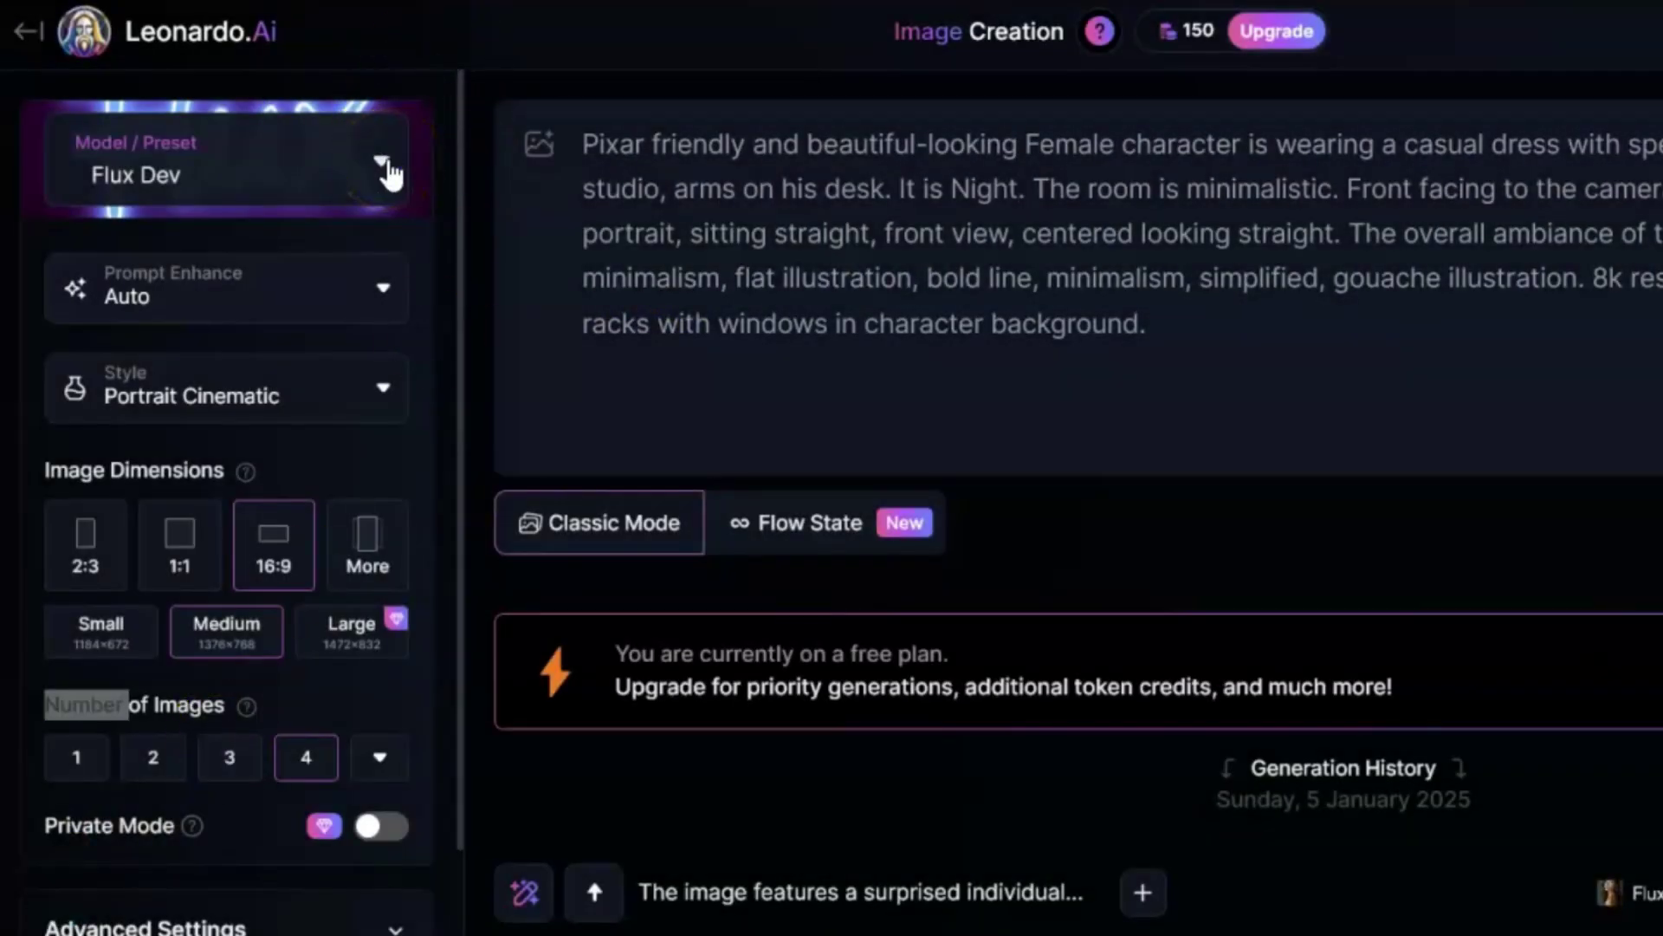
- Browse the available model presets and choose Flux Dev for the image generation
click(390, 173)
scroll(1135, 523, down, 5)
scroll(1134, 522, up, 2)
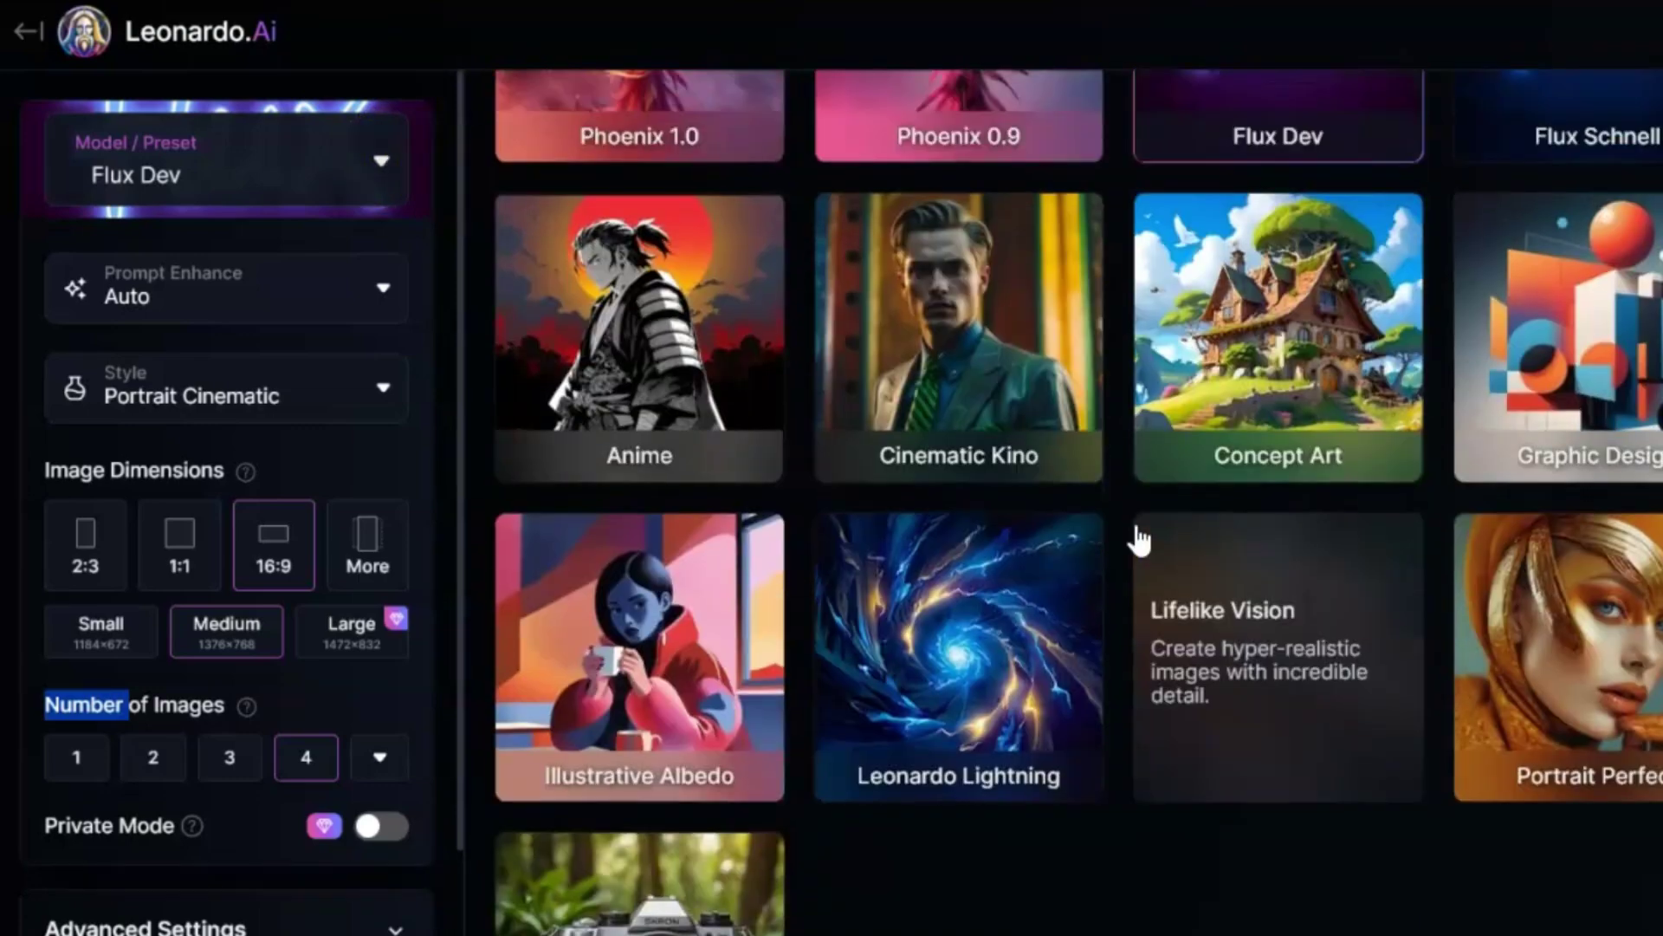
scroll(1126, 541, up, 3)
click(1225, 327)
click(783, 316)
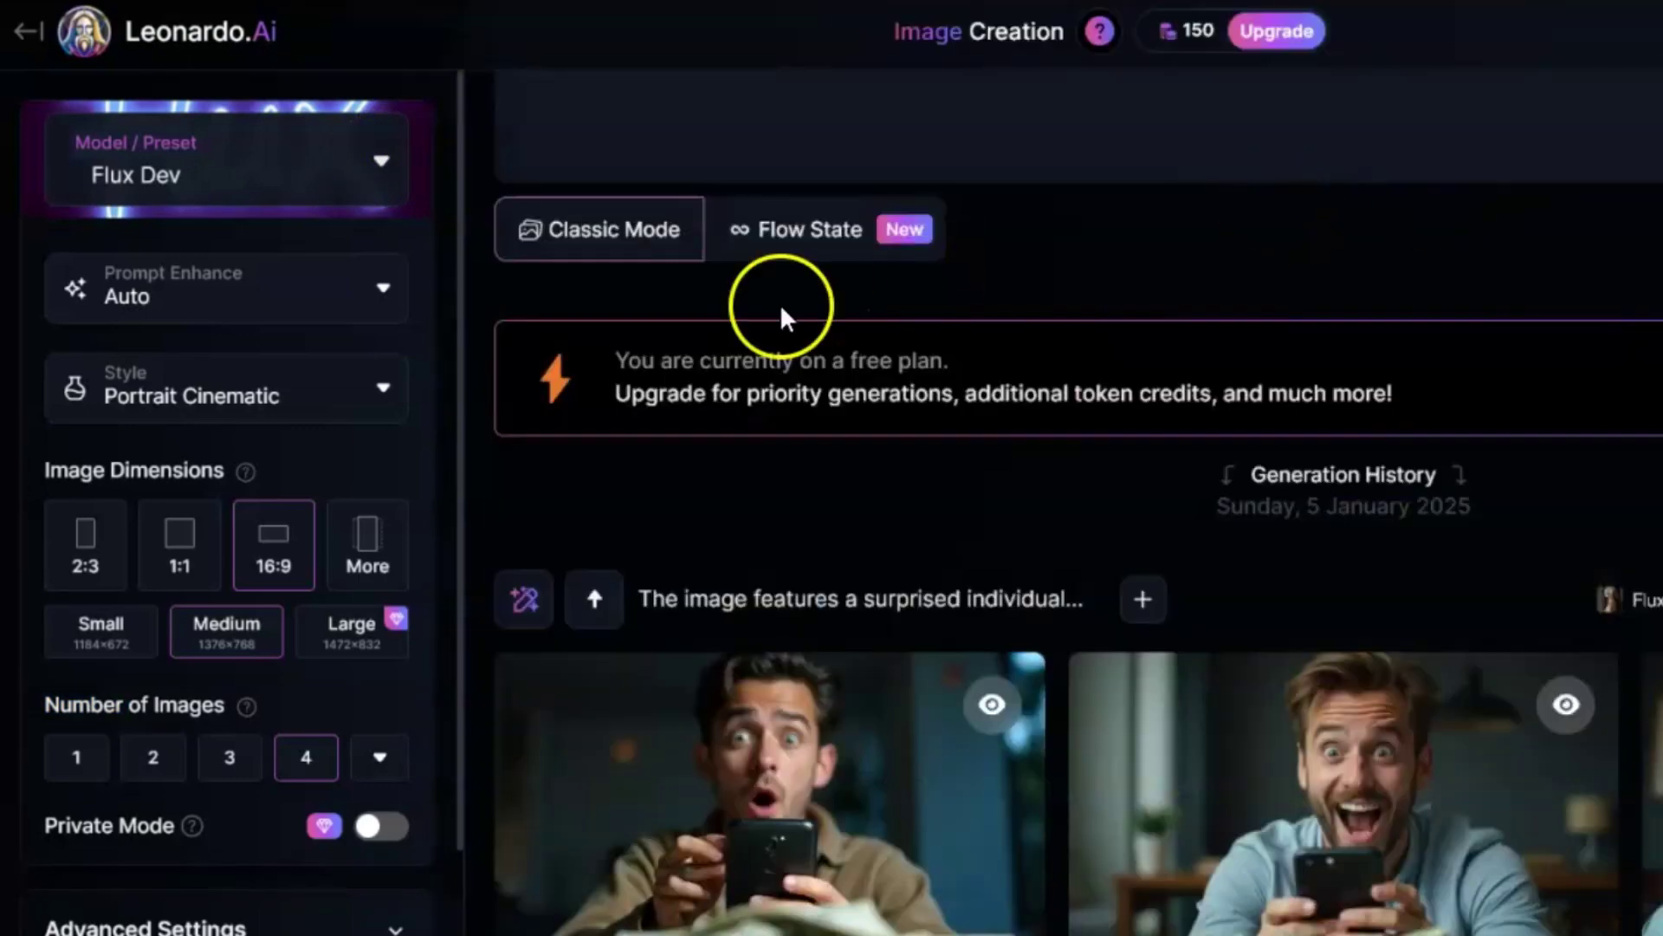
- Look through the available image styles and choose Portrait Cinematic
click(256, 411)
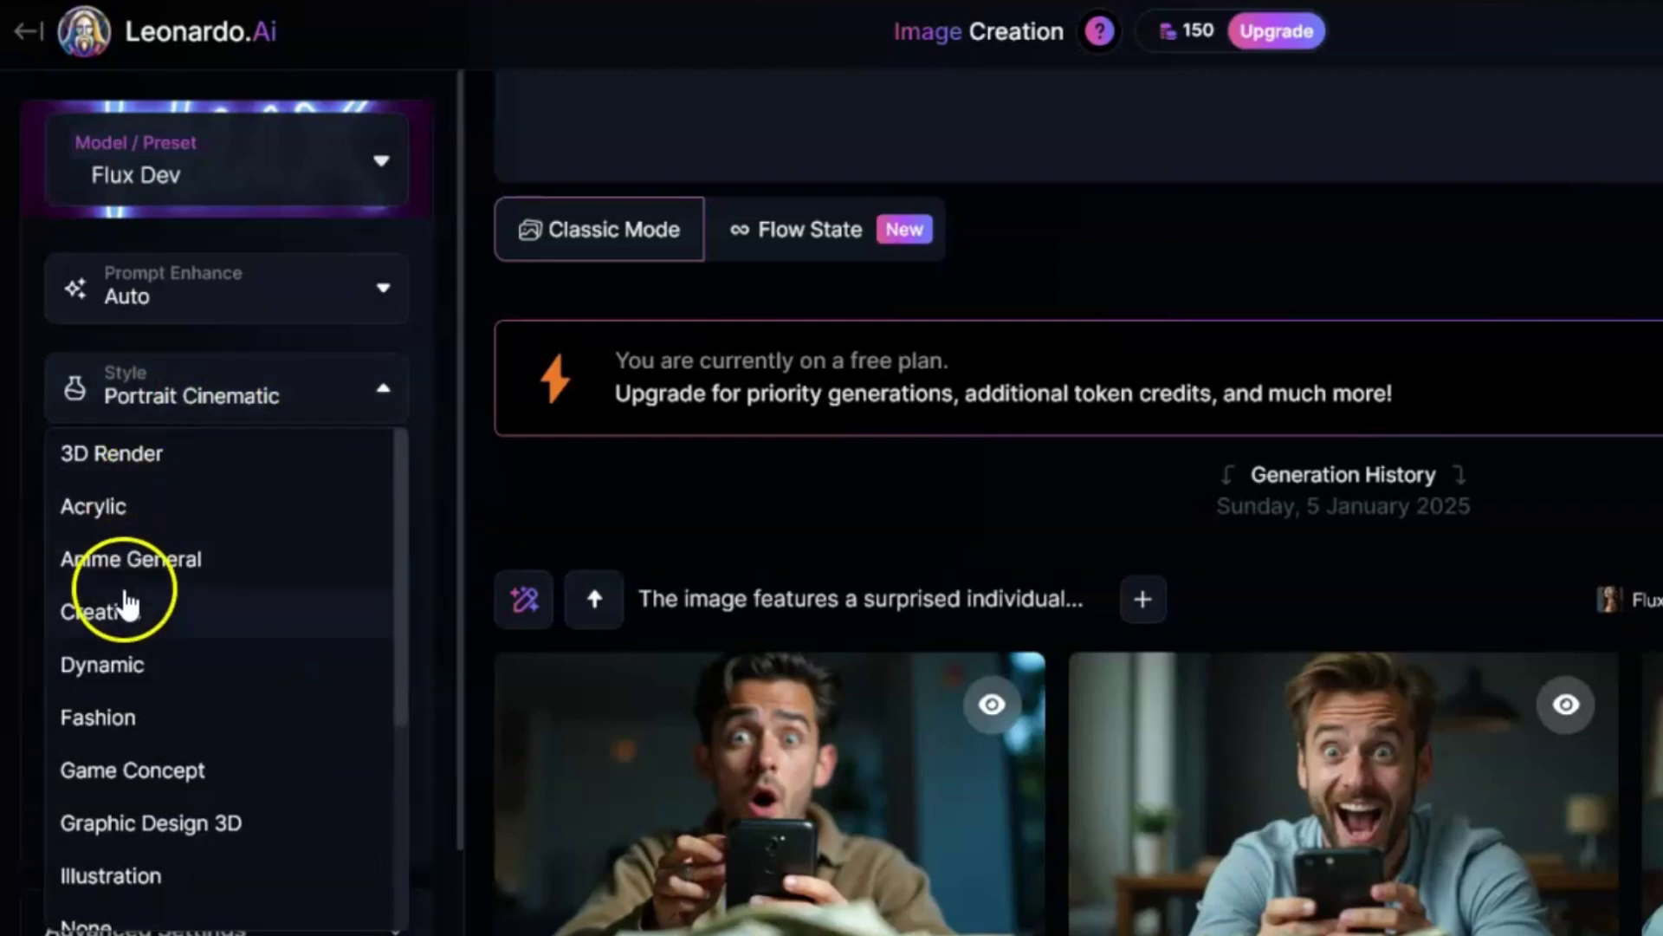
scroll(217, 737, down, 5)
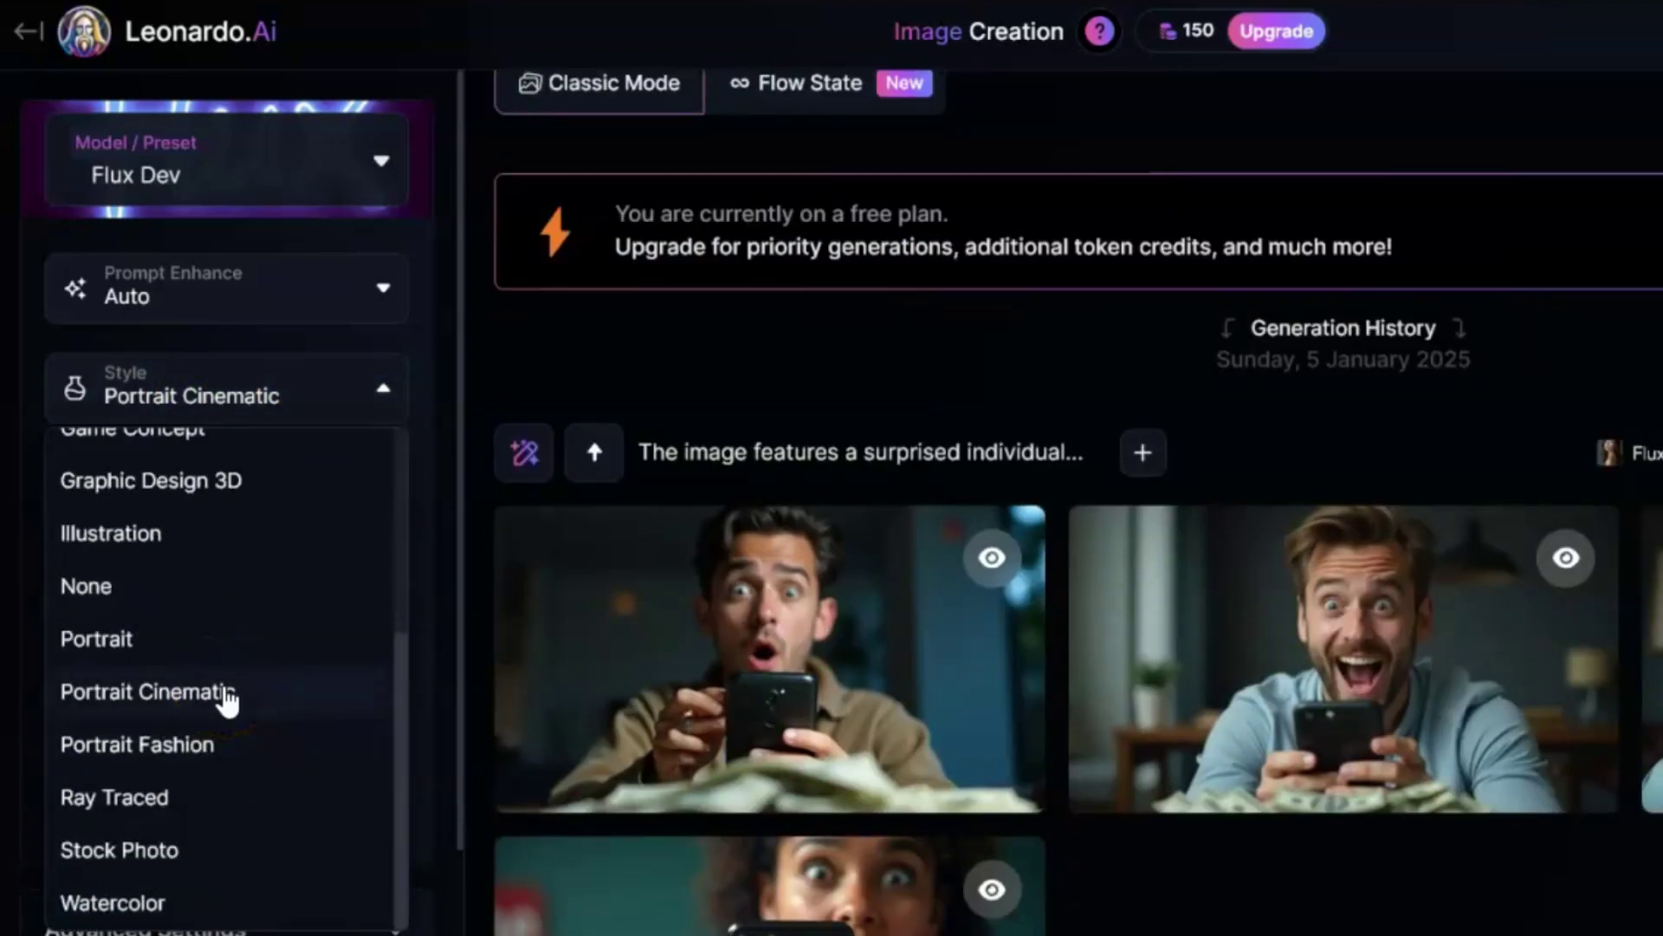
click(227, 693)
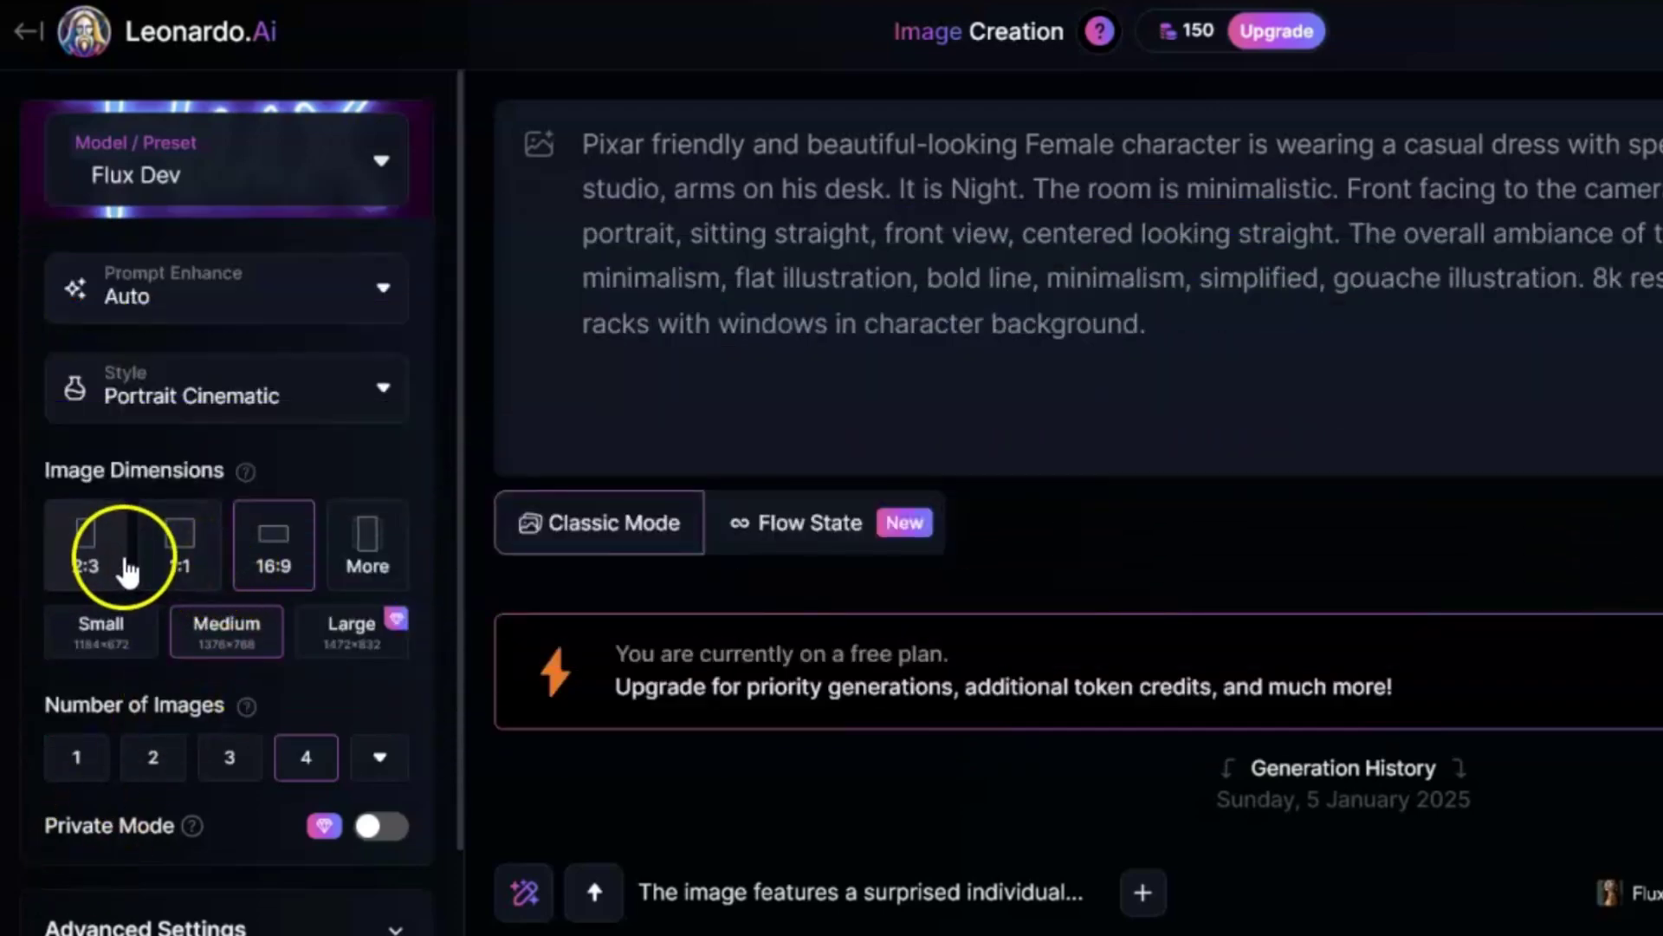
- Set the image dimensions to the TikTok 9:16 aspect ratio and close the dimension options
click(370, 546)
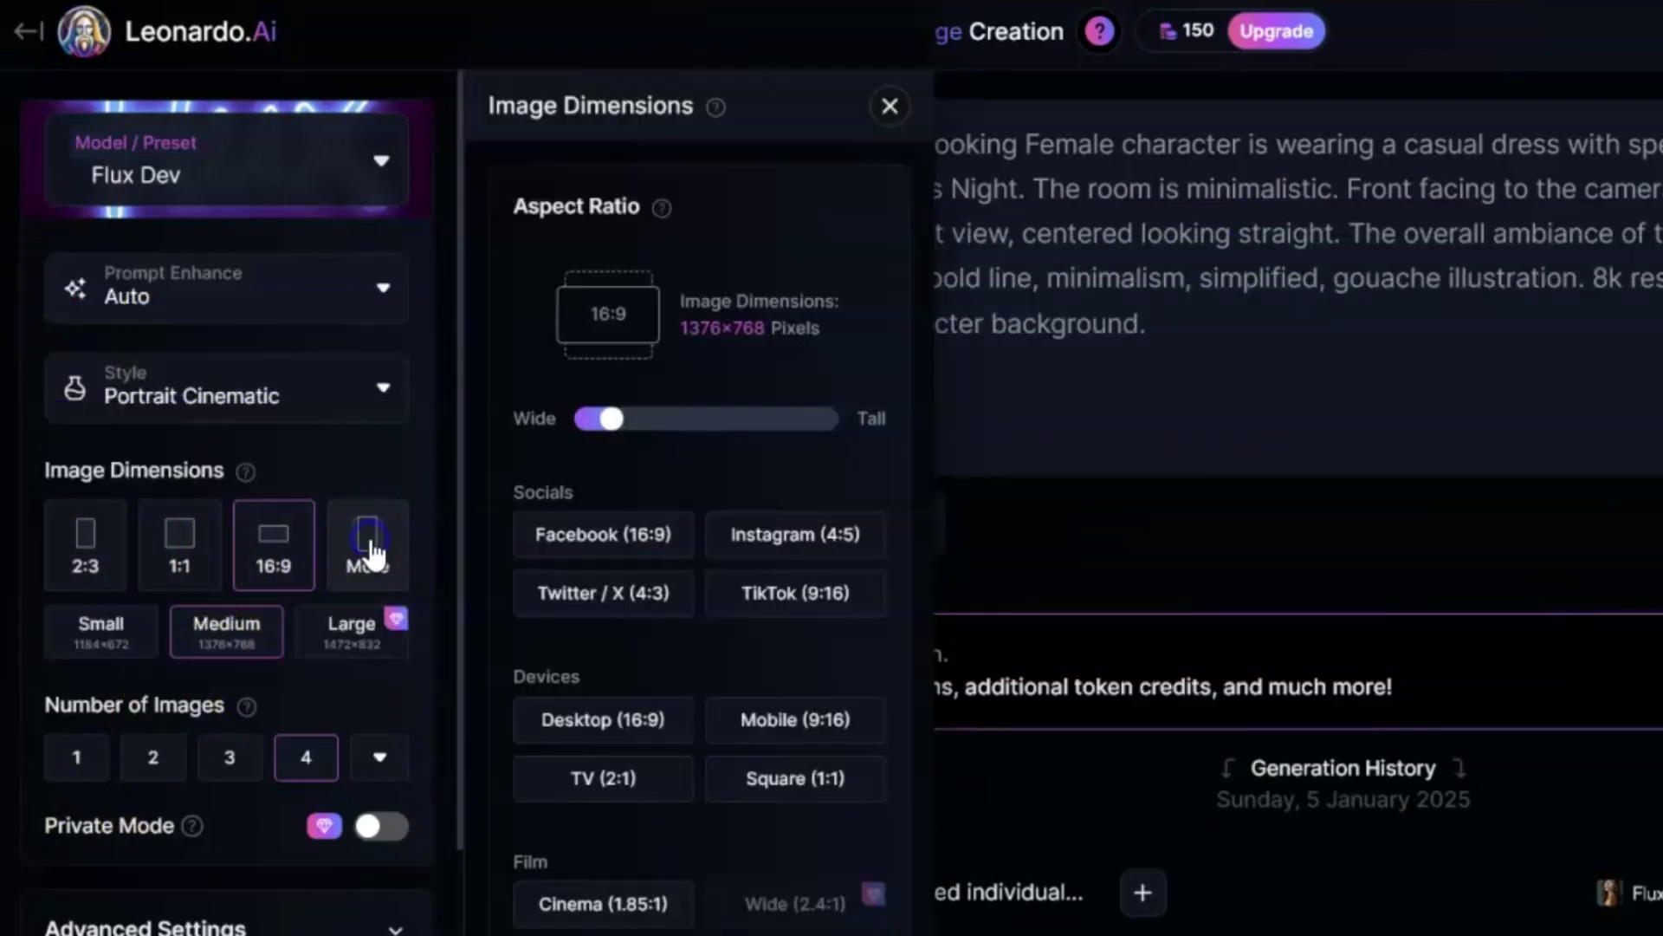
click(777, 598)
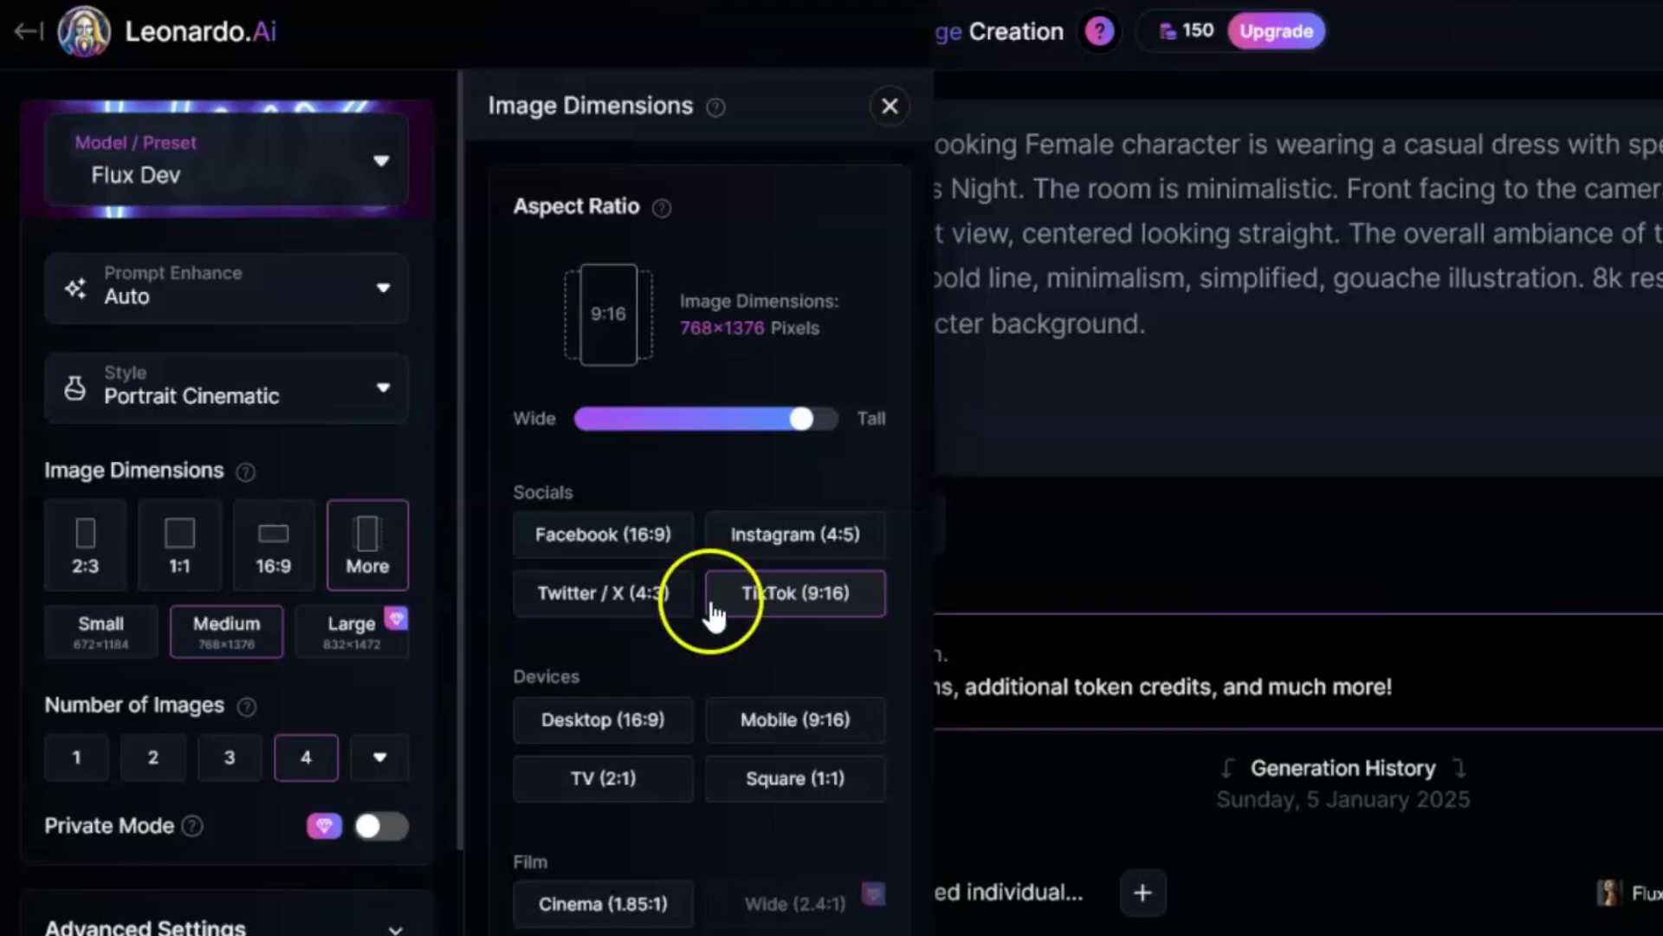
click(893, 110)
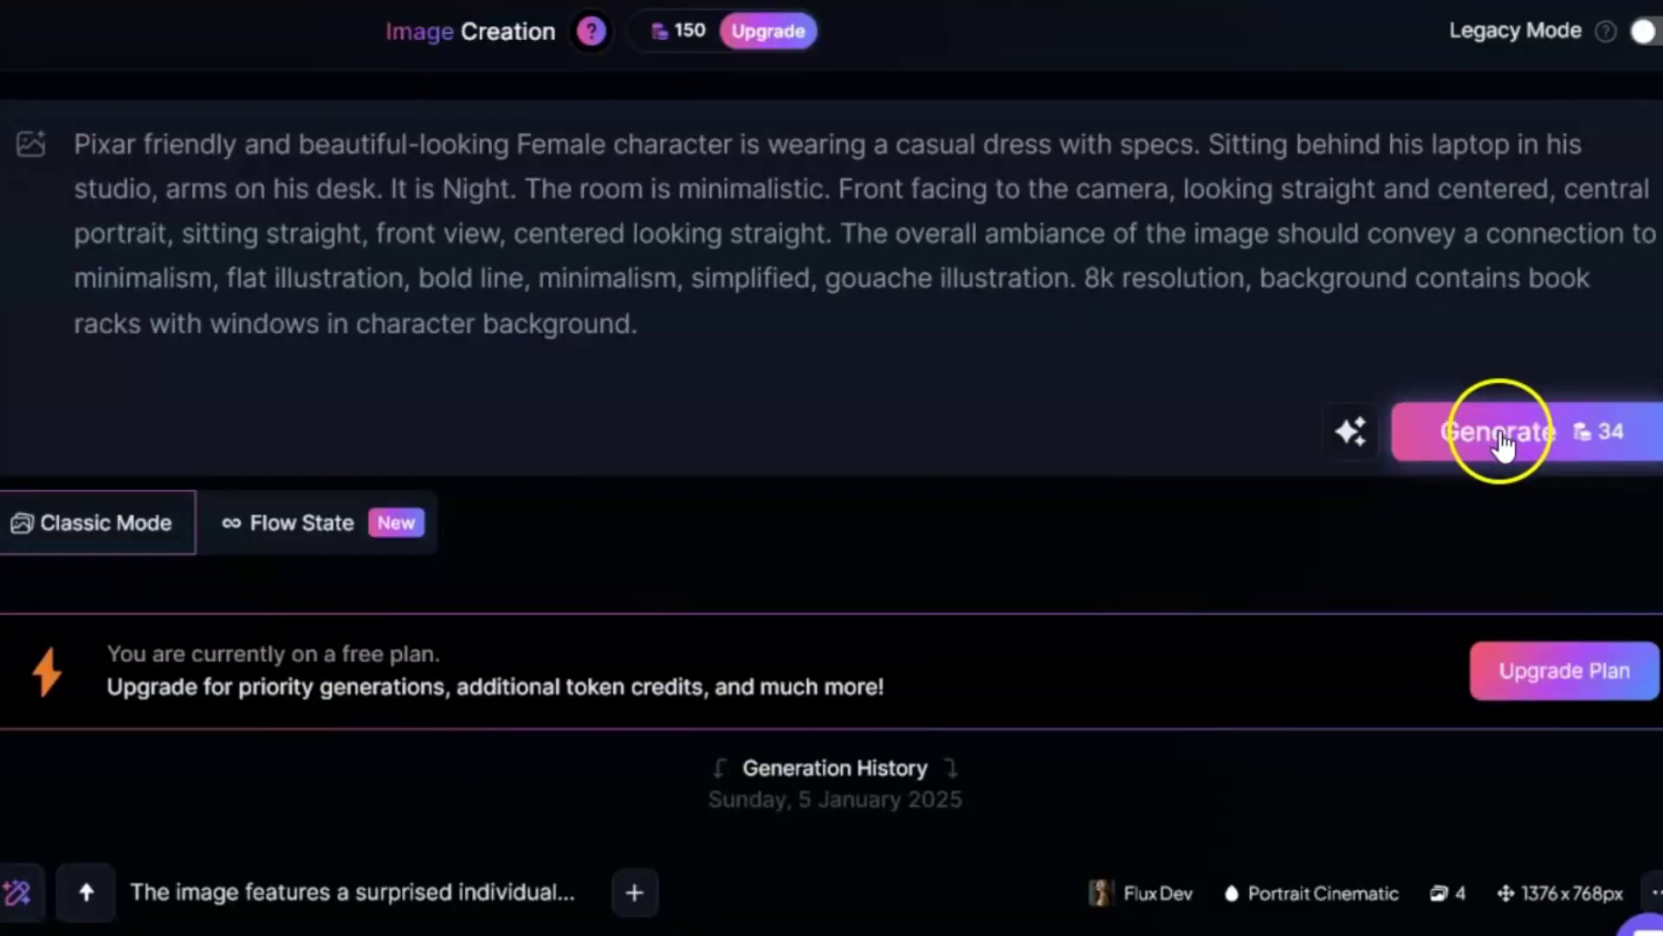
- Generate the images from the Pixar-style prompt and look over the results
click(1513, 433)
scroll(1239, 456, down, 5)
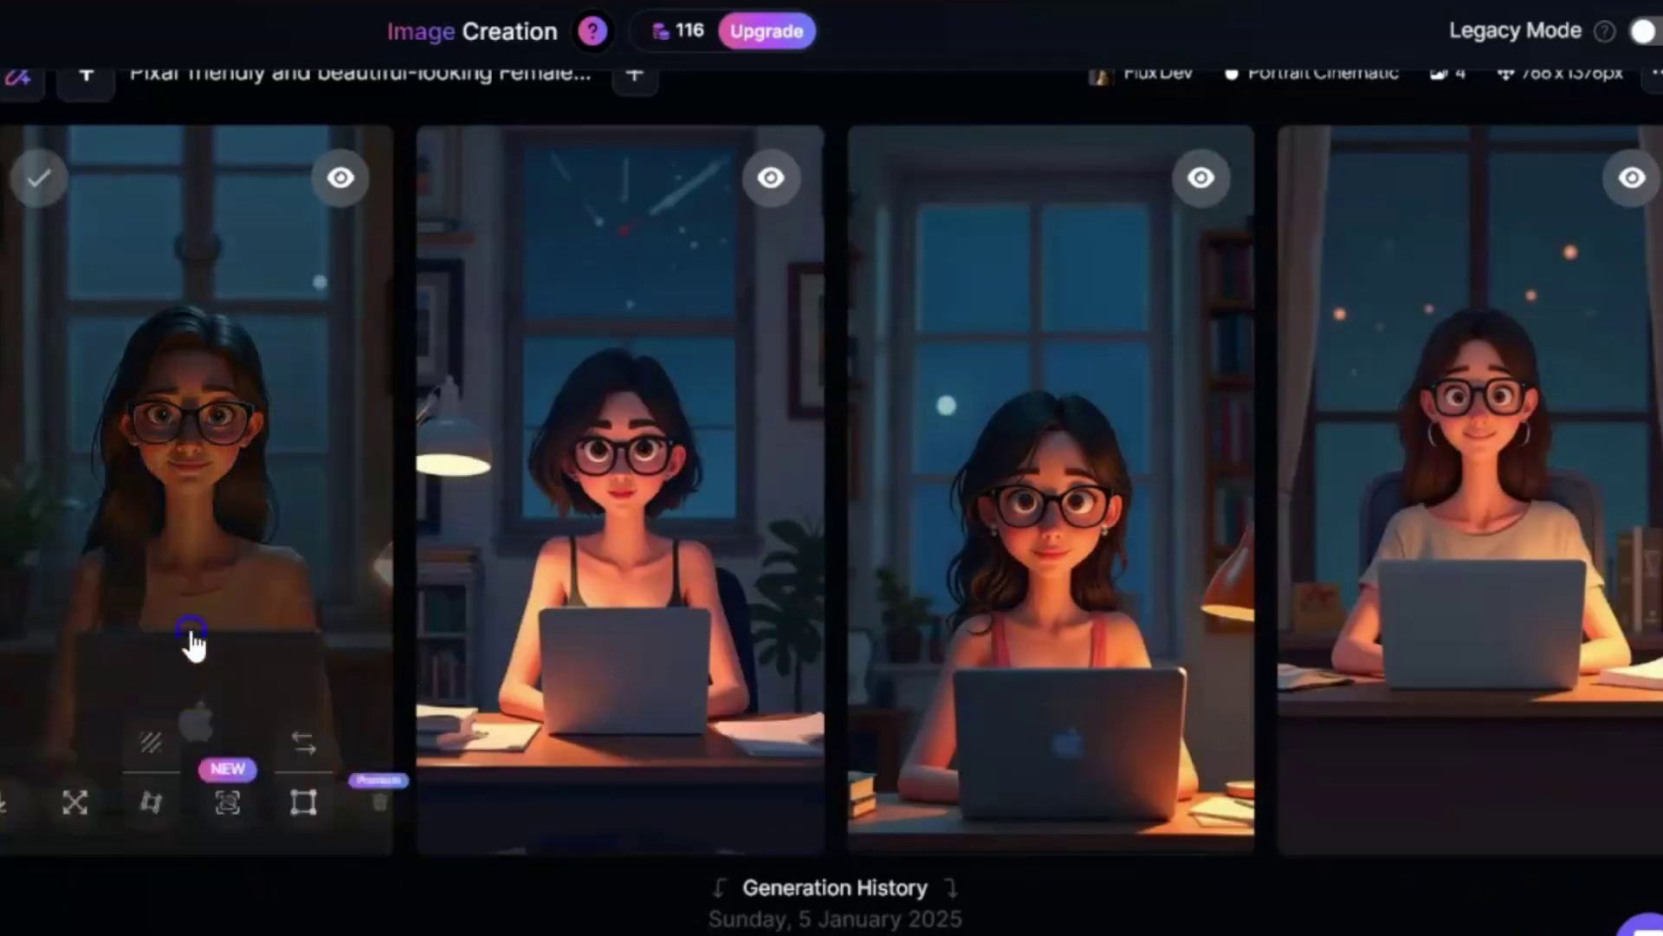
click(676, 494)
click(1103, 542)
click(948, 96)
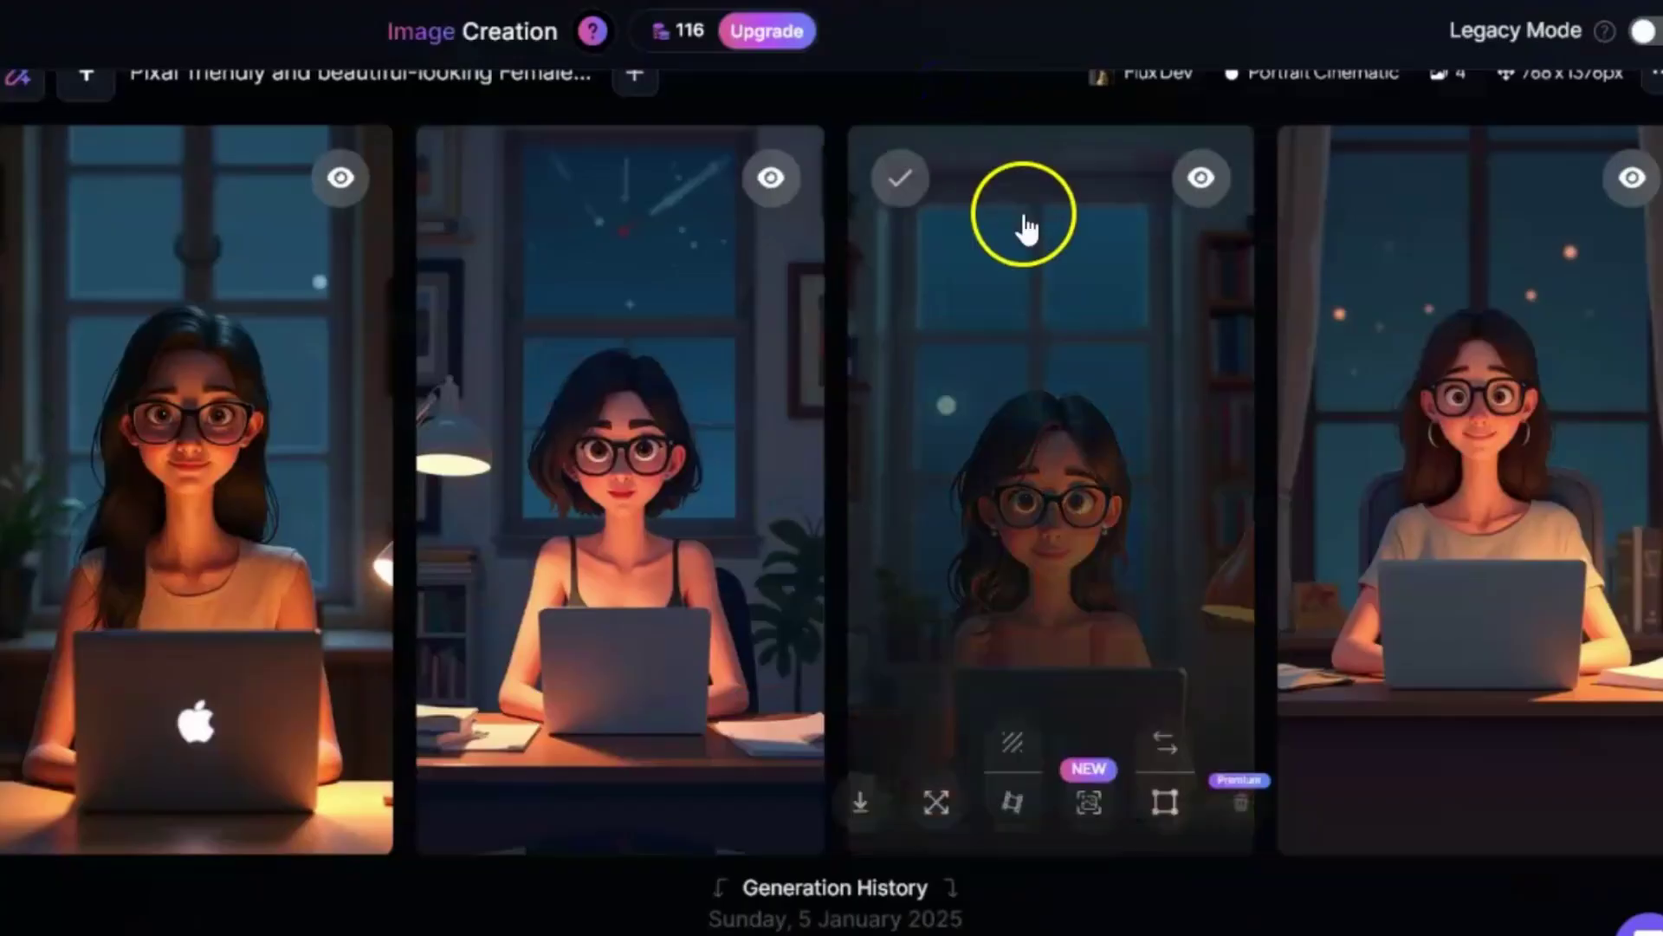
- Open the third generated image, download it to the "How to create an avatar" folder and close its preview
click(1083, 478)
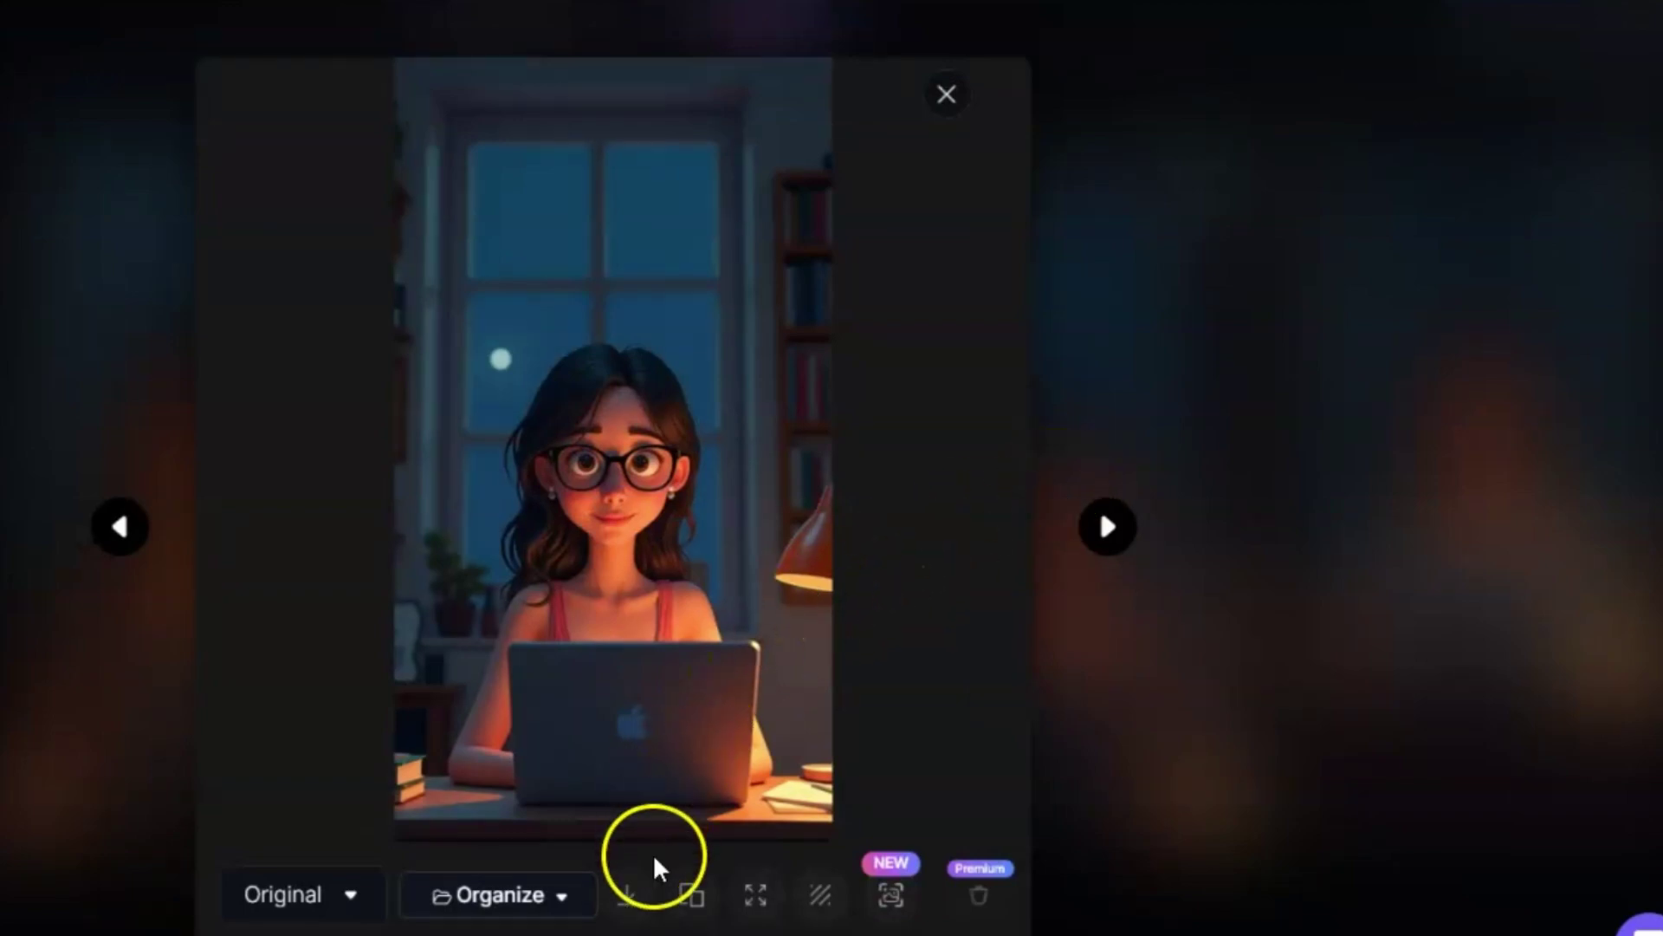
click(636, 917)
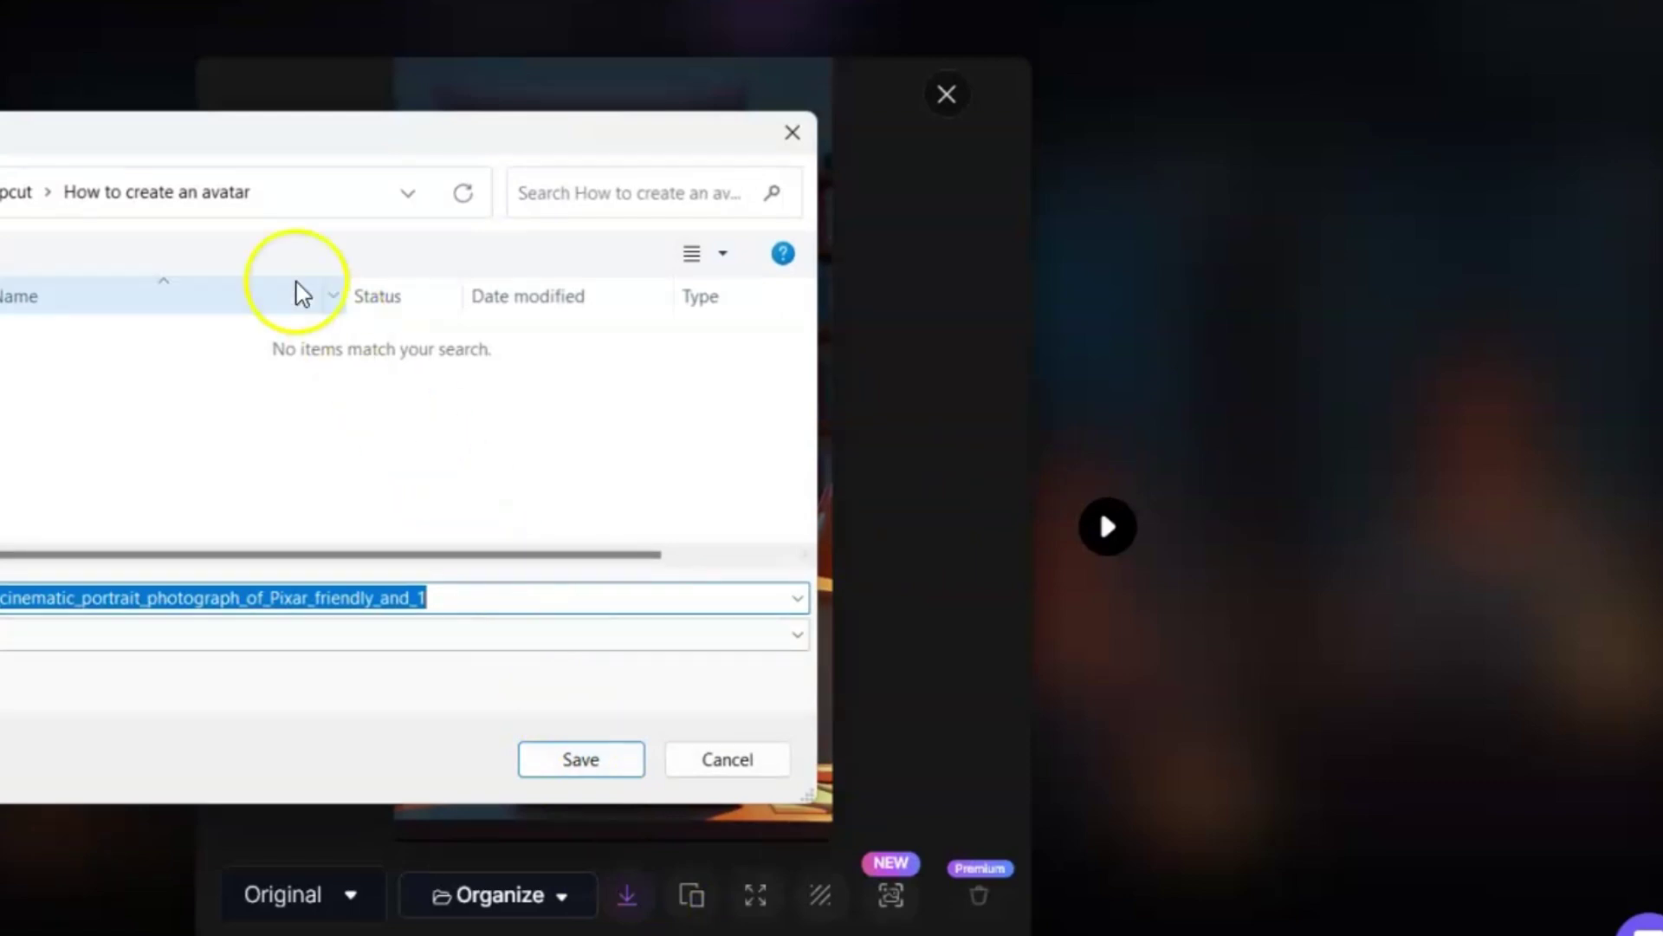
click(609, 760)
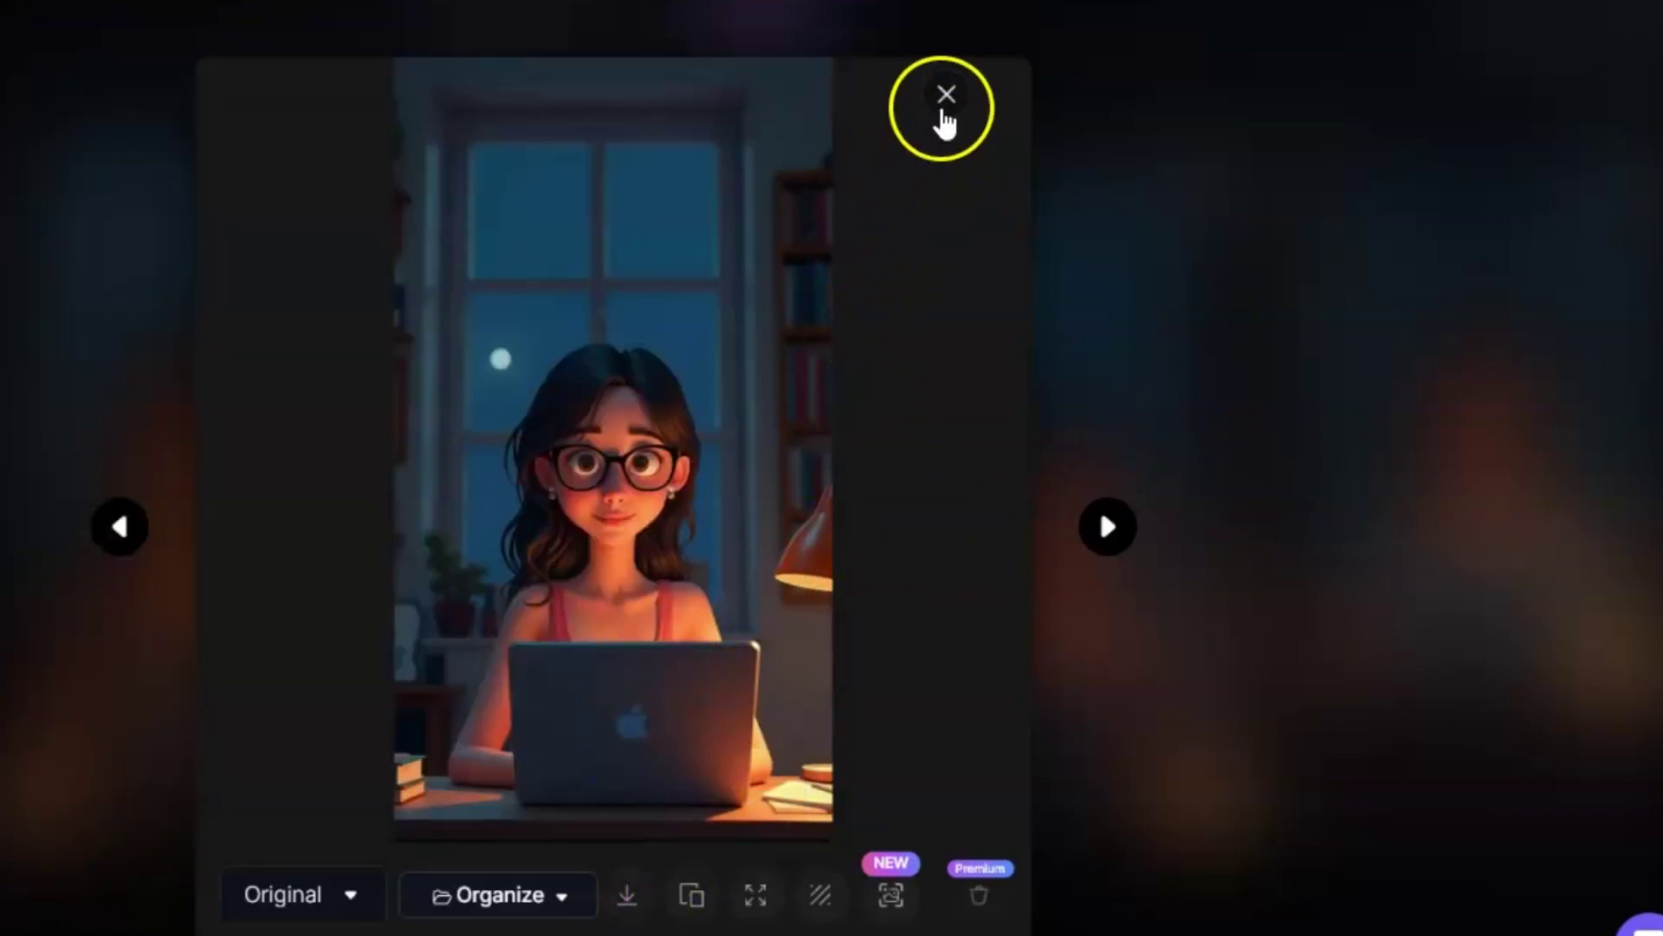
click(943, 107)
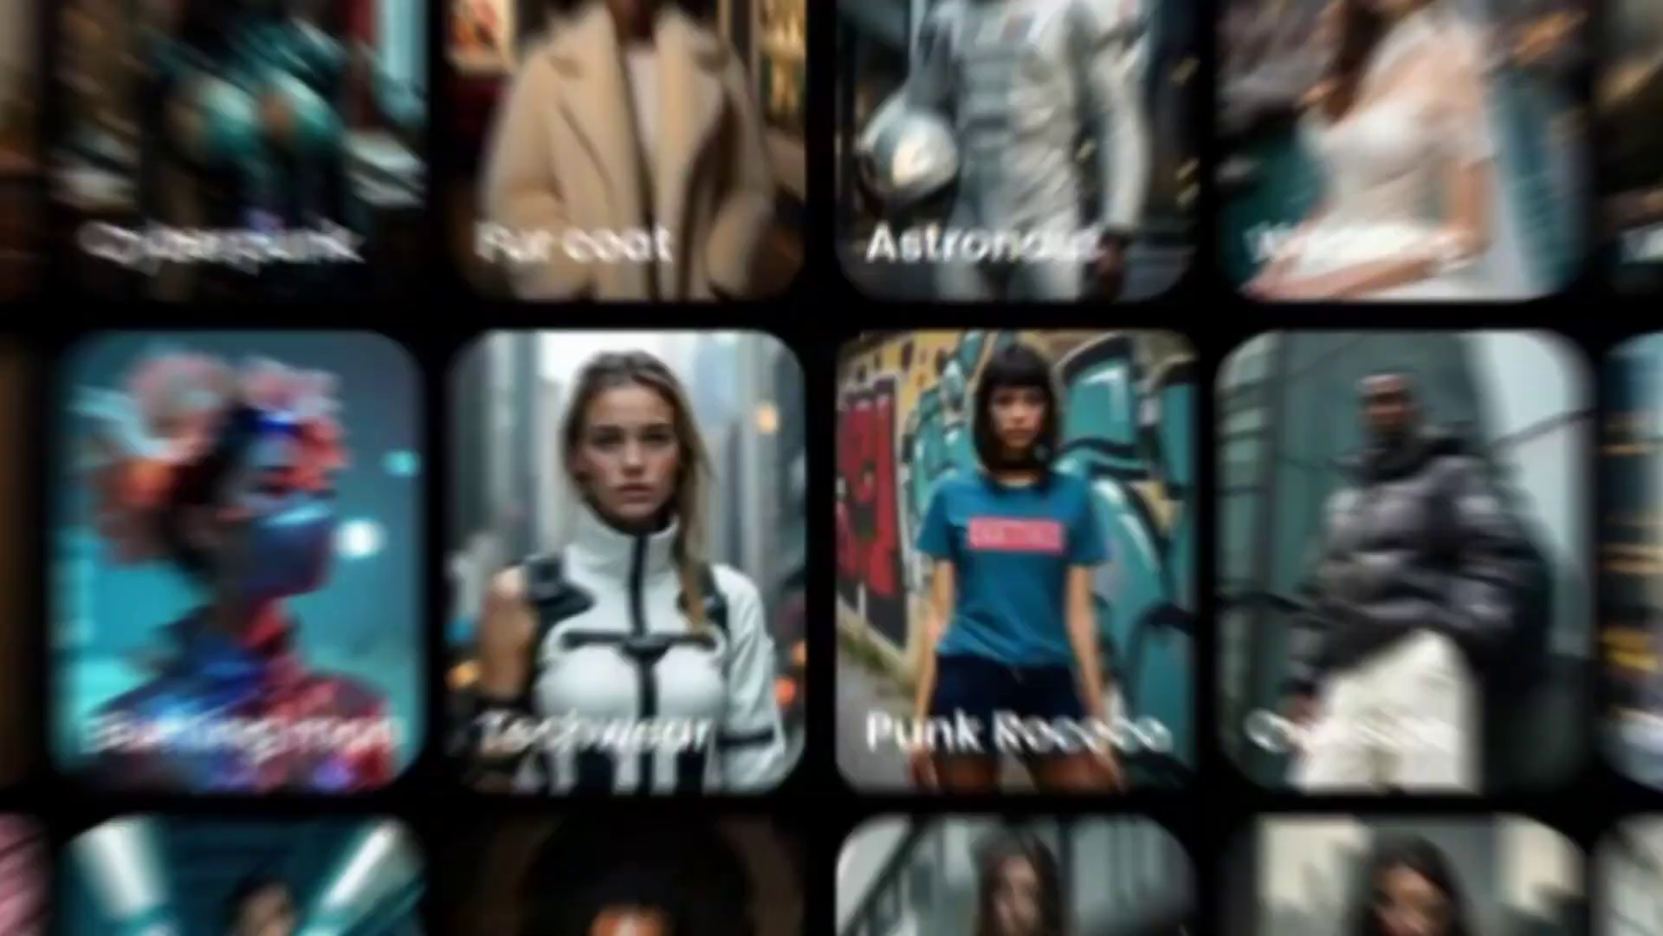
- Browse the Community Creations gallery and open the prompt details of the red-haired 35-year-old American woman portrait
scroll(832, 468, down, 2)
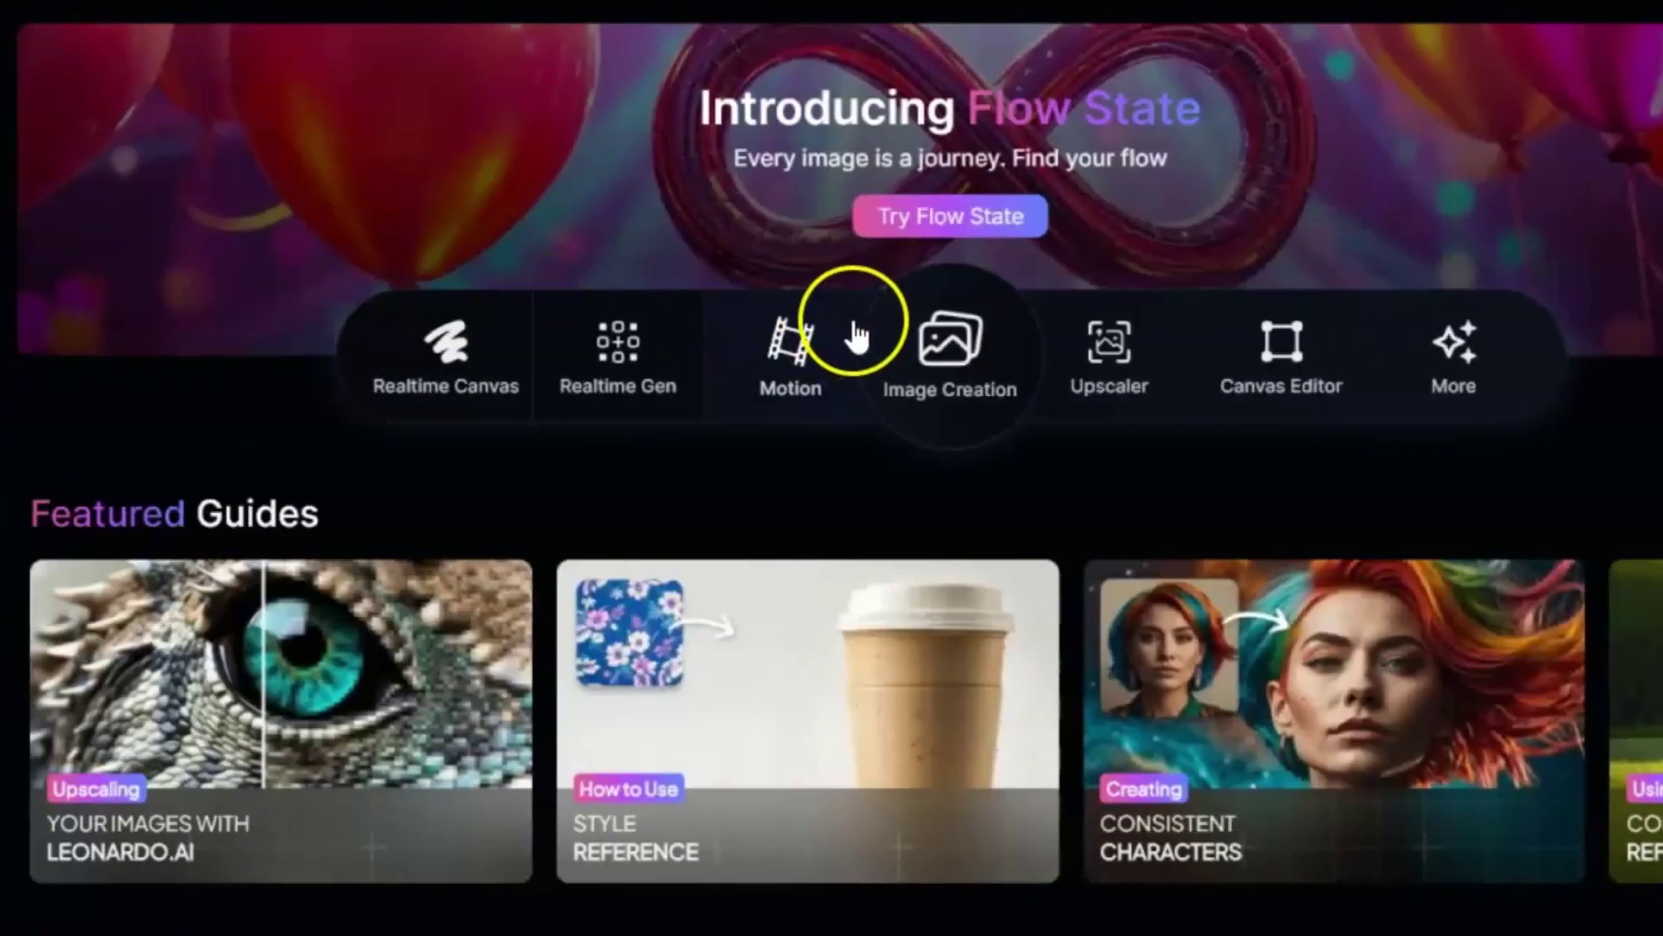
scroll(856, 334, down, 9)
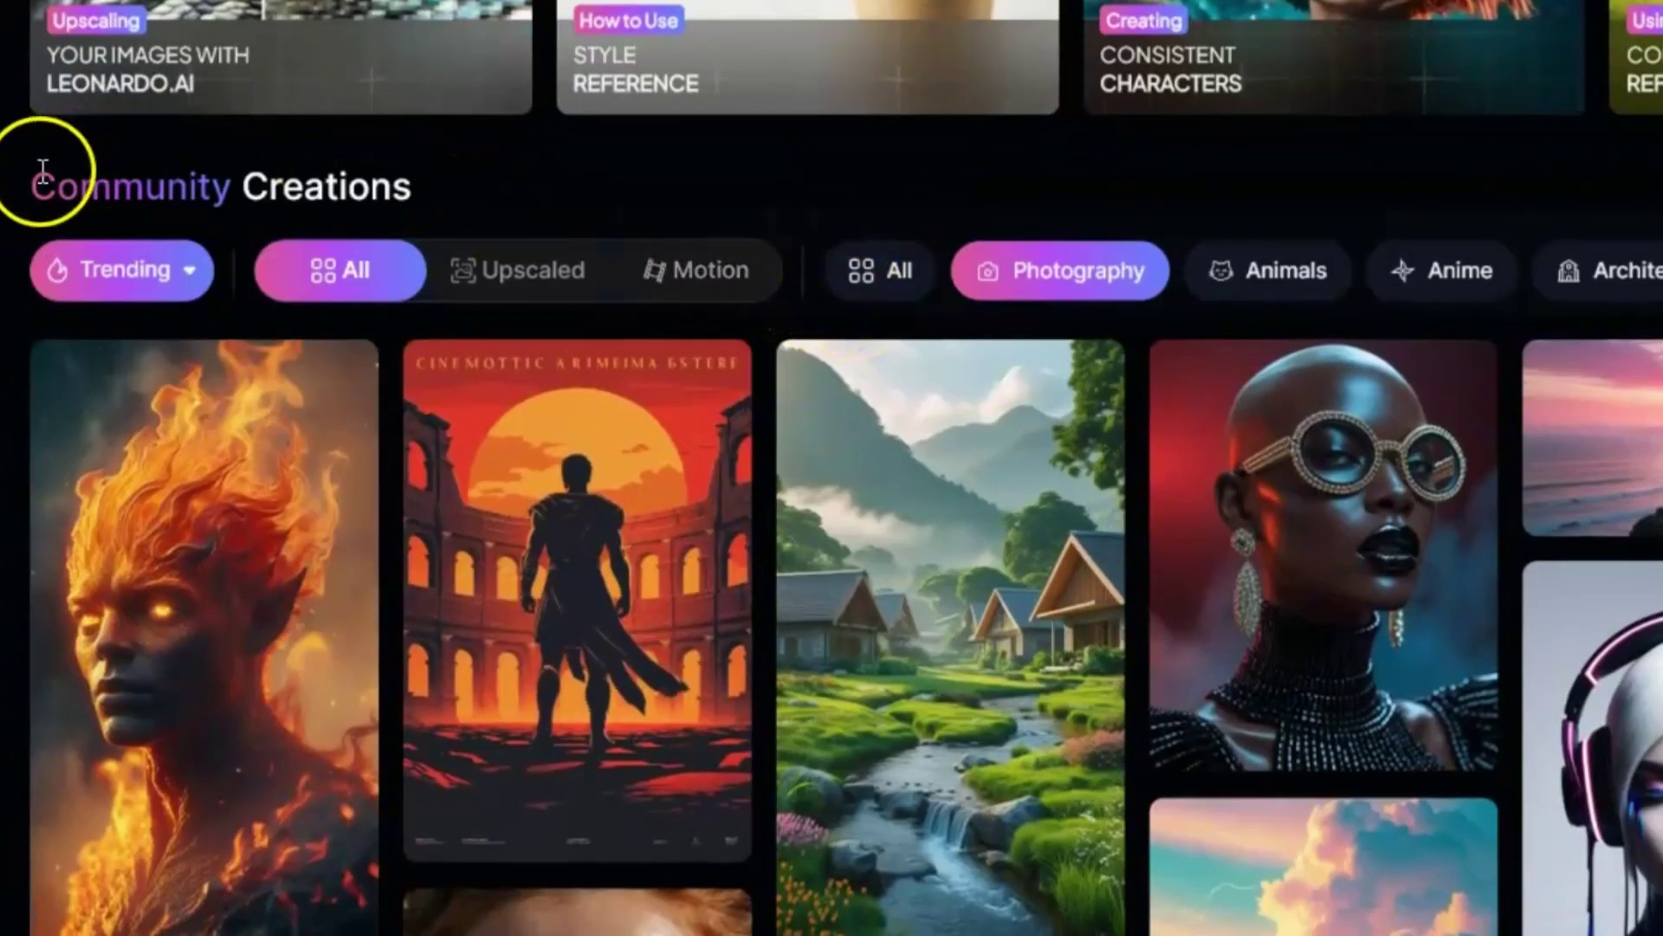
drag(35, 186, 546, 198)
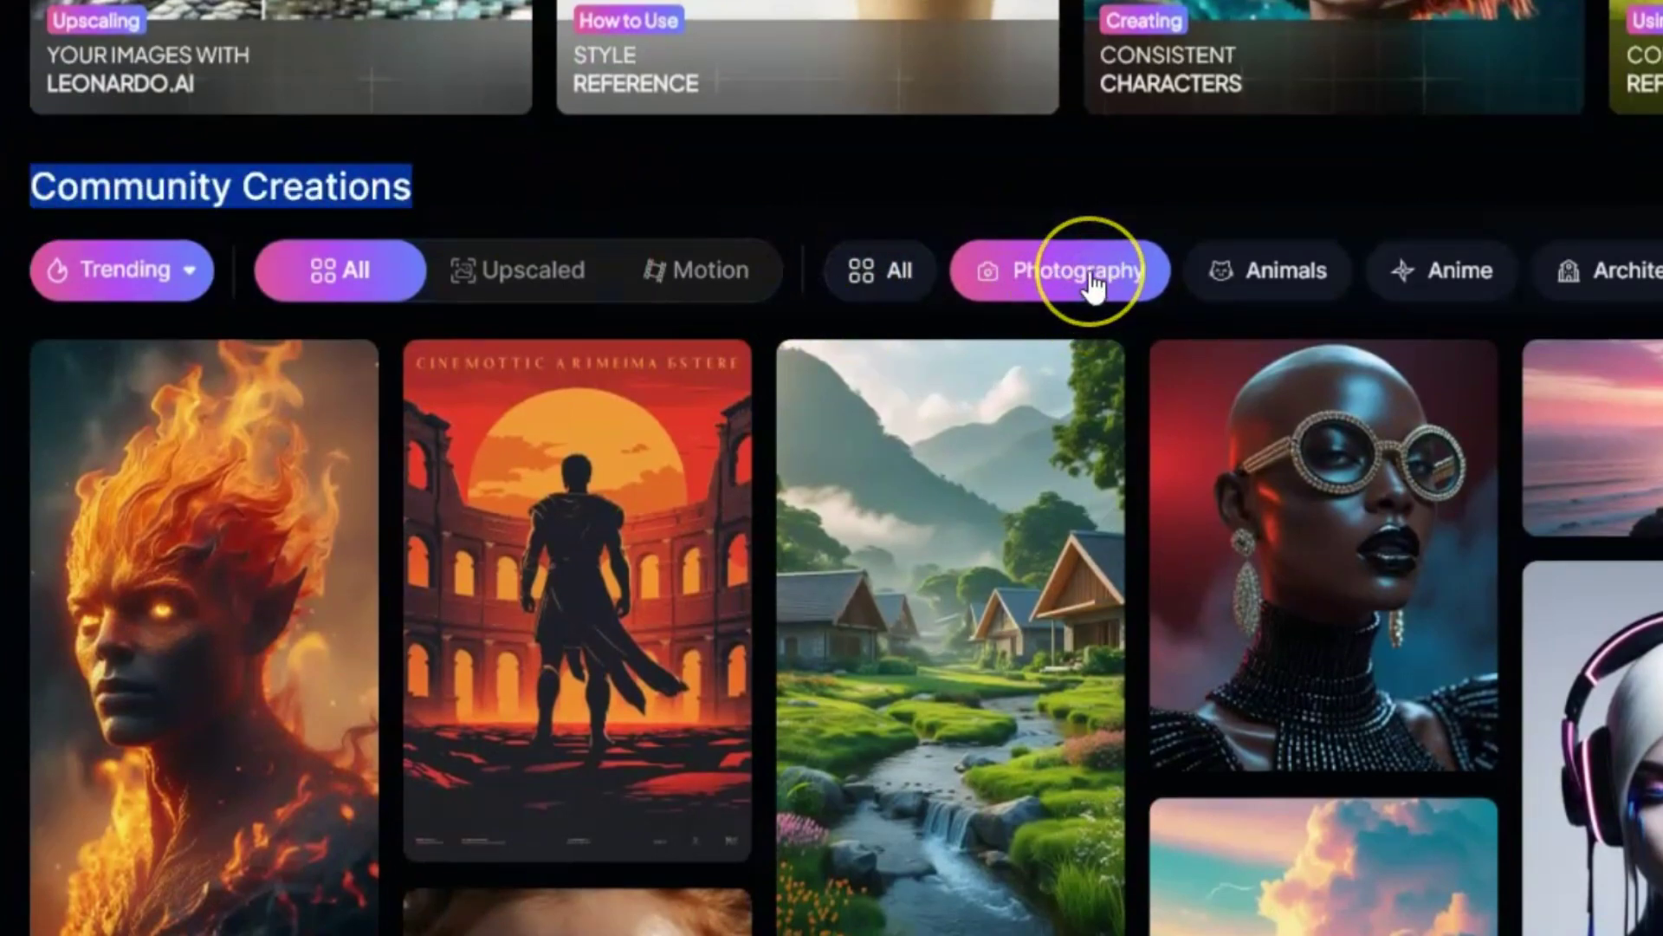
scroll(1094, 285, down, 6)
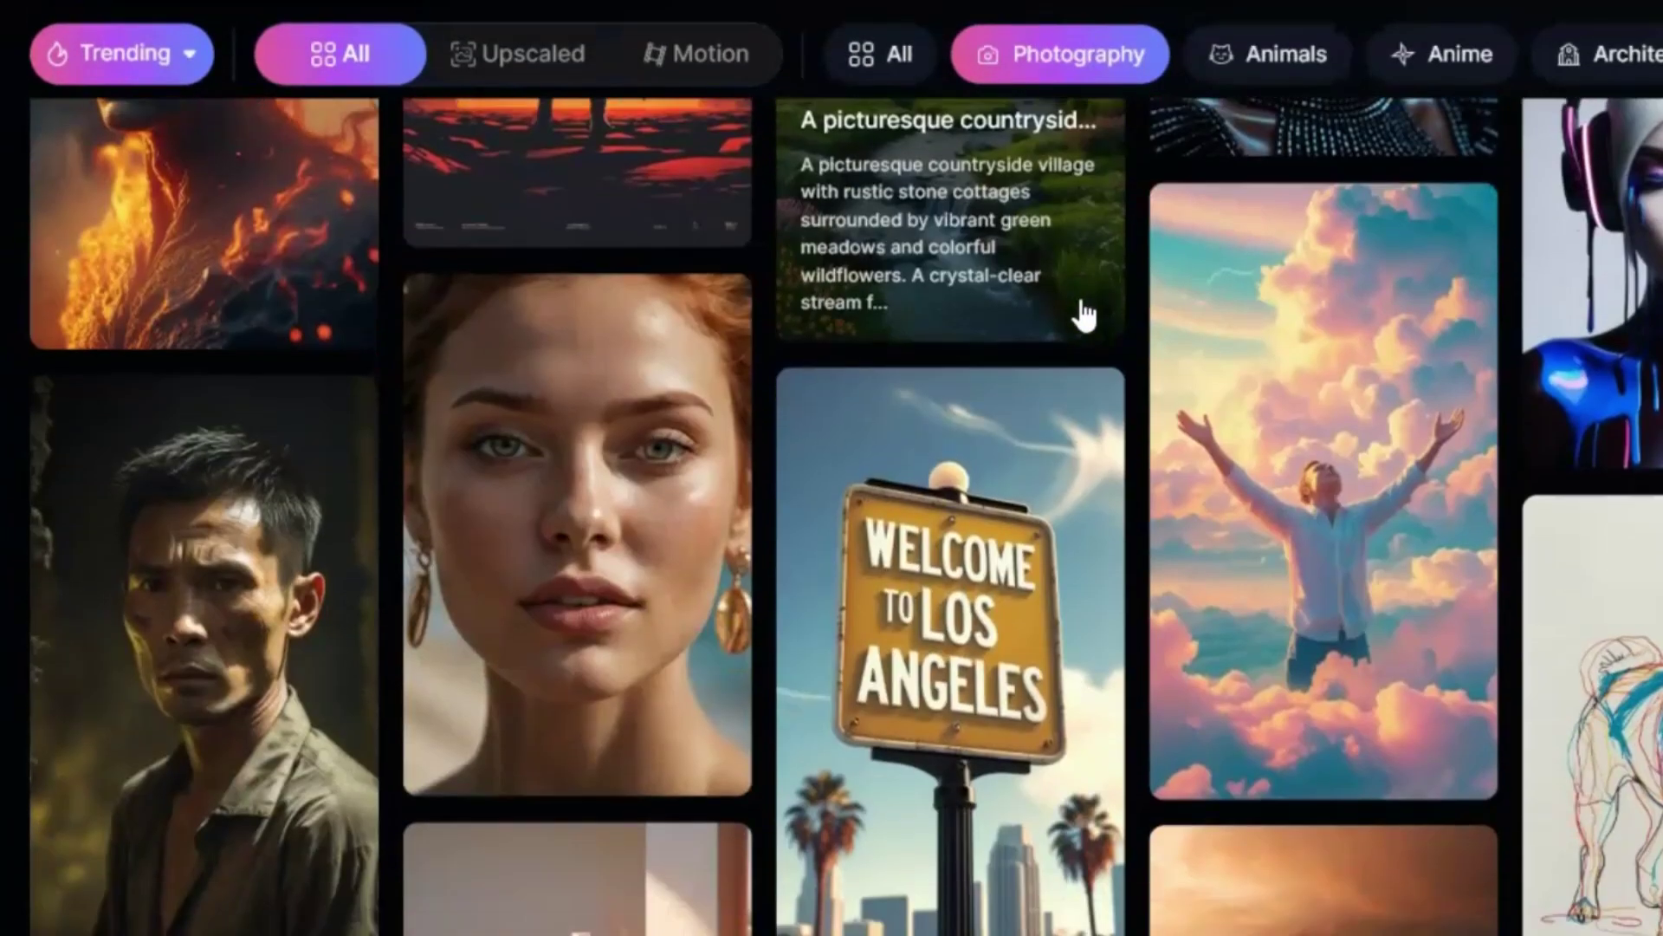
scroll(1085, 316, down, 7)
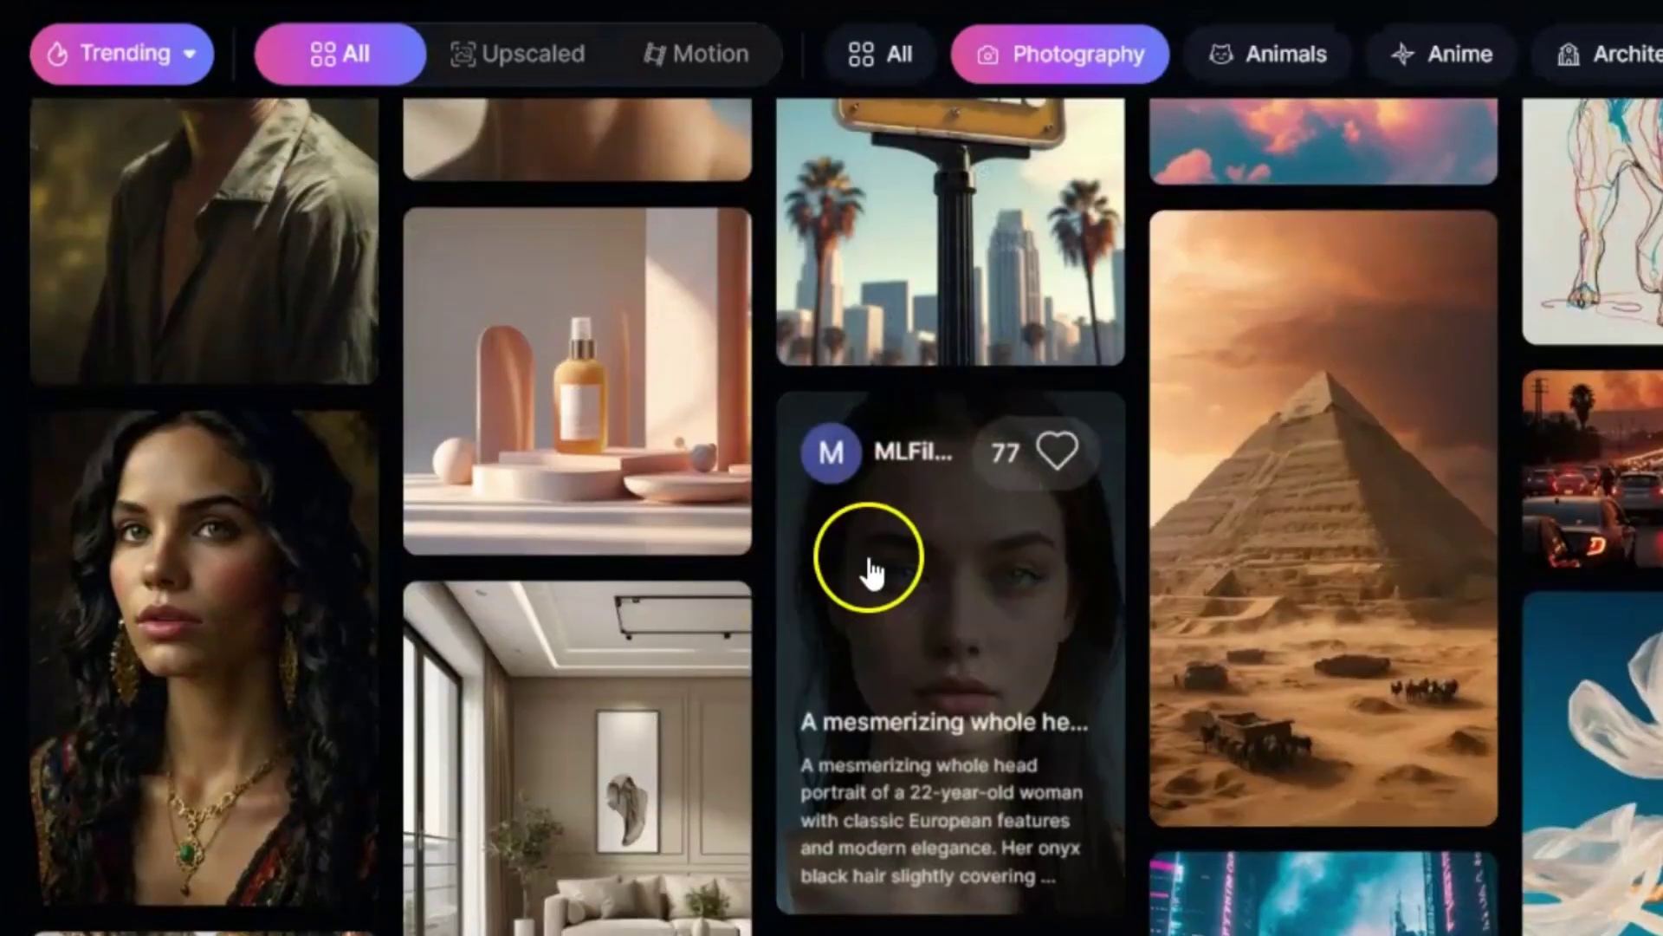
scroll(1329, 459, down, 14)
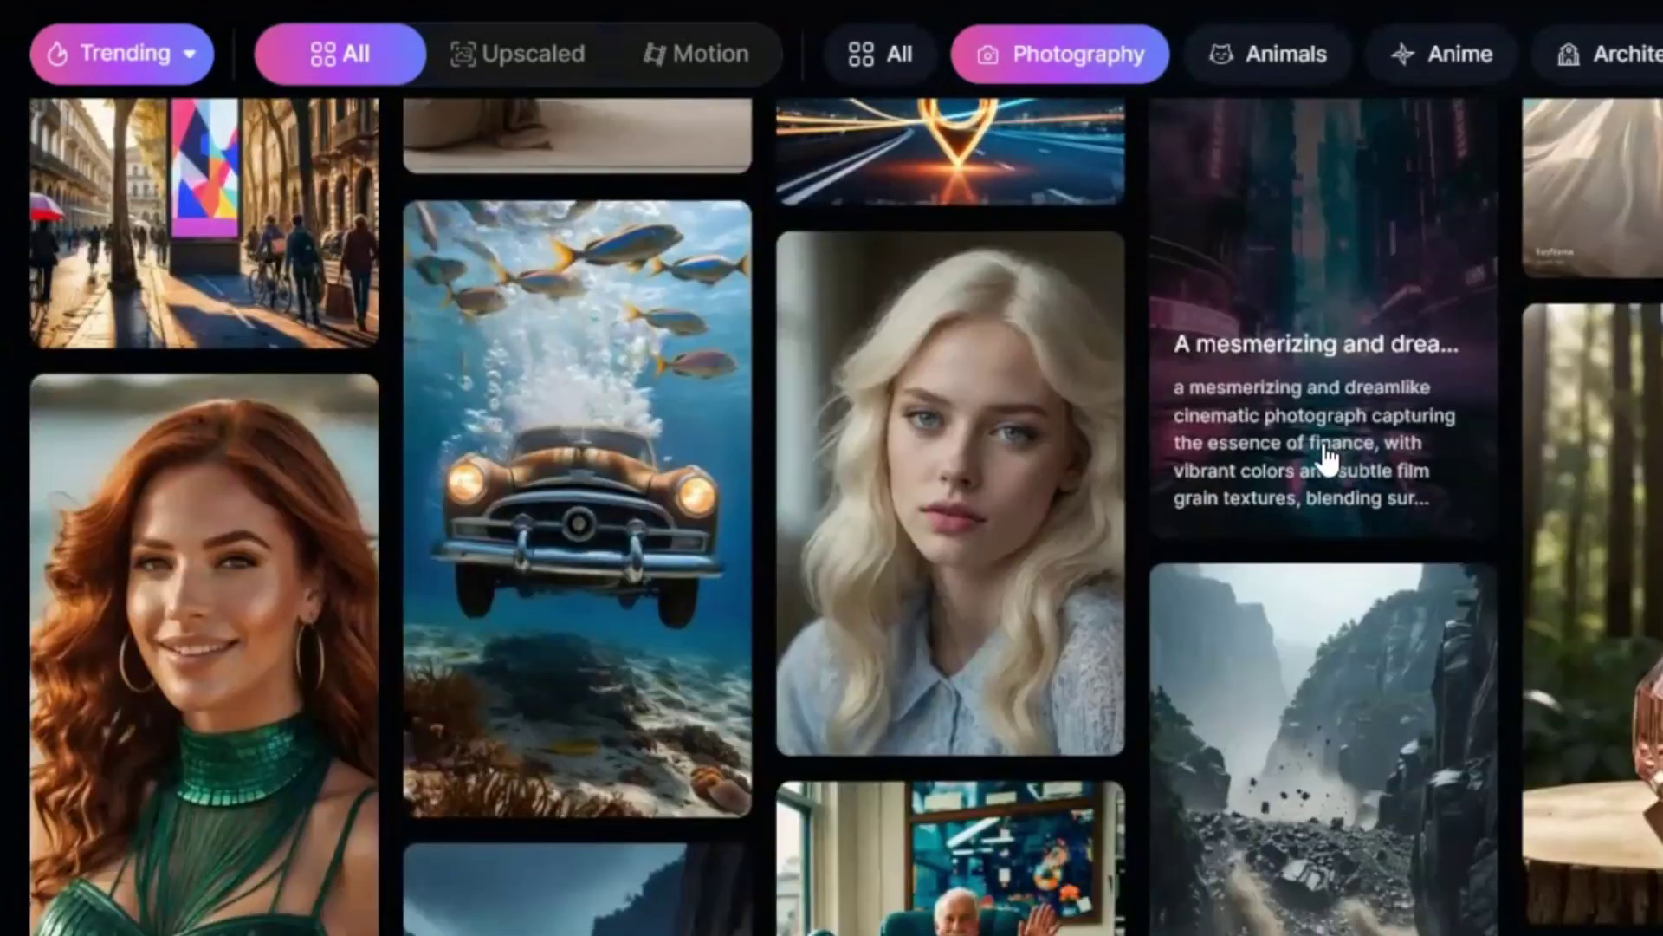
scroll(1309, 448, down, 13)
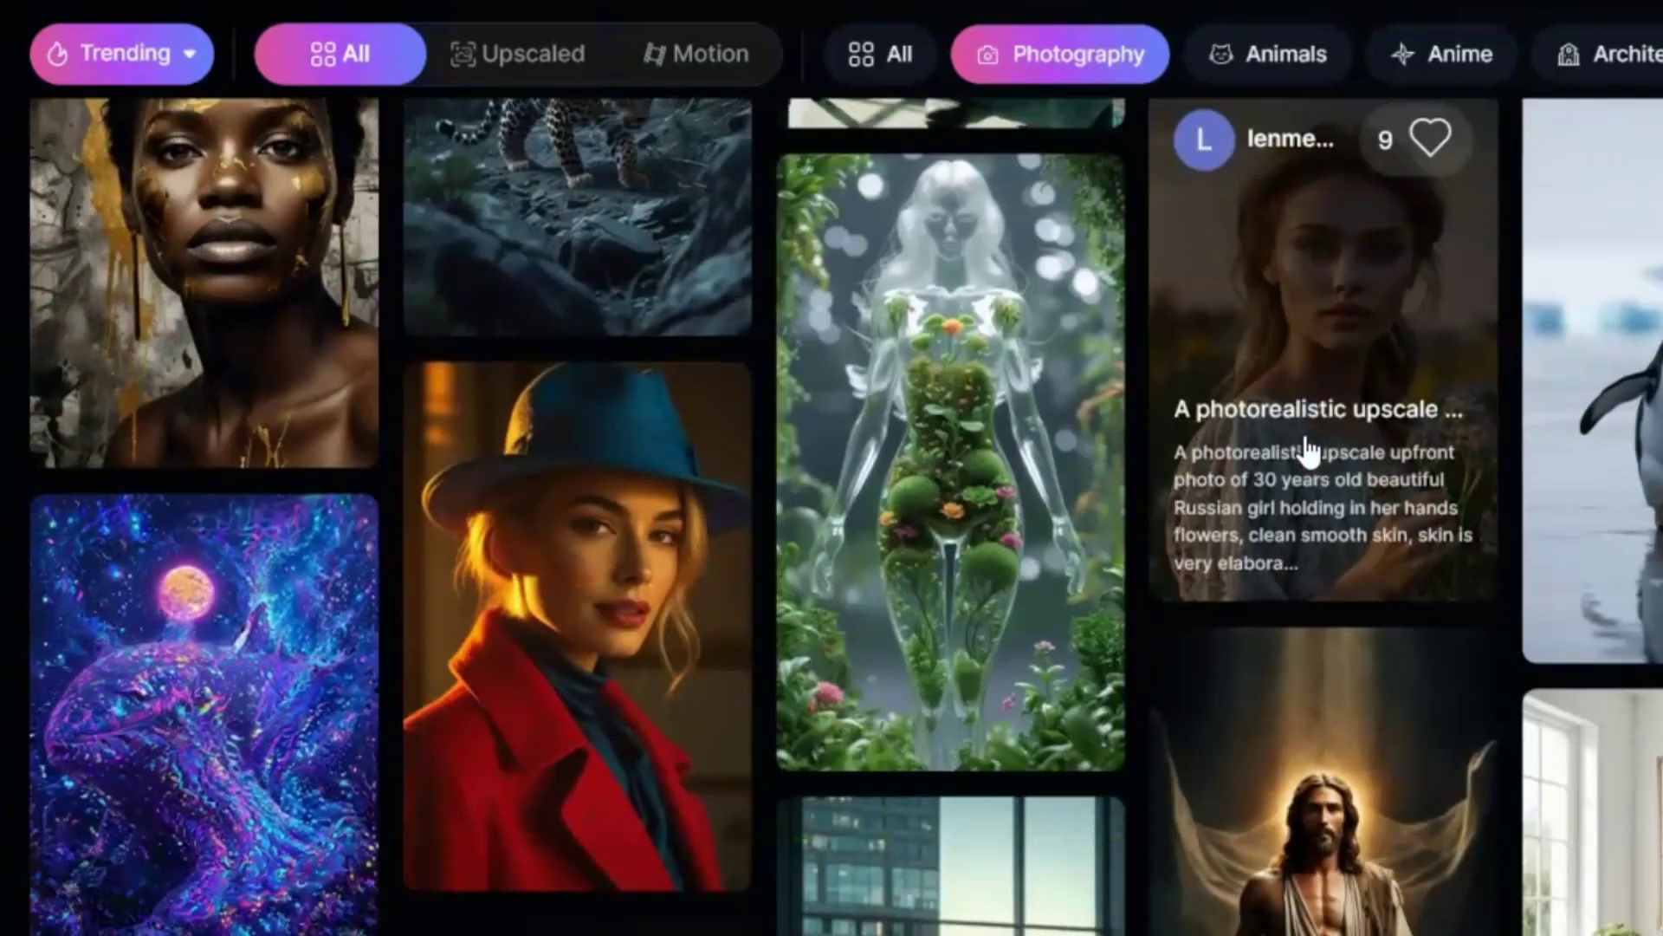
scroll(1256, 447, down, 5)
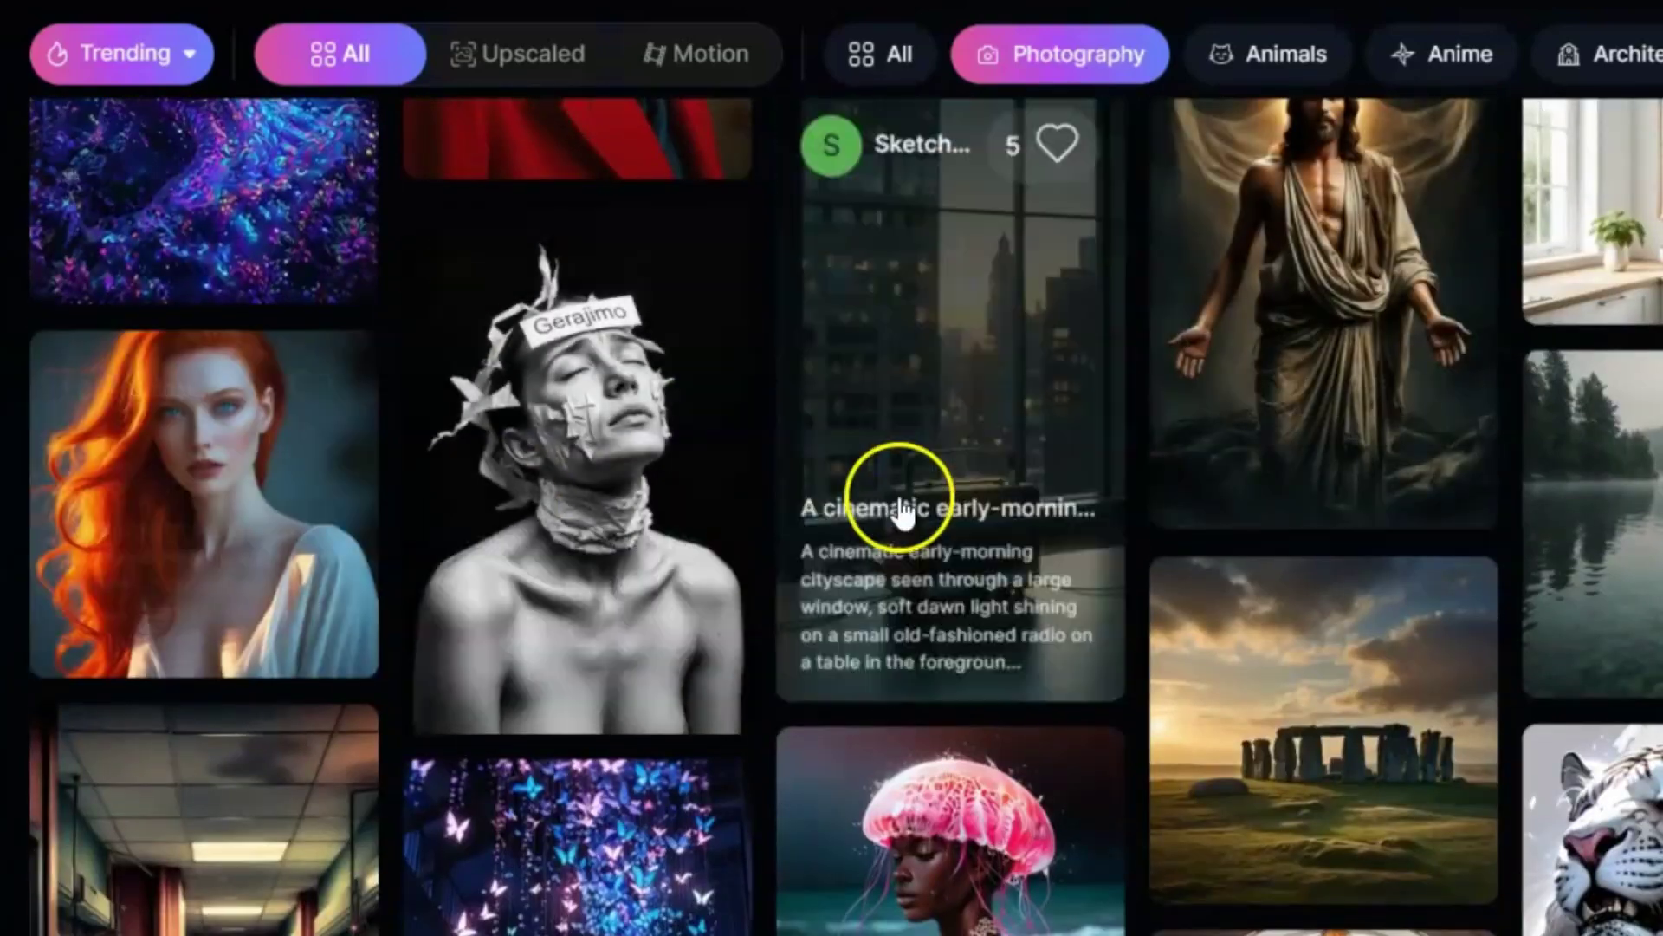
scroll(1051, 494, down, 5)
scroll(1051, 494, down, 18)
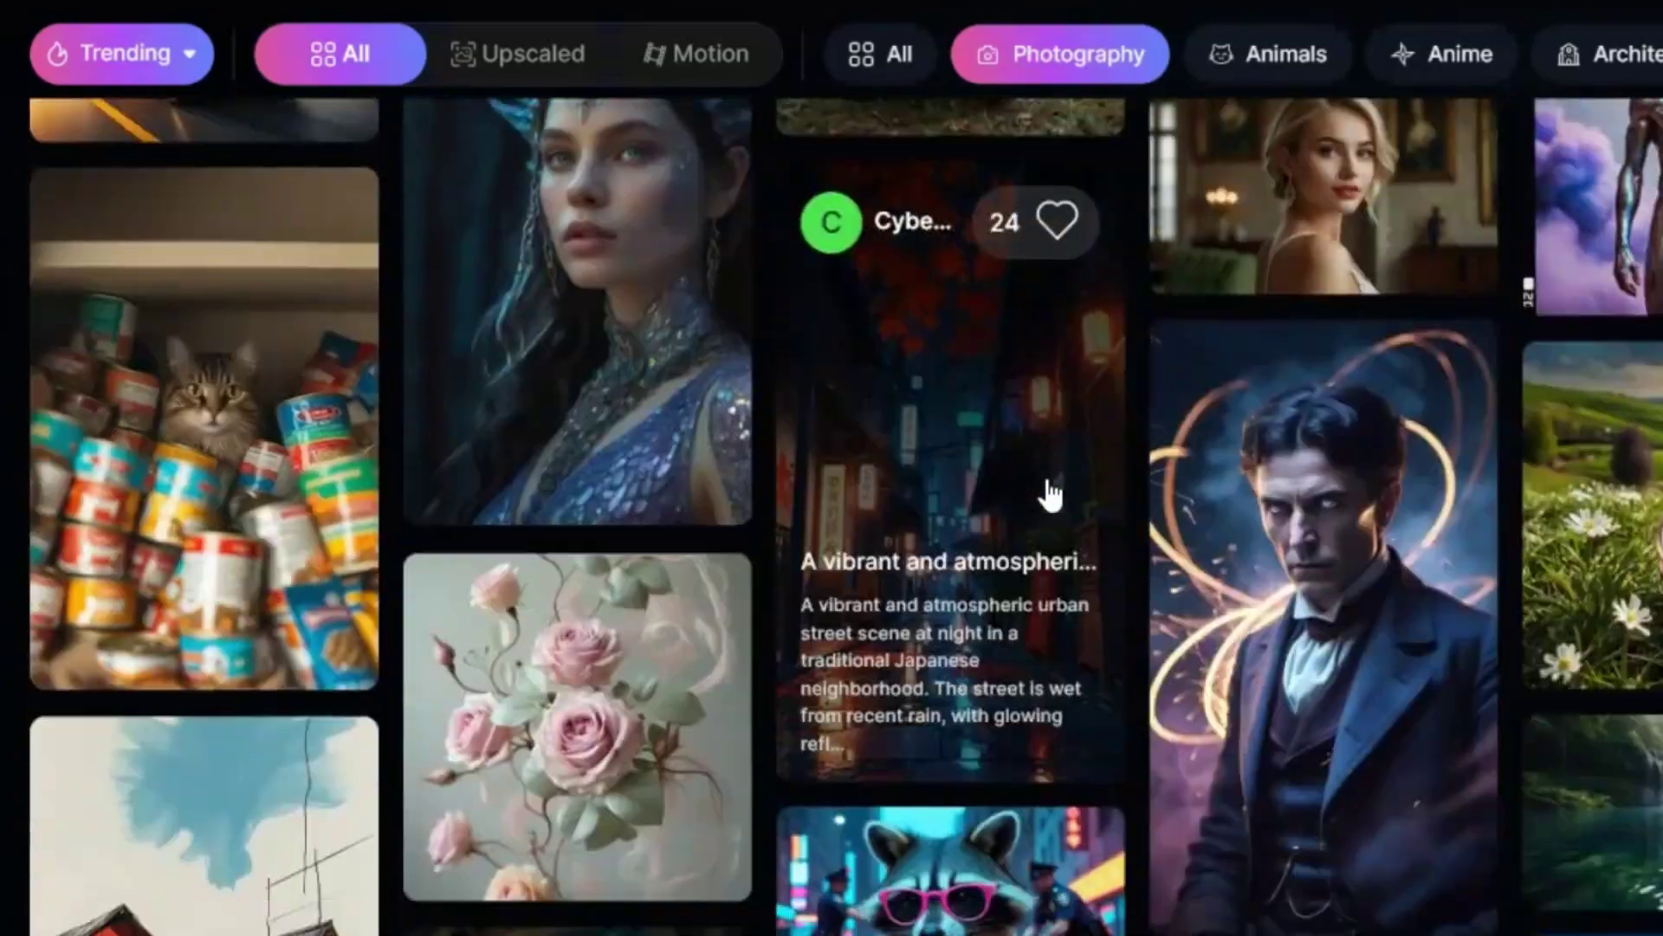
scroll(1051, 494, down, 20)
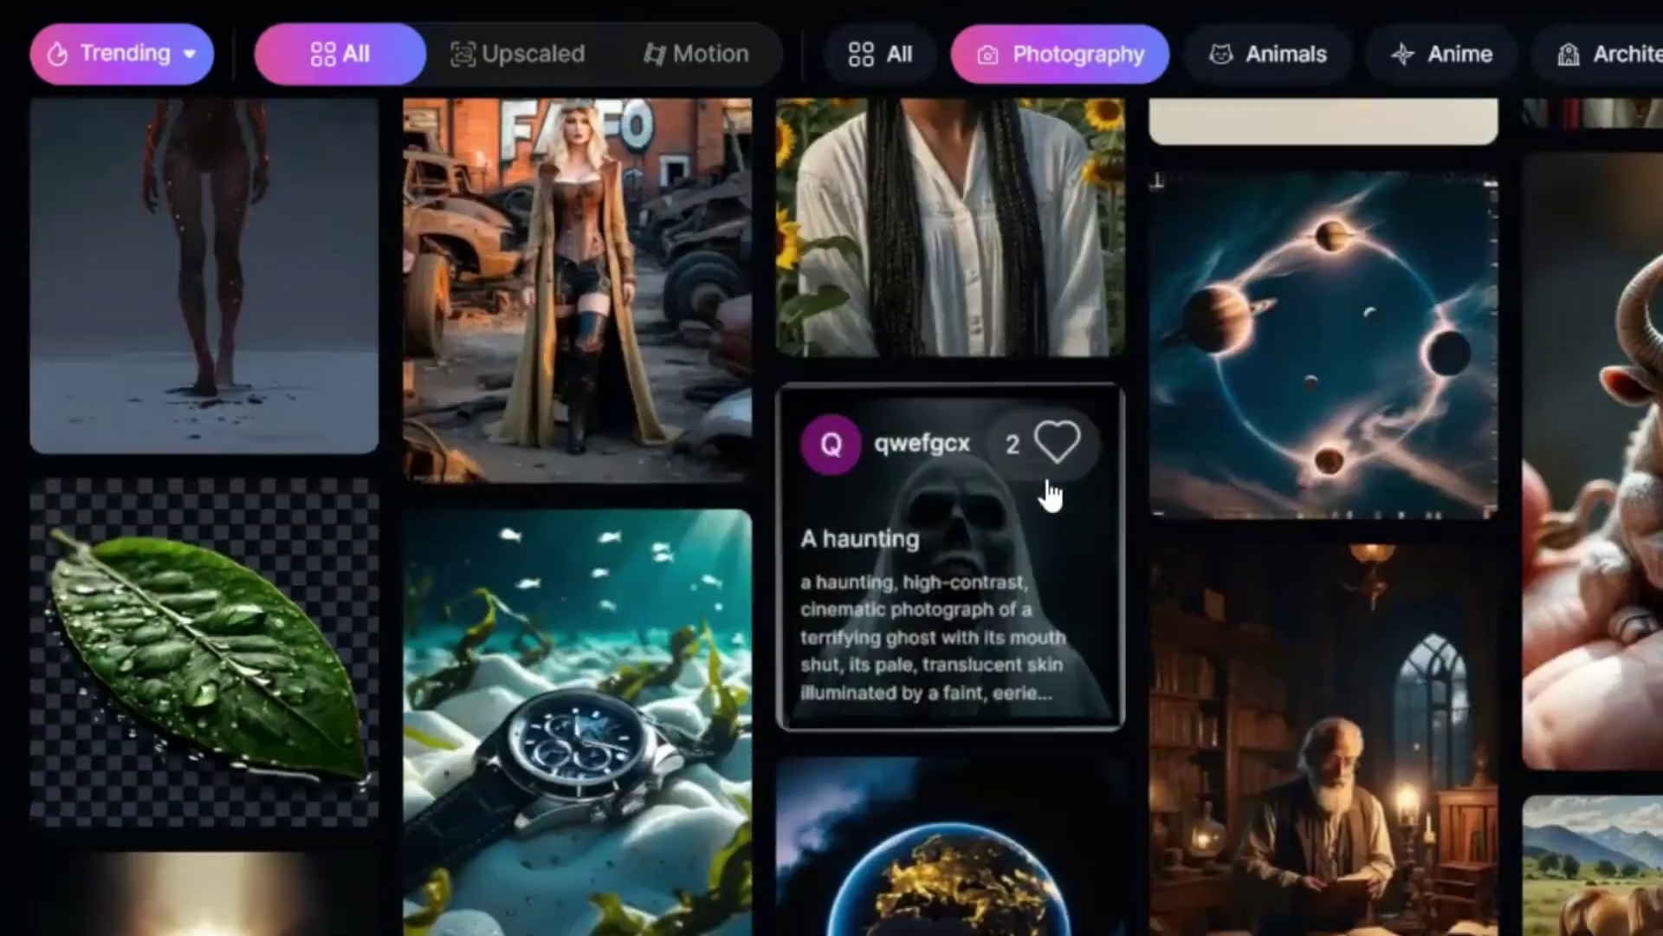
scroll(1051, 494, down, 17)
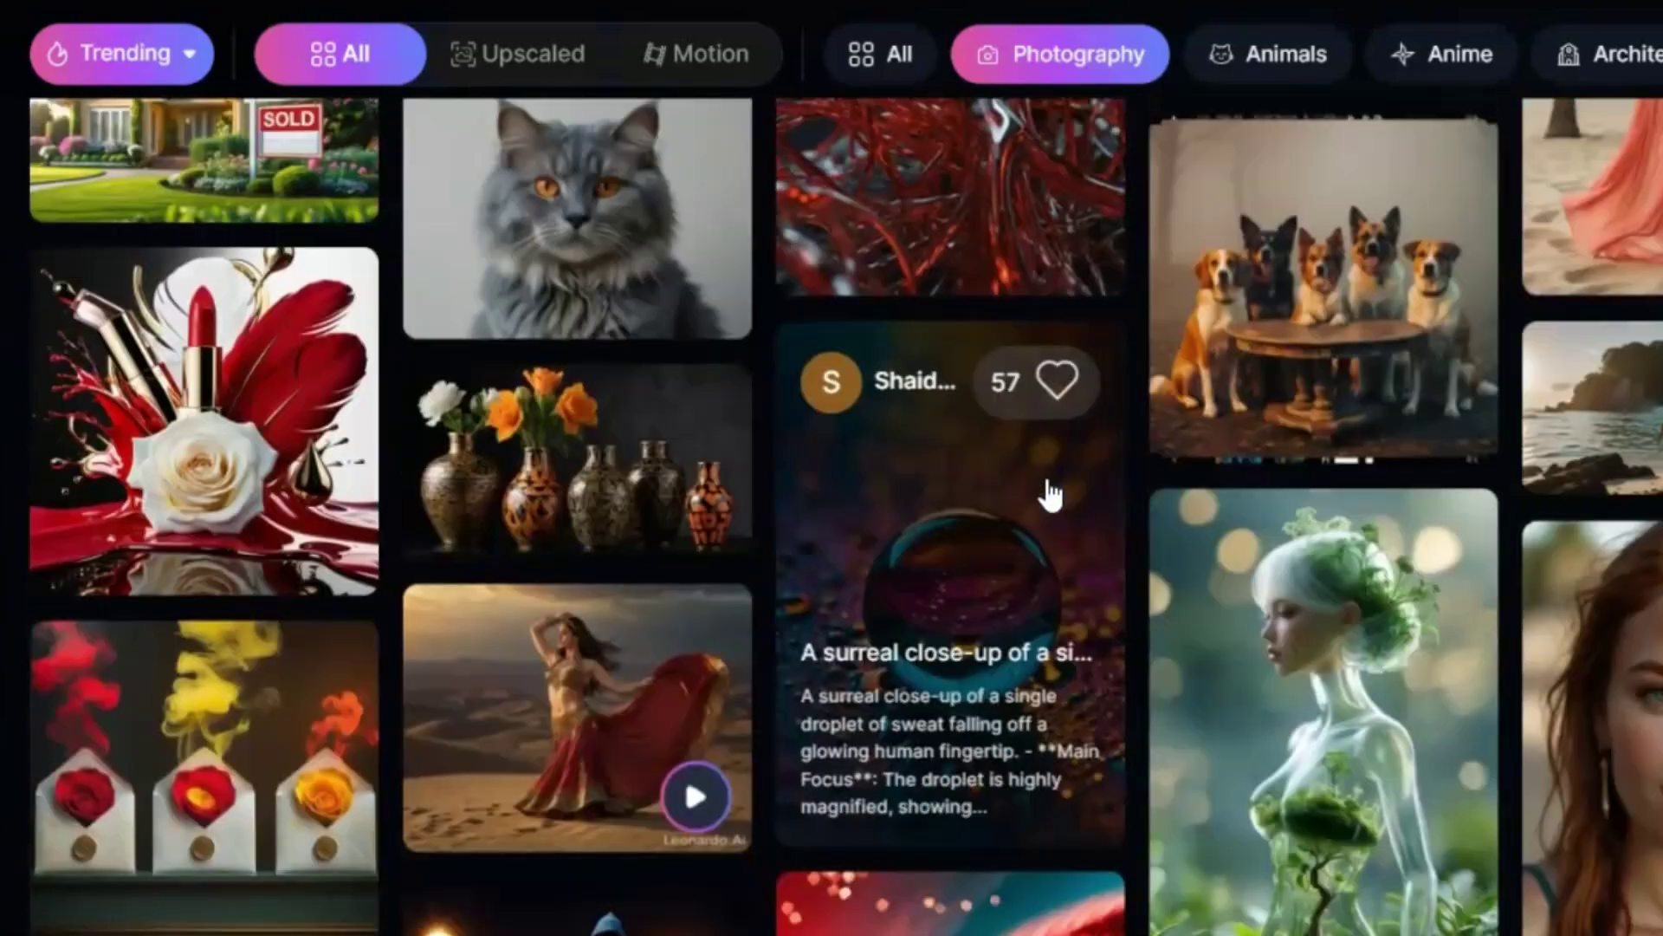
scroll(1051, 494, down, 1)
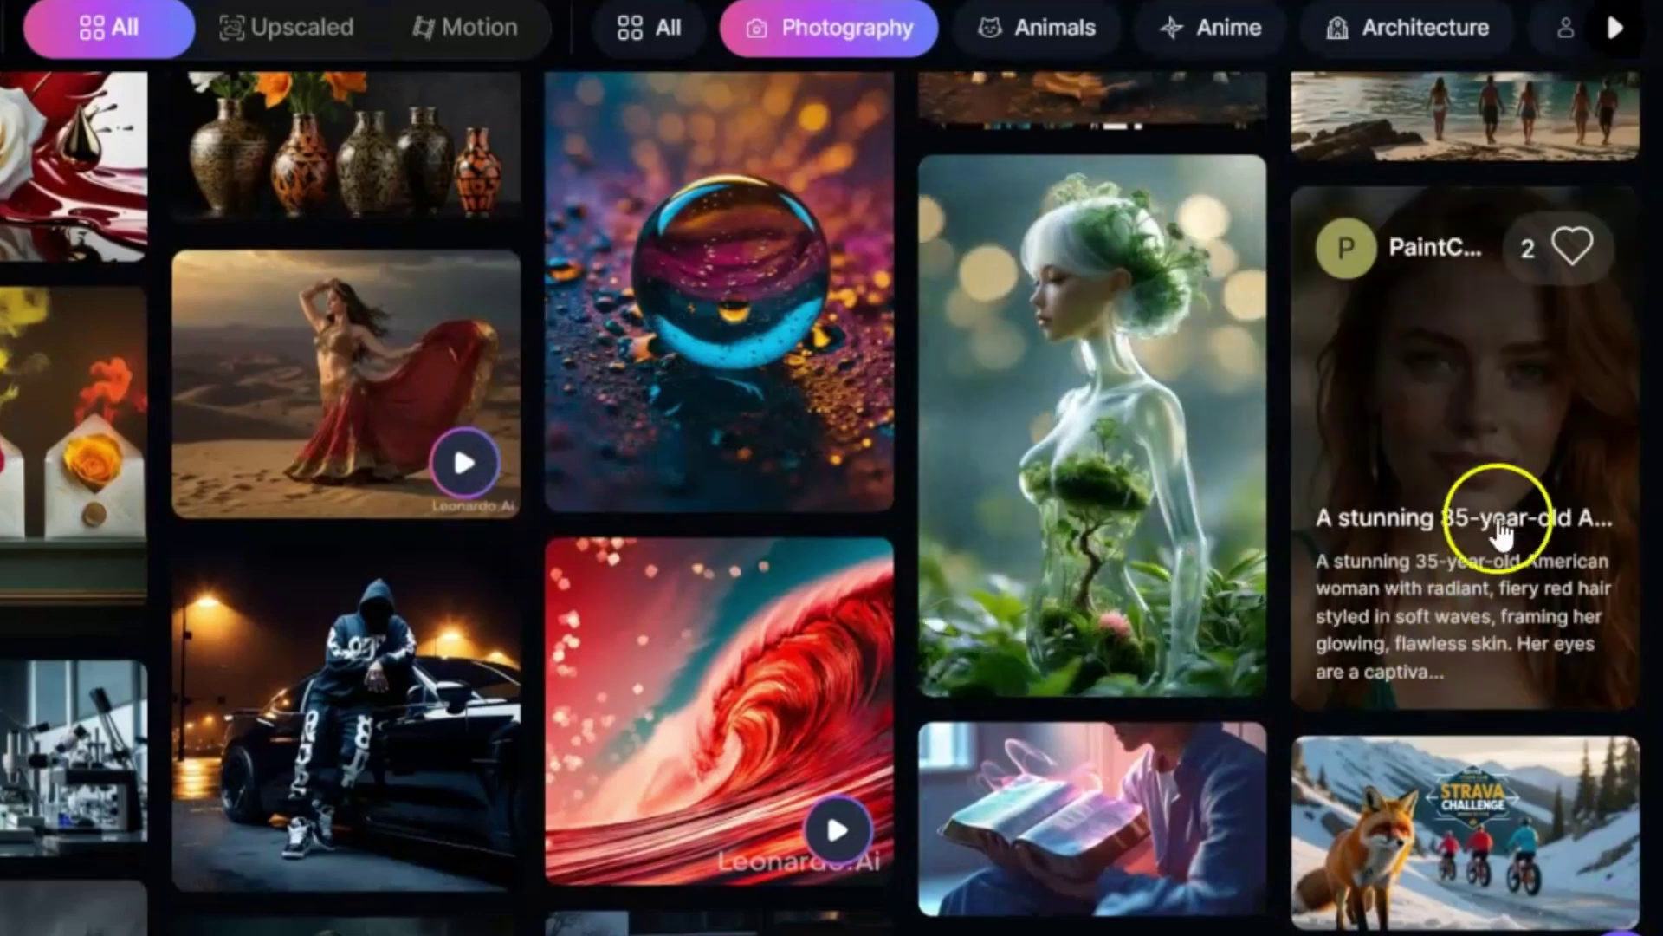
click(1502, 480)
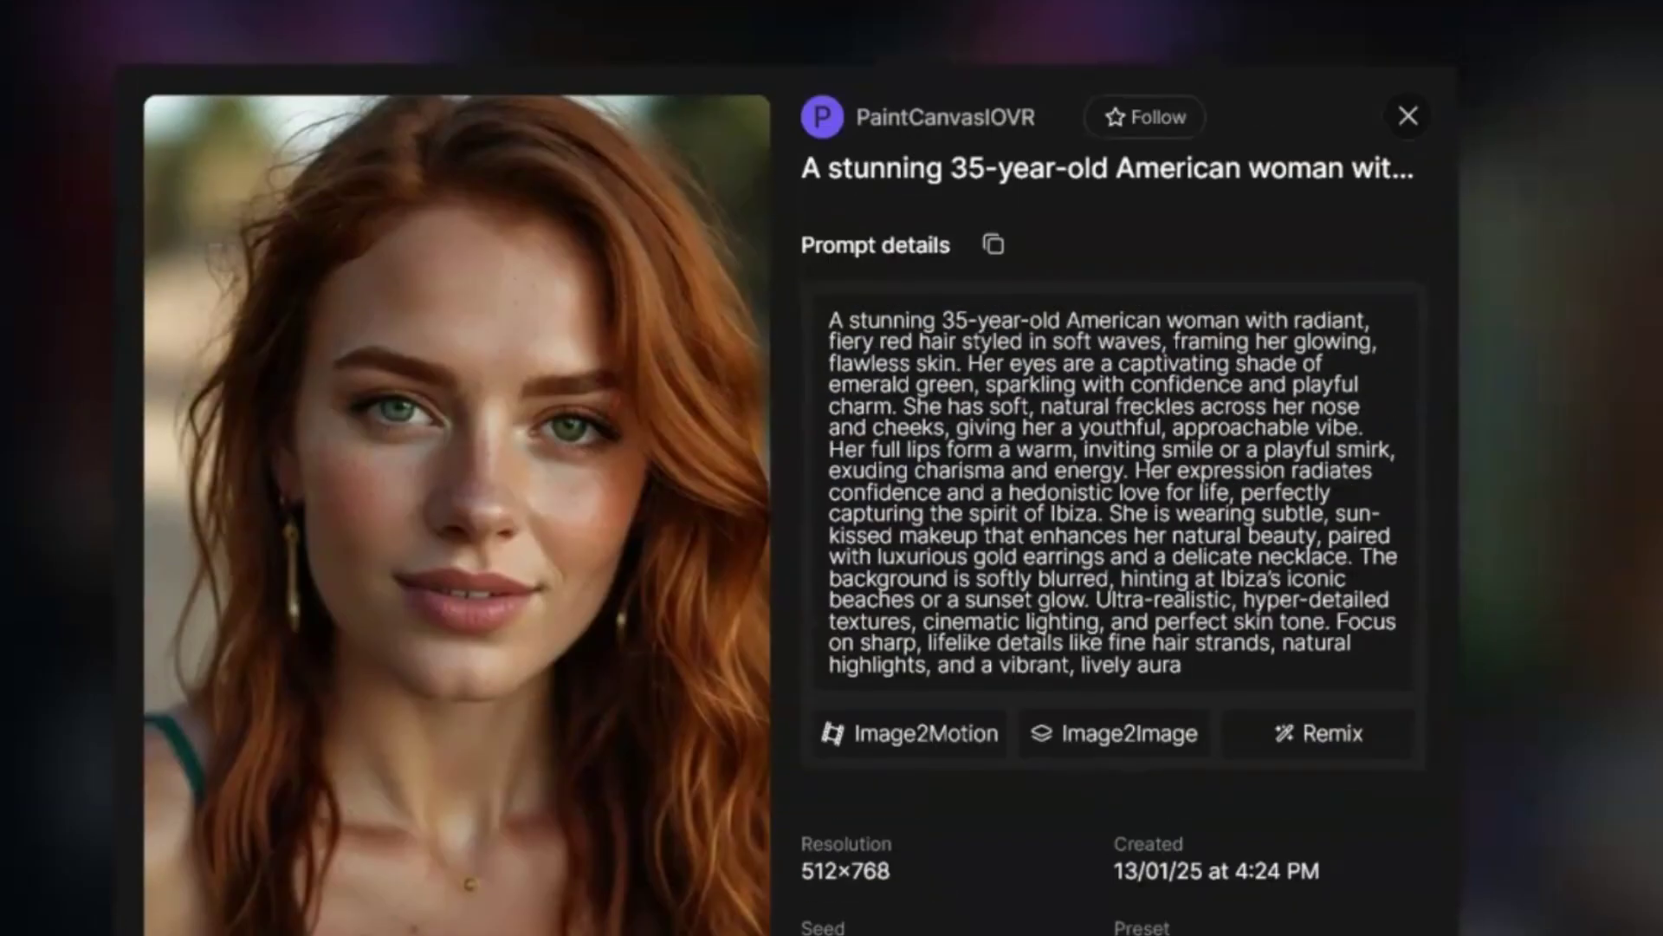
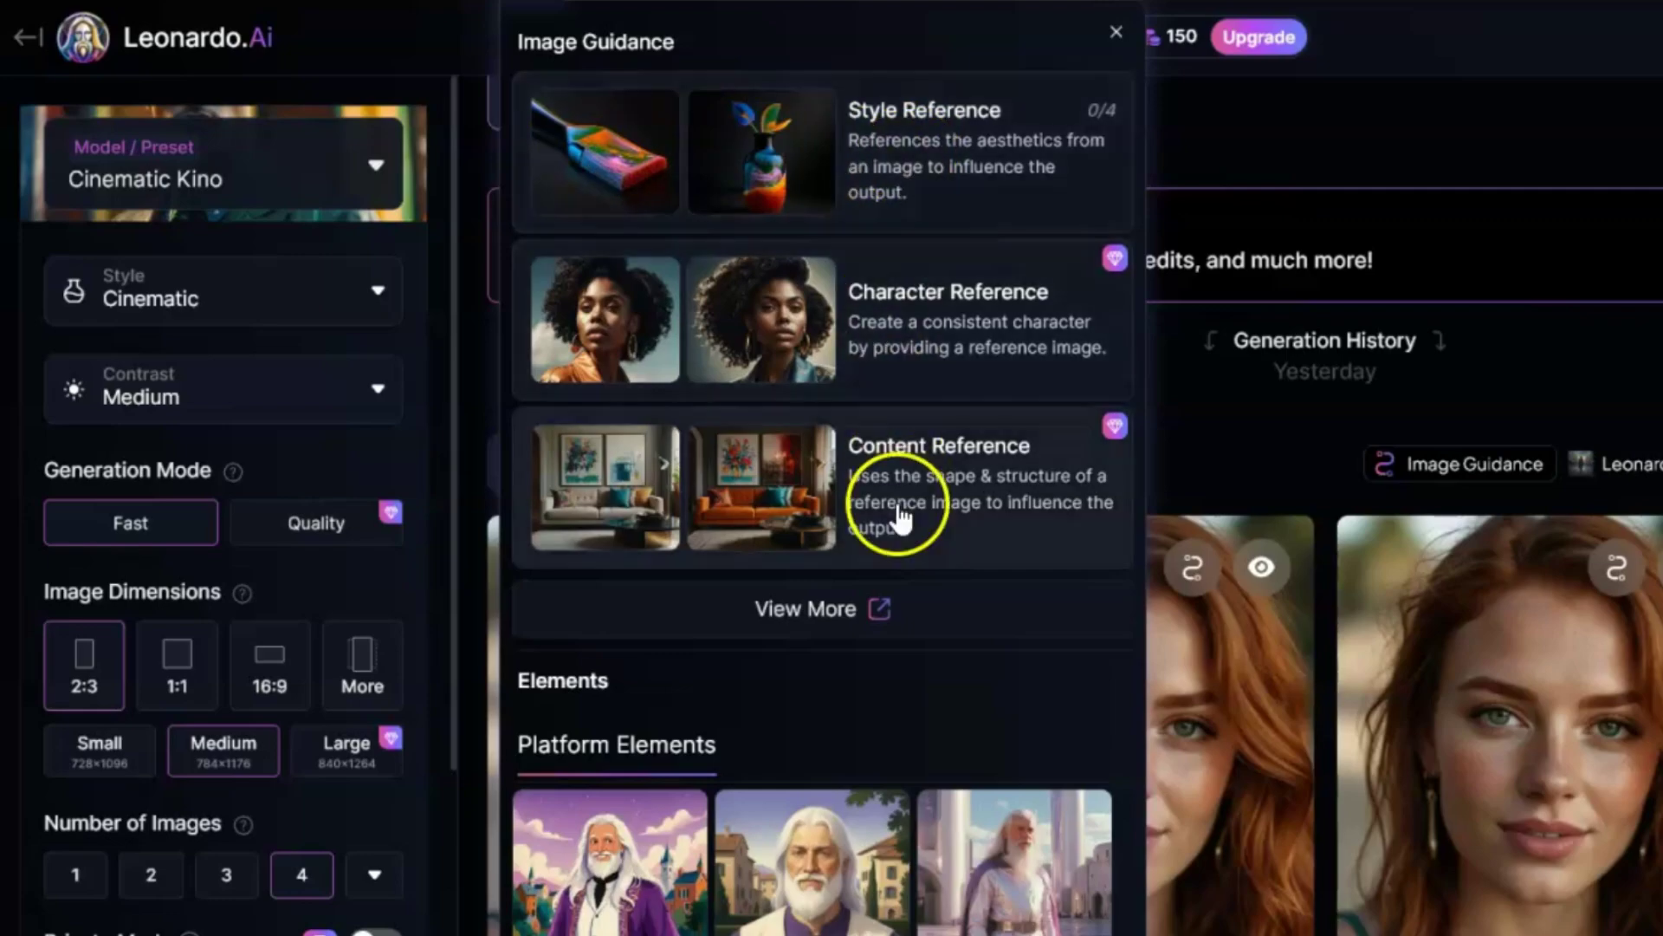
- Add Image to Image guidance and upload the second Leonardo_Lightning_XL portrait of the American woman as the reference image
click(802, 611)
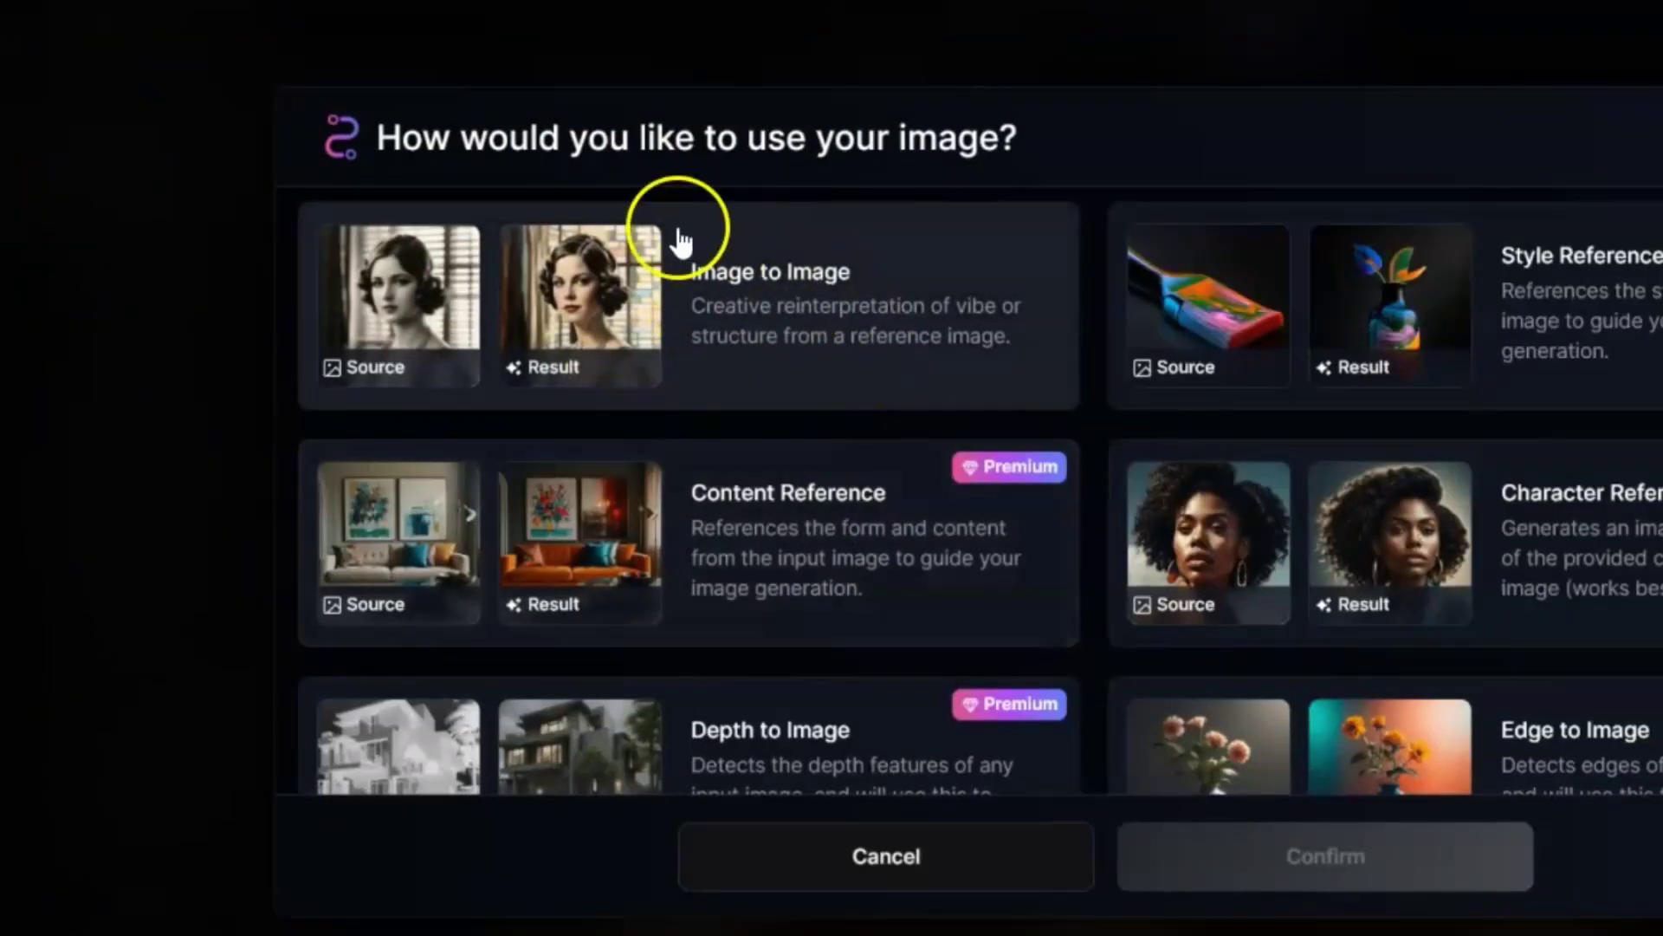
click(690, 271)
click(1315, 857)
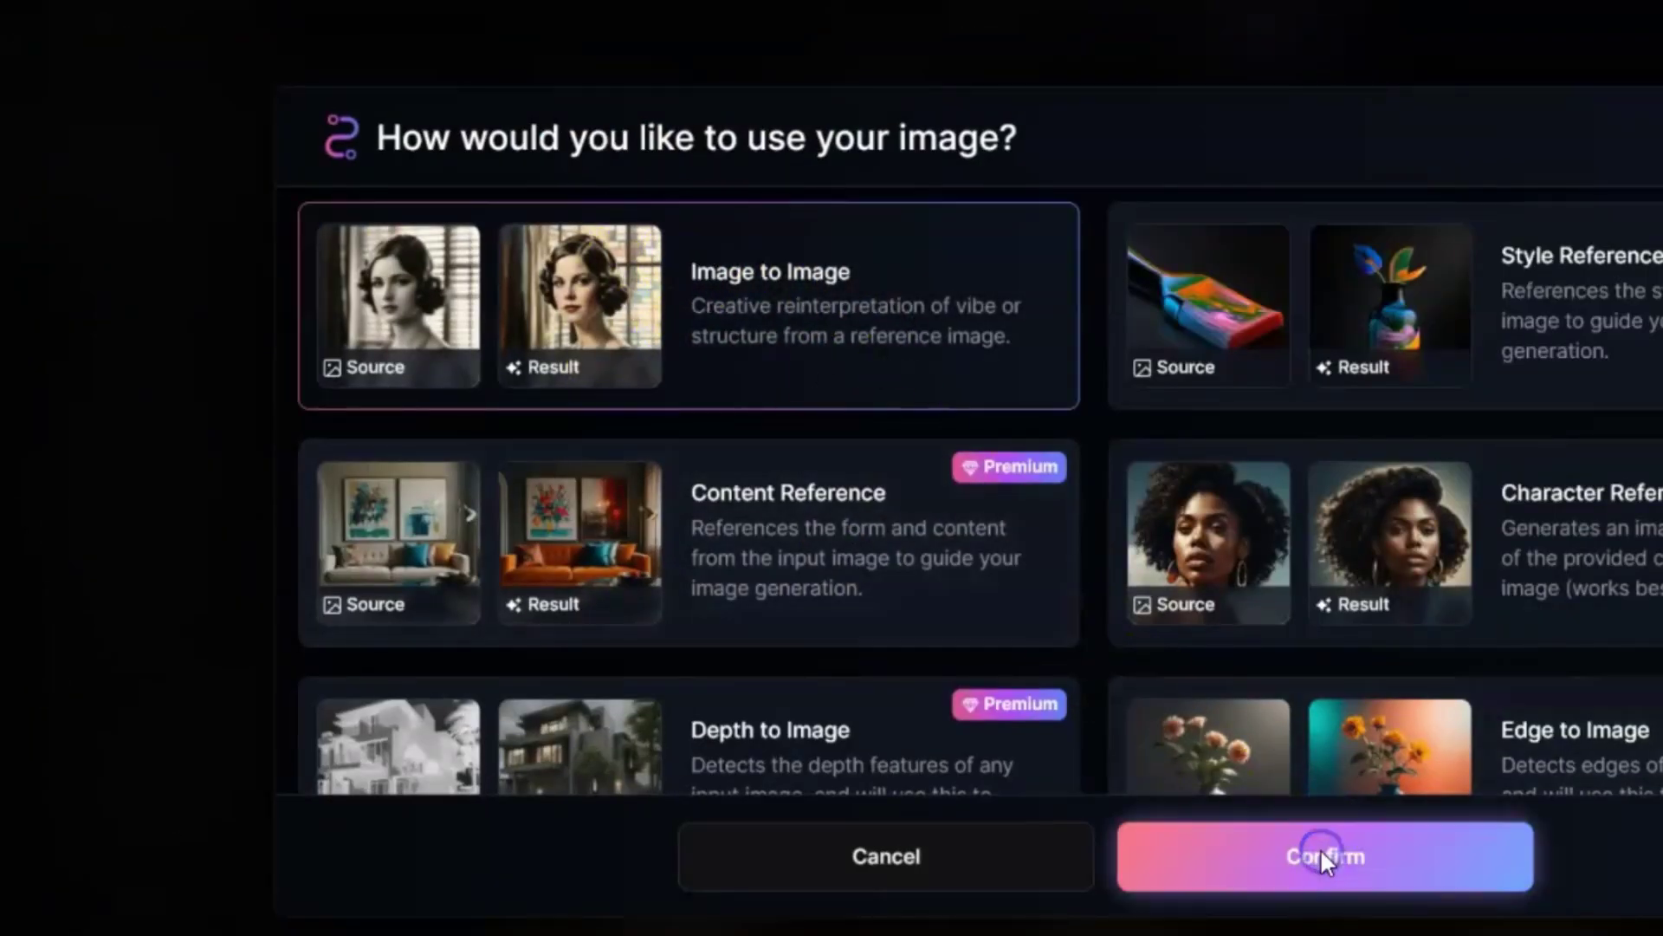
click(512, 302)
click(876, 359)
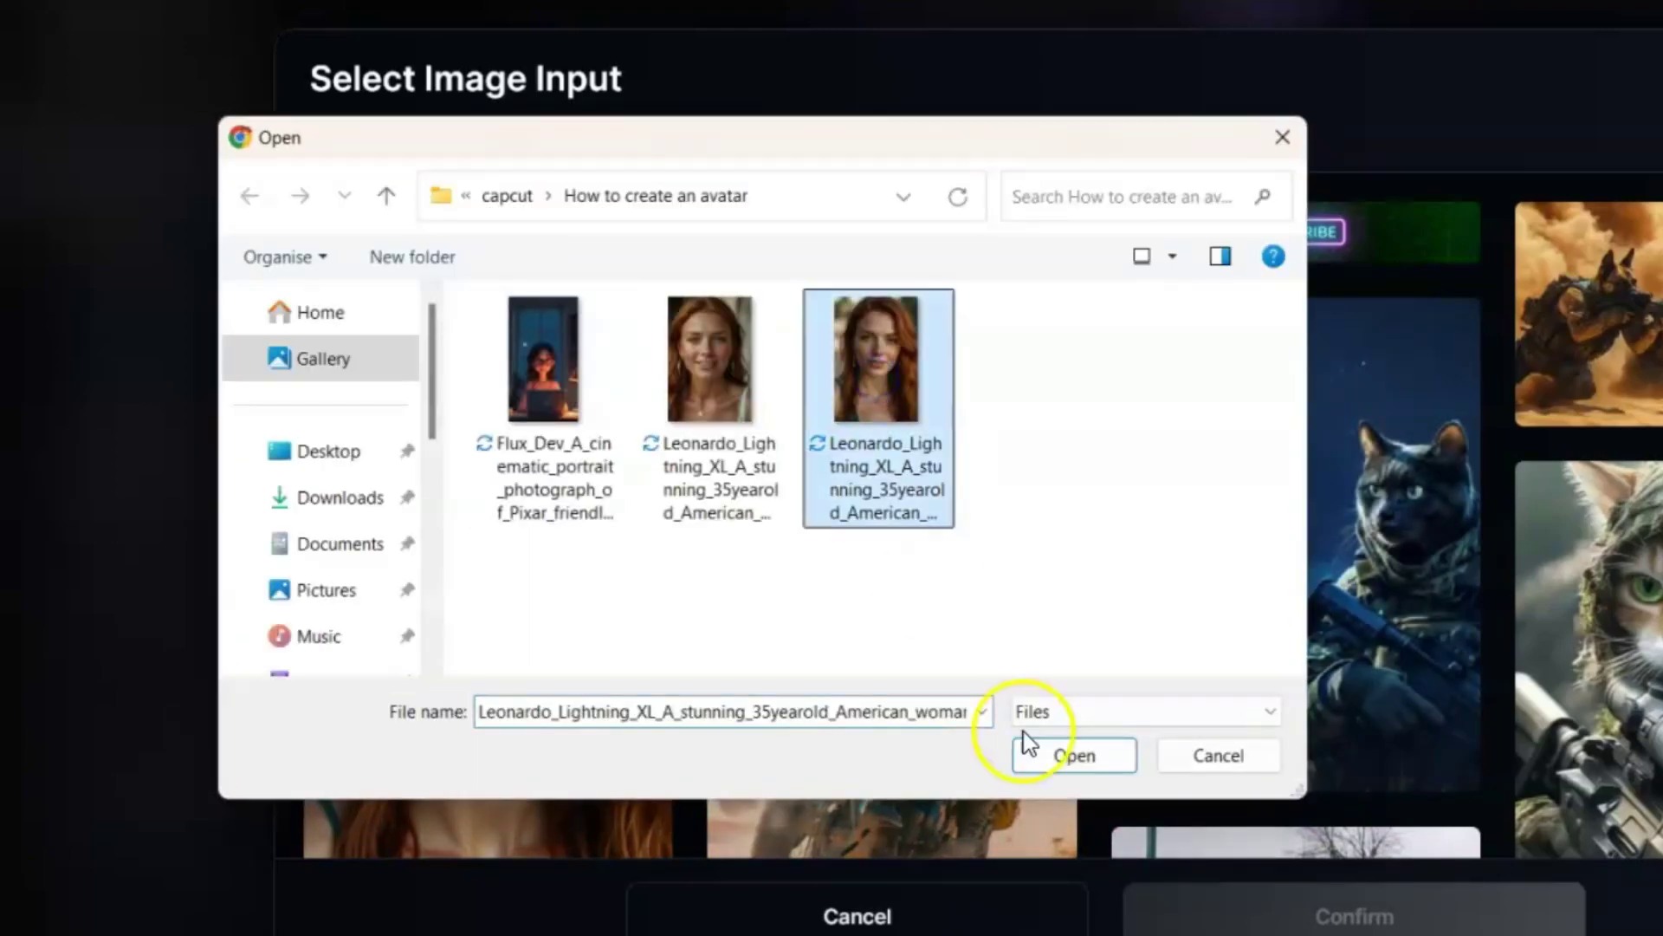
click(1022, 747)
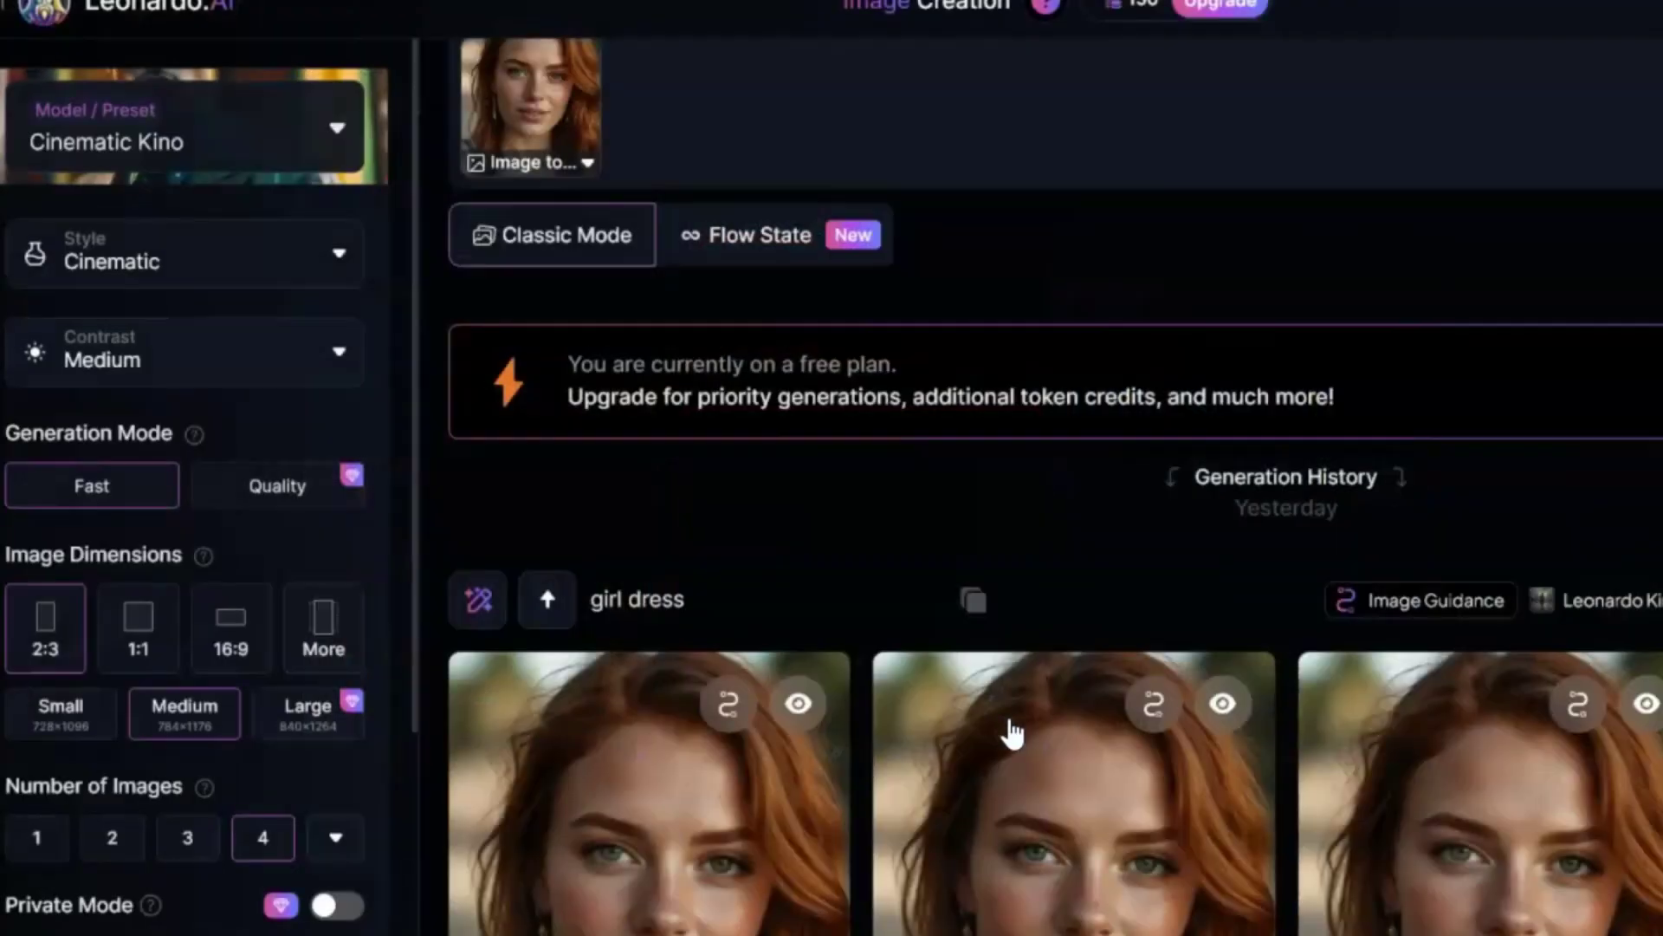
- Set the reference image's Image to Image strength to 0.90 and enter "woman dress" as the prompt
scroll(1012, 732, up, 2)
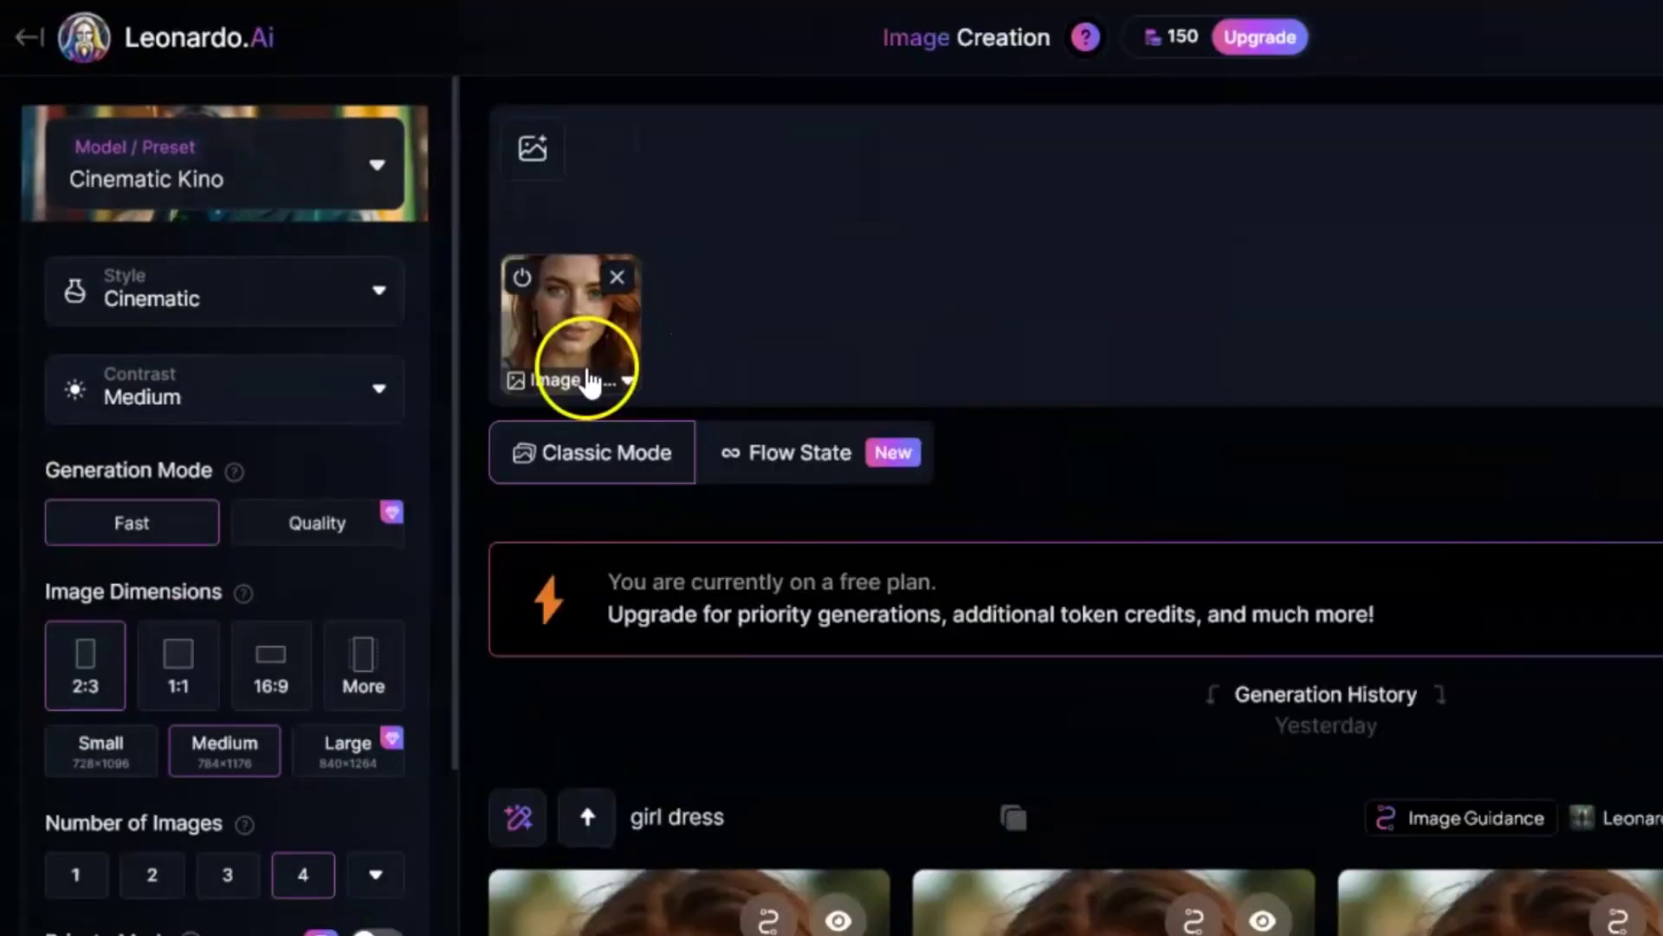
click(587, 163)
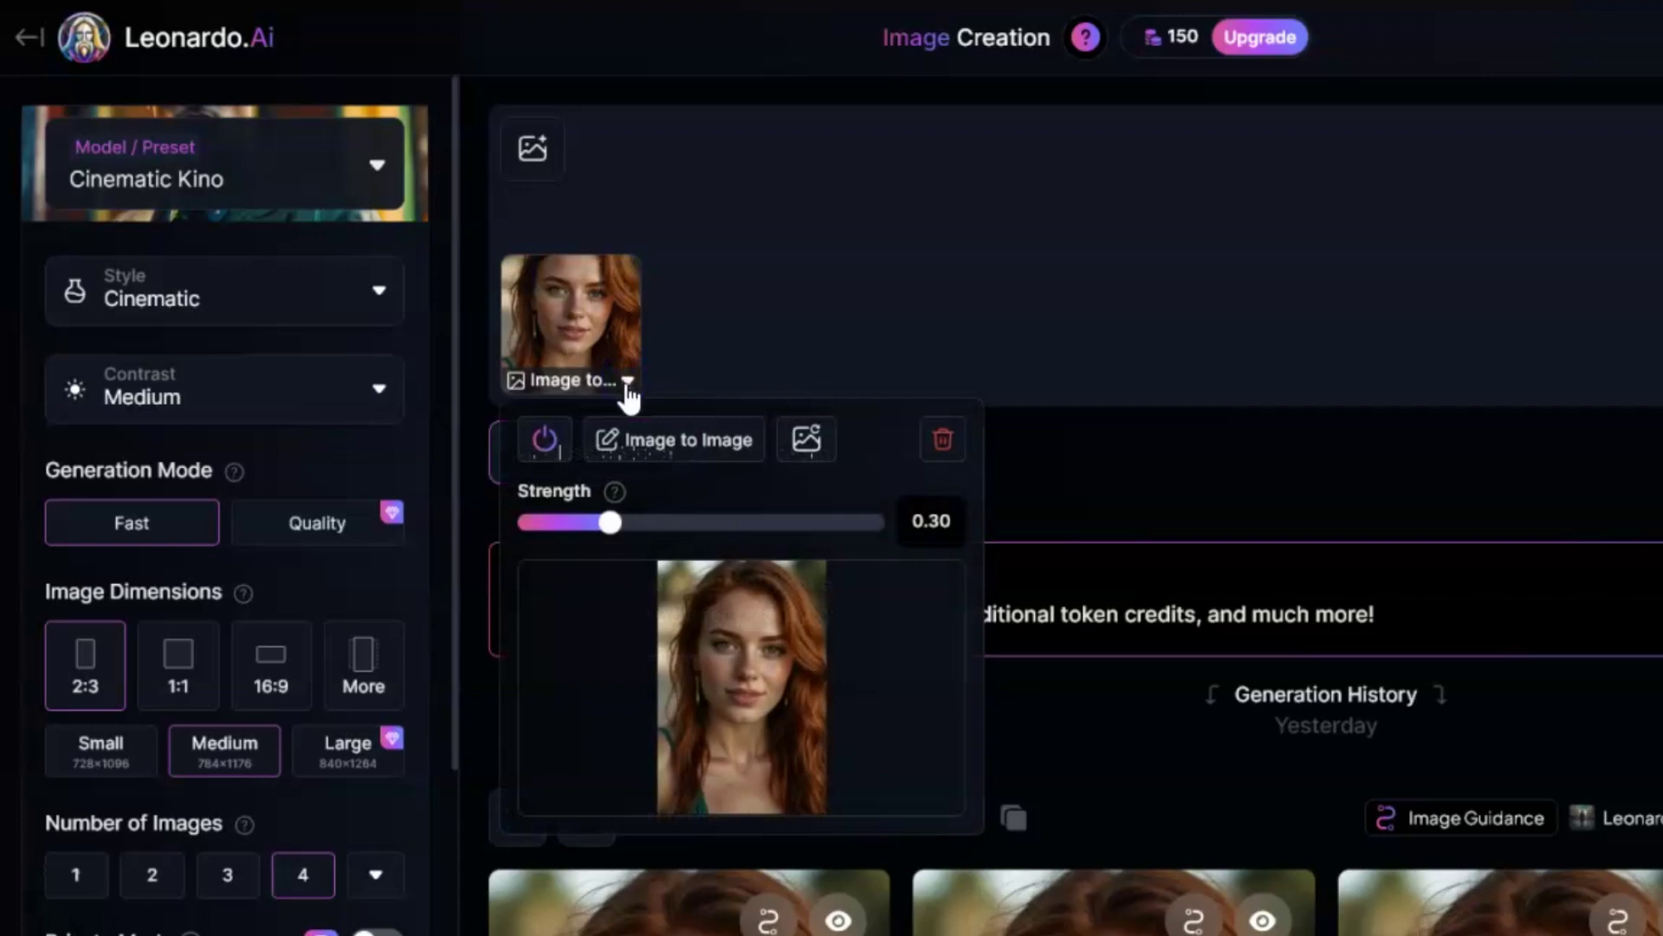
click(610, 522)
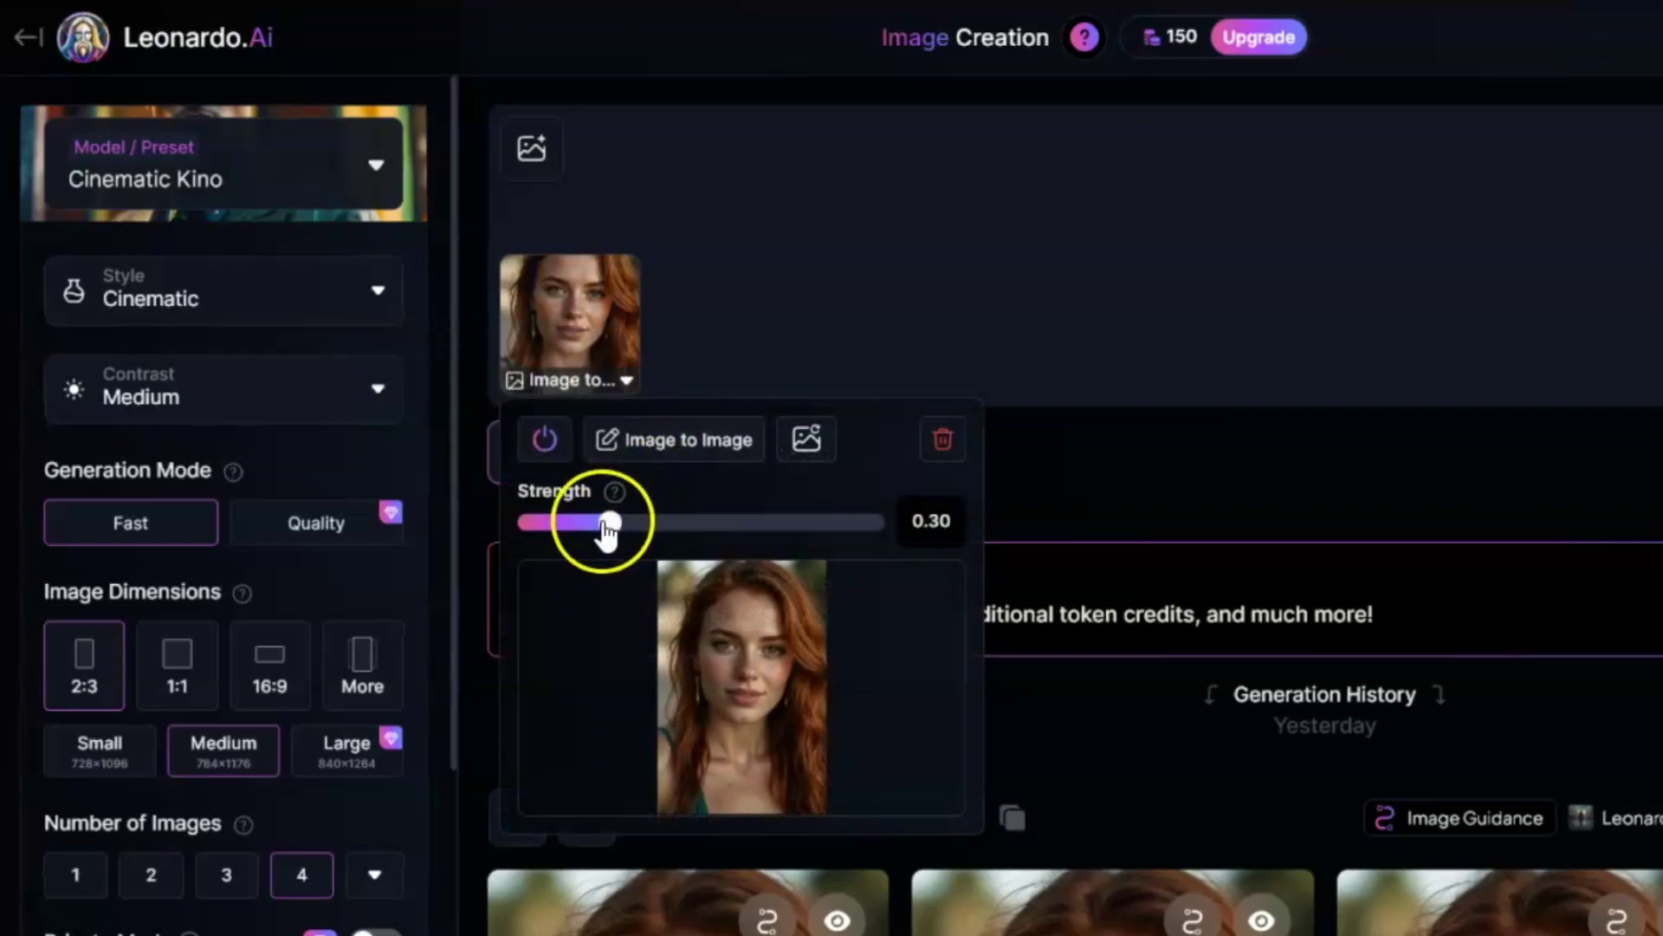
drag(604, 522, 817, 533)
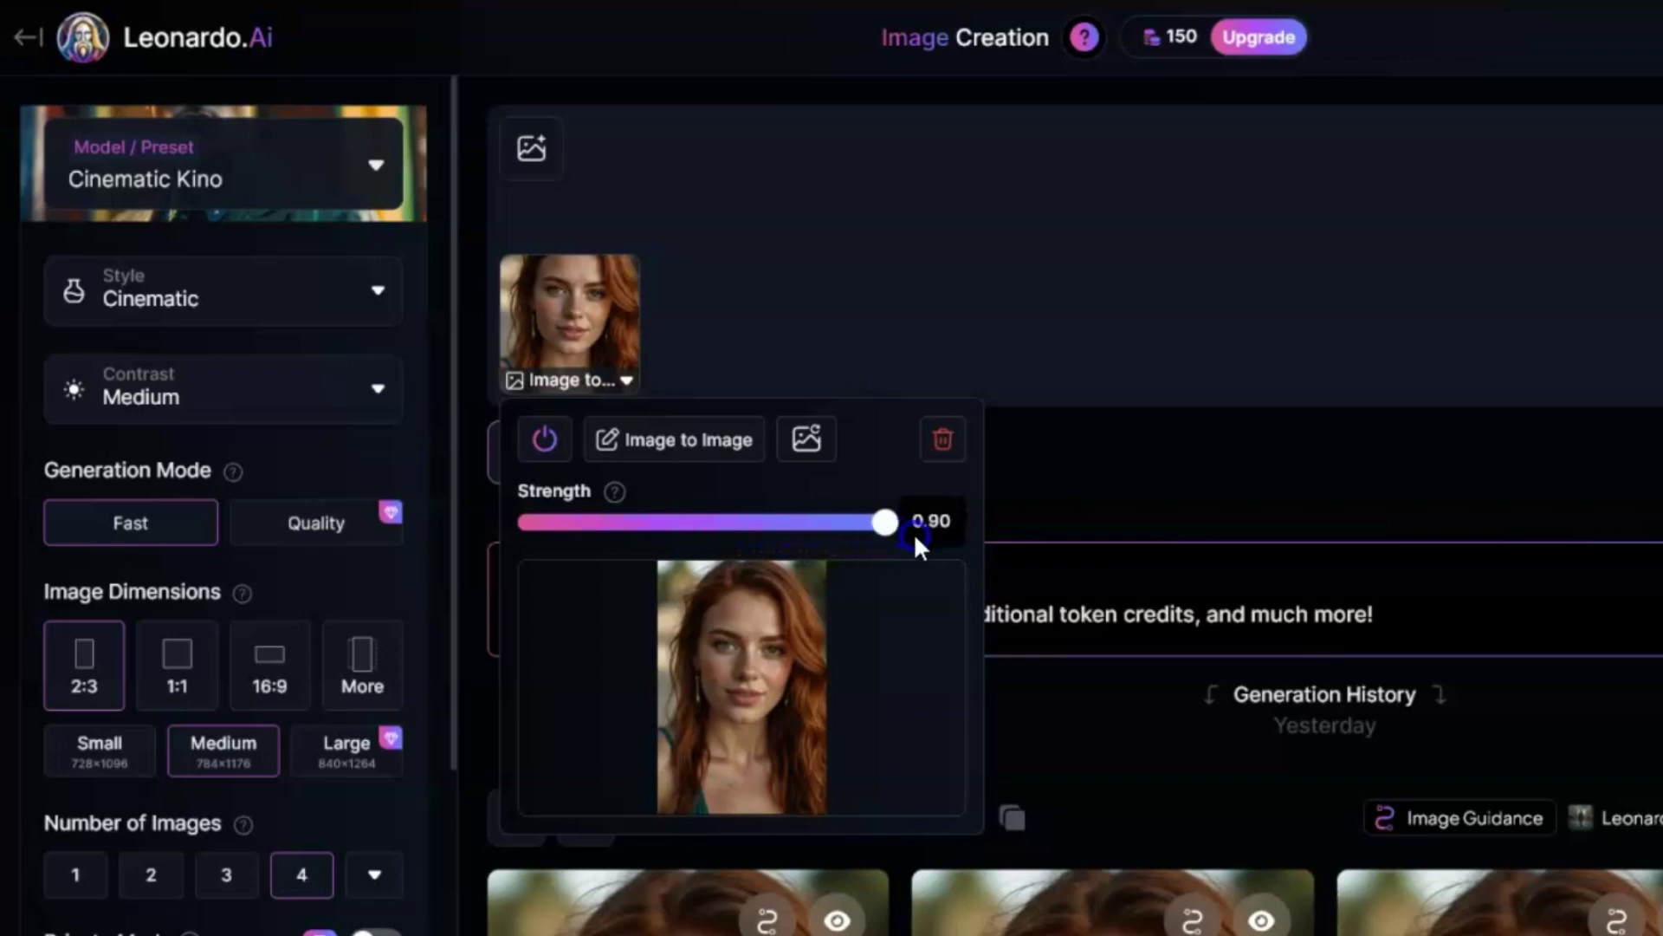
click(616, 159)
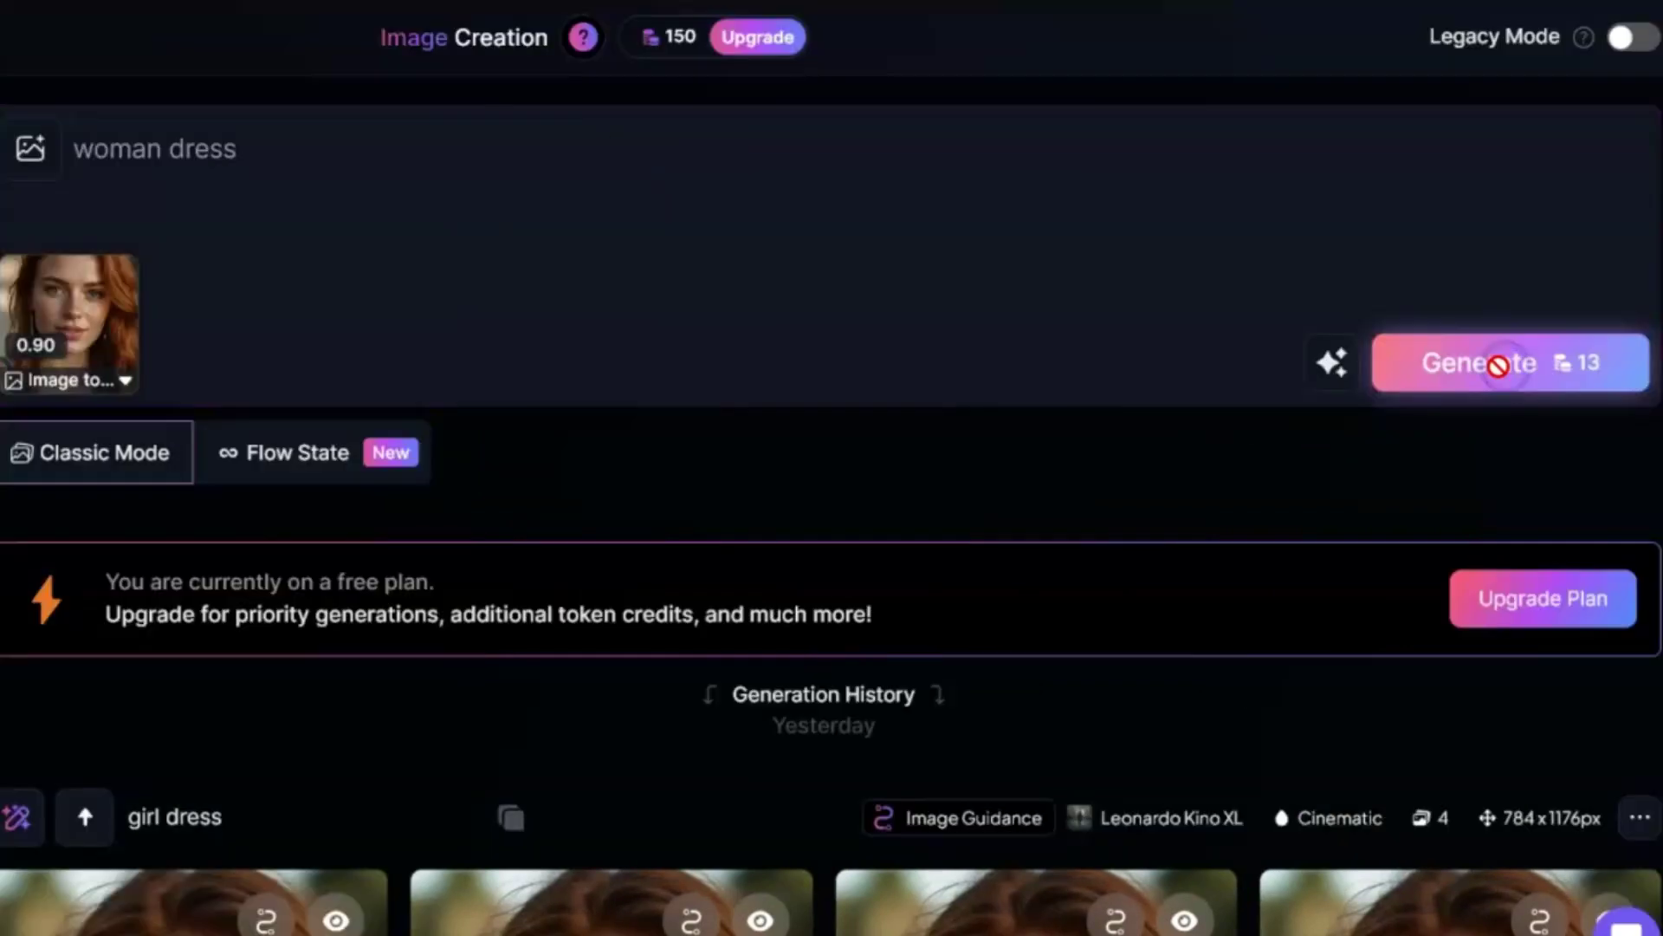
- Generate the "woman dress" images from the reference portrait and open the first result in the canvas editor
click(1496, 360)
scroll(1150, 464, down, 5)
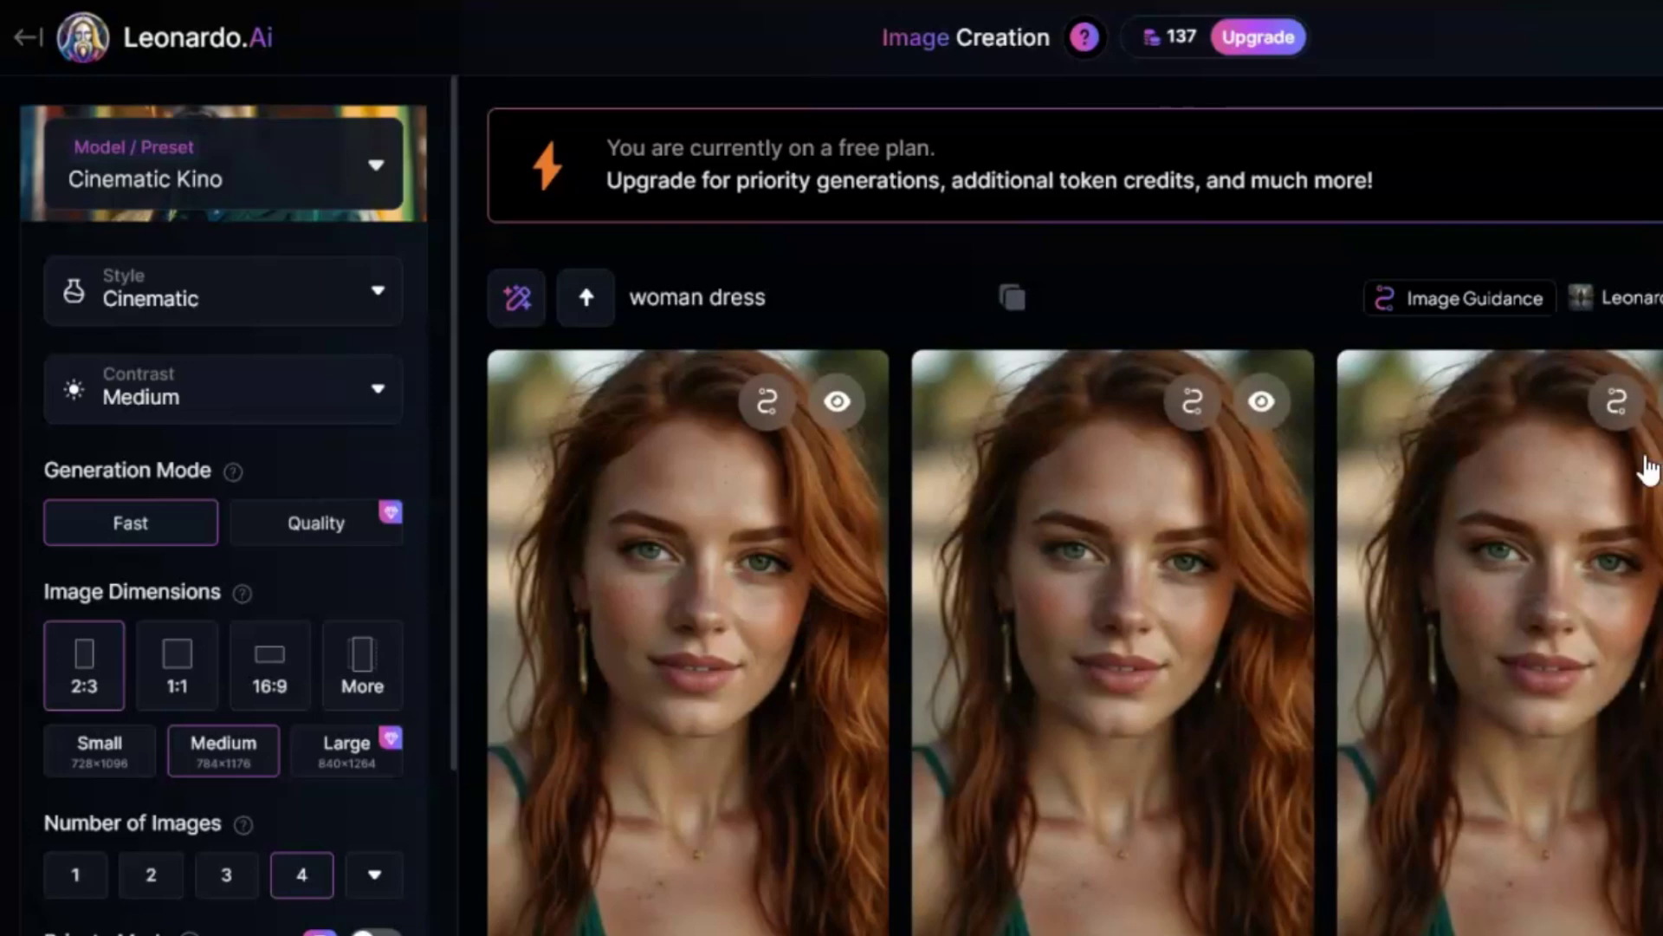
scroll(1318, 446, down, 2)
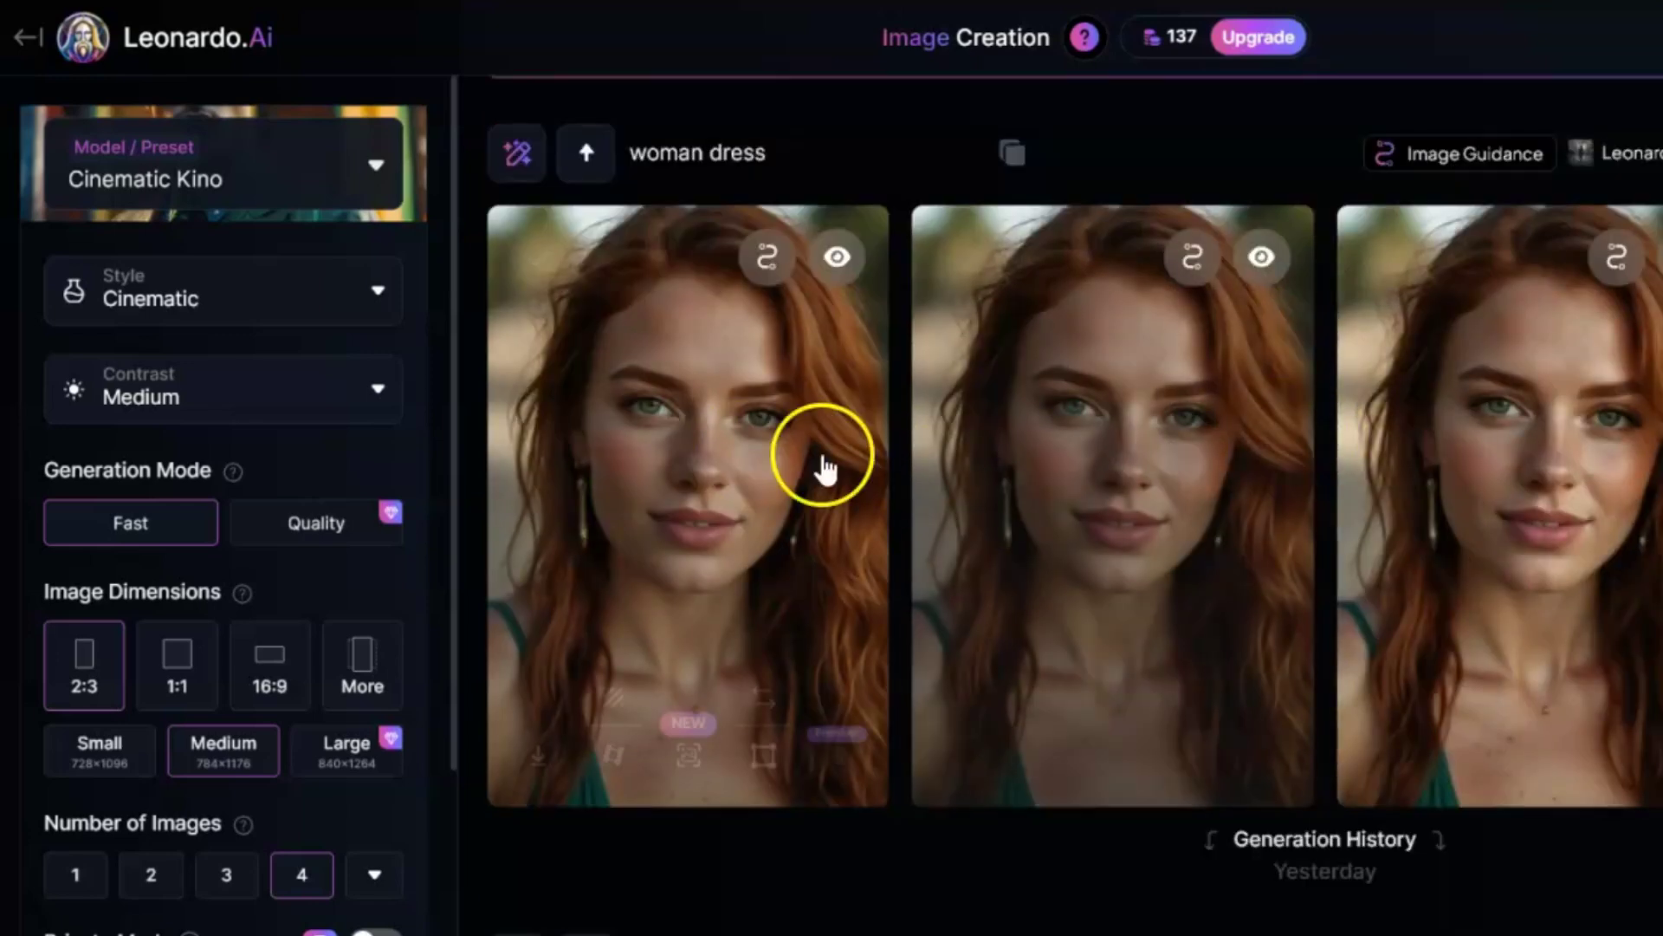
click(762, 759)
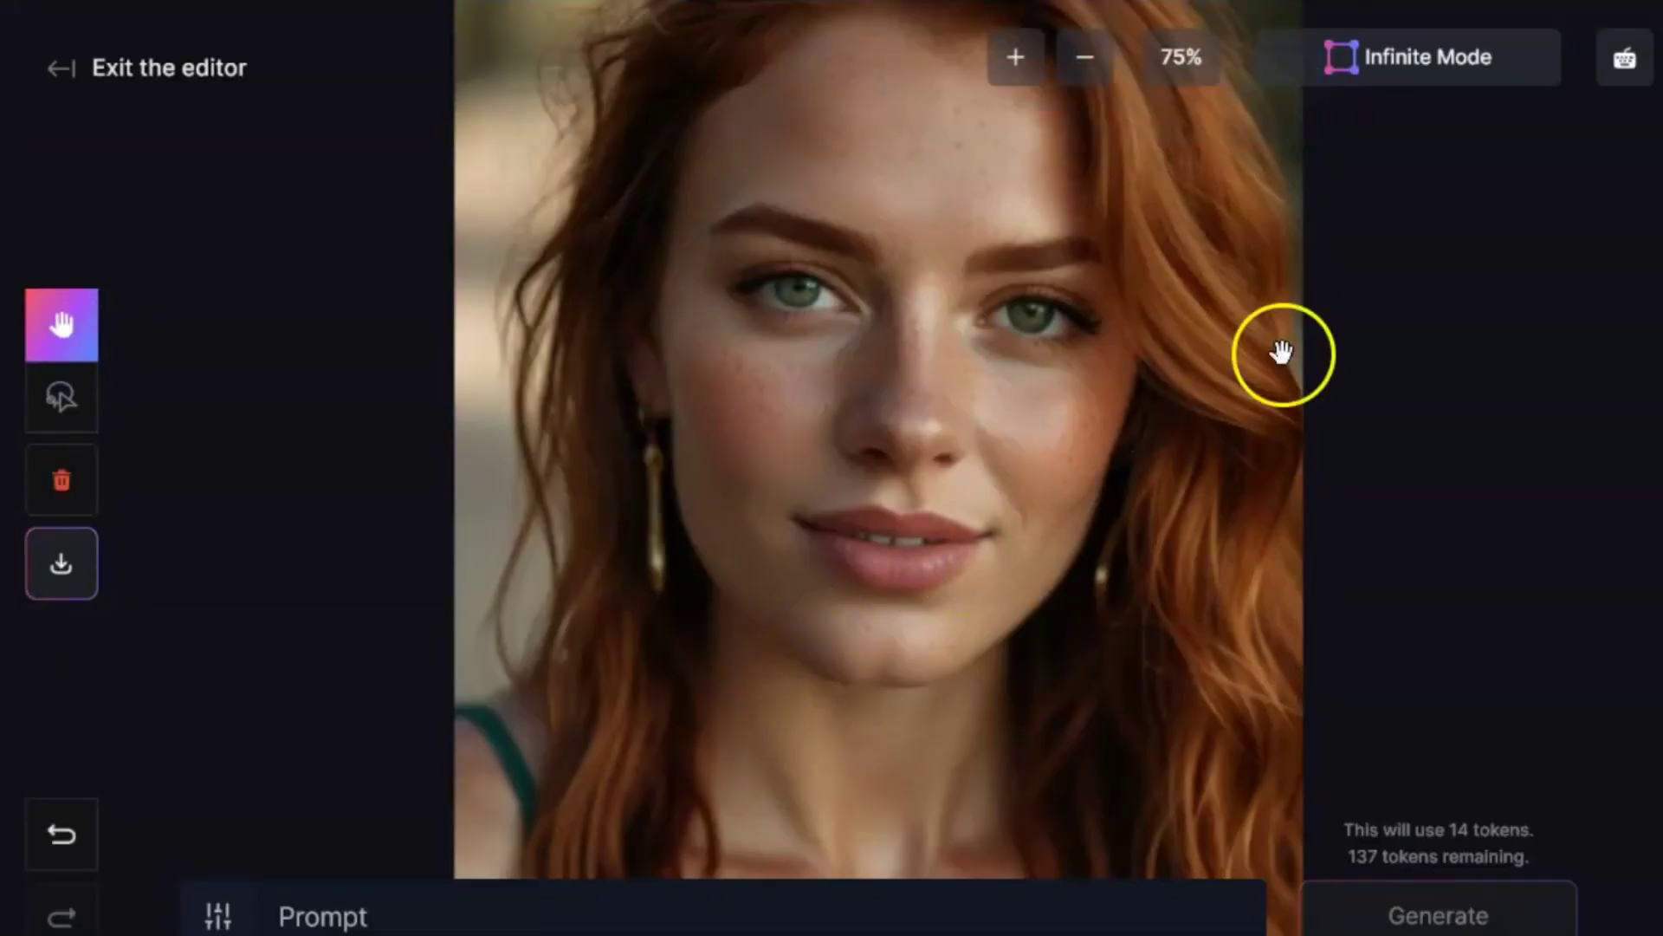
- Switch the canvas to Infinite Mode, set the image dimensions to 768 × 1024 and place the generation frame around the whole portrait
click(1400, 62)
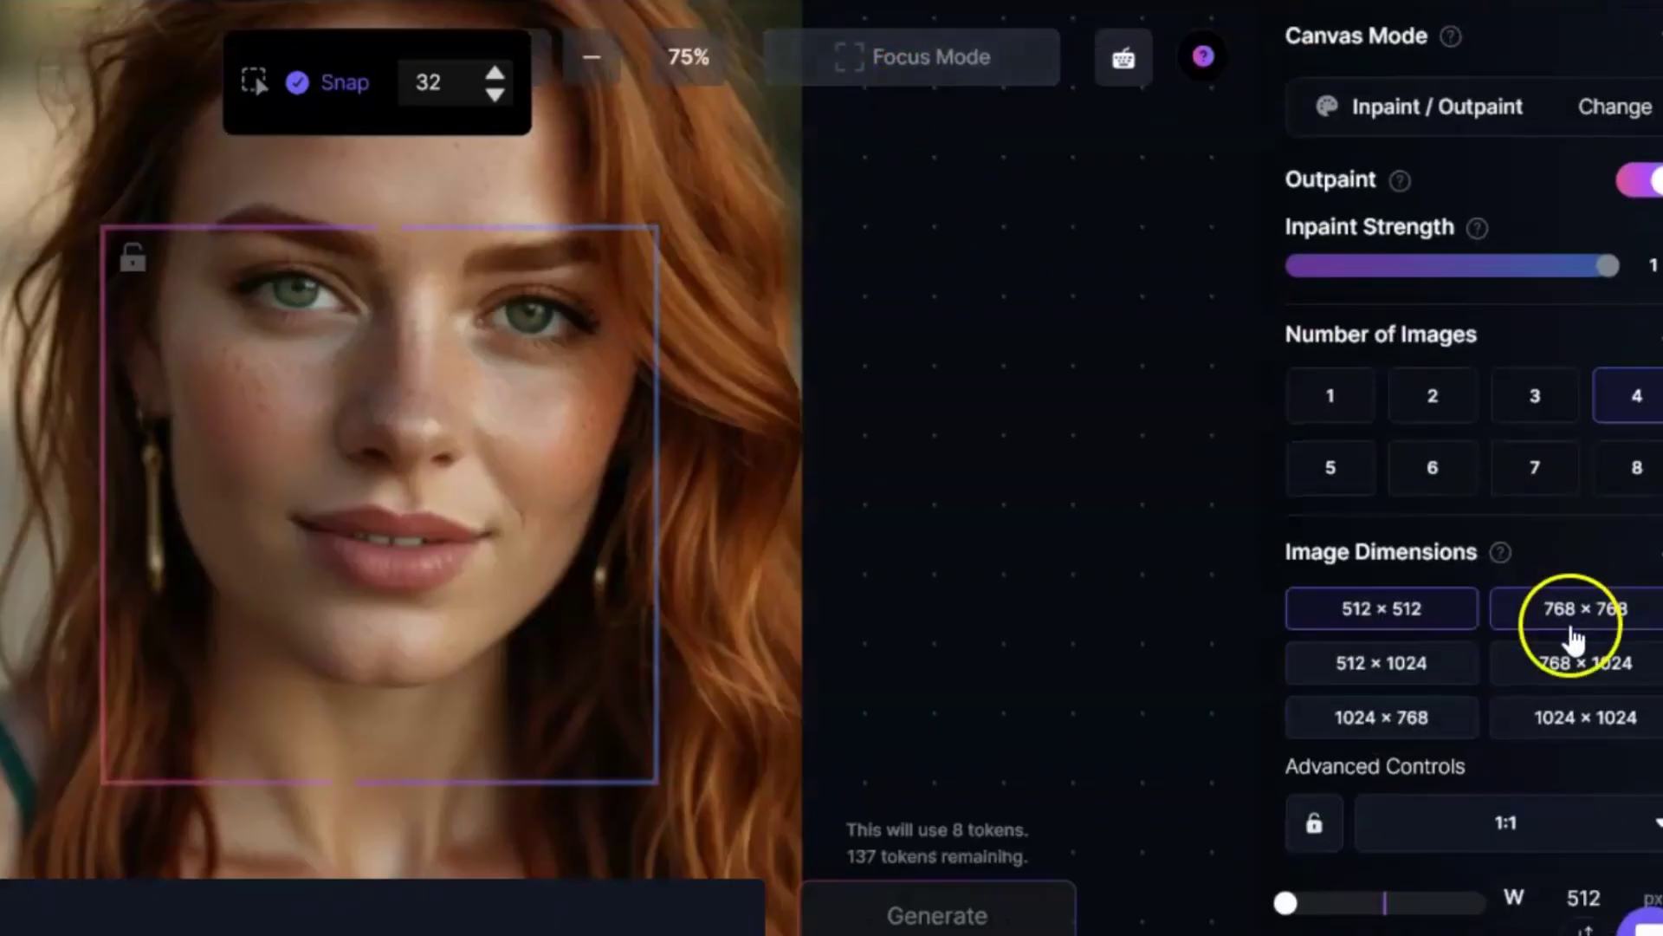
click(1599, 664)
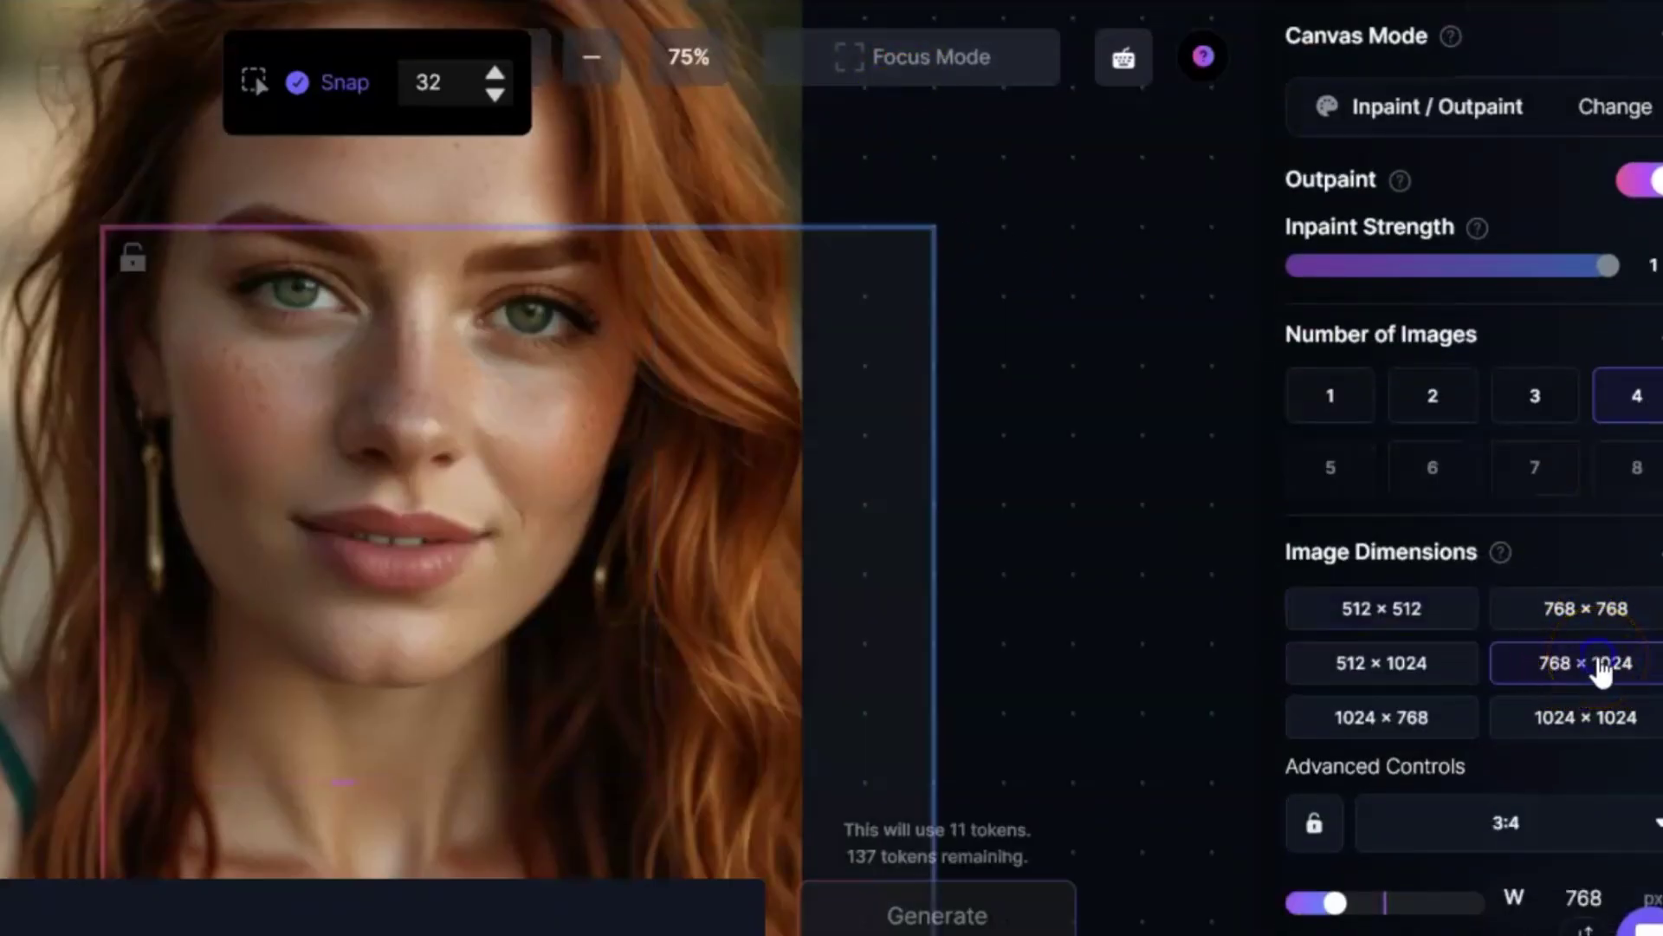
scroll(659, 450, down, 5)
click(662, 383)
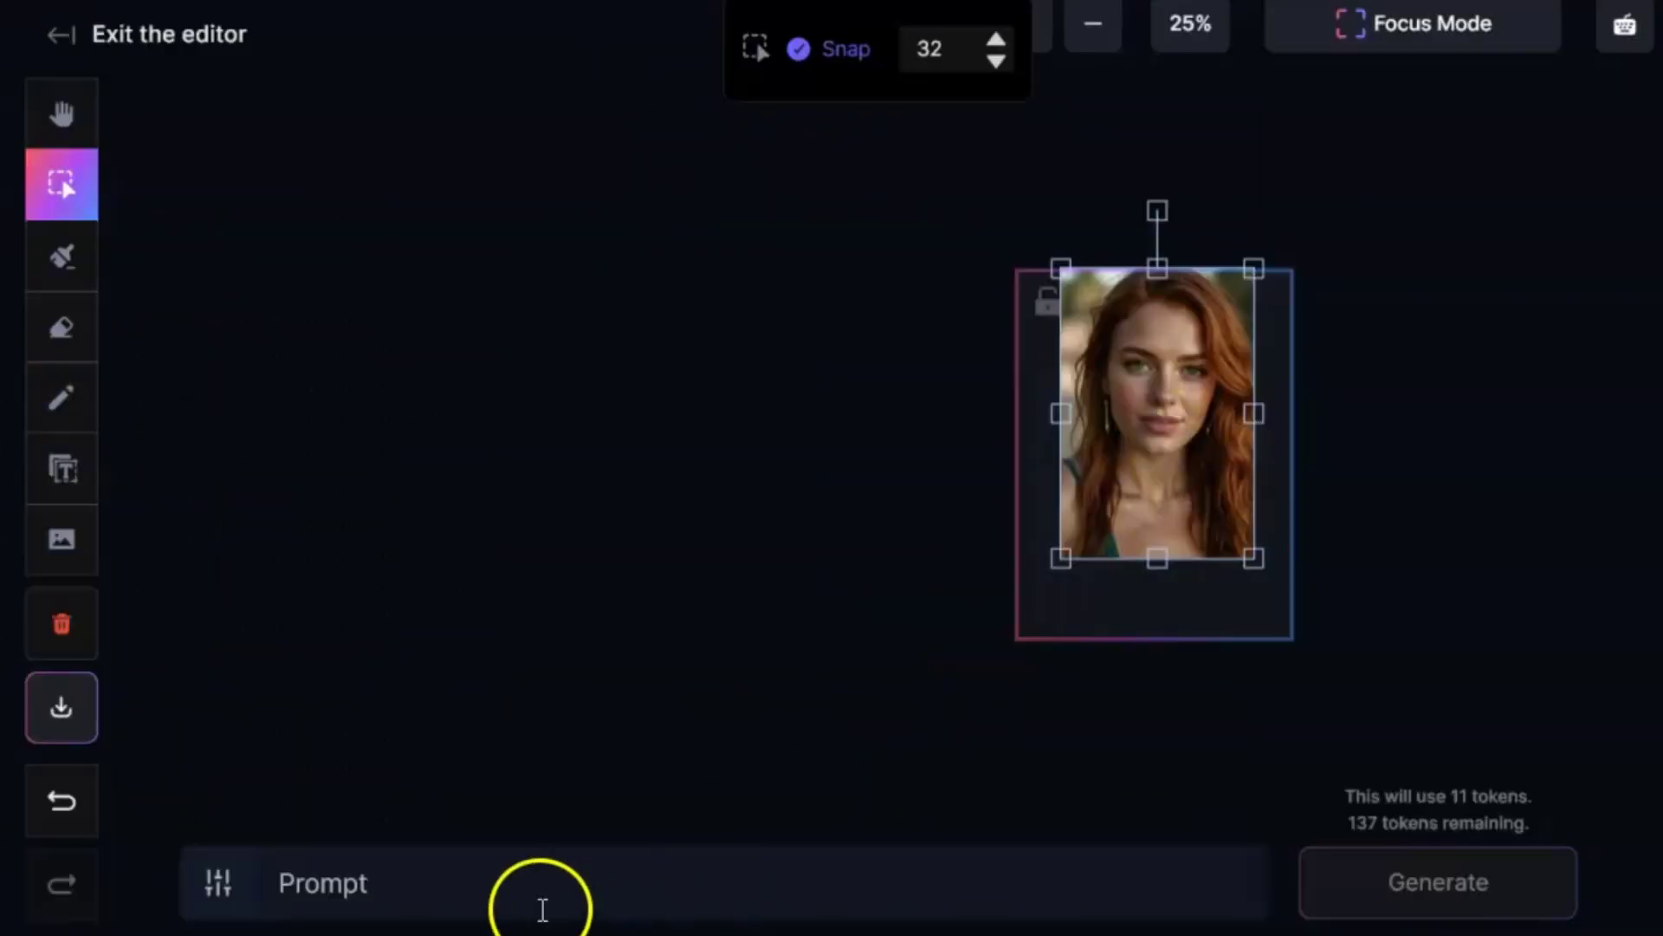
- Outpaint the portrait within the frame using the prompt "woman dress"
click(455, 886)
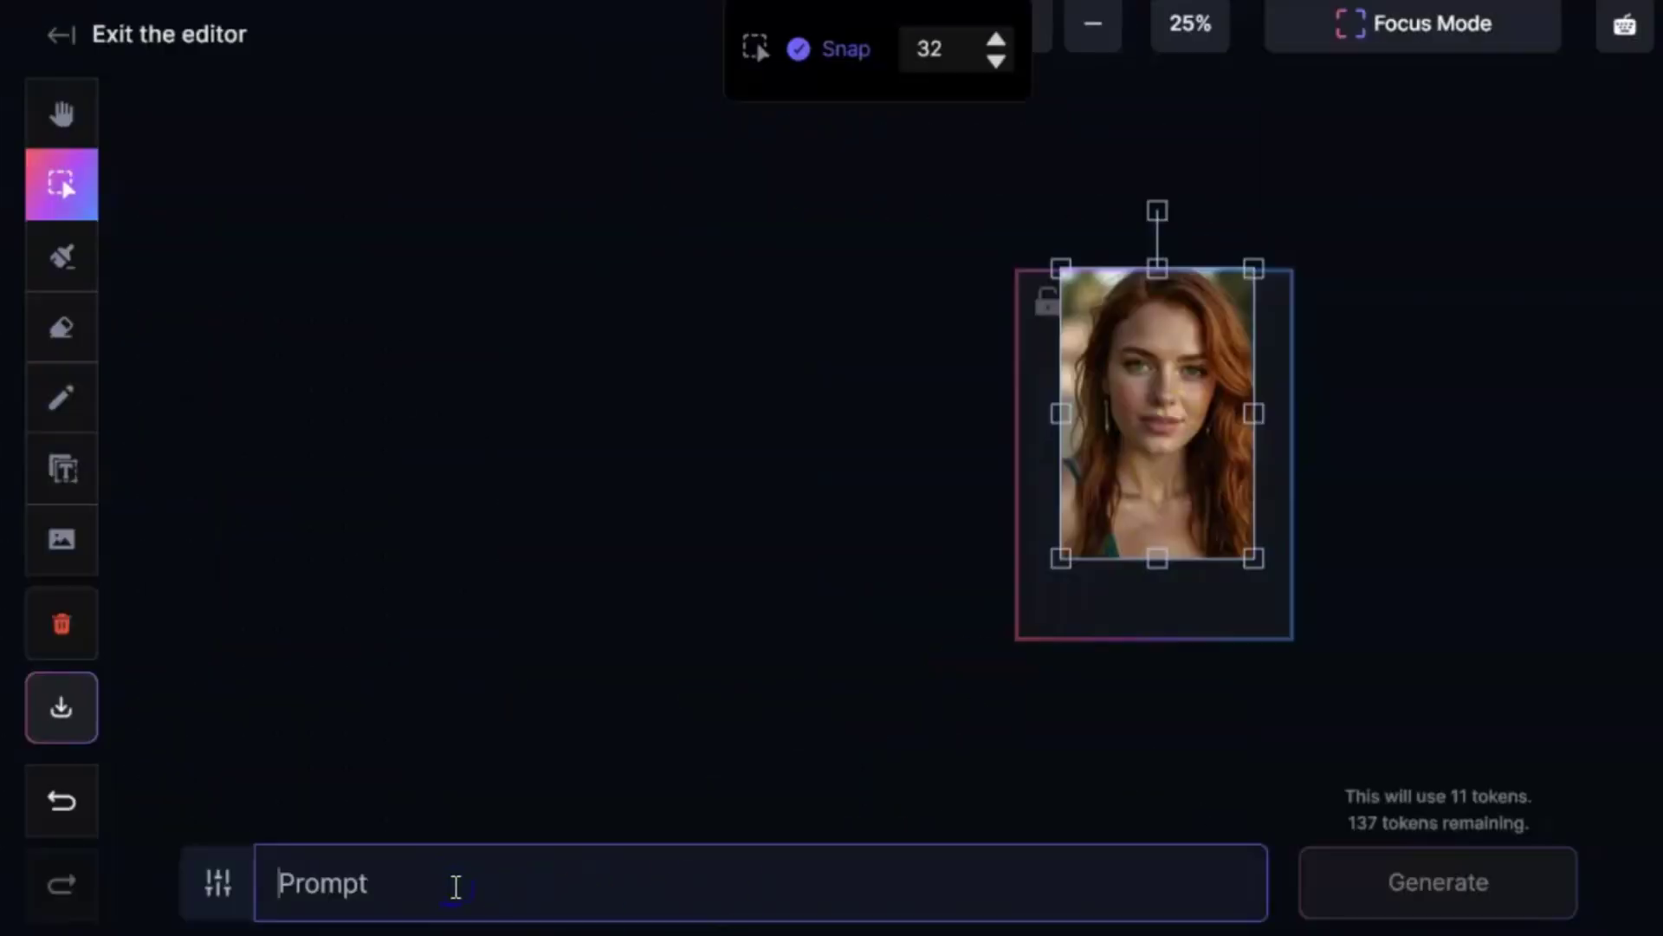
text(woman dress)
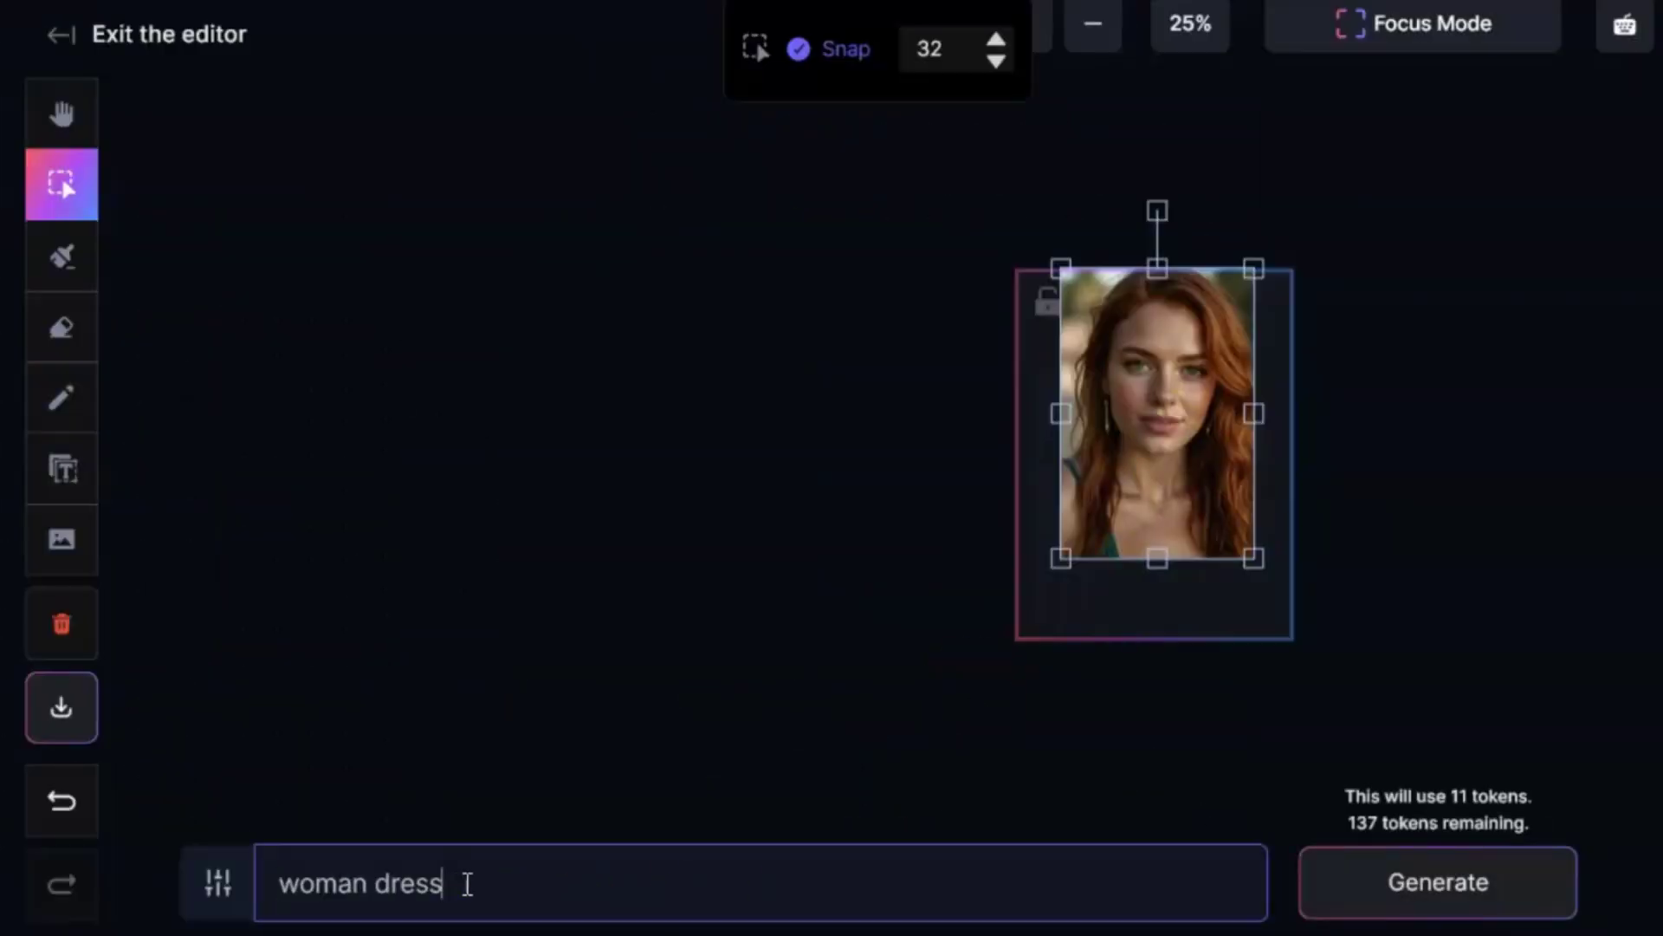
click(1473, 902)
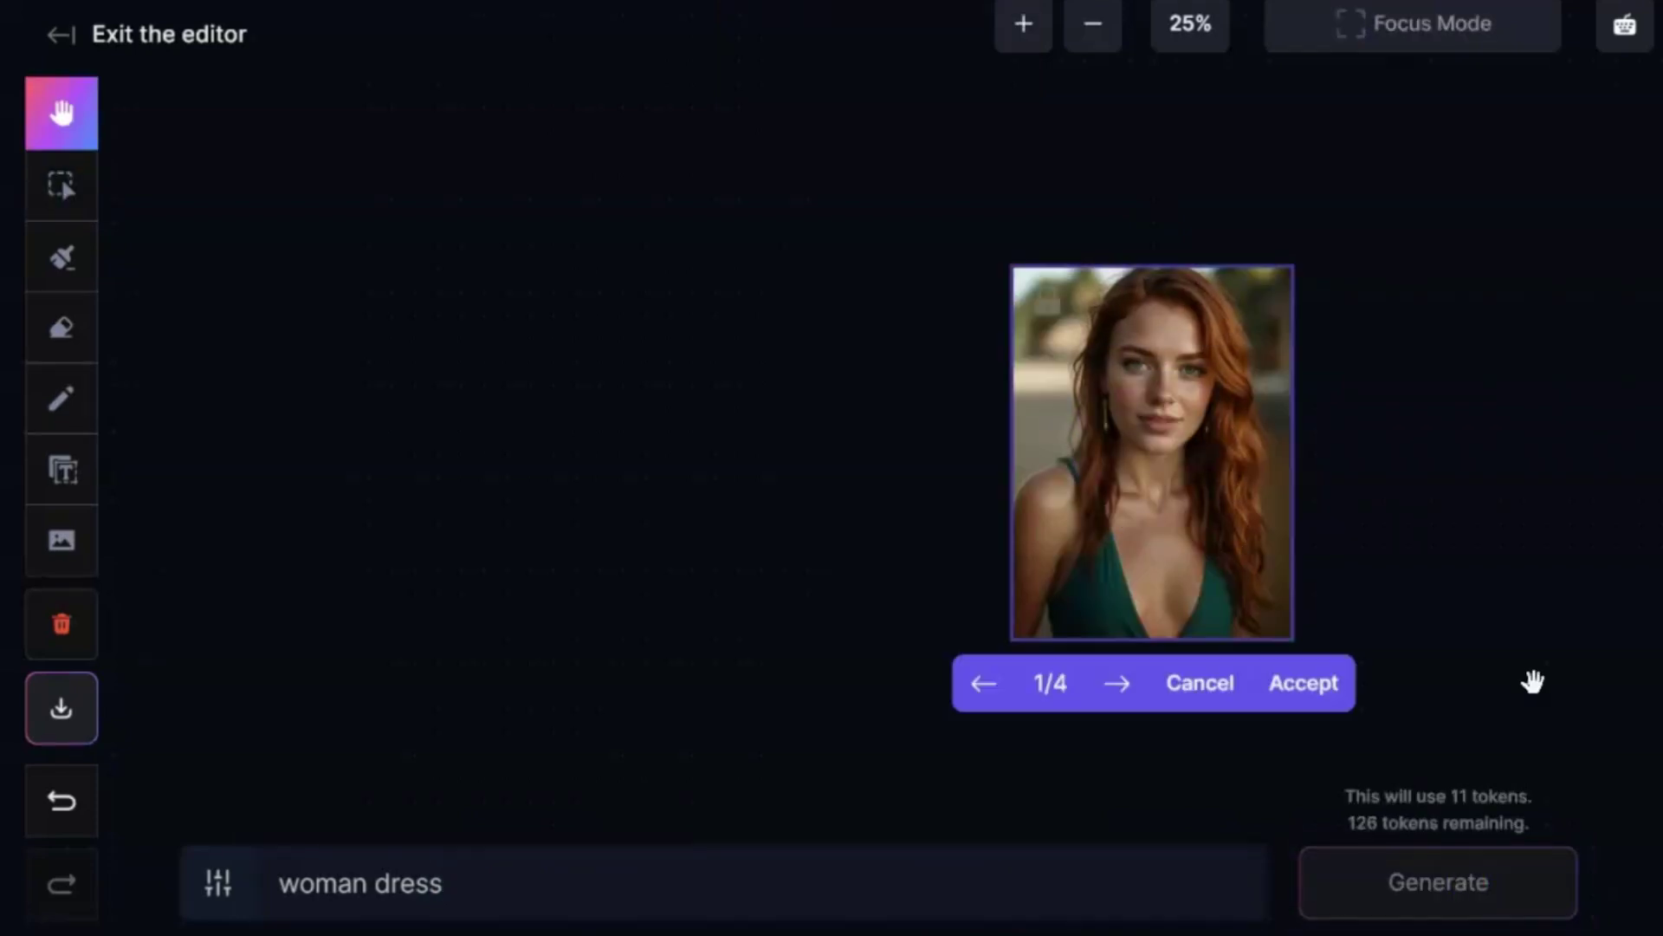
- Compare the four outpainted variations at a closer zoom and accept the fourth one
scroll(1191, 518, up, 2)
click(855, 857)
click(854, 858)
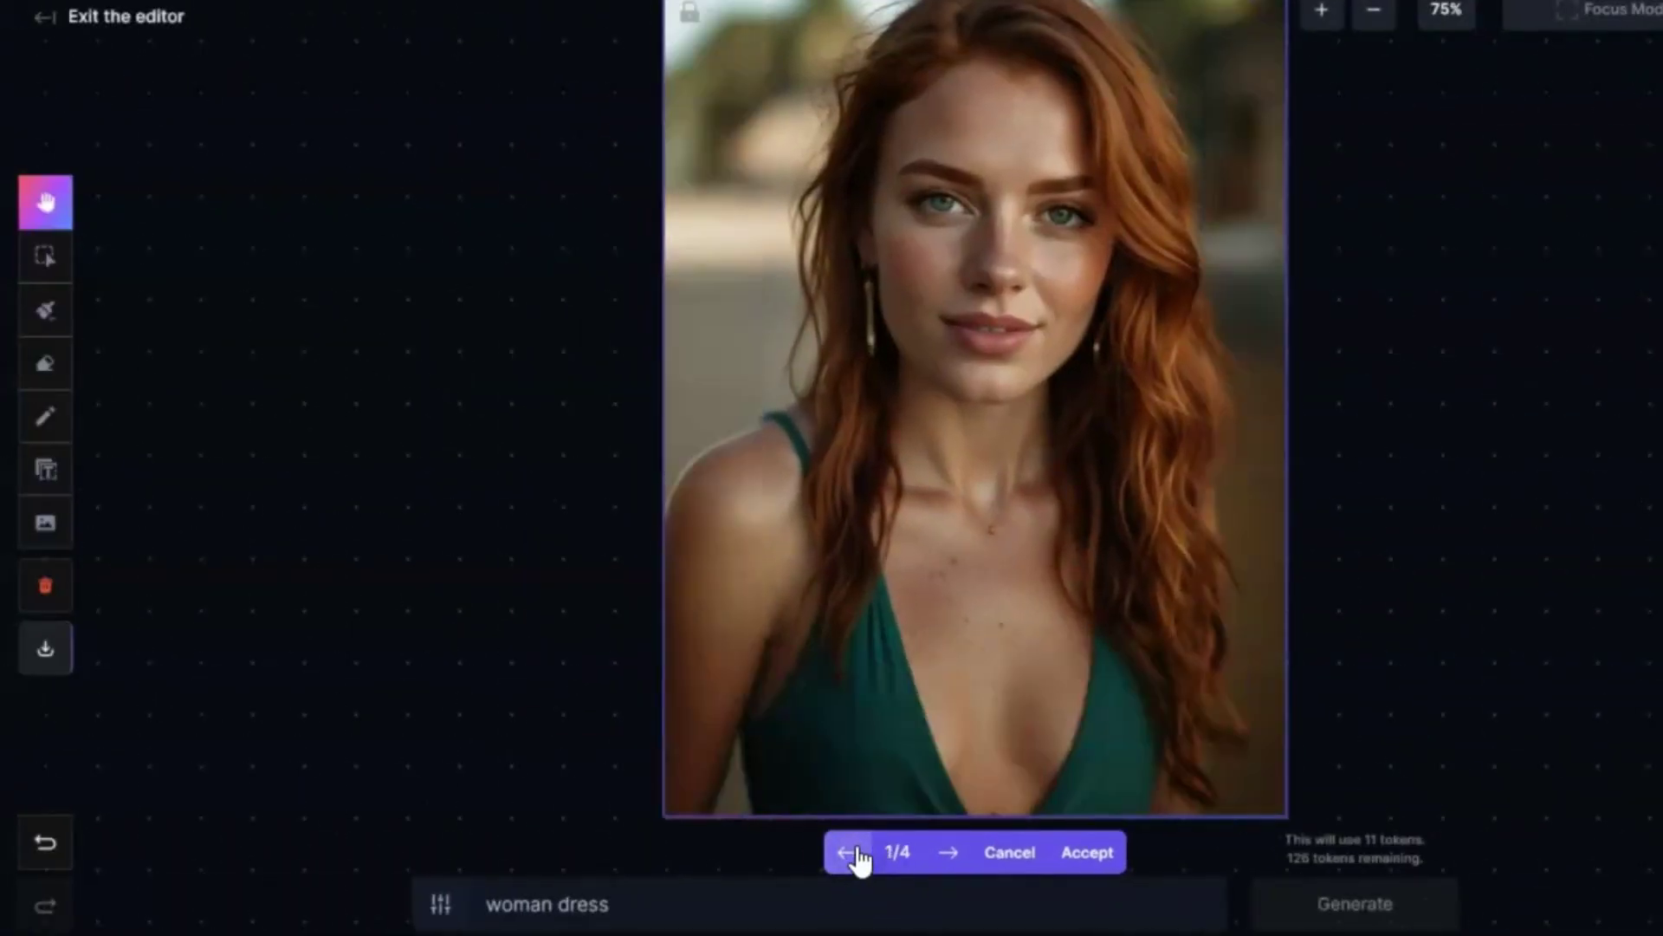
click(950, 854)
click(951, 853)
click(846, 853)
click(1090, 853)
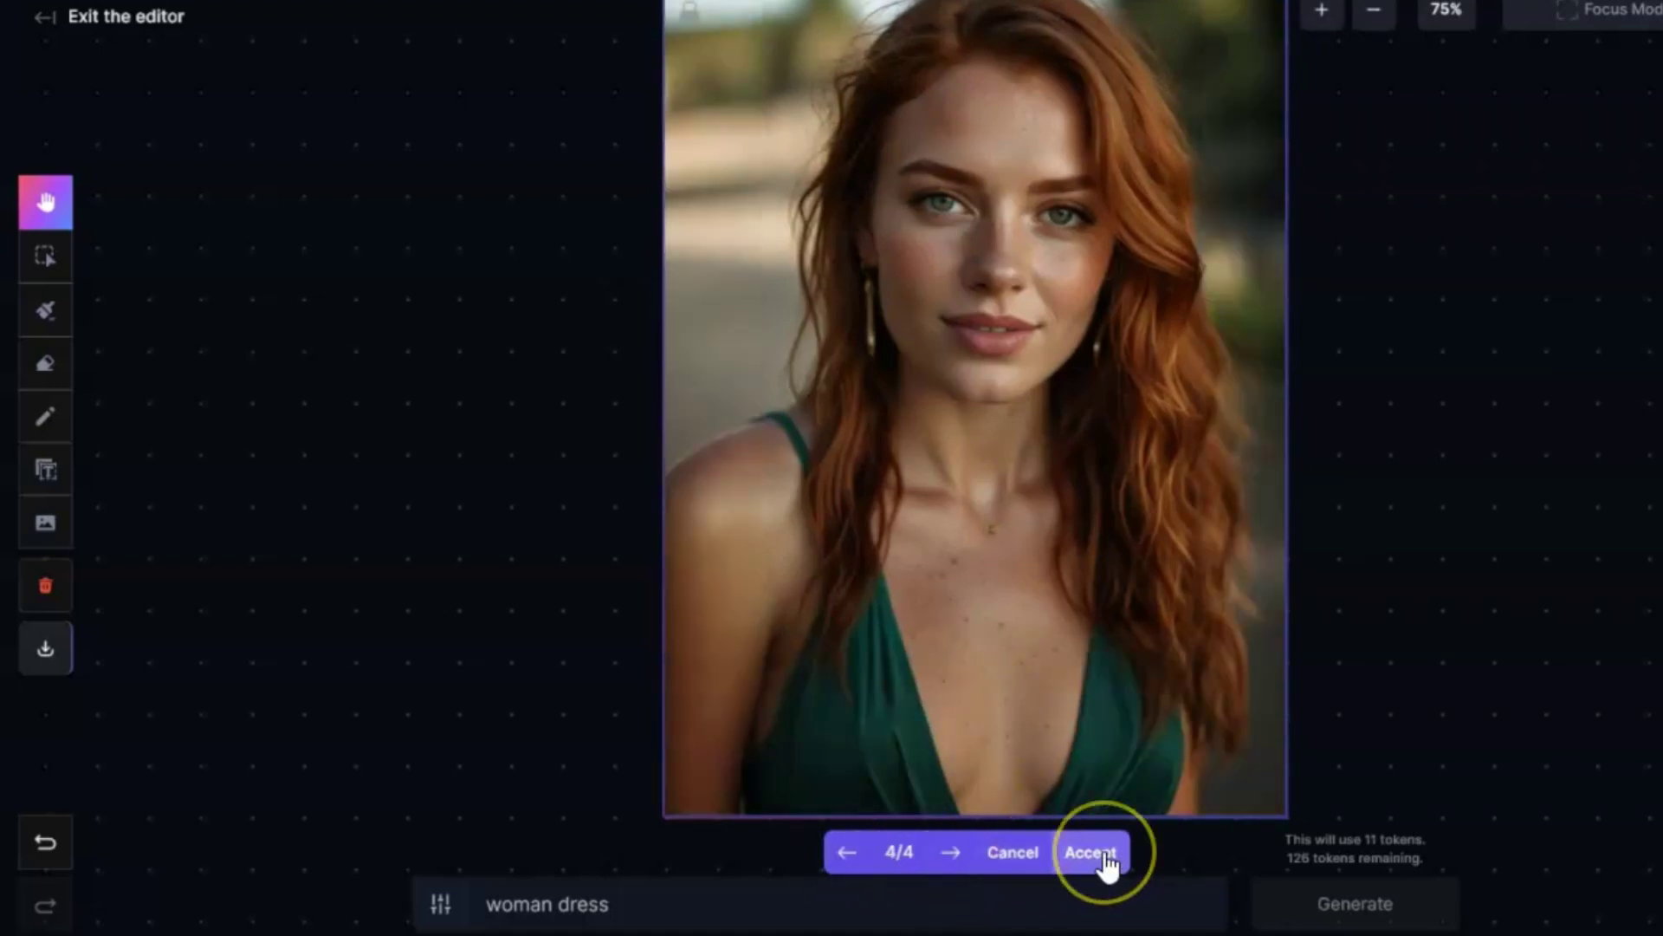
- Check the extended portrait on the canvas and download the artwork
scroll(1356, 645, down, 1)
scroll(1248, 605, up, 1)
scroll(1248, 605, down, 1)
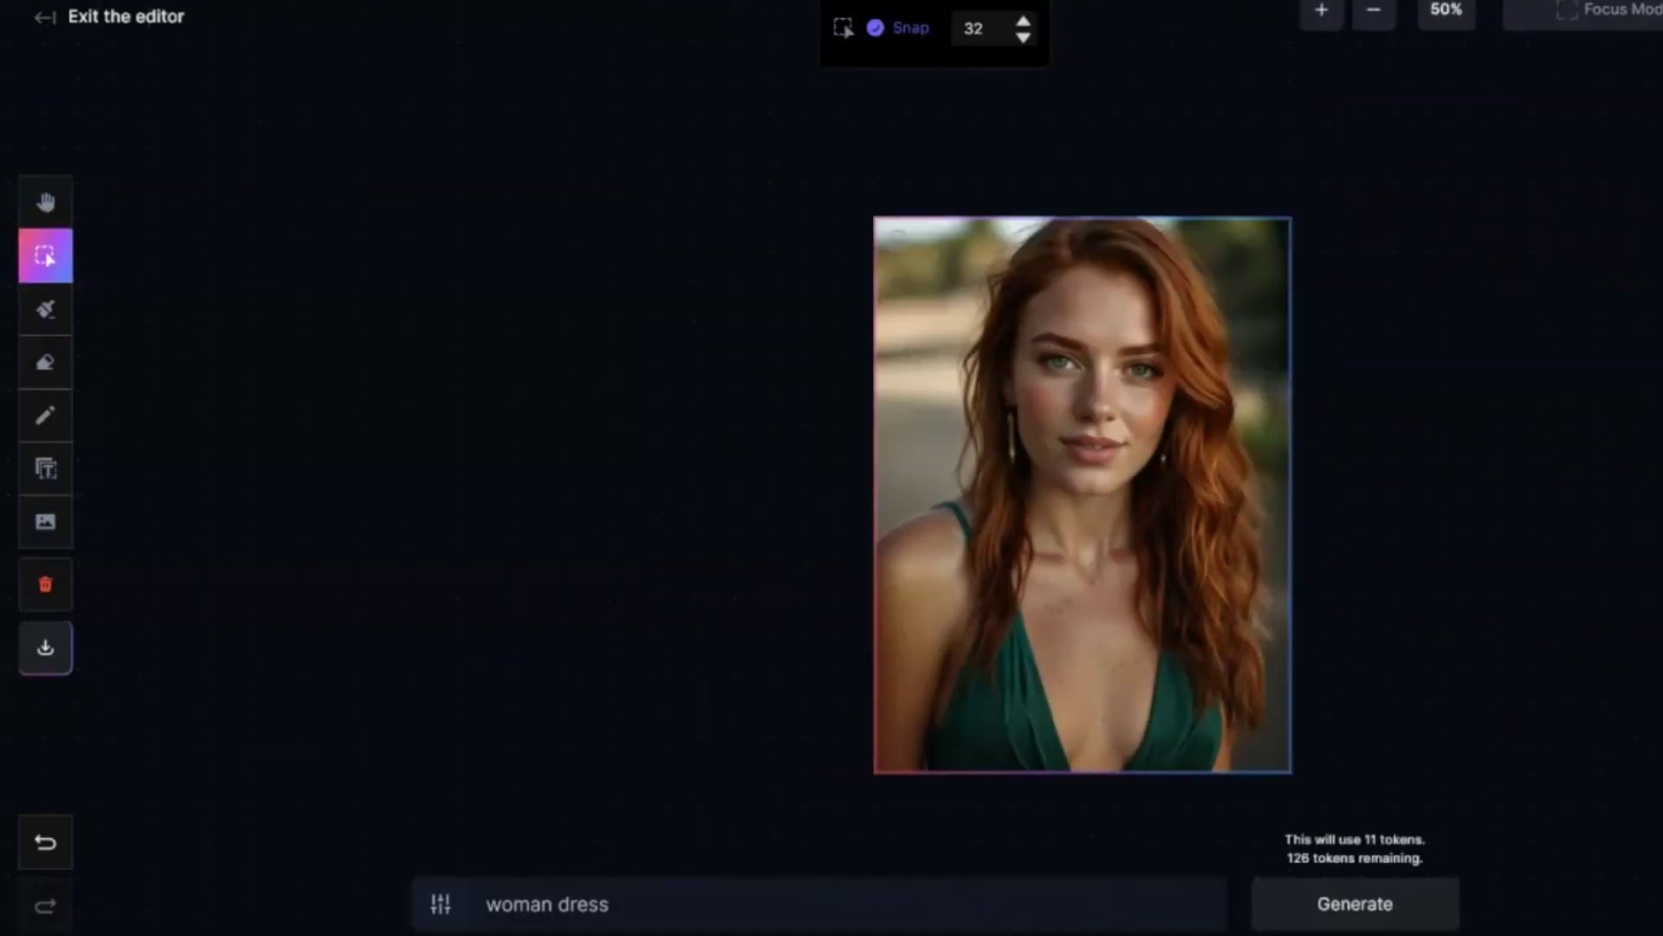
scroll(200, 688, down, 1)
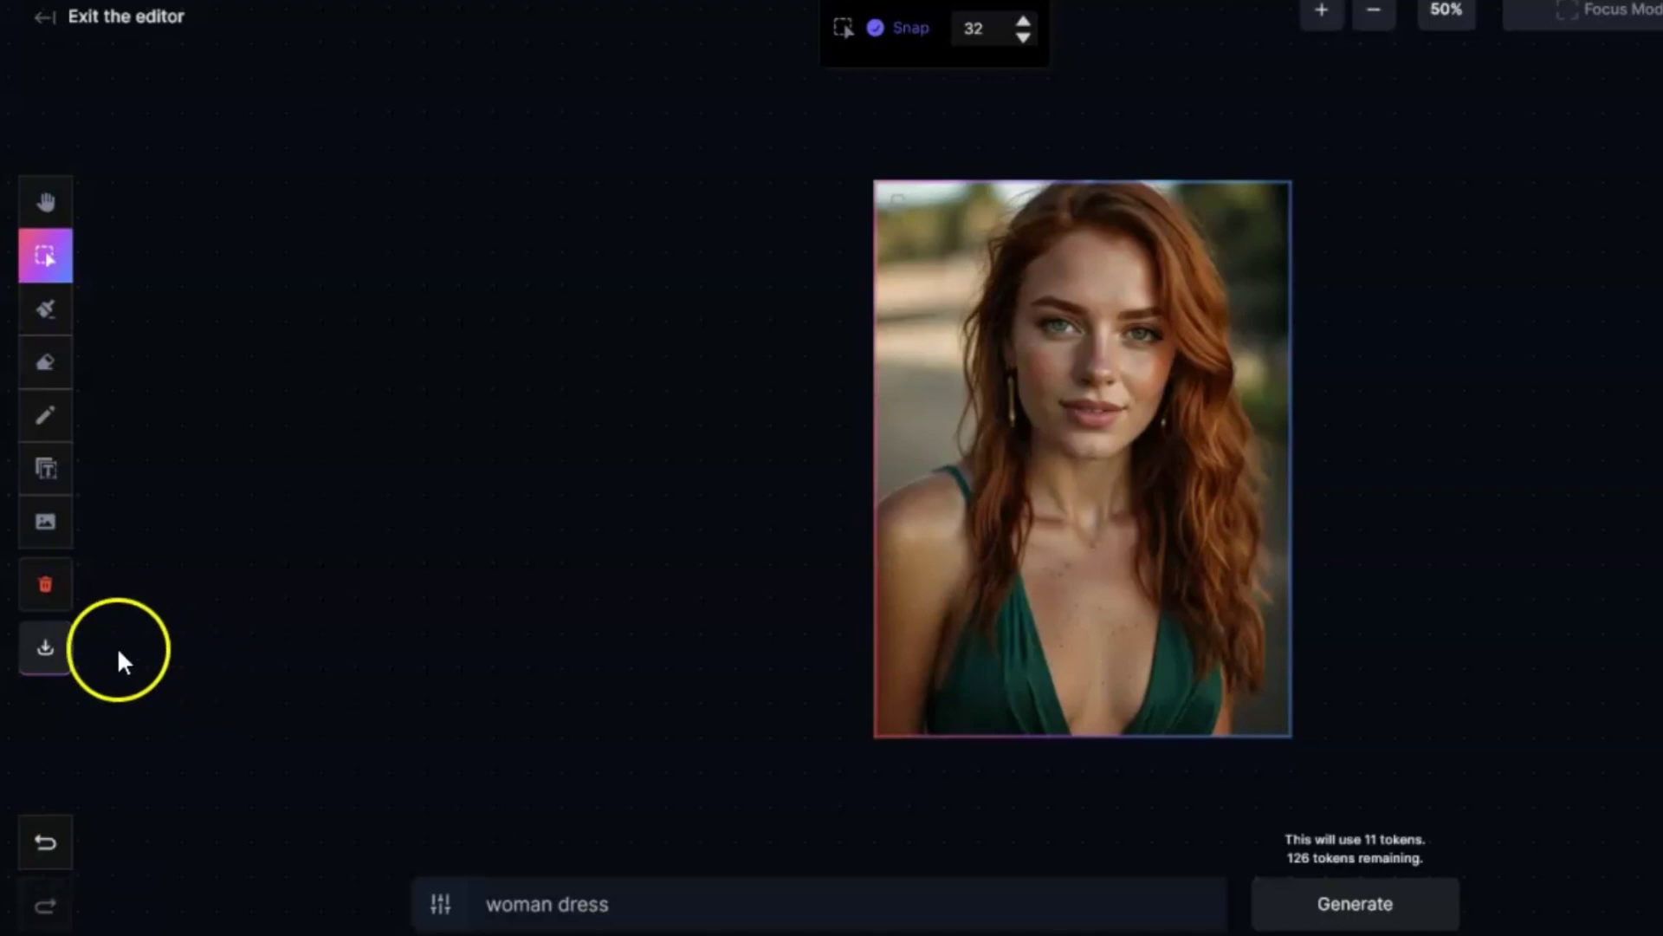
click(63, 650)
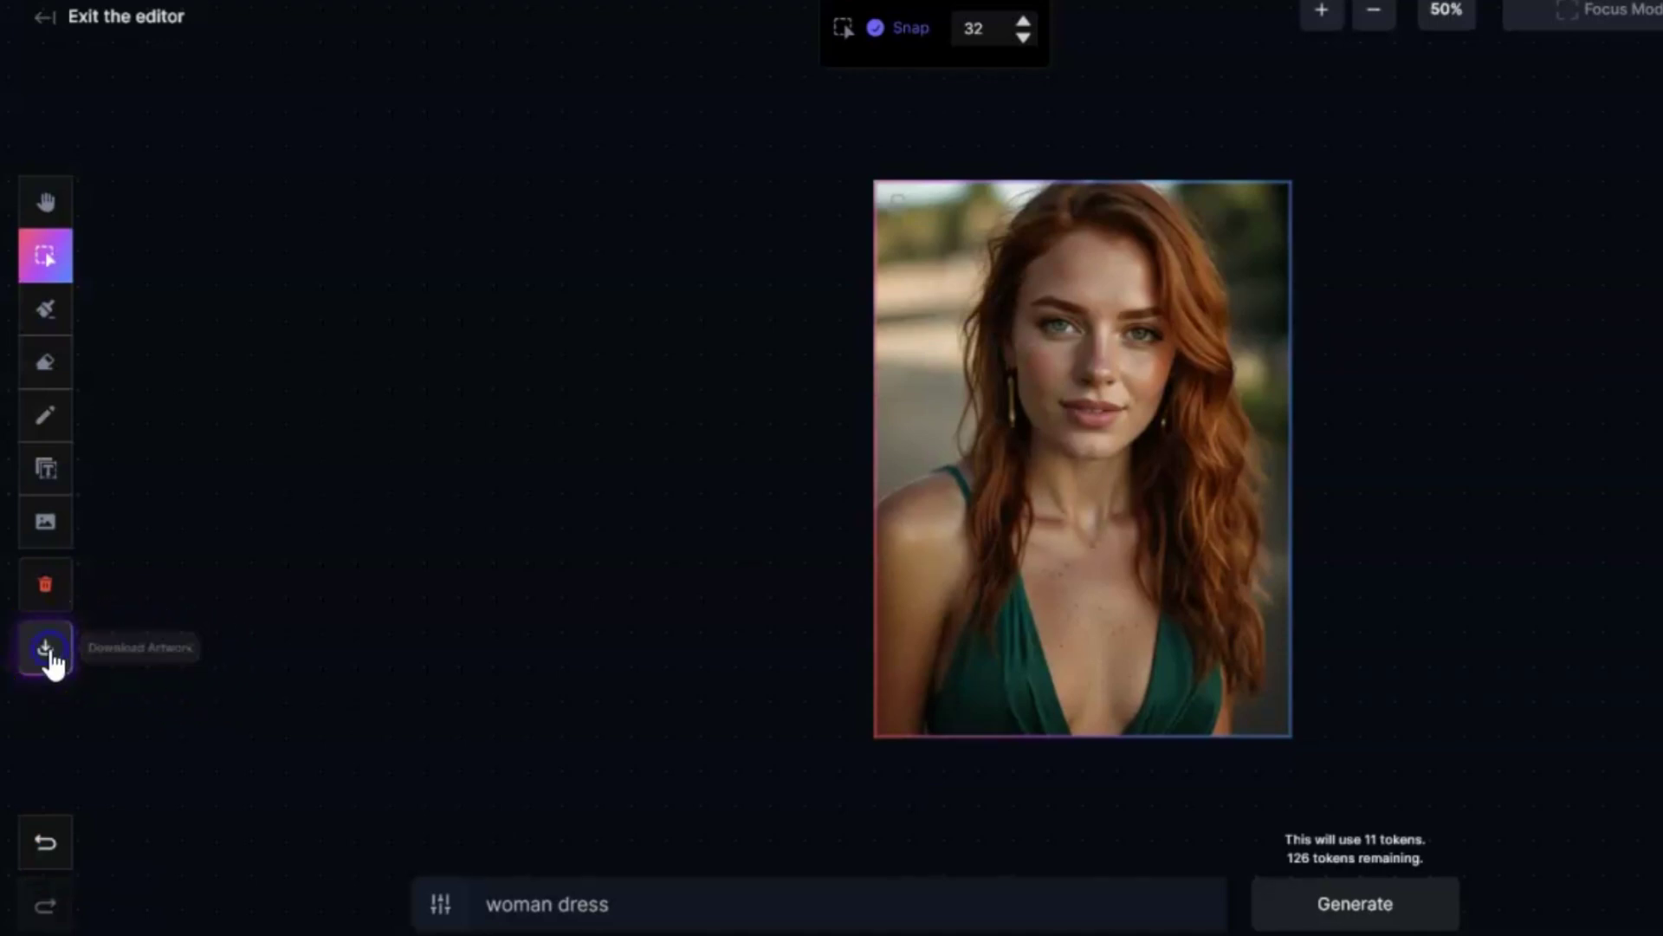
click(48, 647)
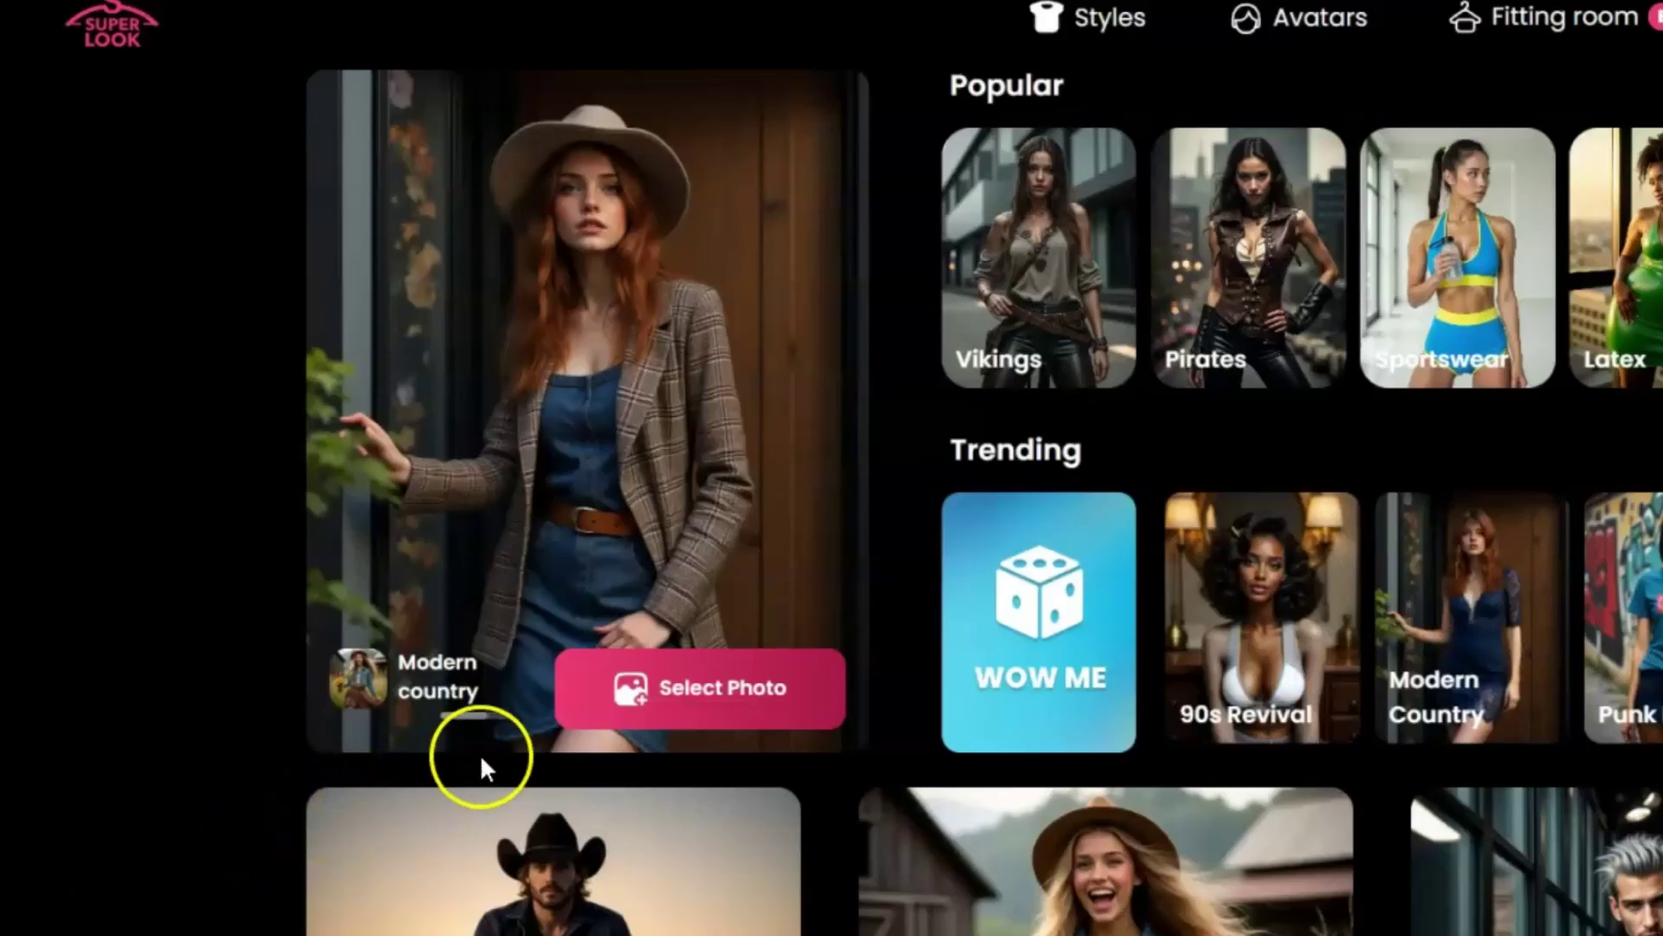
- In Super Look, upload the "artwork" image from the "How to create an avatar" folder for the Modern country look
click(714, 683)
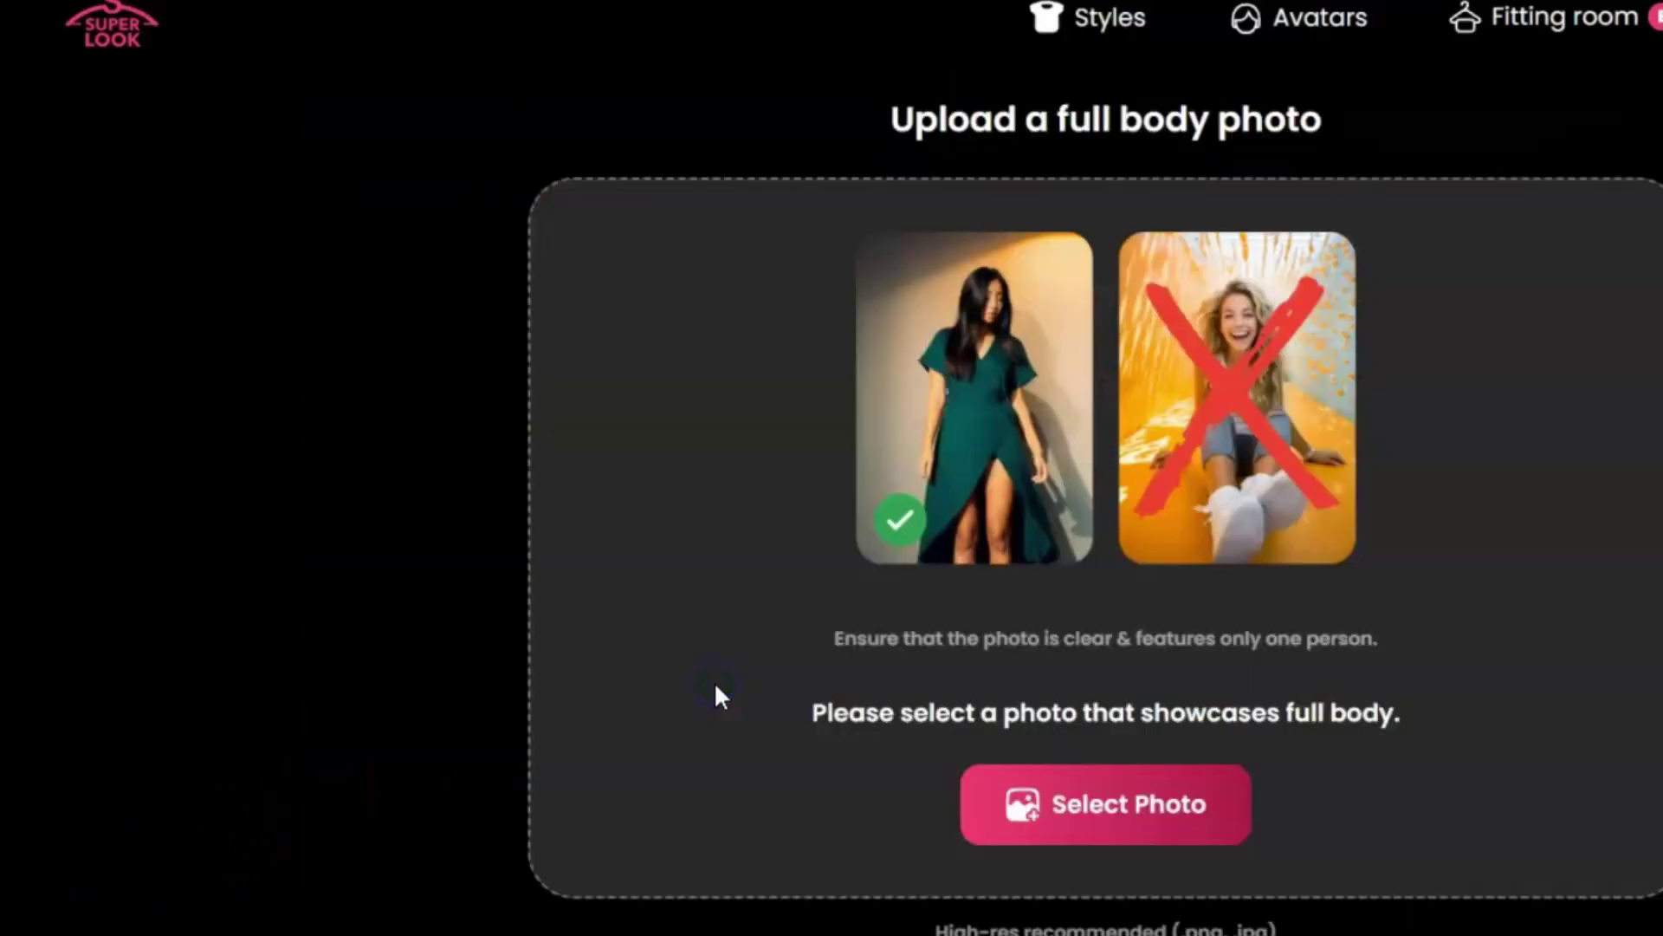
click(1129, 798)
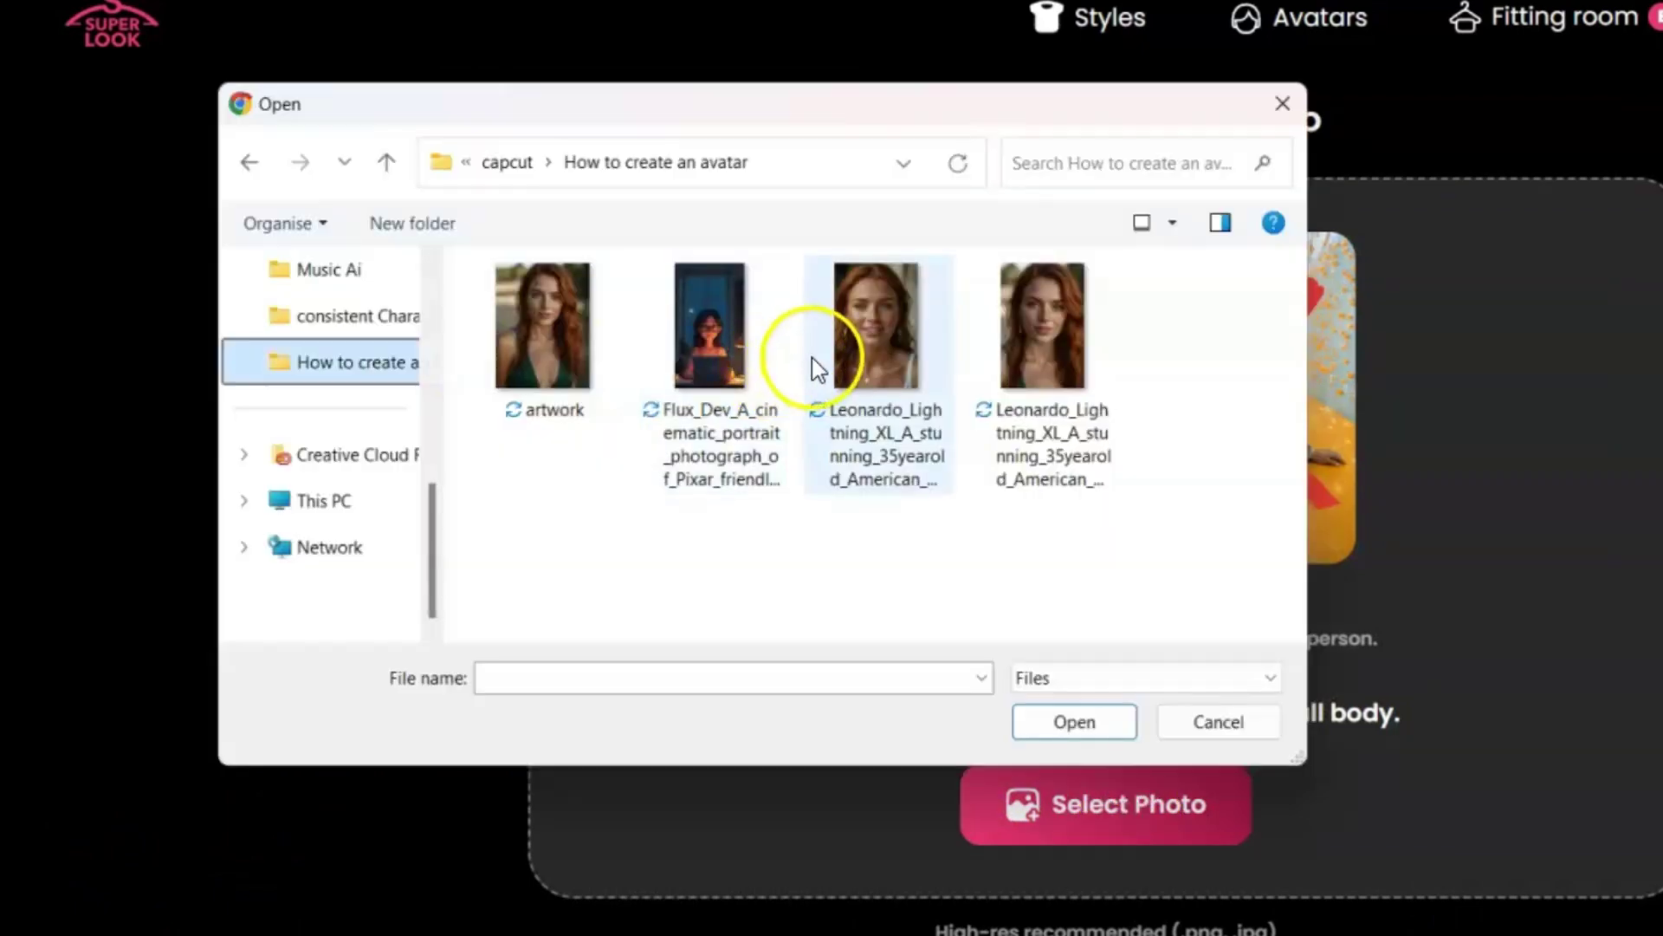
click(538, 346)
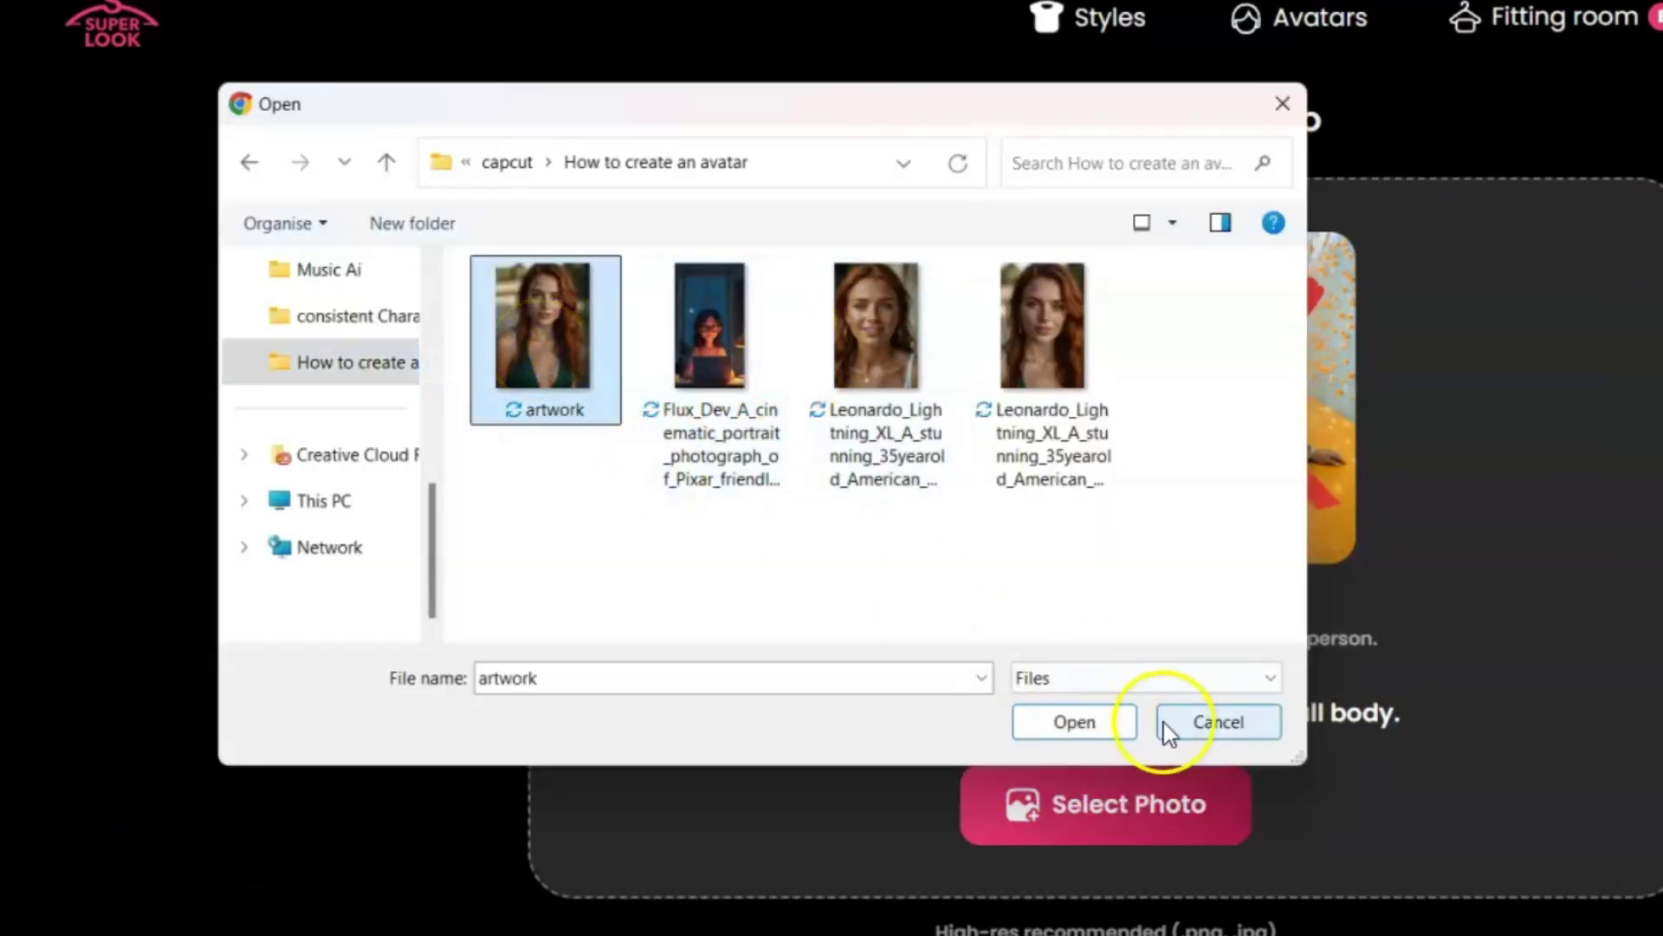
click(1131, 722)
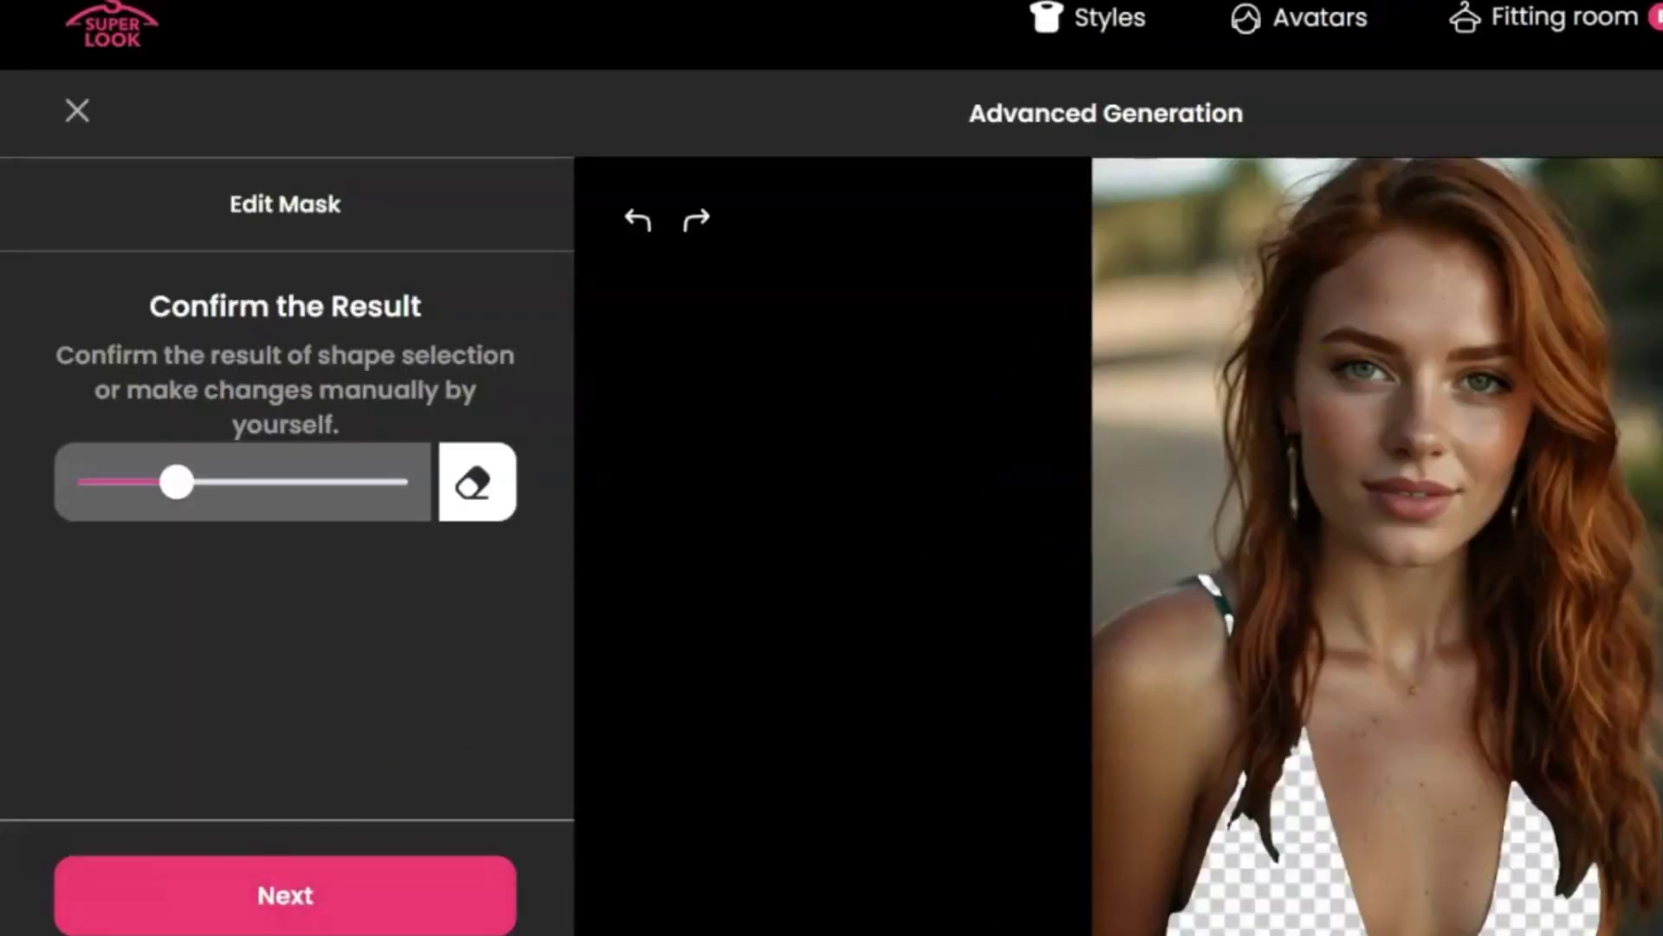
- Confirm the clothing mask on the uploaded portrait and set the look's gender to Female
drag(176, 482, 130, 482)
click(304, 896)
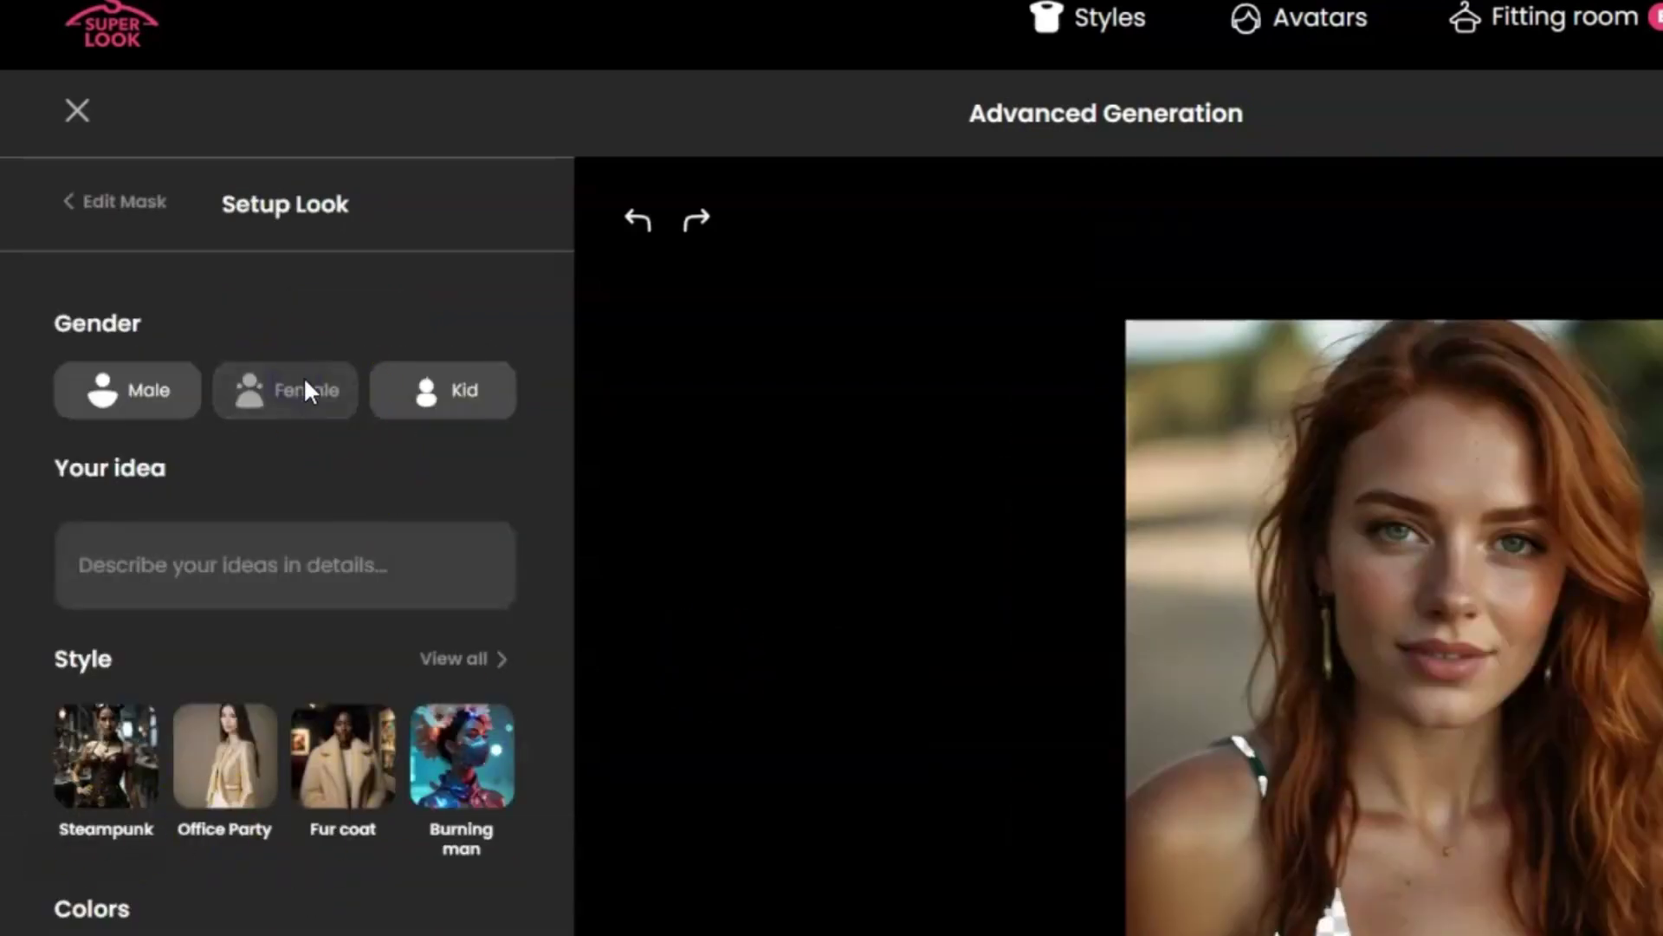
click(313, 391)
click(223, 575)
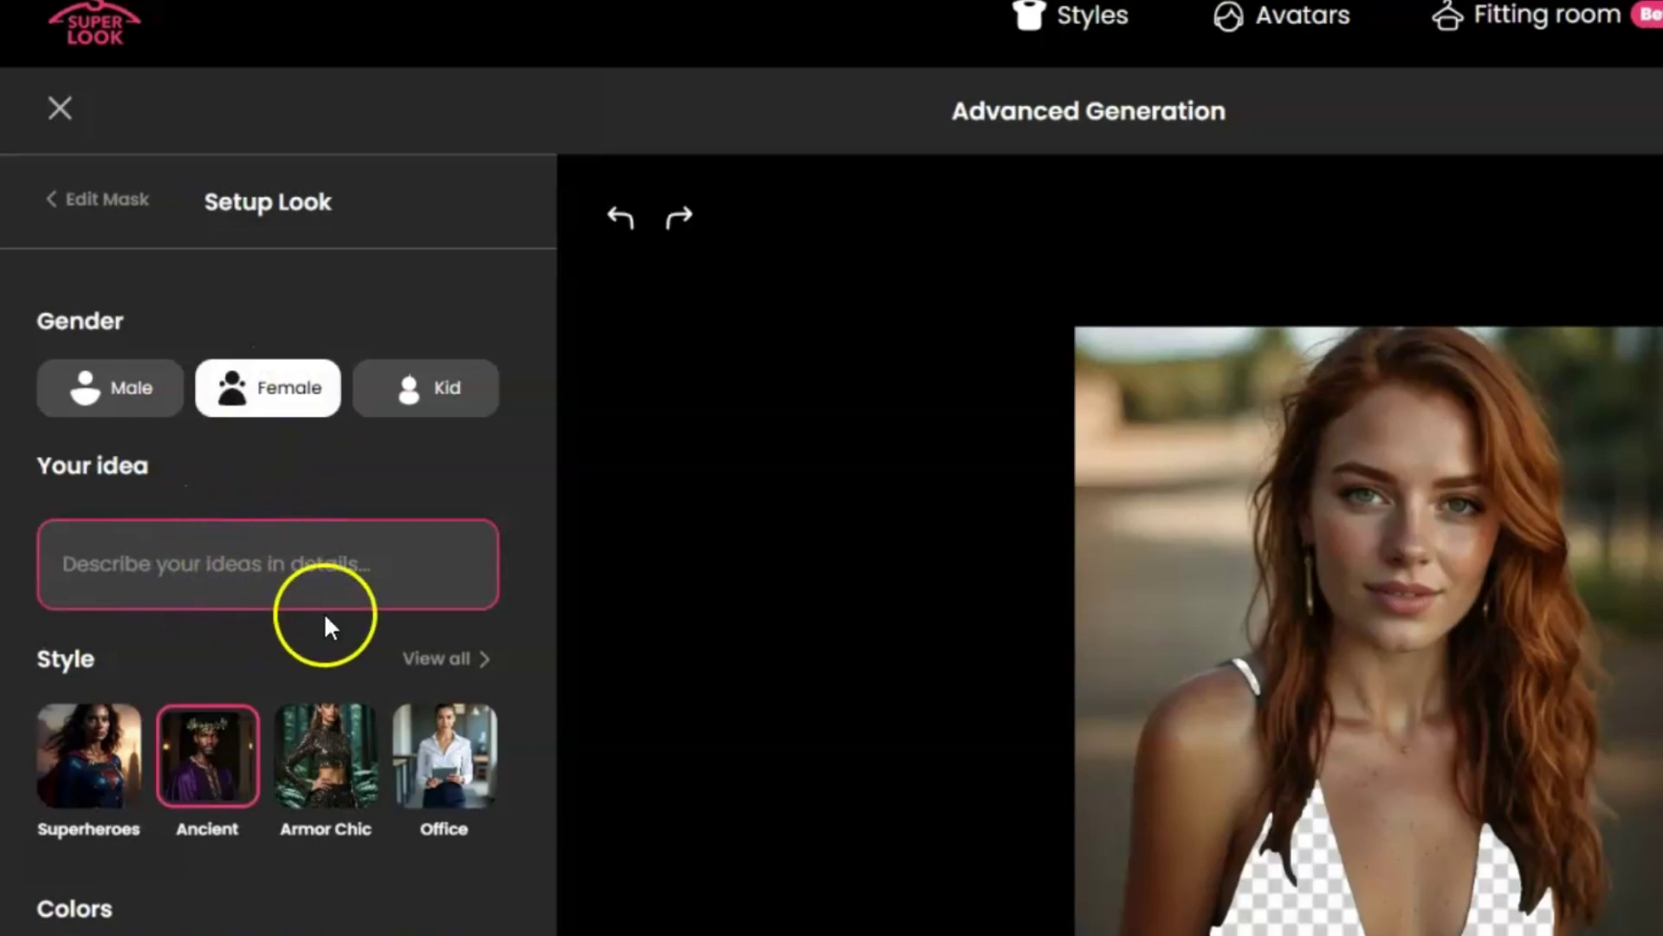
- Browse the full list of outfit styles, return to the look setup and generate the new outfit
click(437, 658)
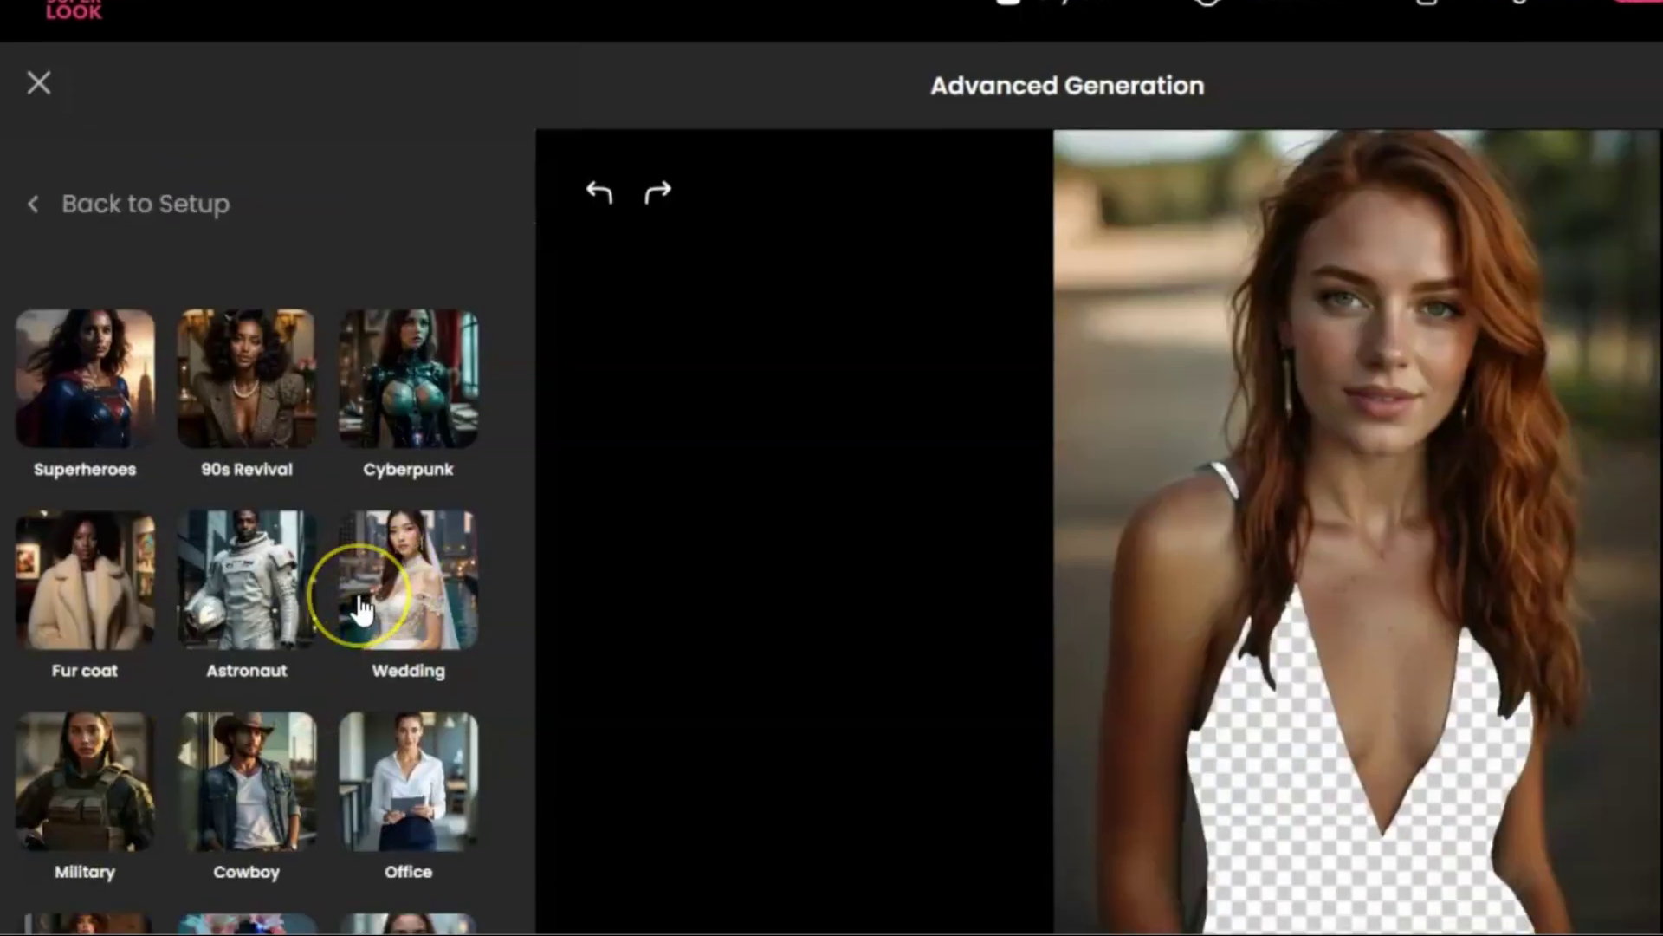
scroll(368, 622, down, 2)
click(362, 610)
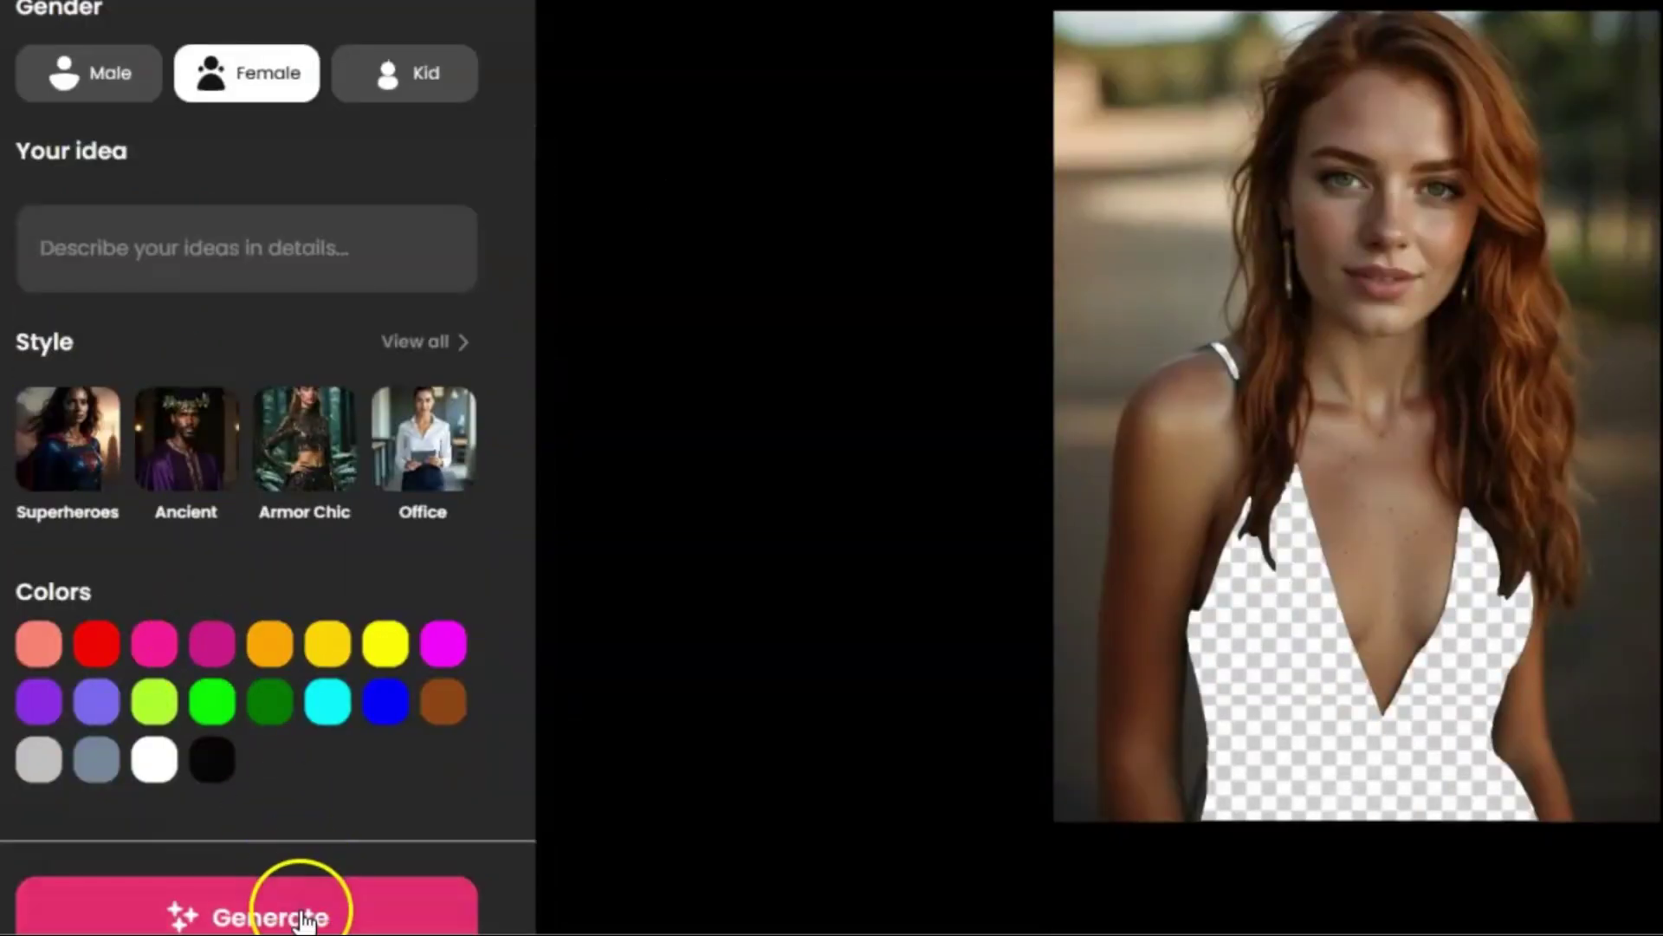
click(300, 915)
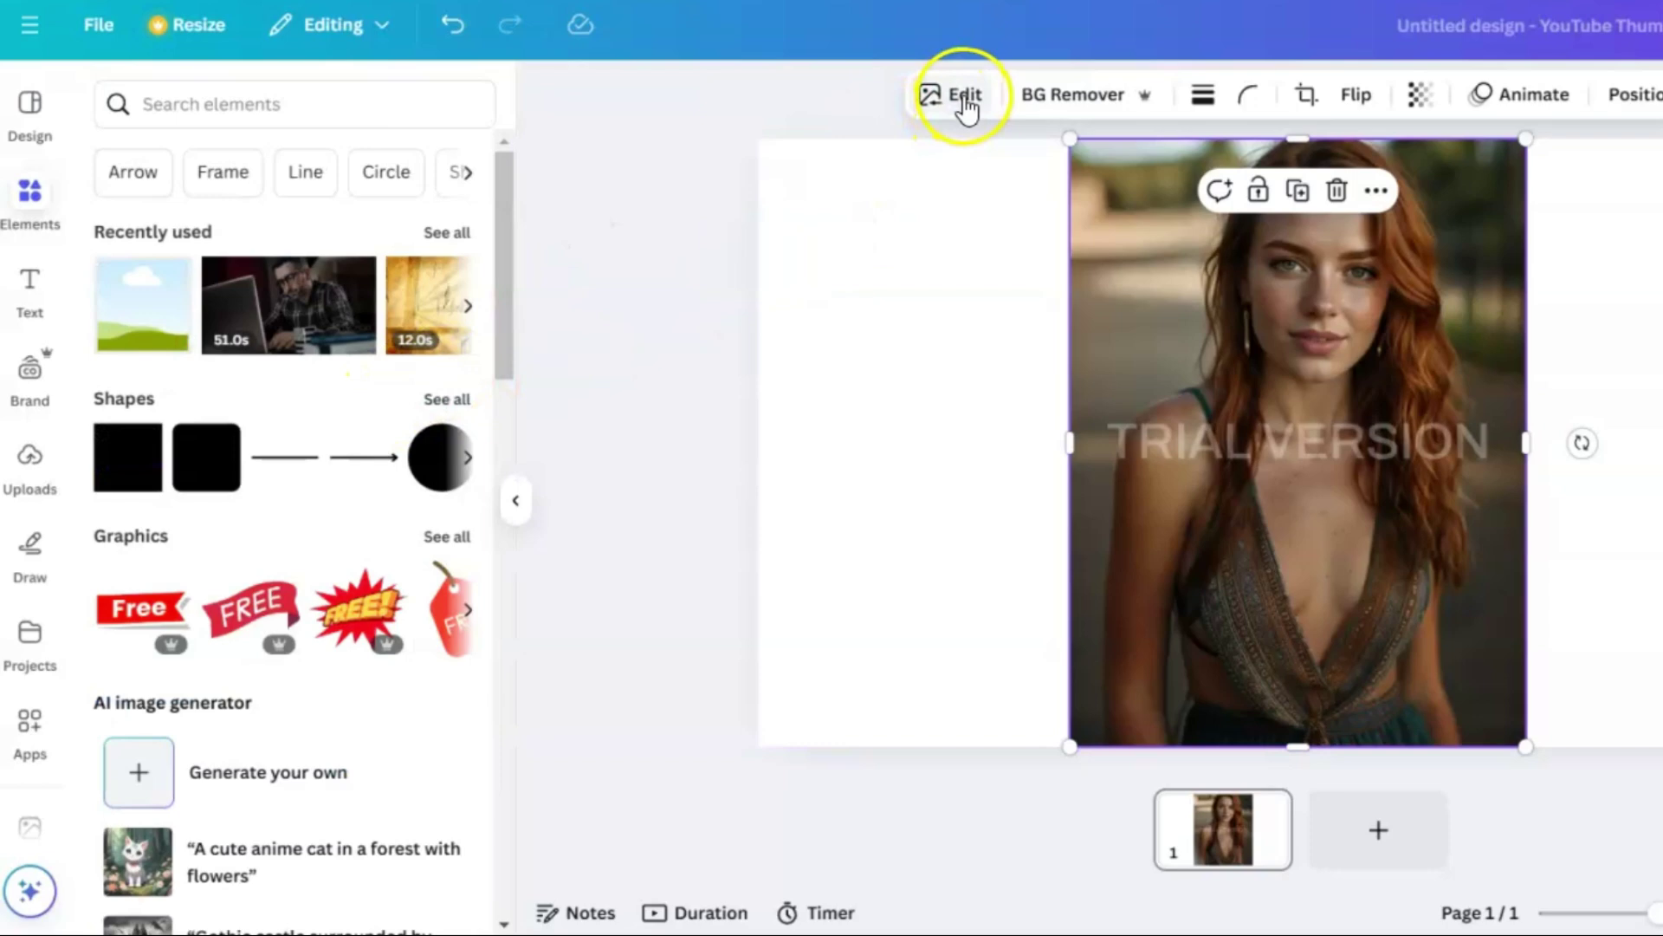
- In Canva, erase the "TRIAL VERSION" text from the woman's image with Magic Eraser
click(953, 97)
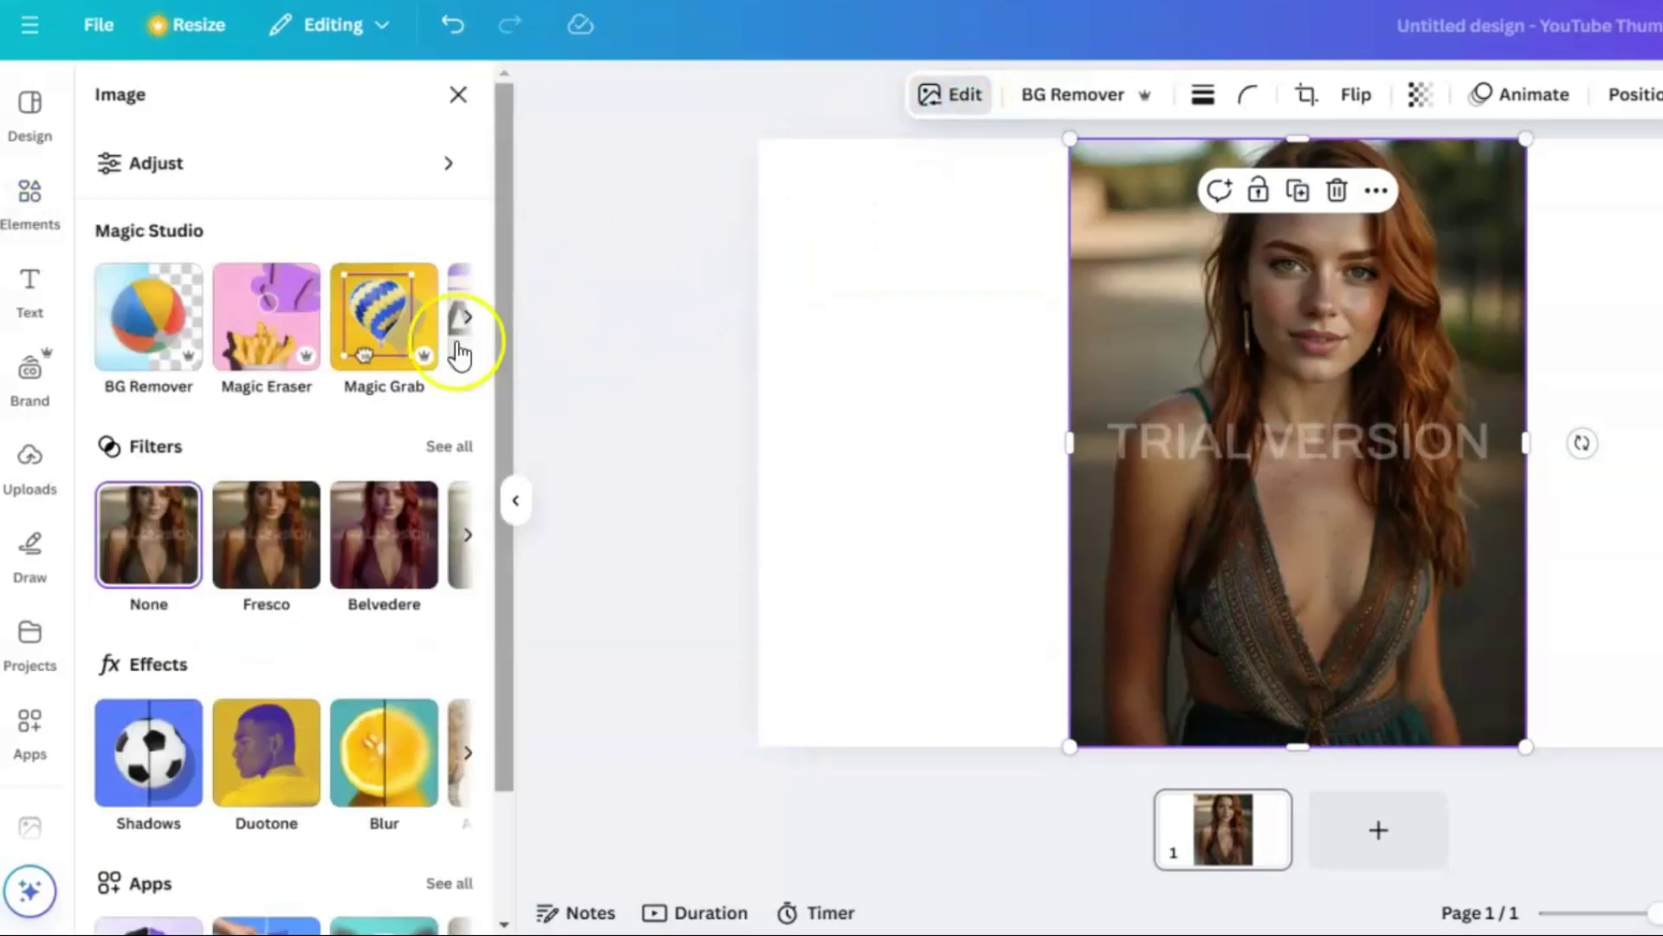
click(282, 336)
mouse_move(1077, 476)
mouse_down()
mouse_move(1062, 460)
mouse_move(1173, 486)
mouse_move(1534, 468)
mouse_move(1002, 453)
mouse_up()
click(295, 373)
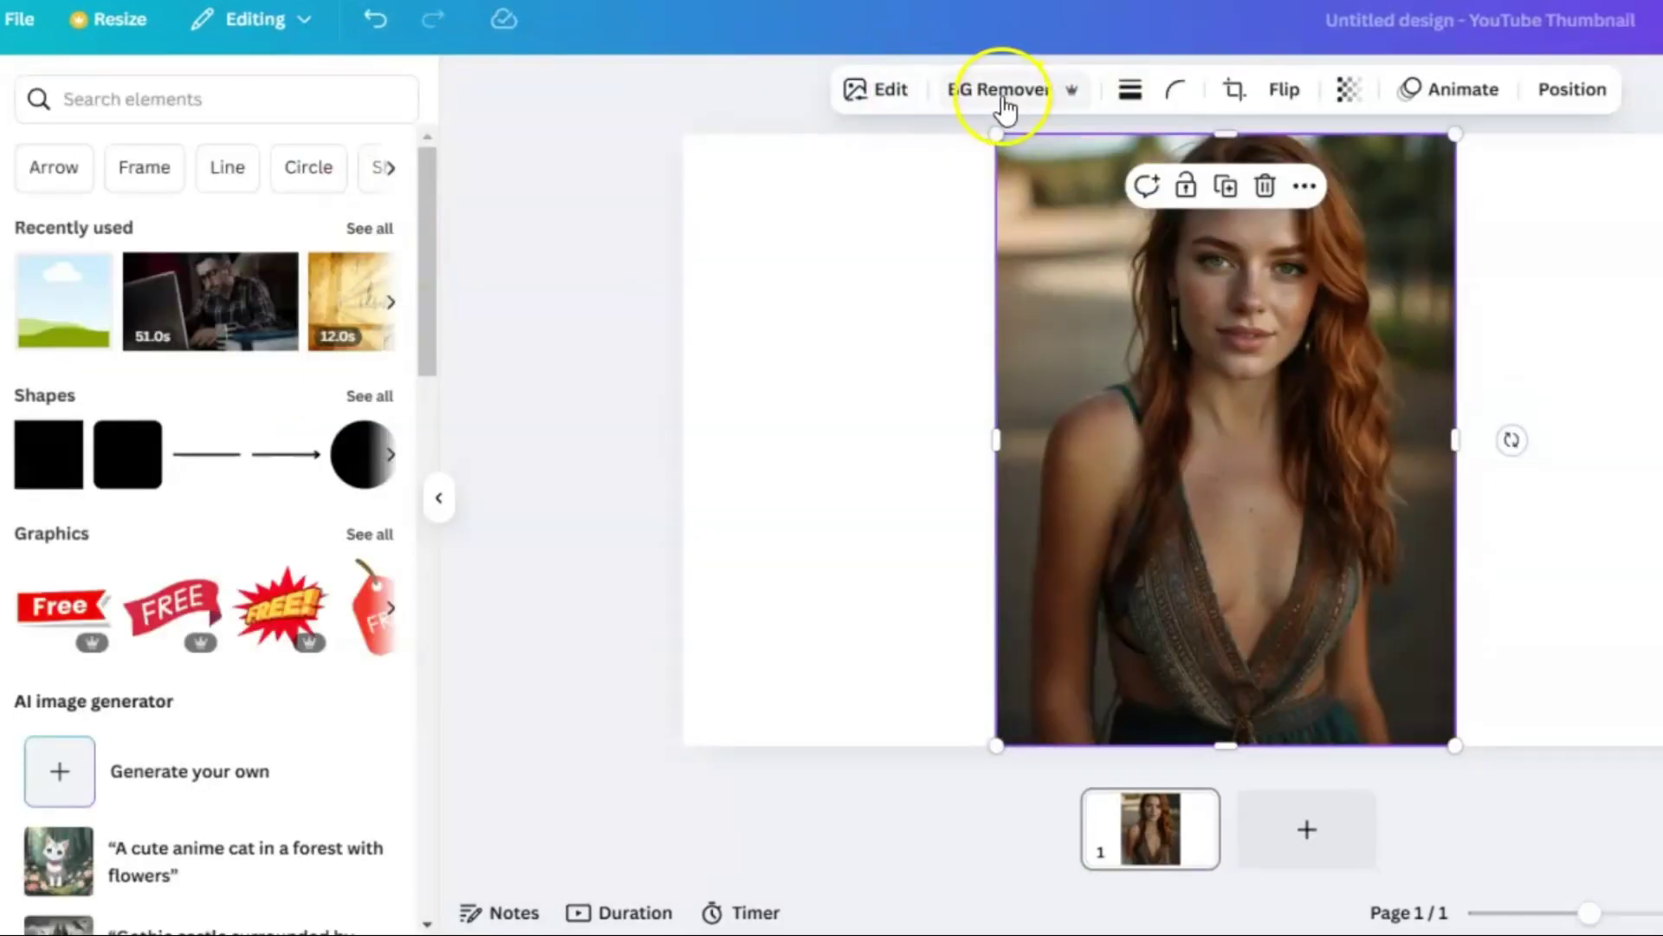
- Remove the background from the woman's image and set the page background to the default solid green
click(1001, 91)
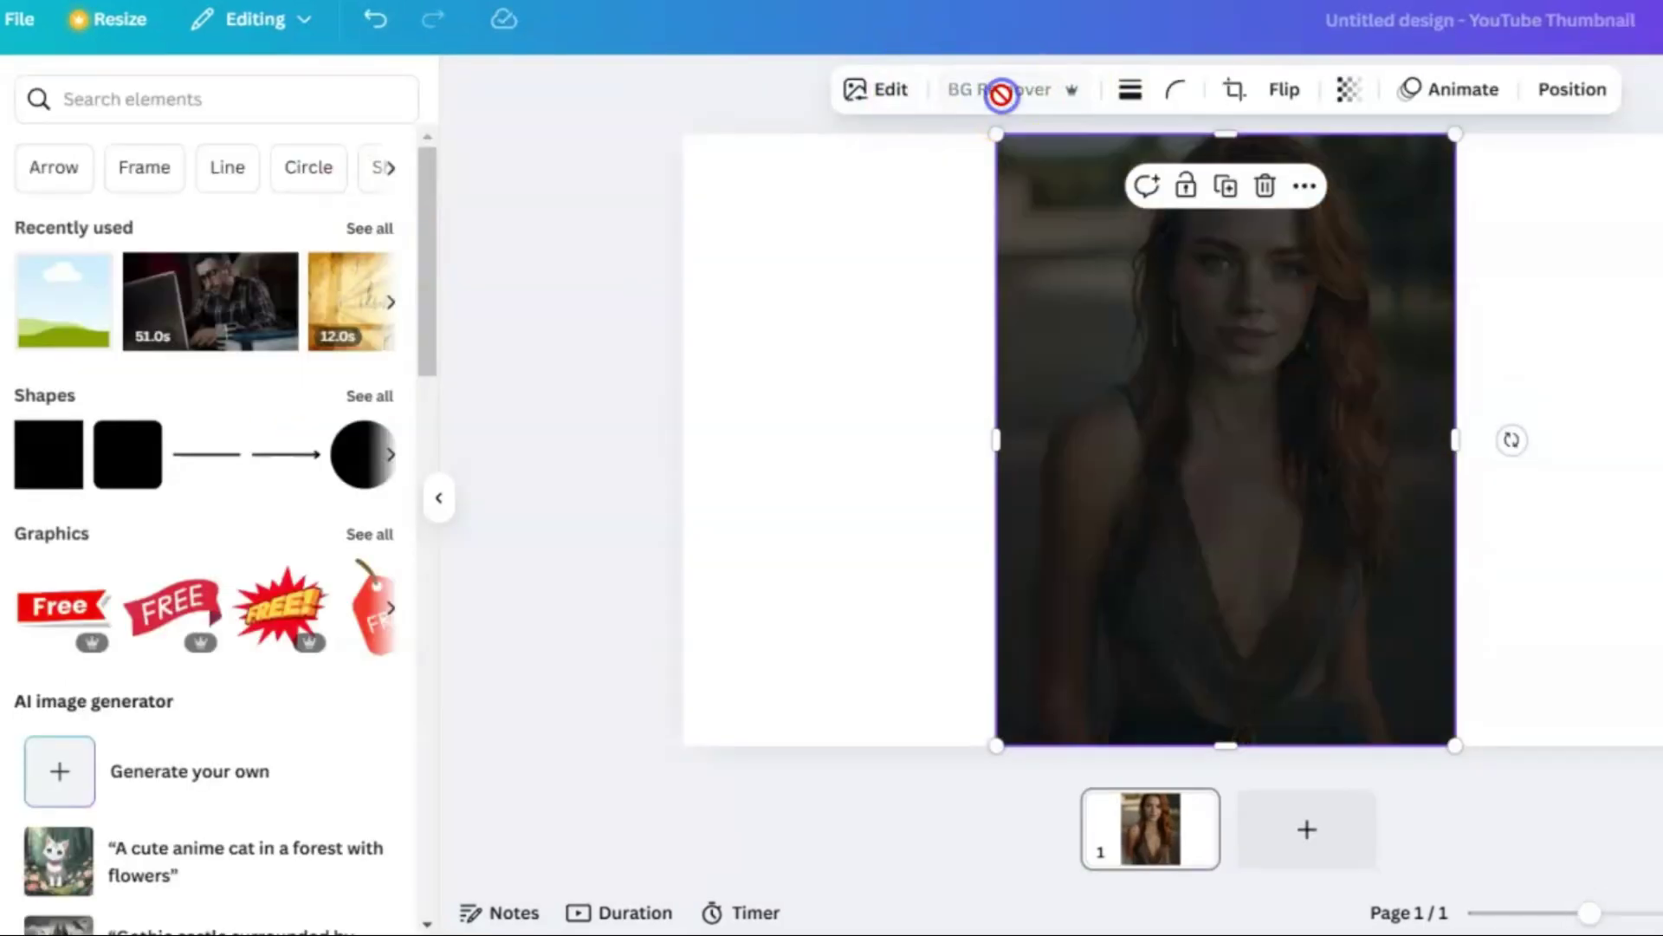
click(1636, 550)
click(1131, 89)
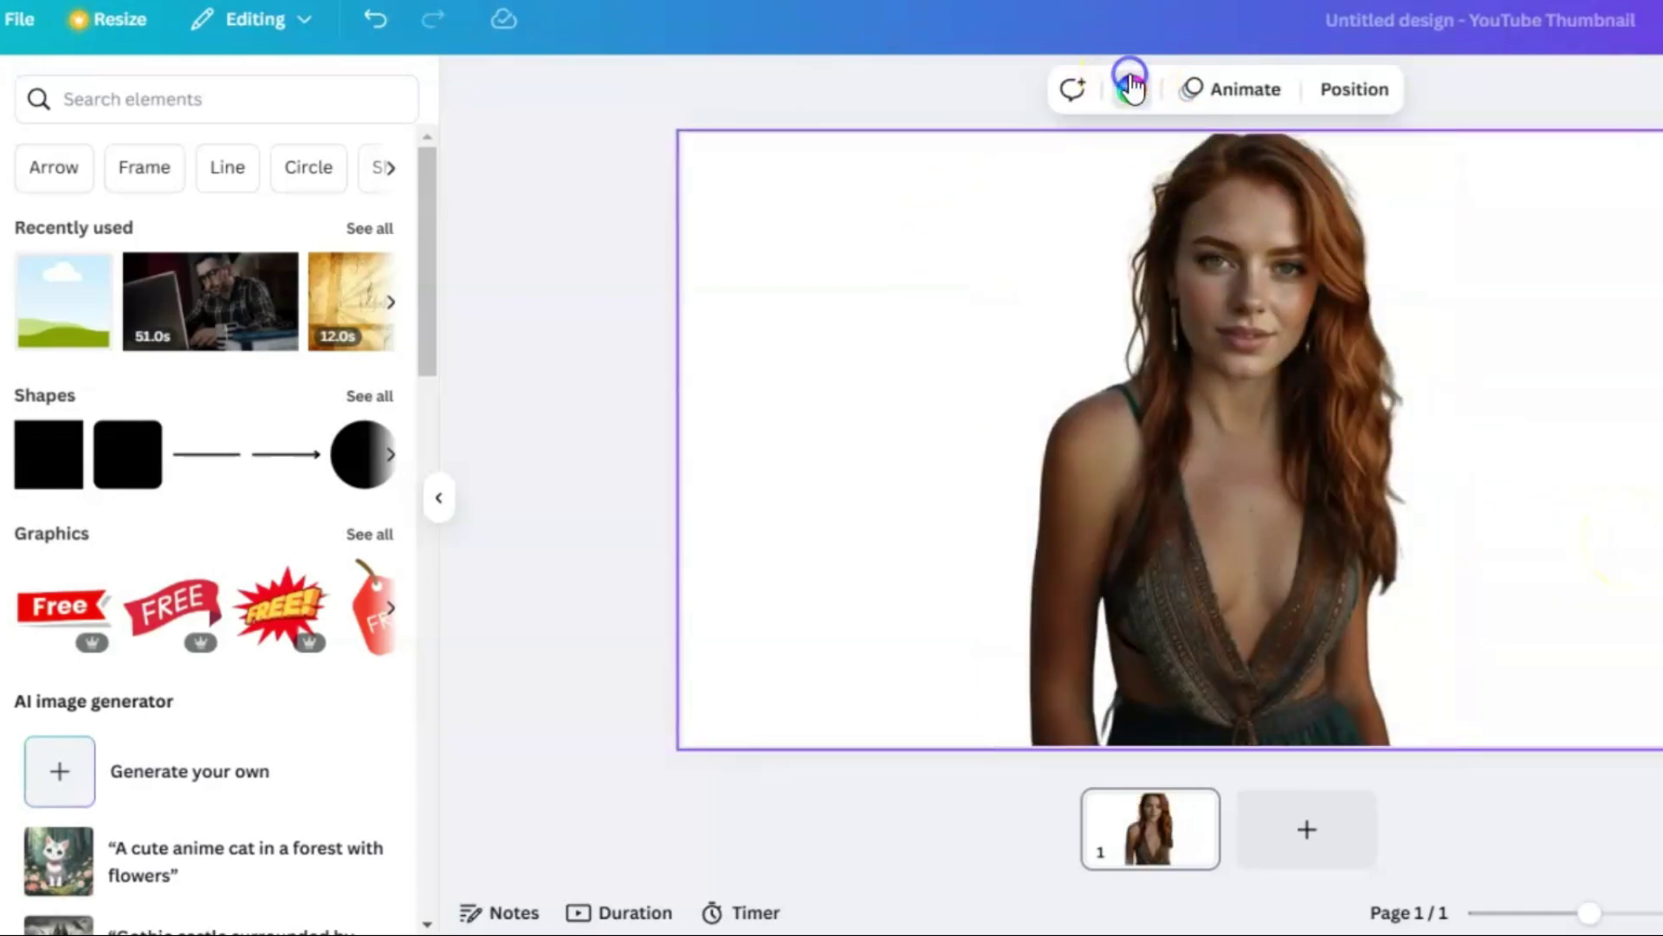
click(45, 909)
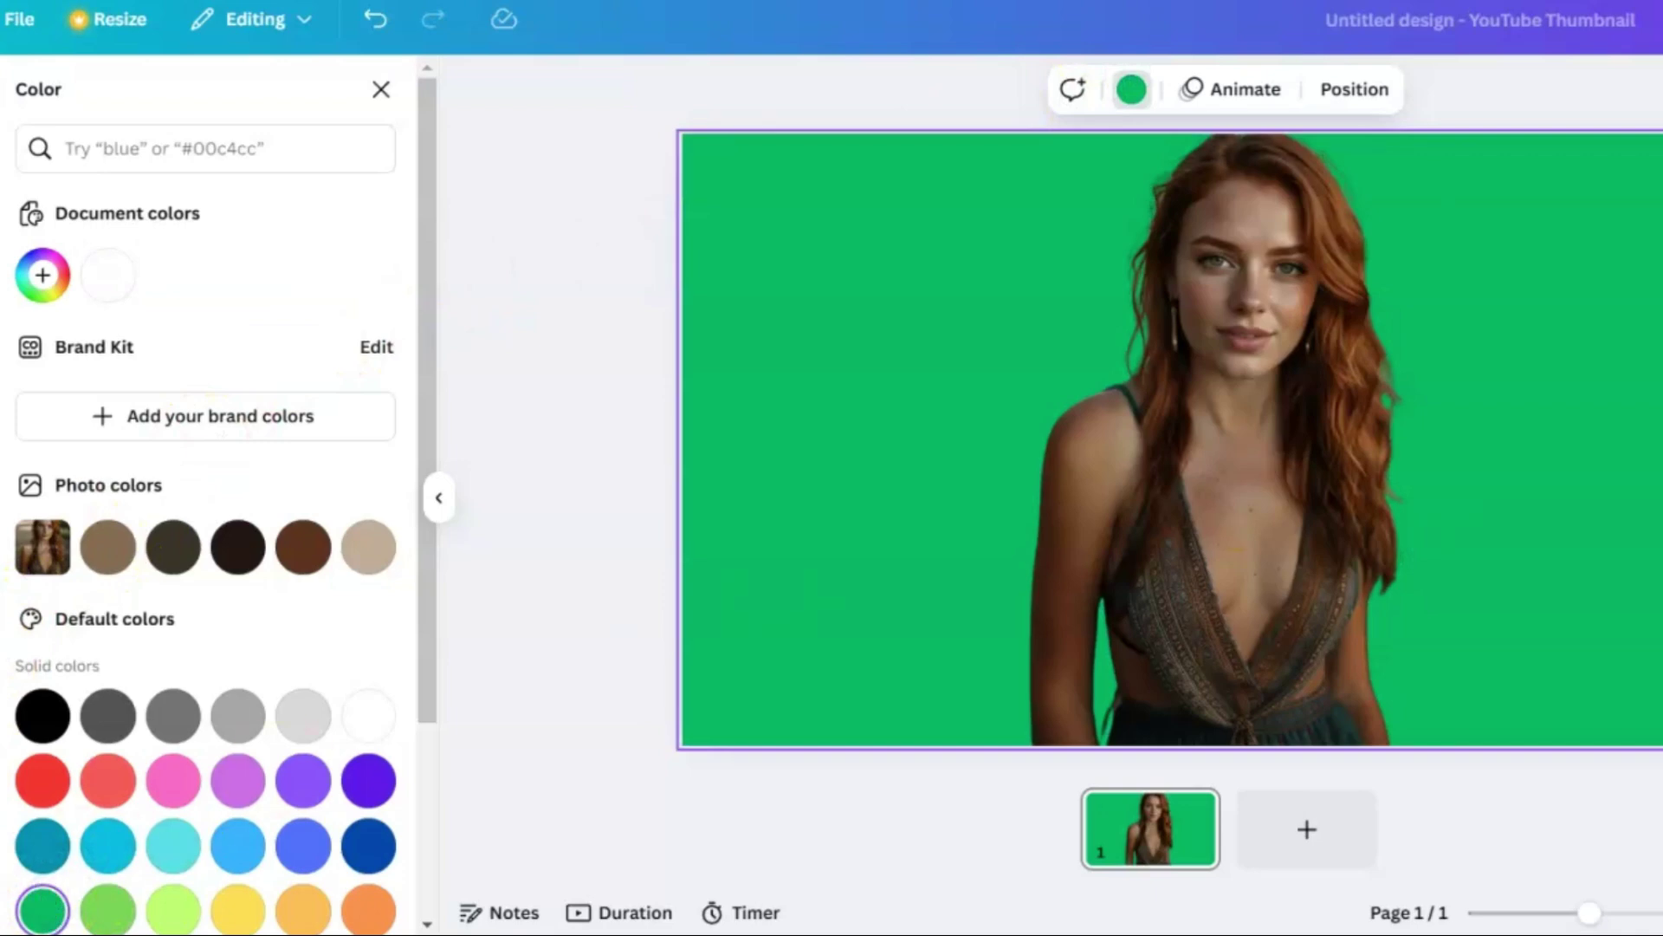
key(Escape)
- Download the green-screen design as a 1,280 × 720 px PNG into the "How to create an avatar" folder
click(850, 182)
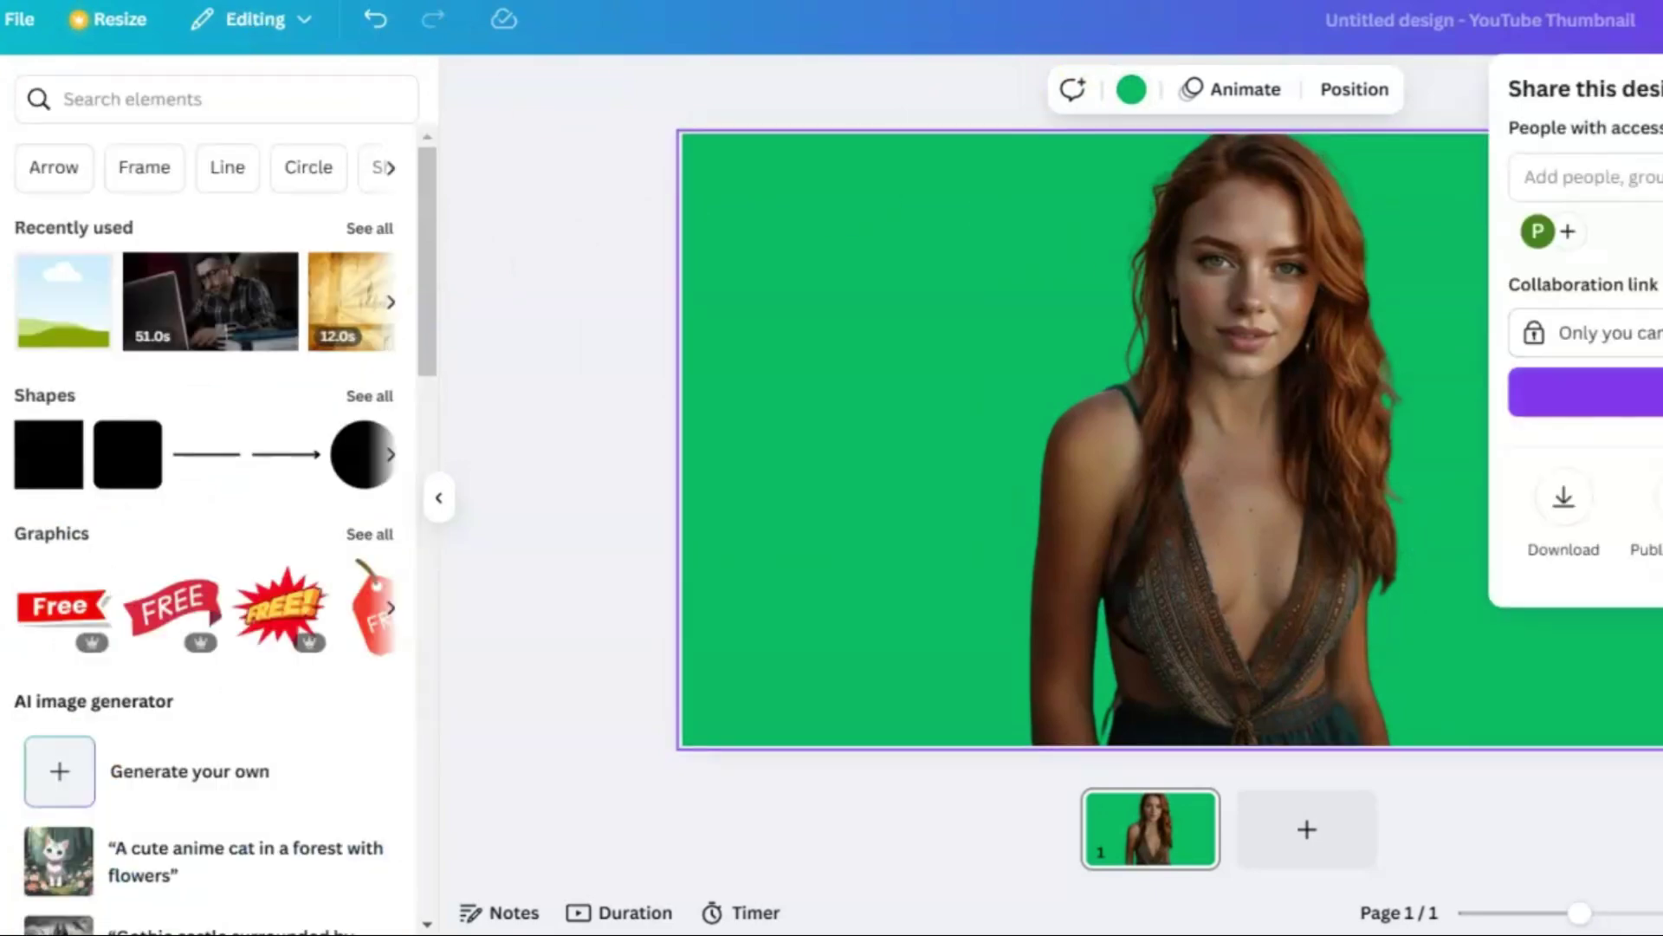
click(1563, 501)
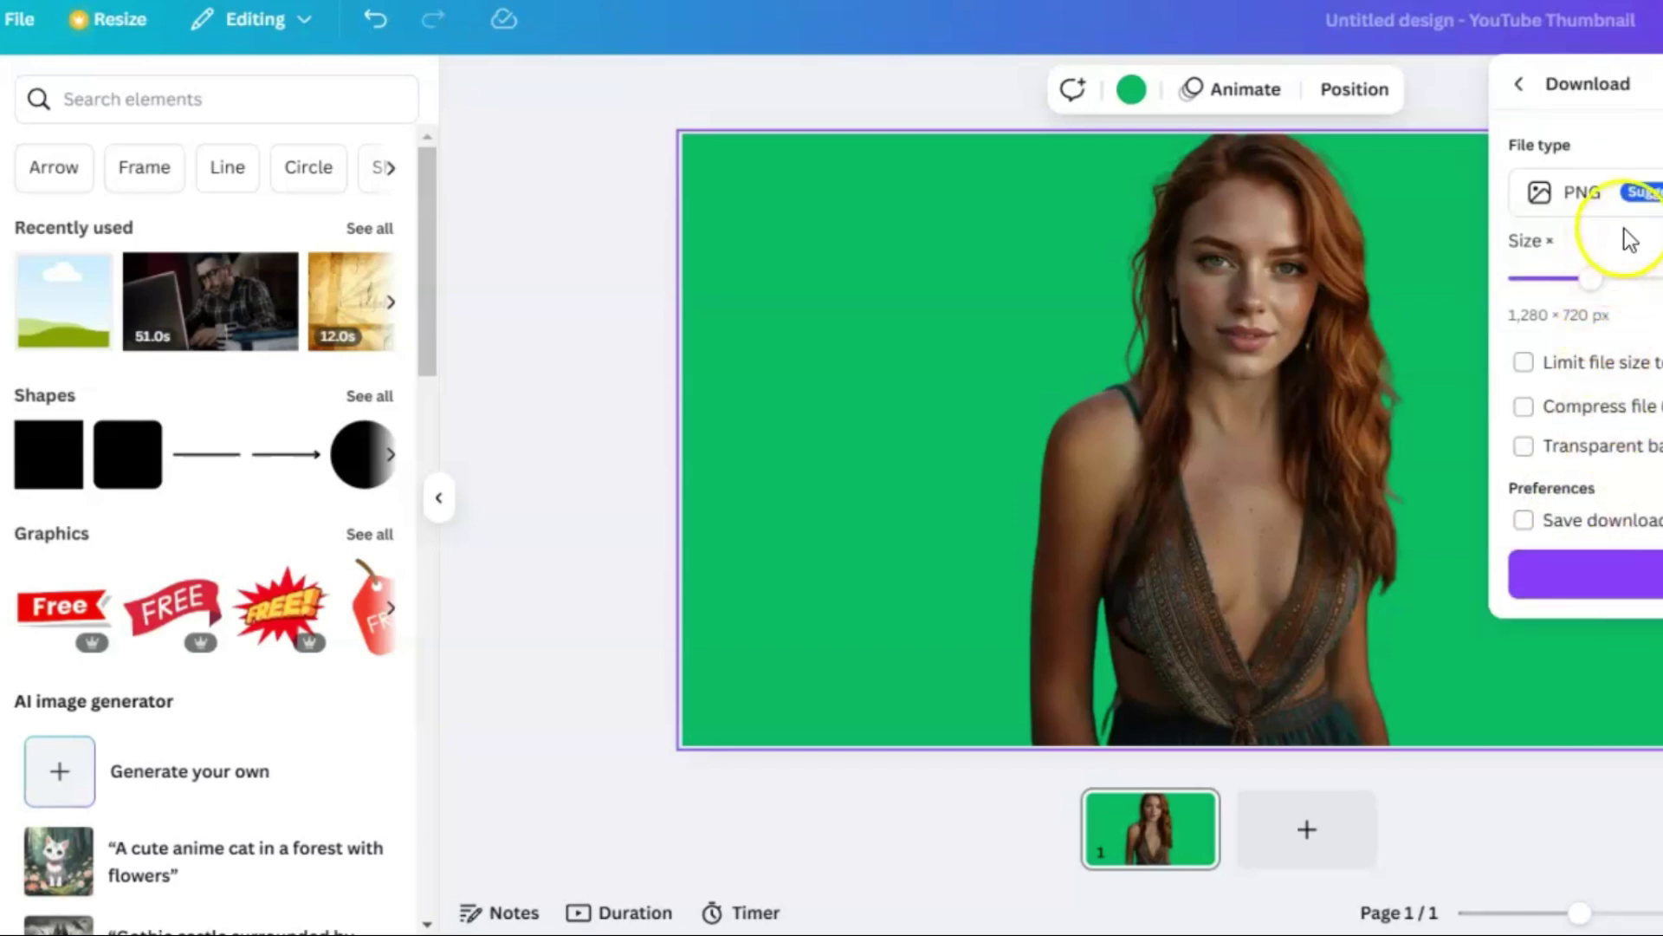
click(1586, 573)
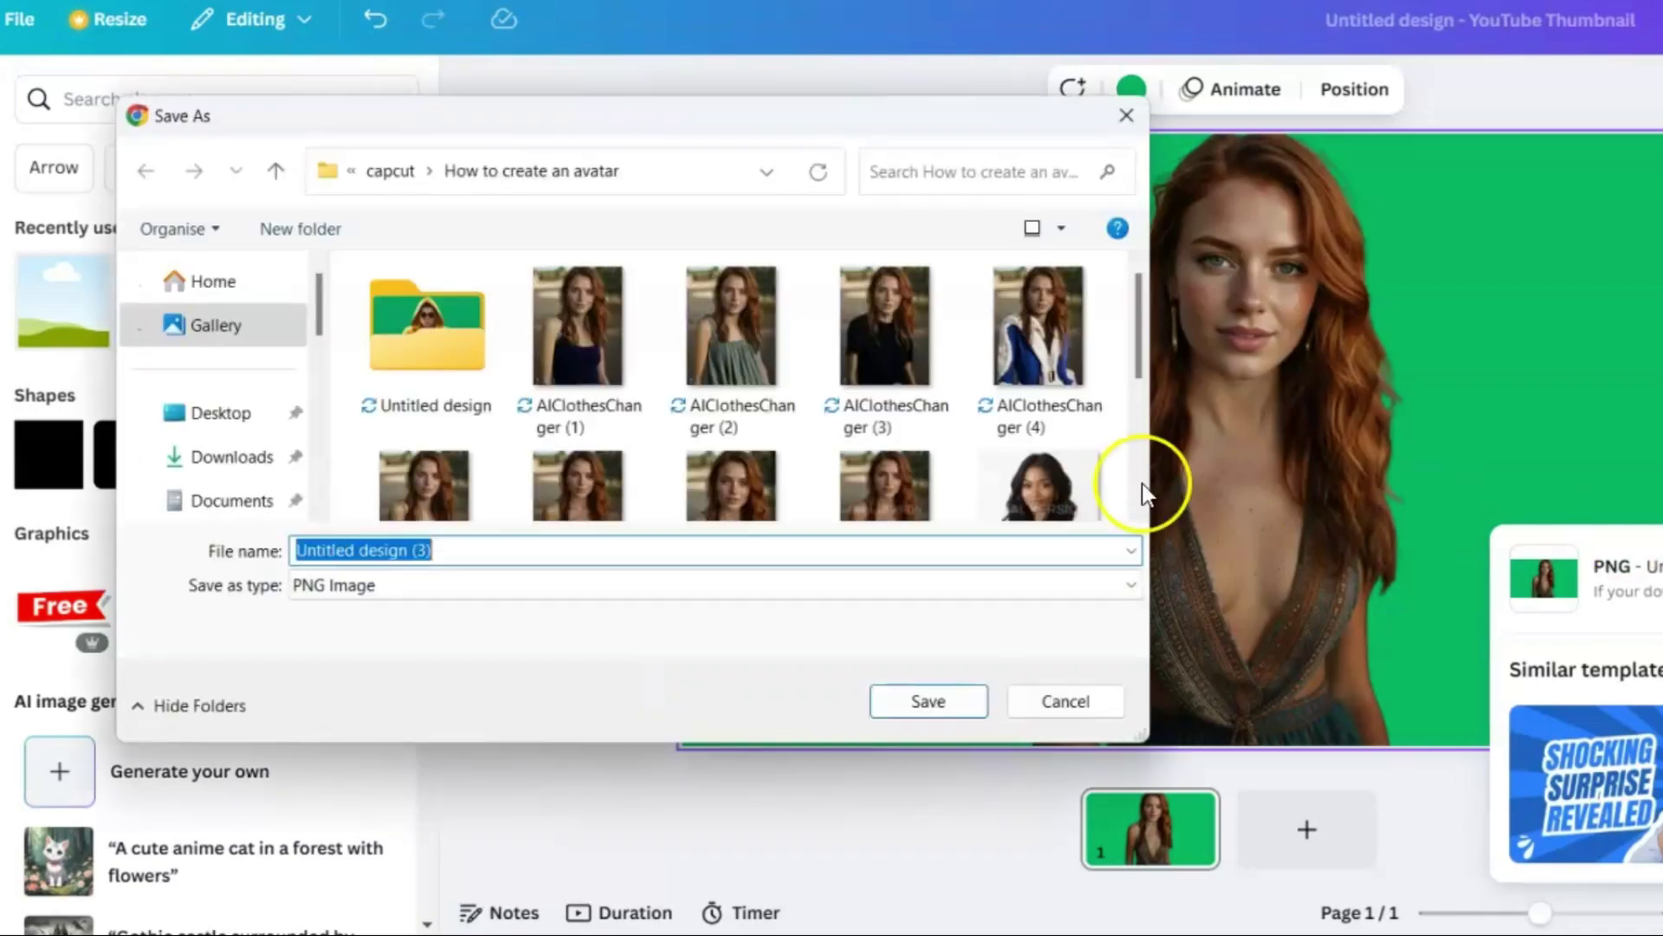
click(938, 700)
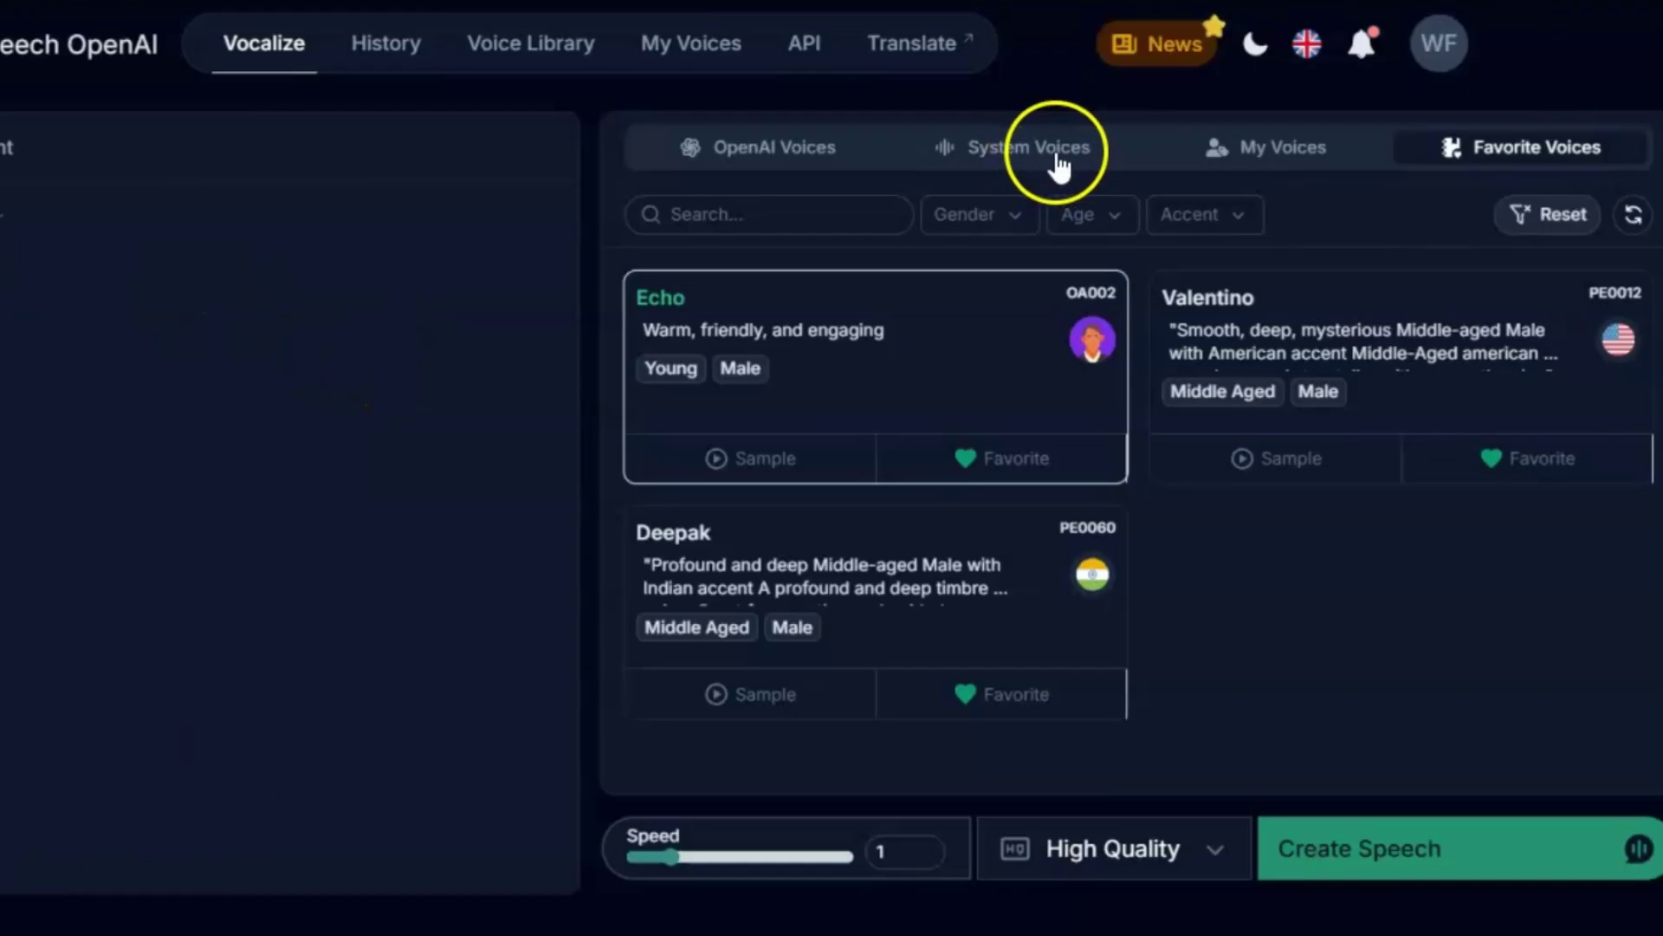
- Browse the system voices, play the sample of the young American female voice Alice and select that voice
click(1049, 159)
scroll(1049, 420, down, 12)
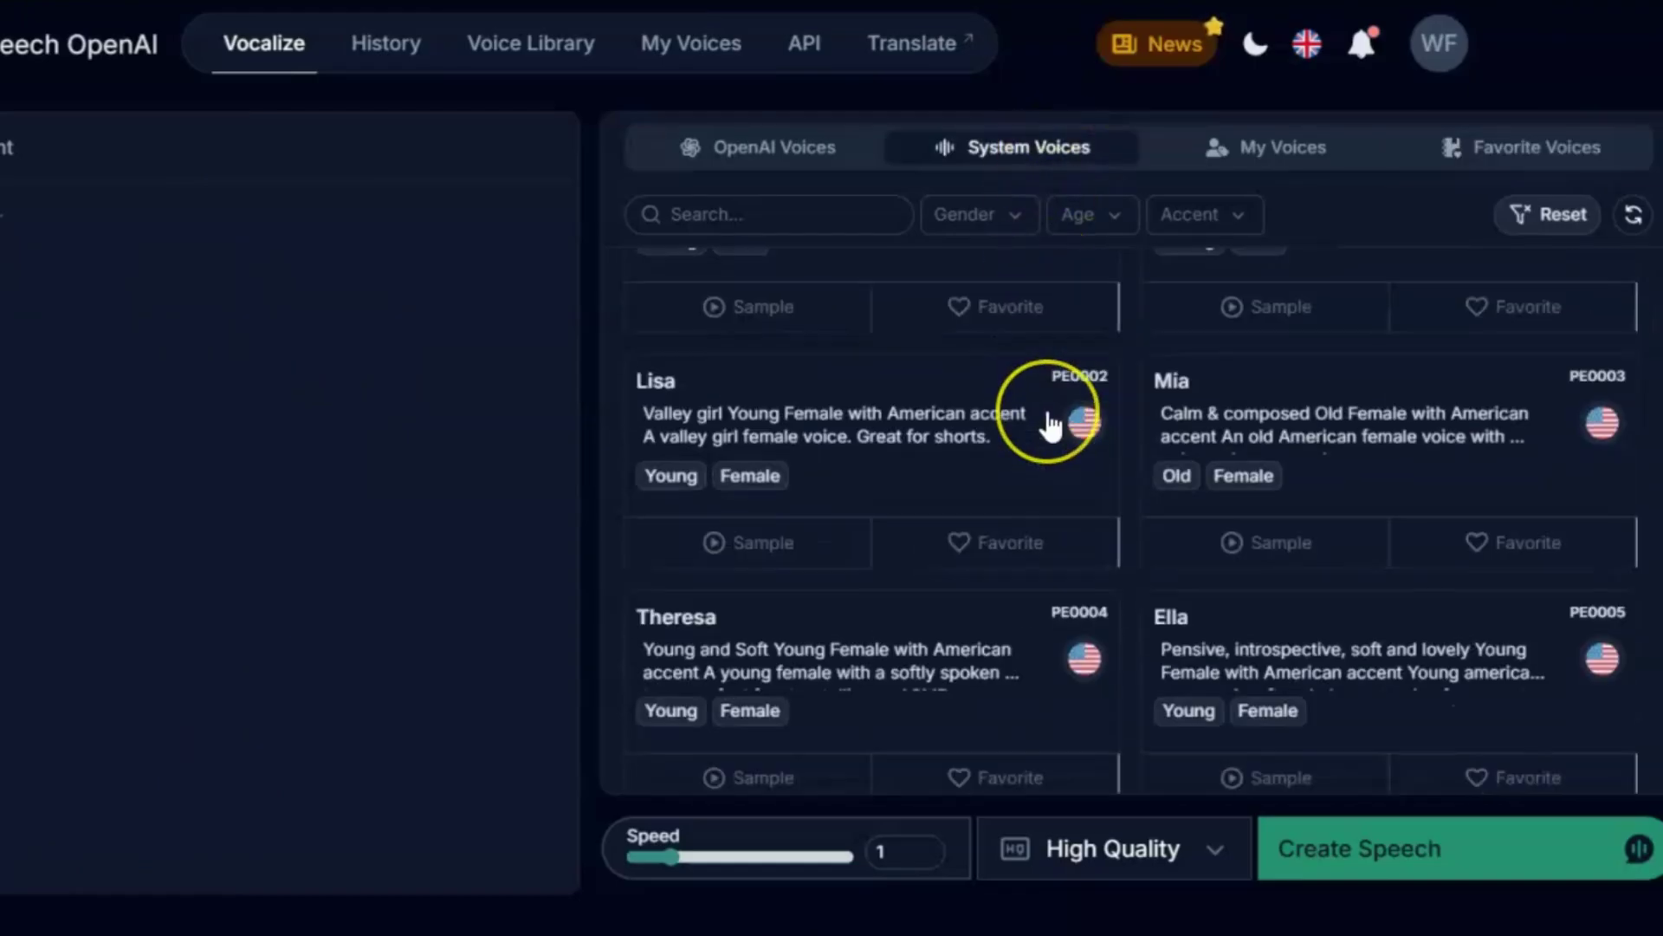
scroll(1051, 424, down, 2)
scroll(1049, 421, up, 2)
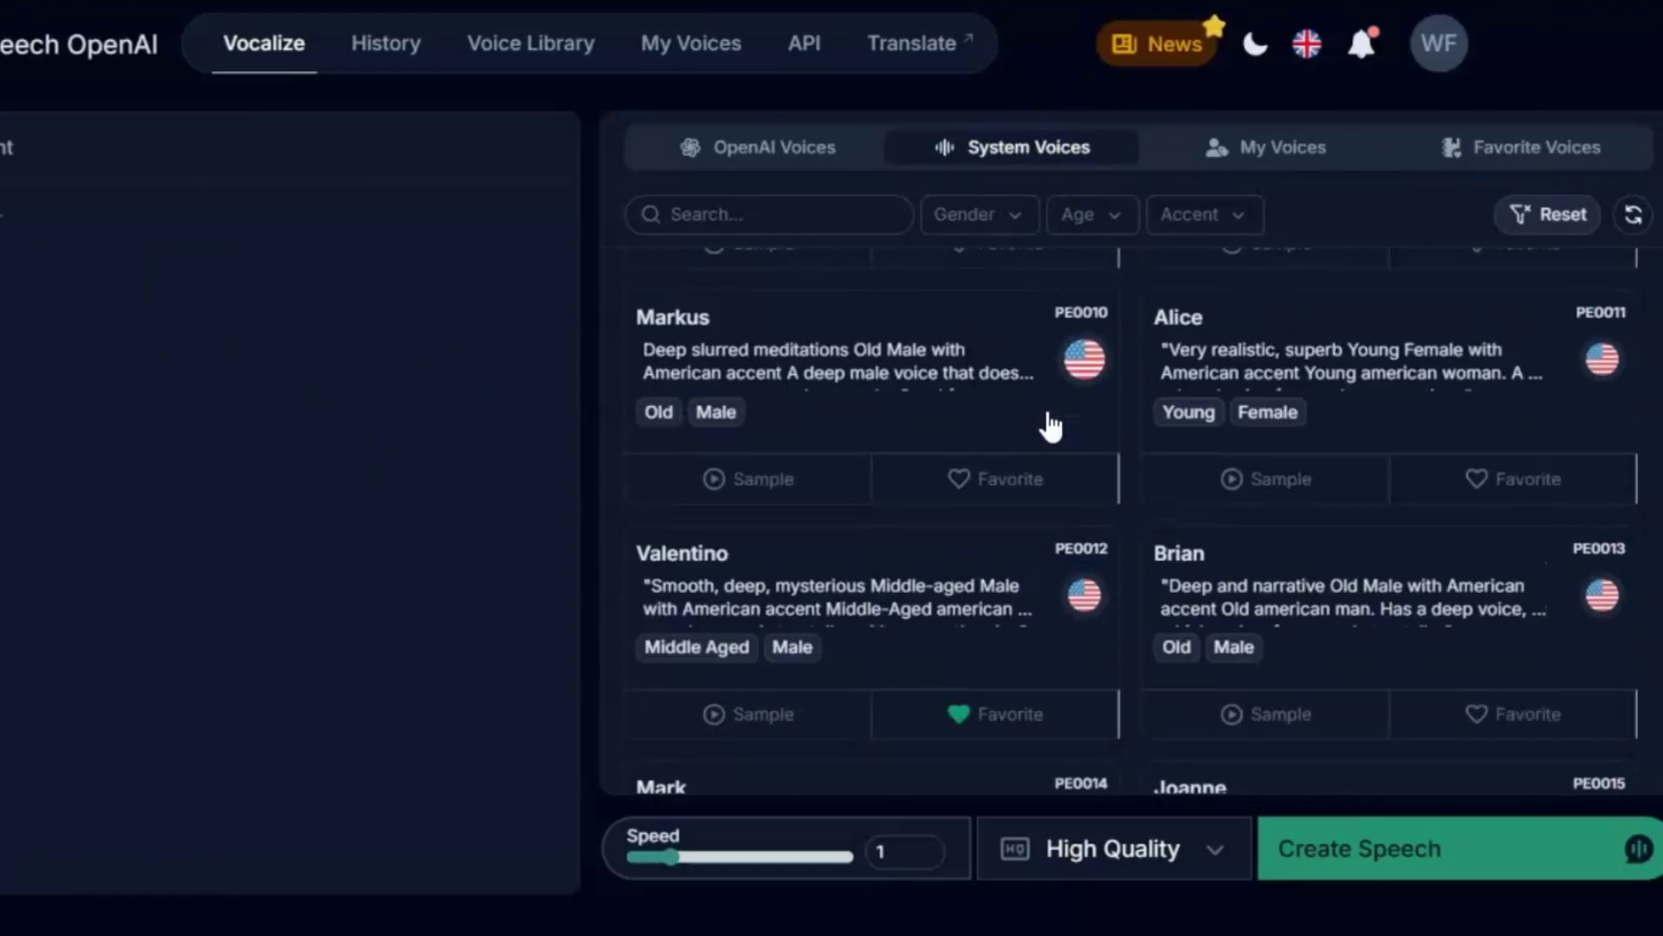
click(1286, 369)
click(1248, 479)
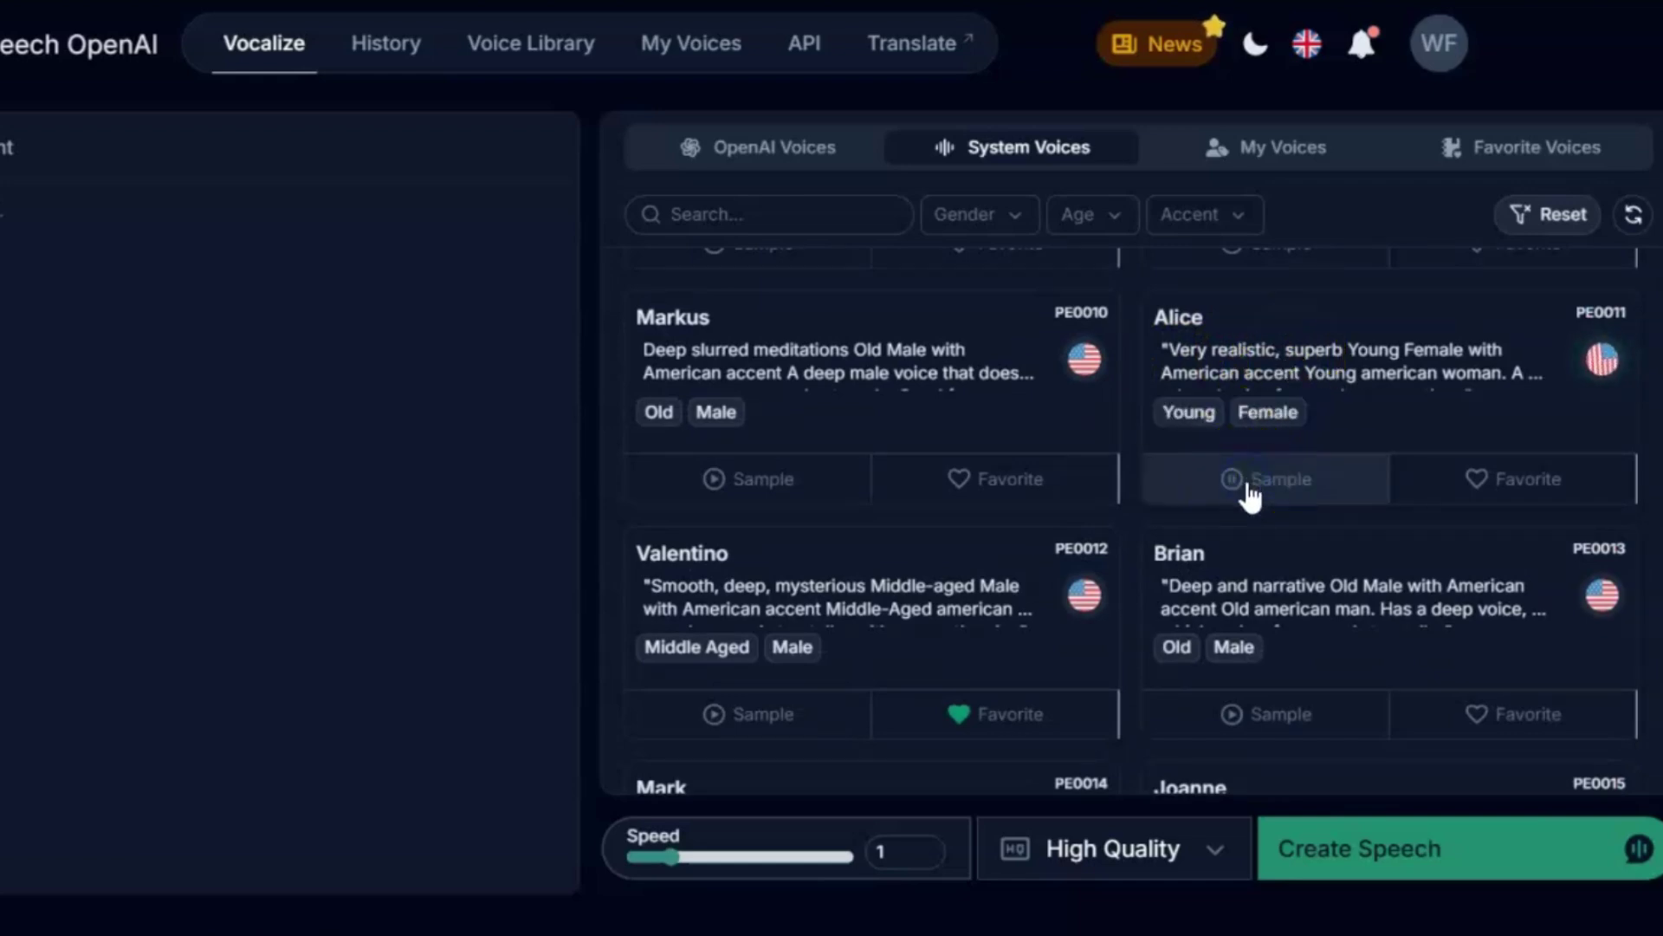
click(1248, 503)
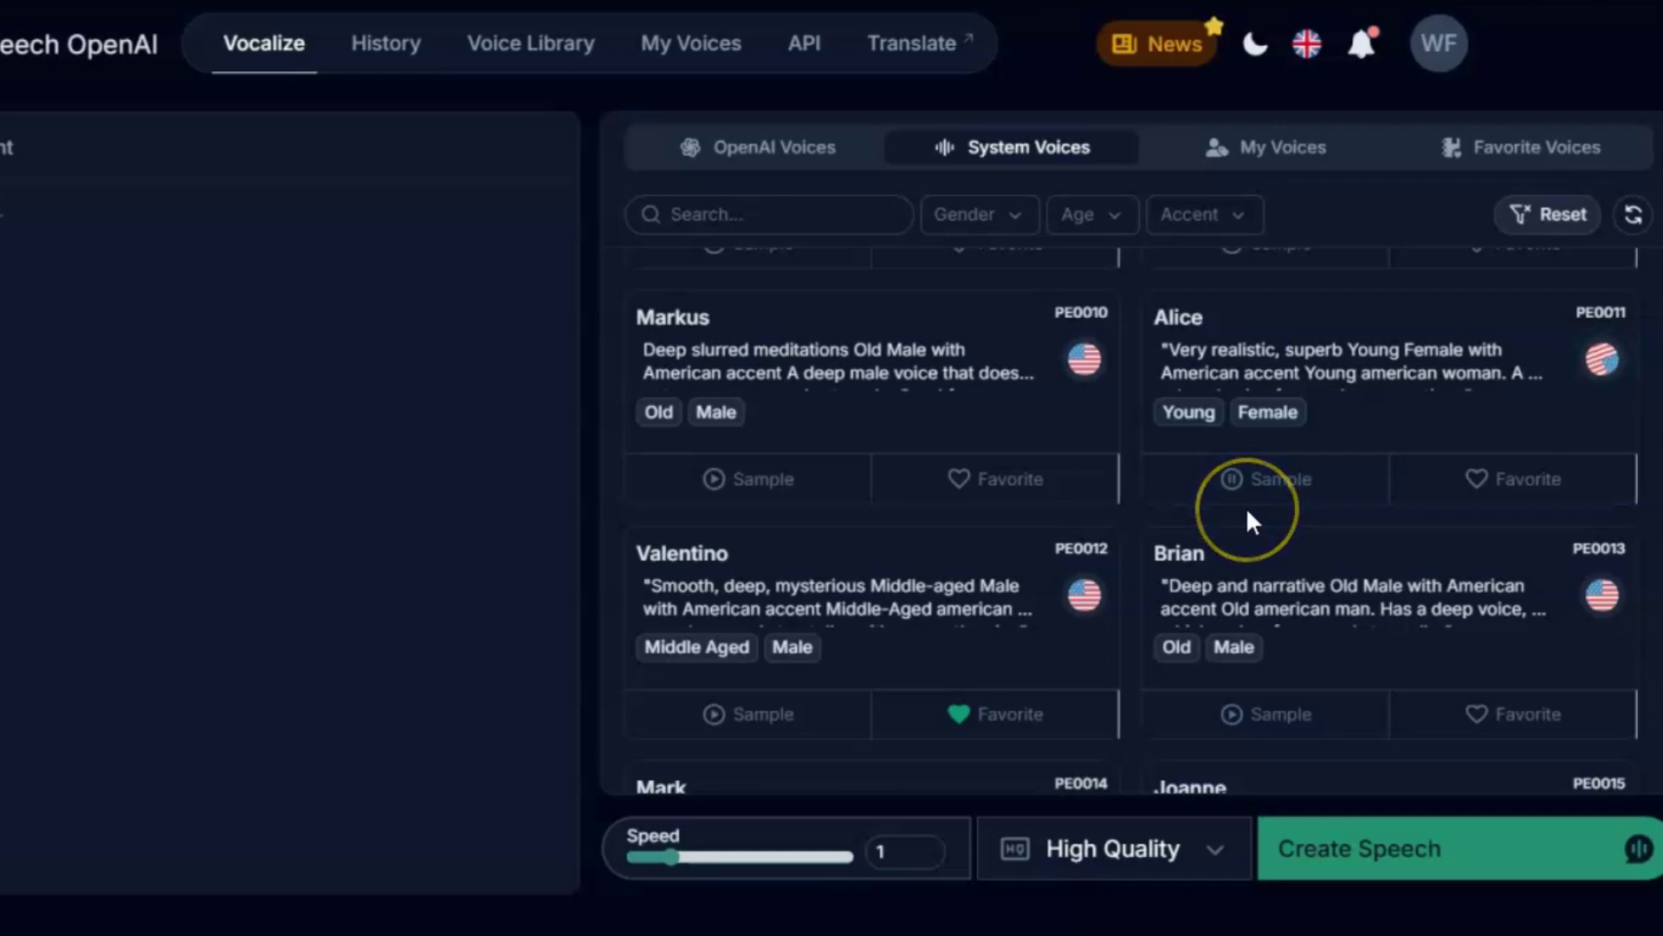
- Generate High Quality speech from the script beginning "Next, remove the watermarks" and play the result from the history
click(356, 506)
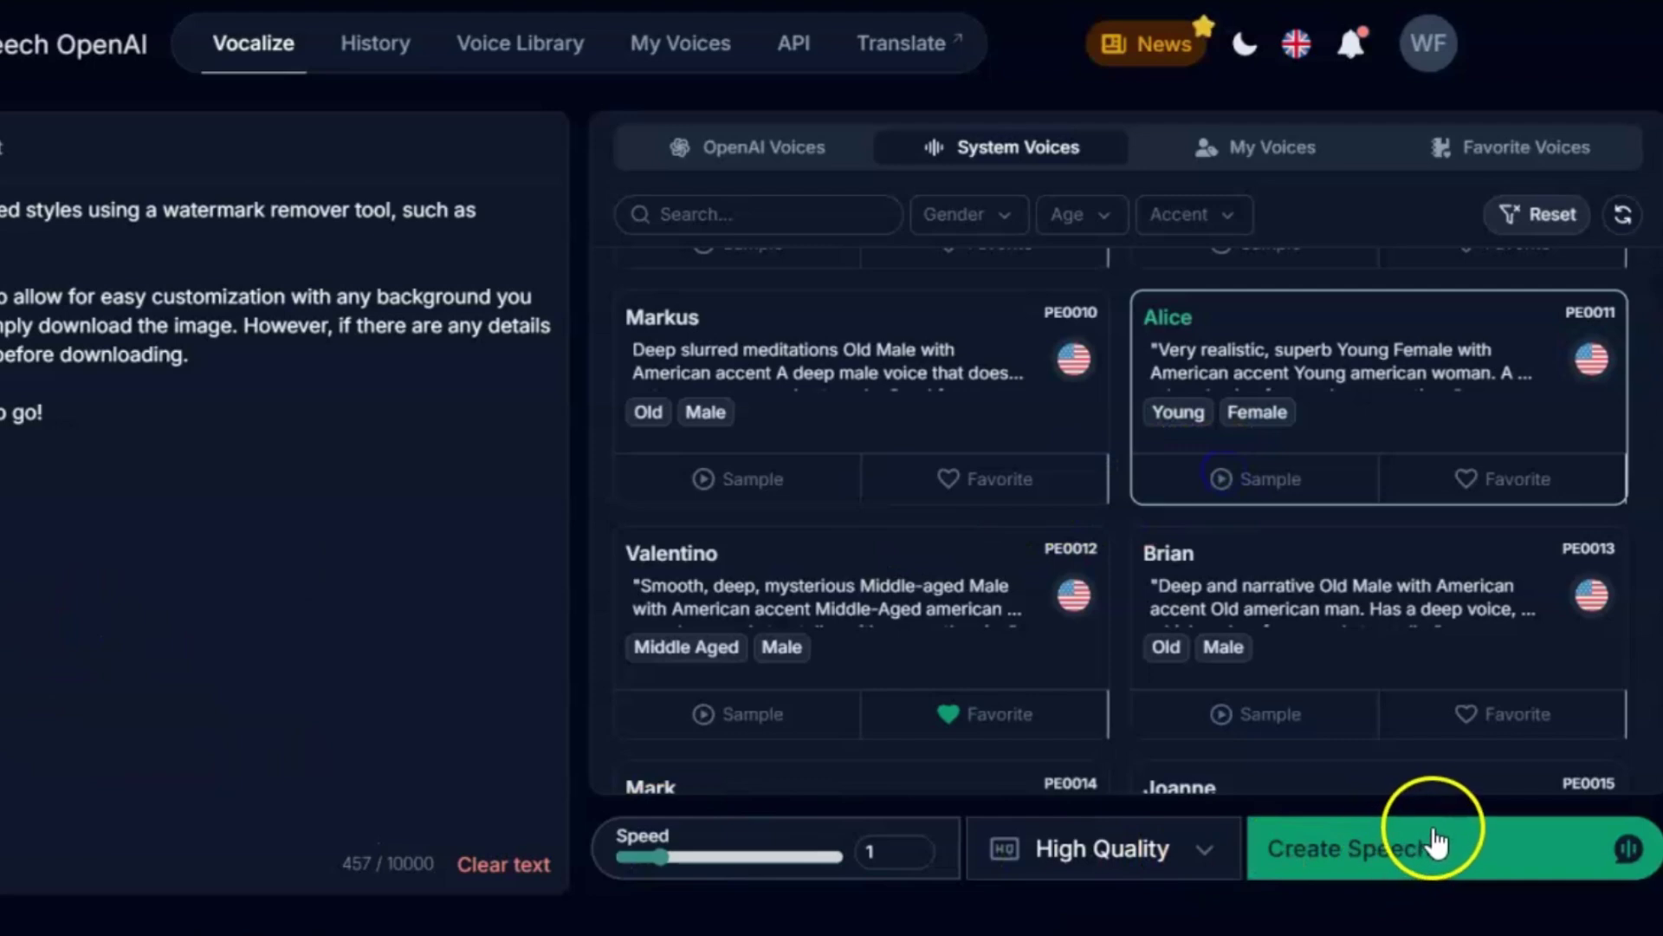
click(1362, 864)
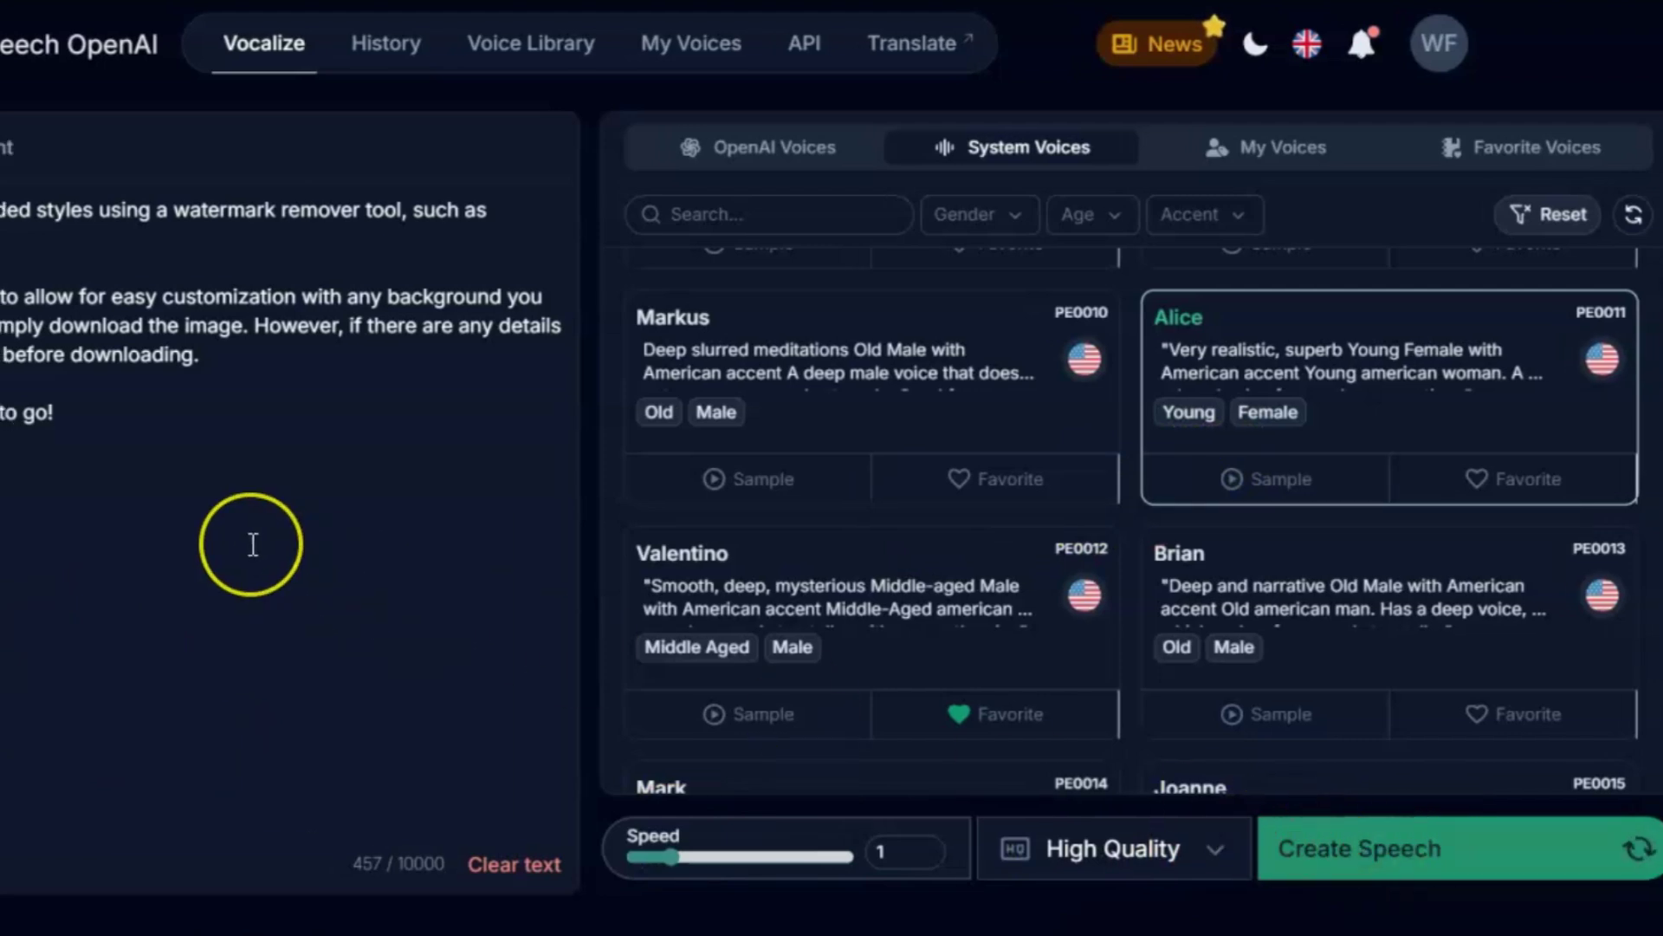
click(386, 43)
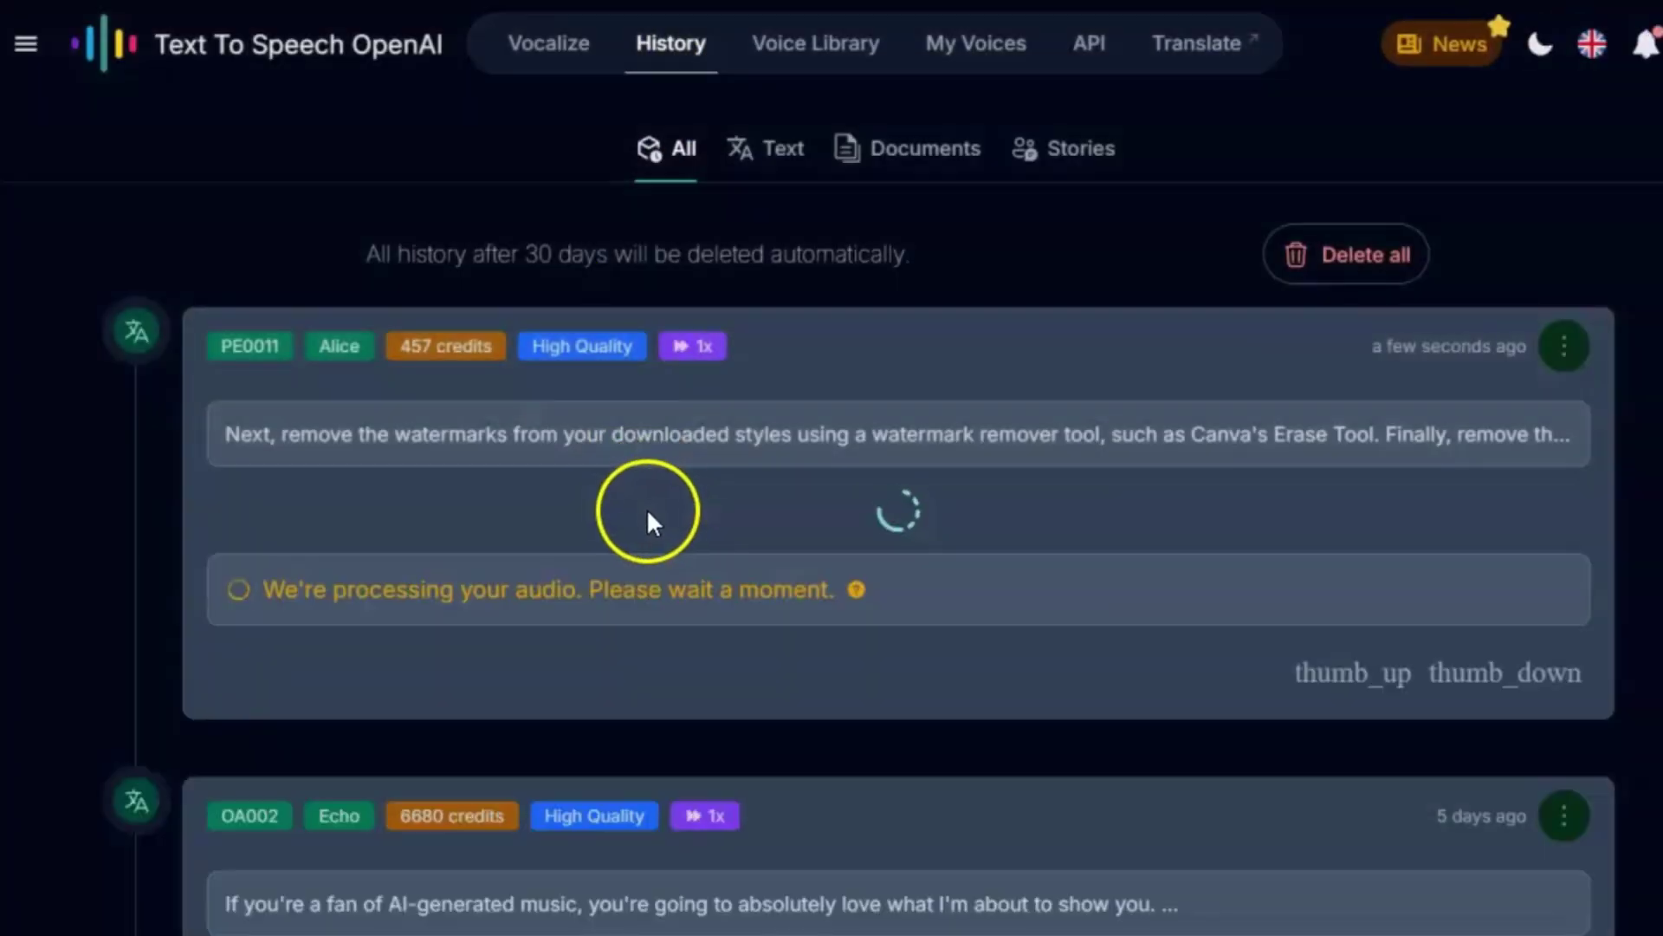
click(457, 592)
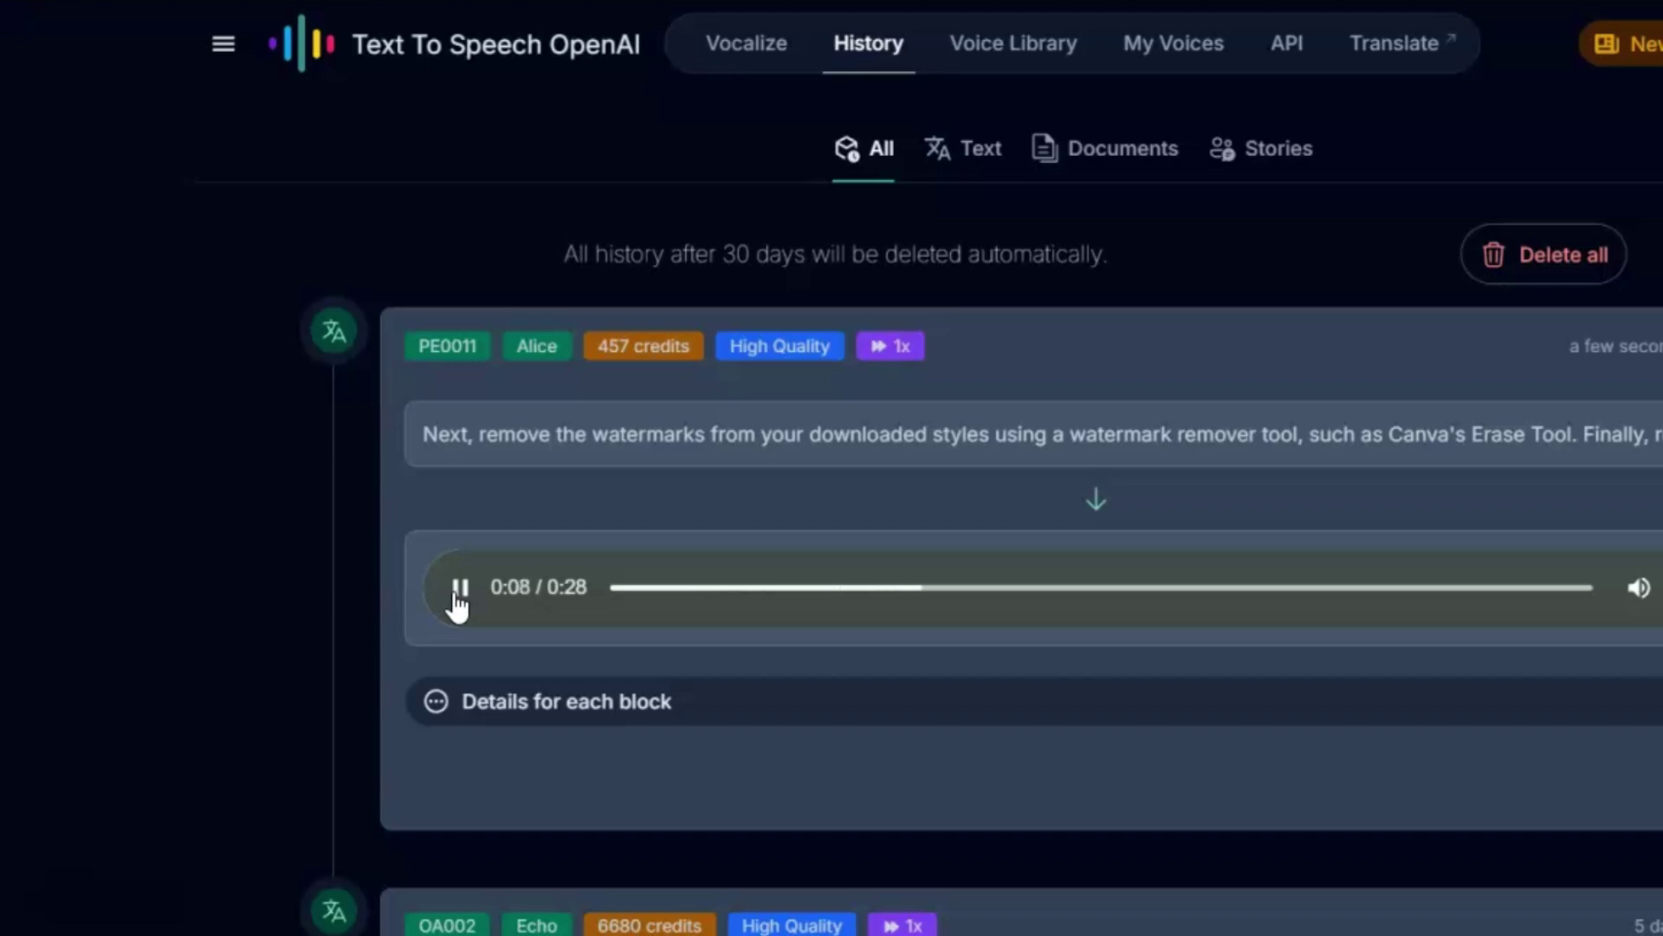
click(908, 523)
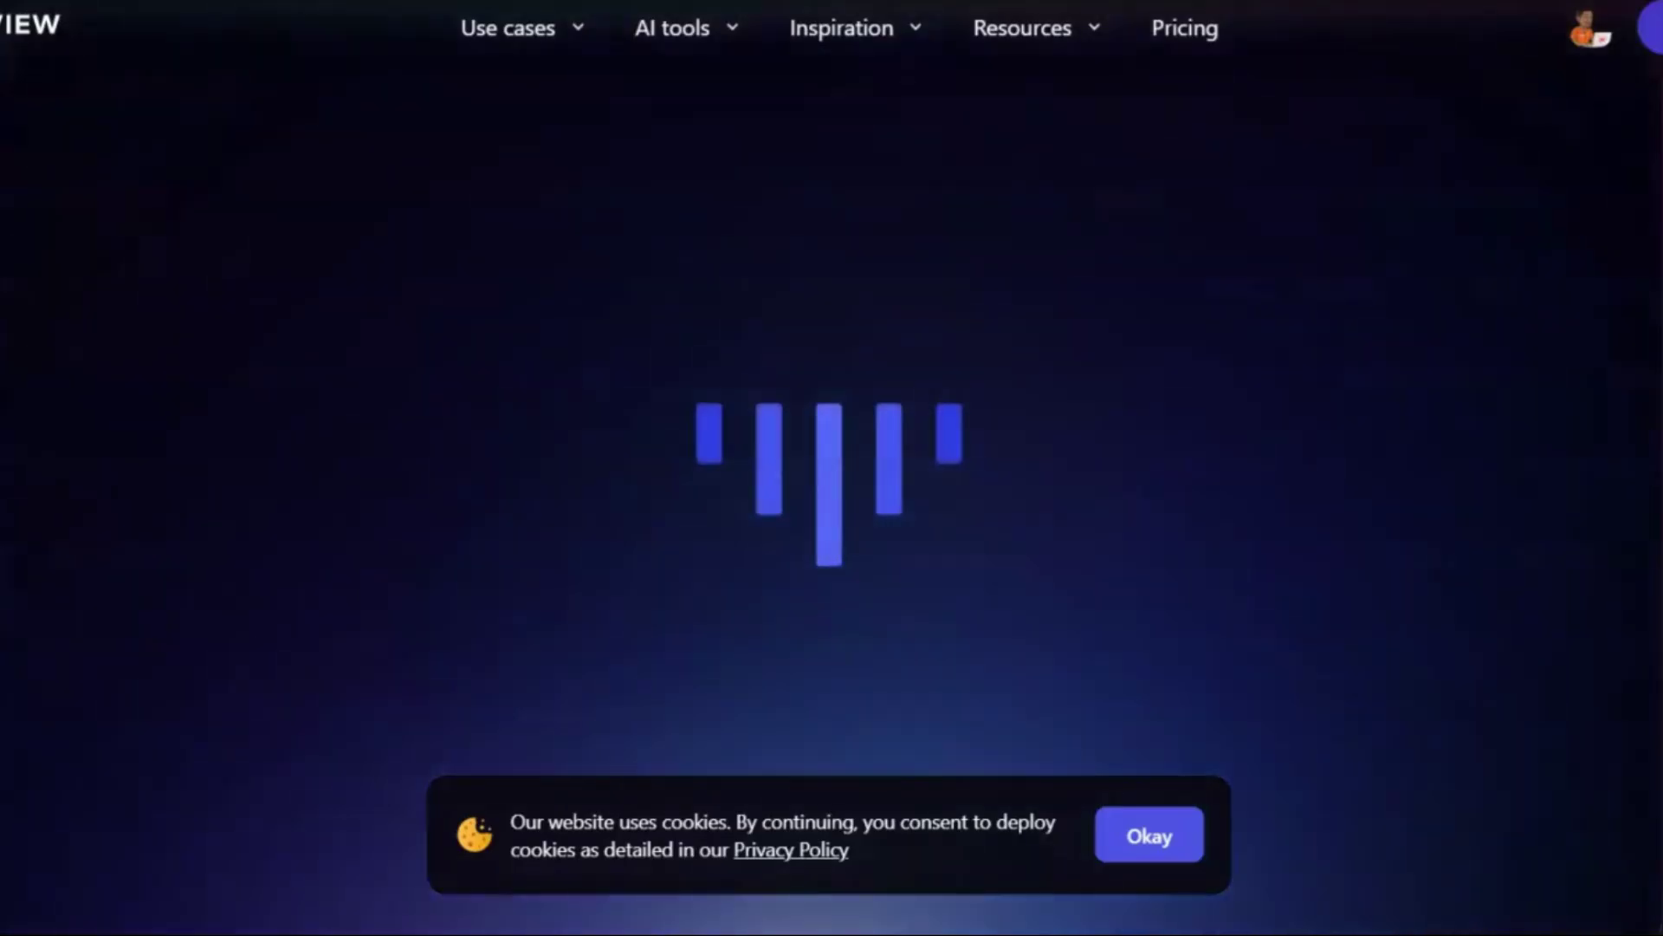
- Look over the Topview home page and open its AI Talking Photo tool page
scroll(832, 468, down, 10)
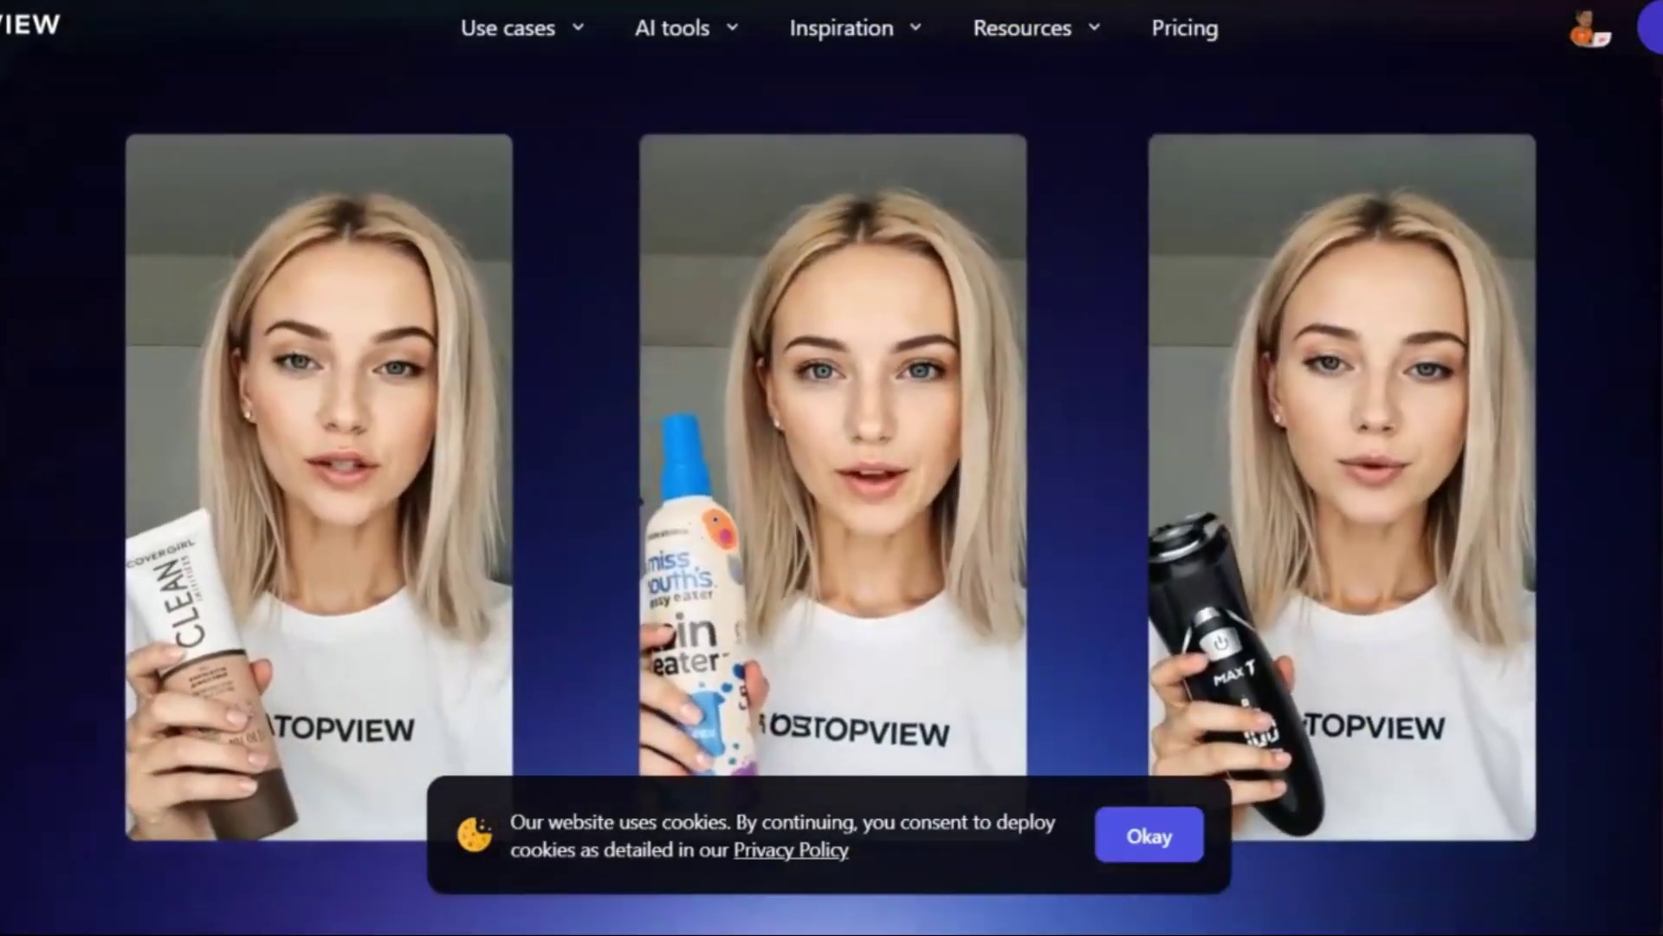
scroll(832, 468, down, 5)
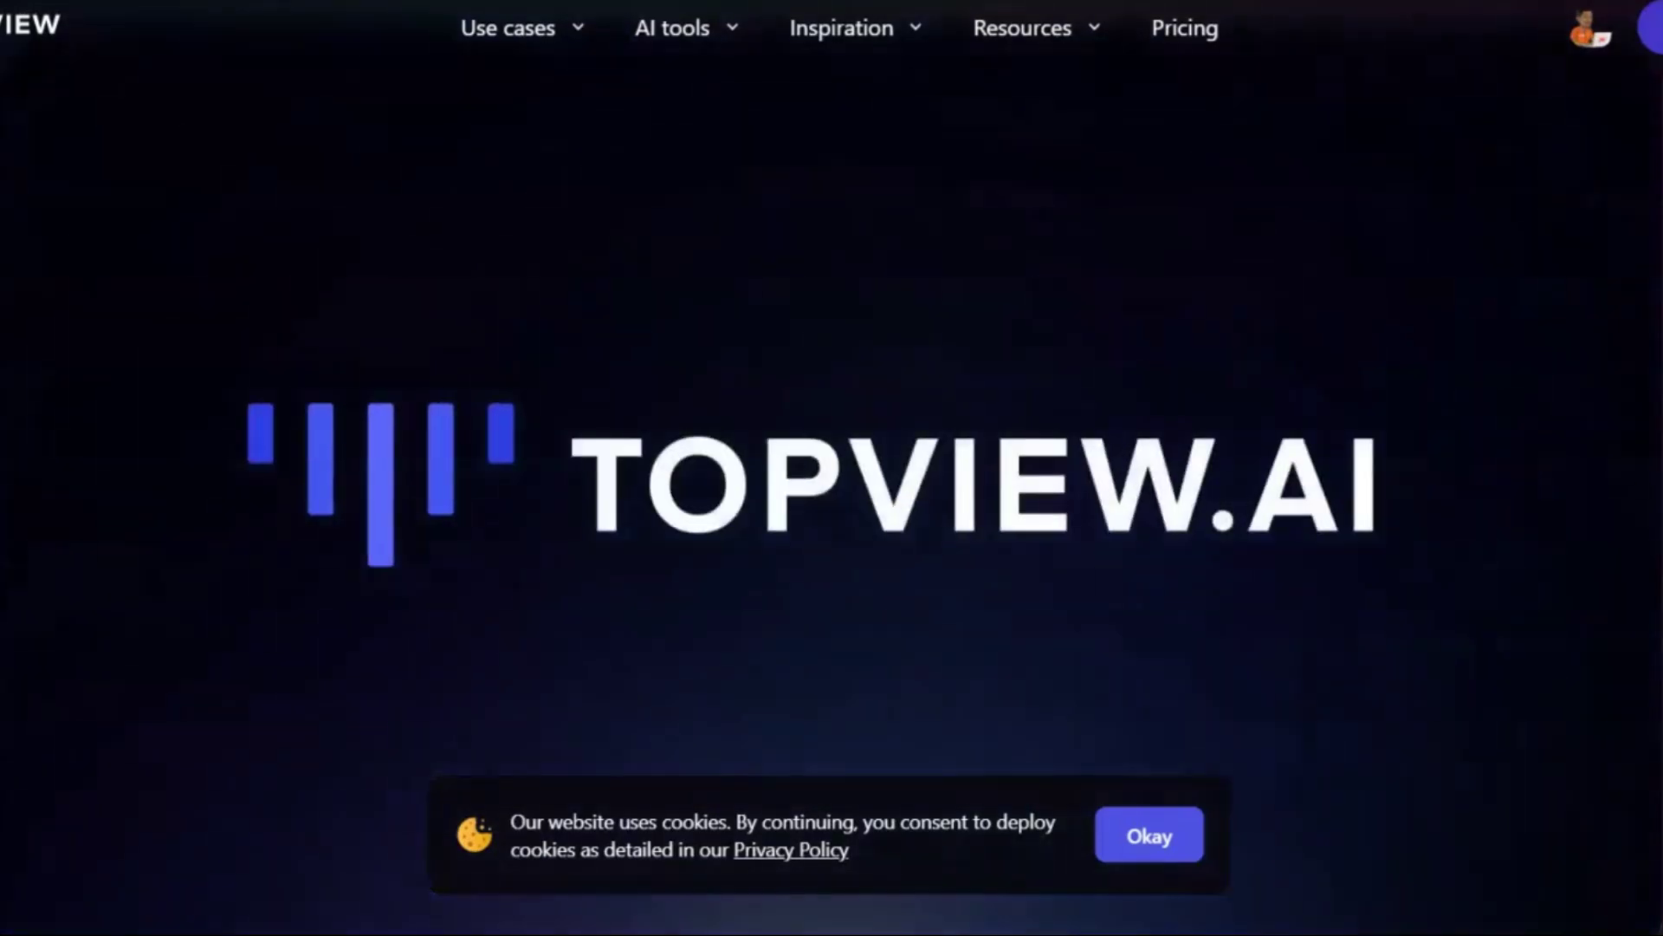
scroll(832, 468, down, 5)
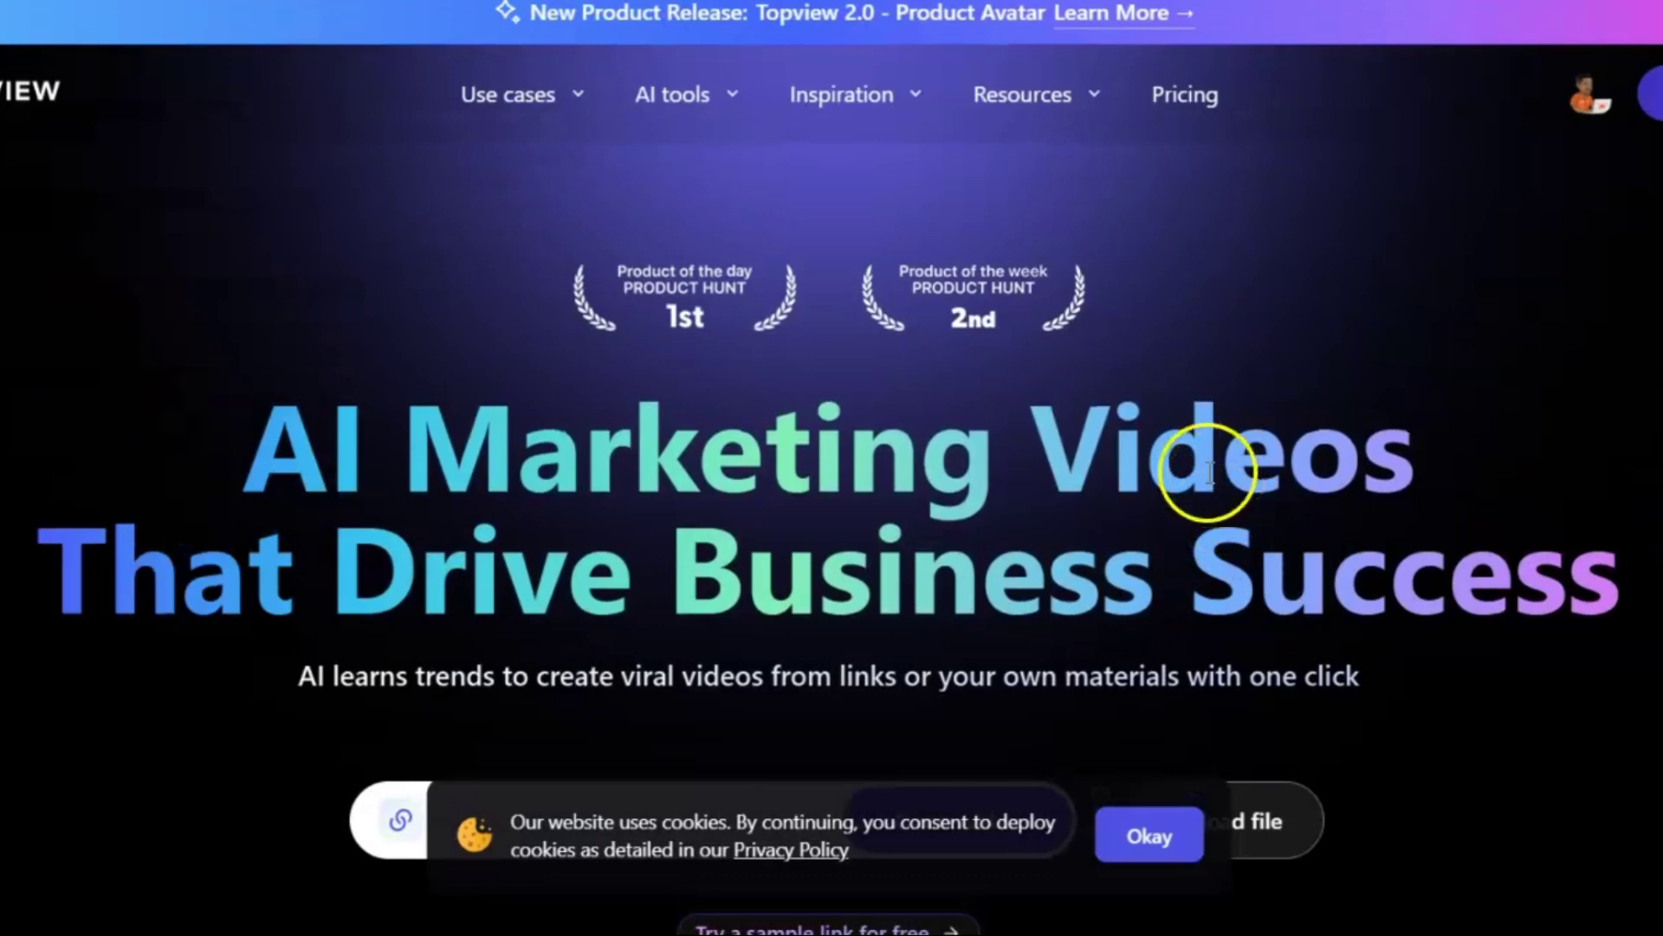
mouse_move(663, 100)
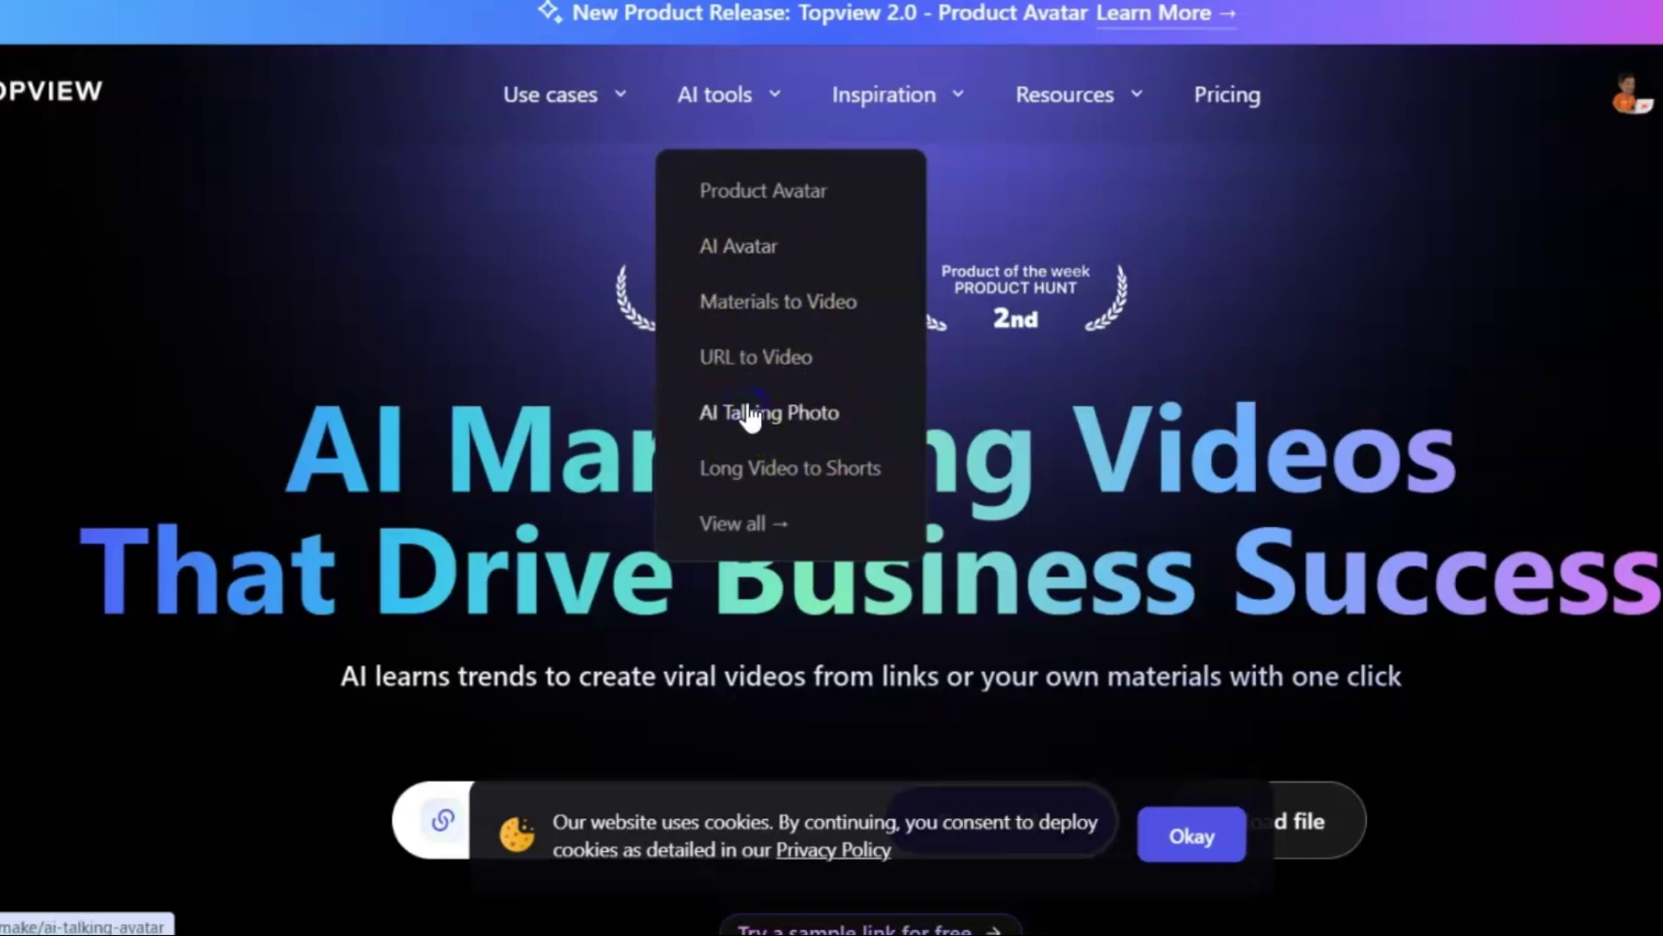
click(748, 407)
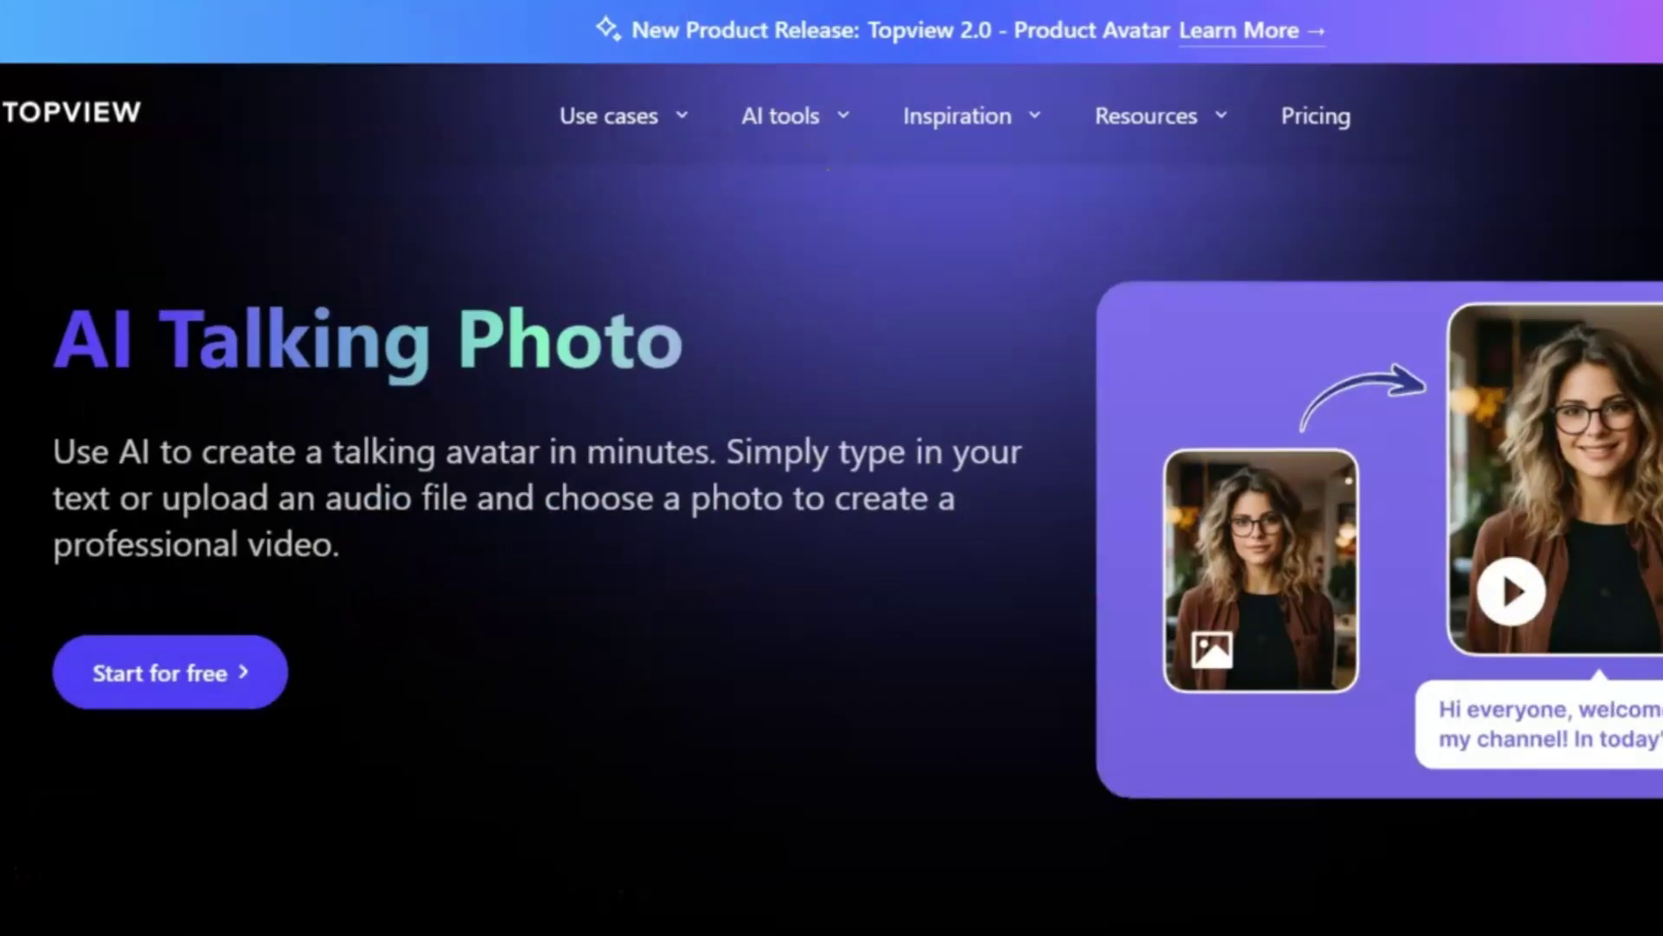
- Read through the use cases and features on the AI Talking Photo page and return to its start
scroll(831, 468, down, 20)
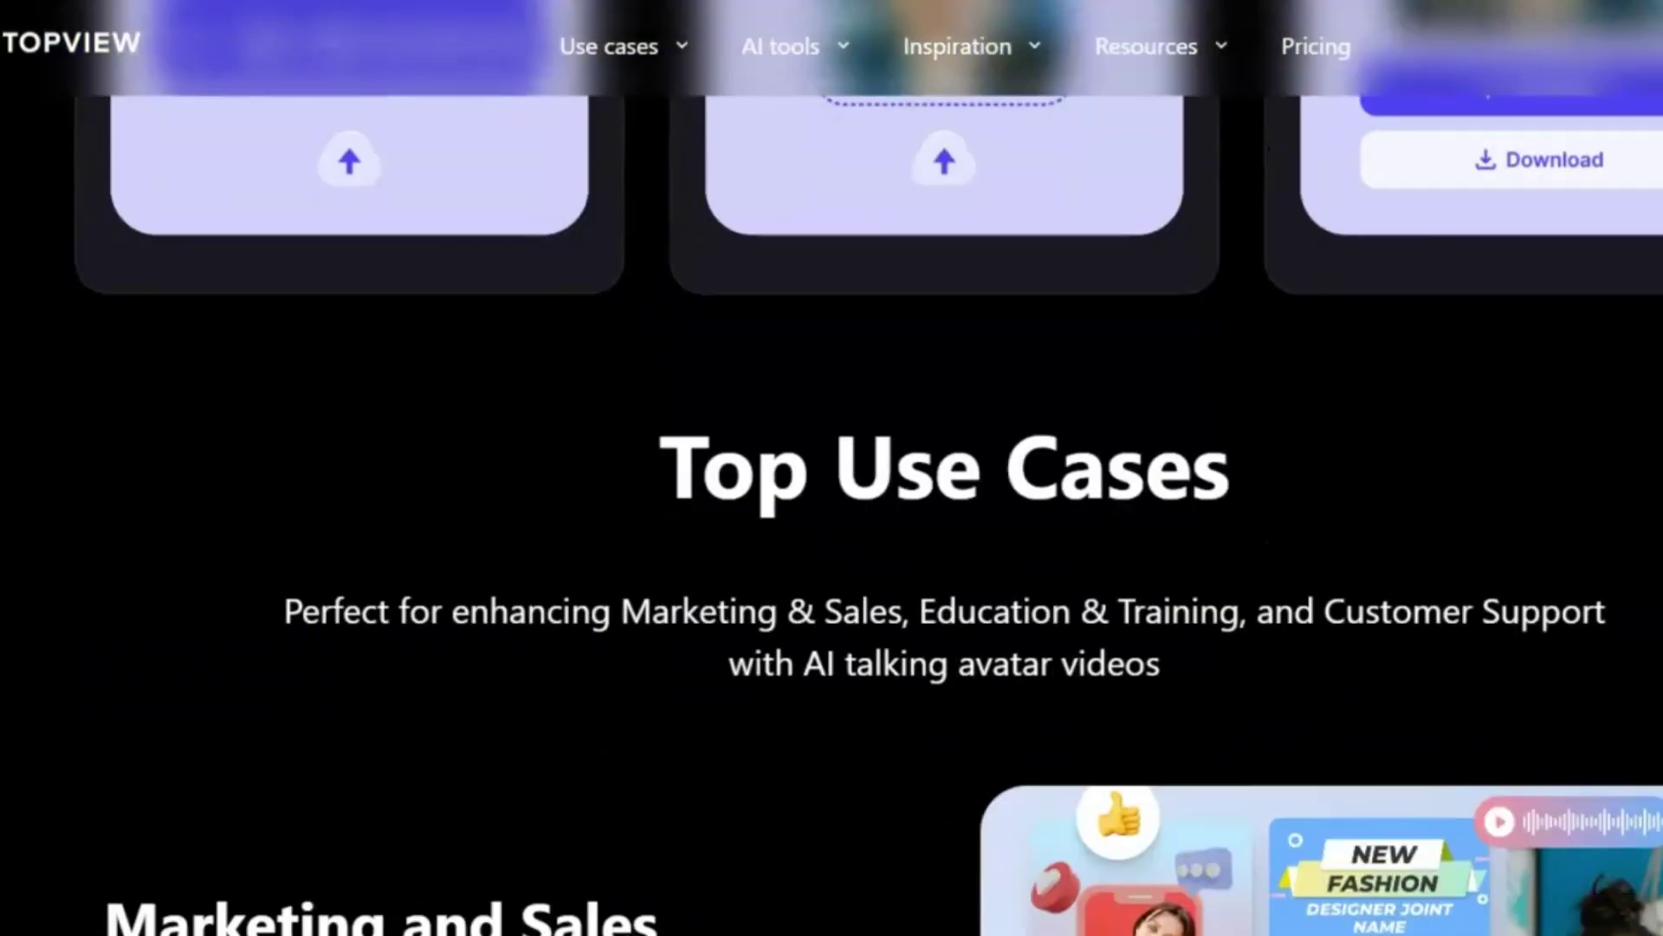
scroll(832, 468, down, 5)
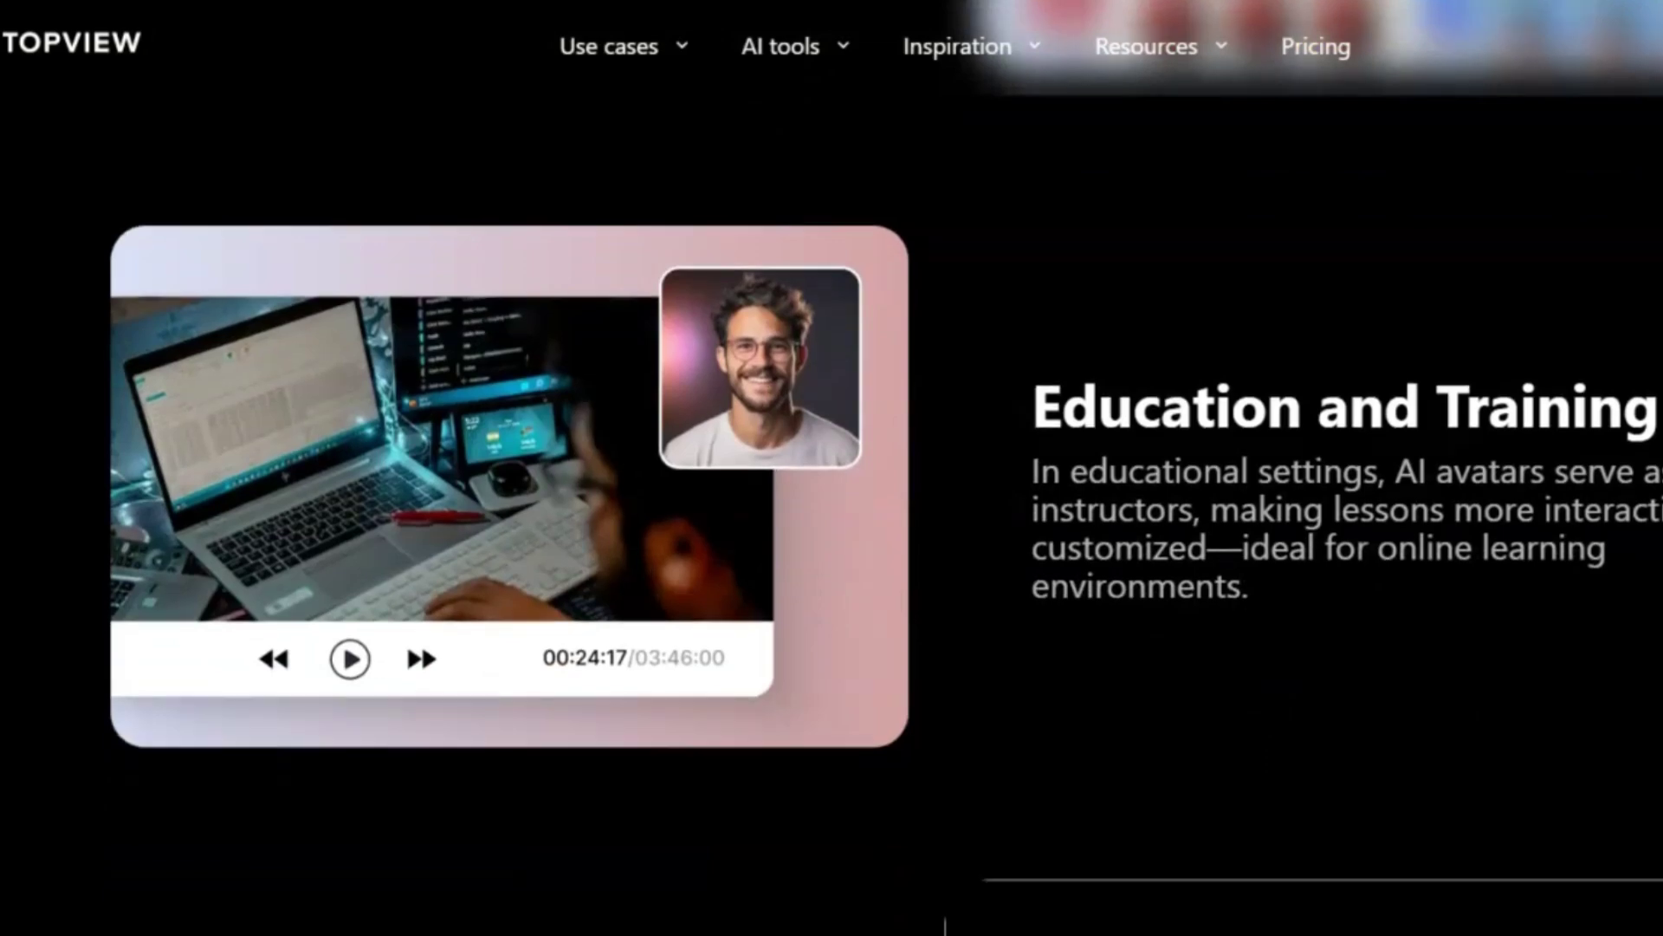
scroll(831, 468, down, 5)
scroll(831, 468, down, 2)
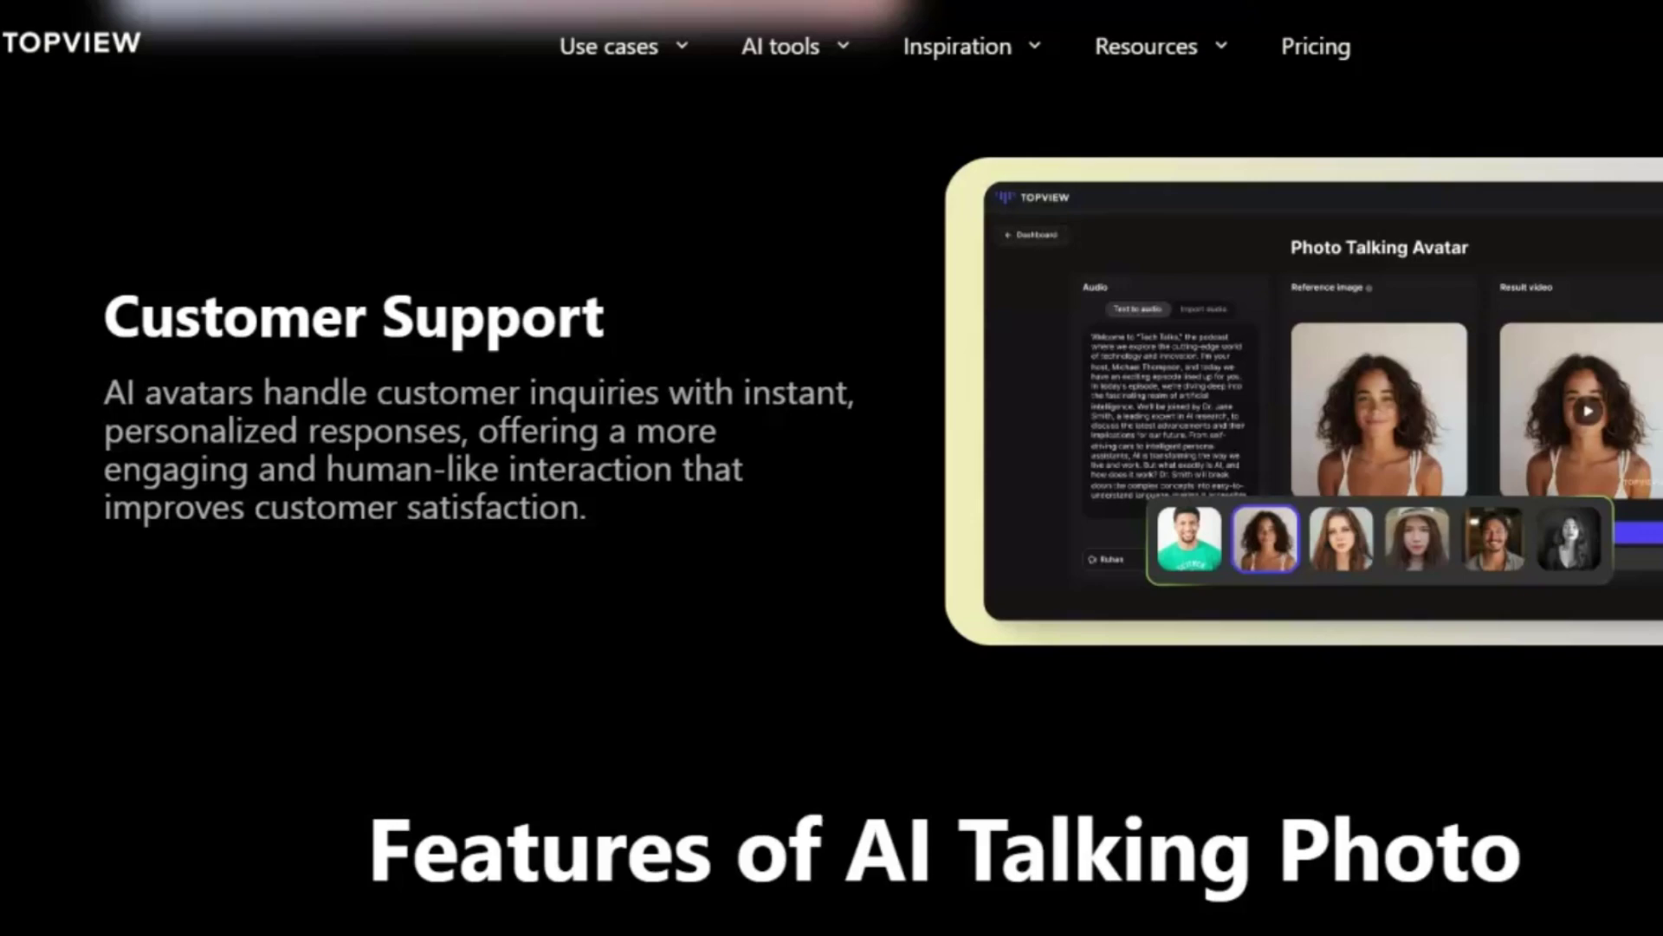
scroll(832, 468, down, 5)
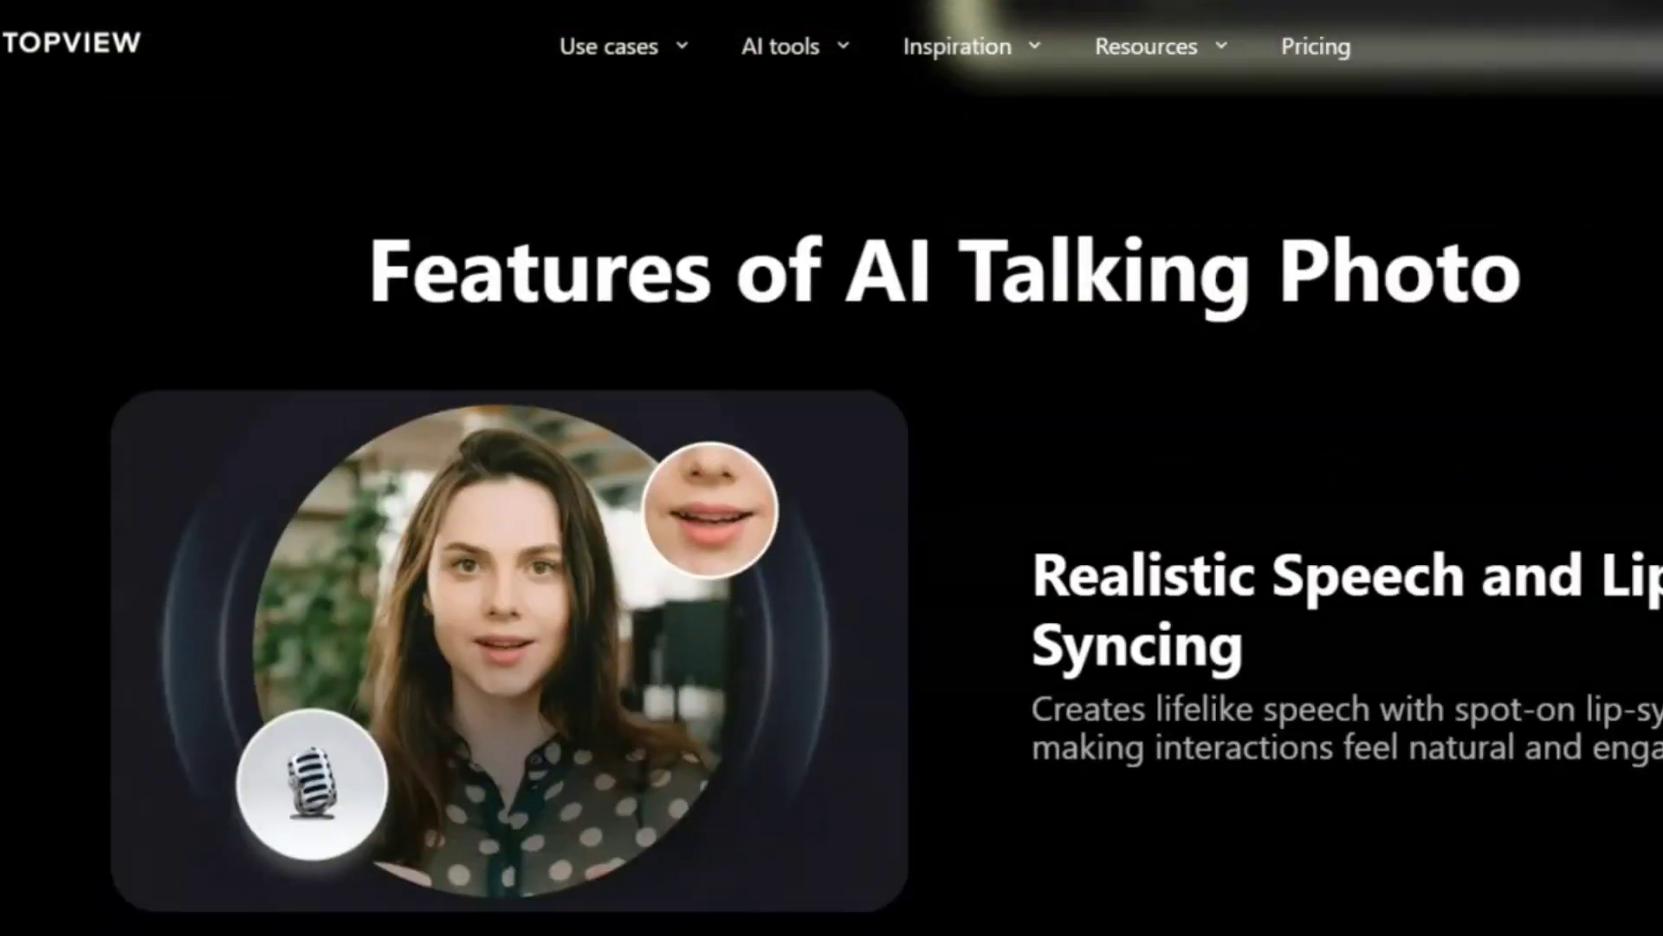
scroll(832, 468, down, 6)
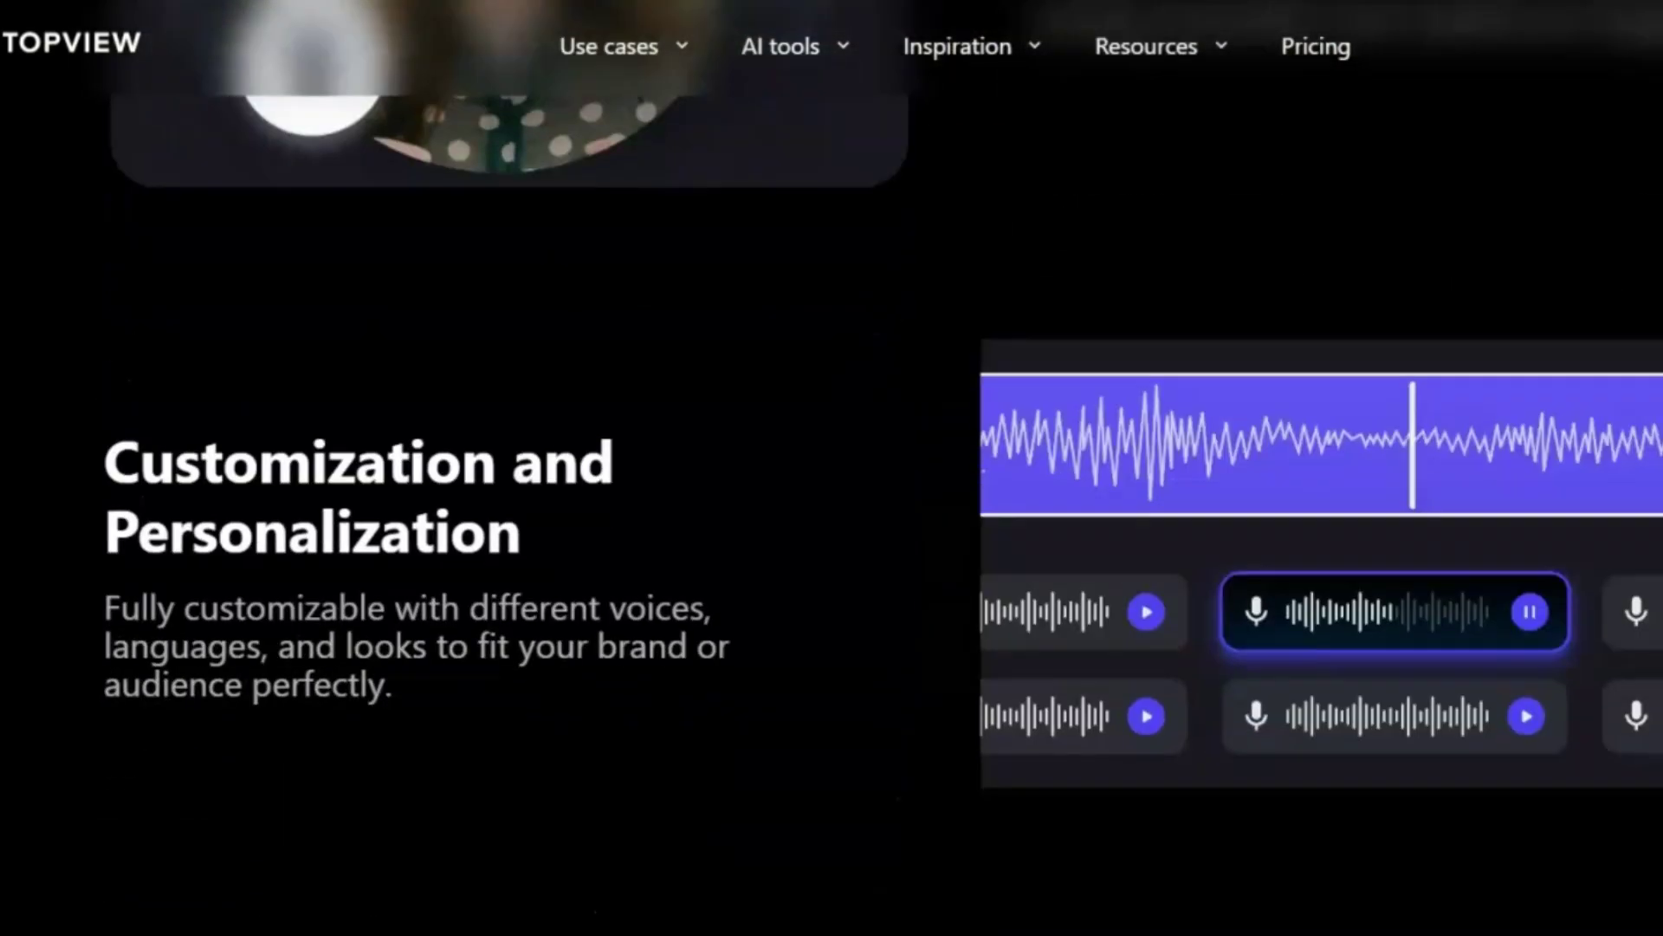
scroll(832, 468, down, 5)
scroll(832, 468, up, 20)
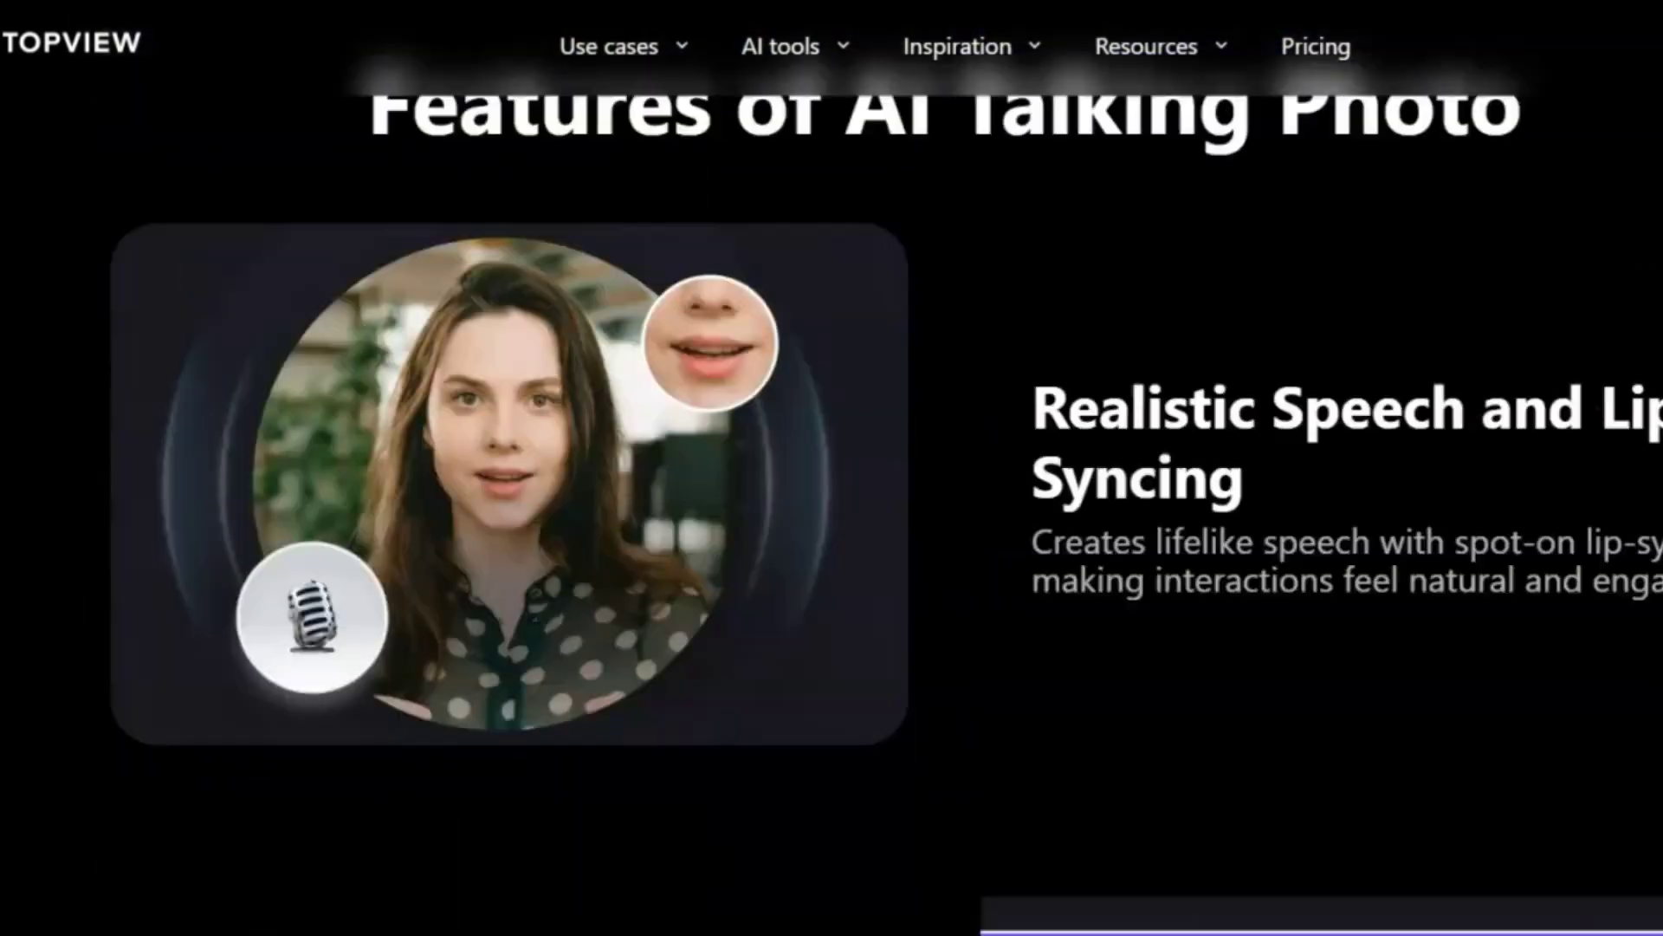
scroll(94, 648, up, 10)
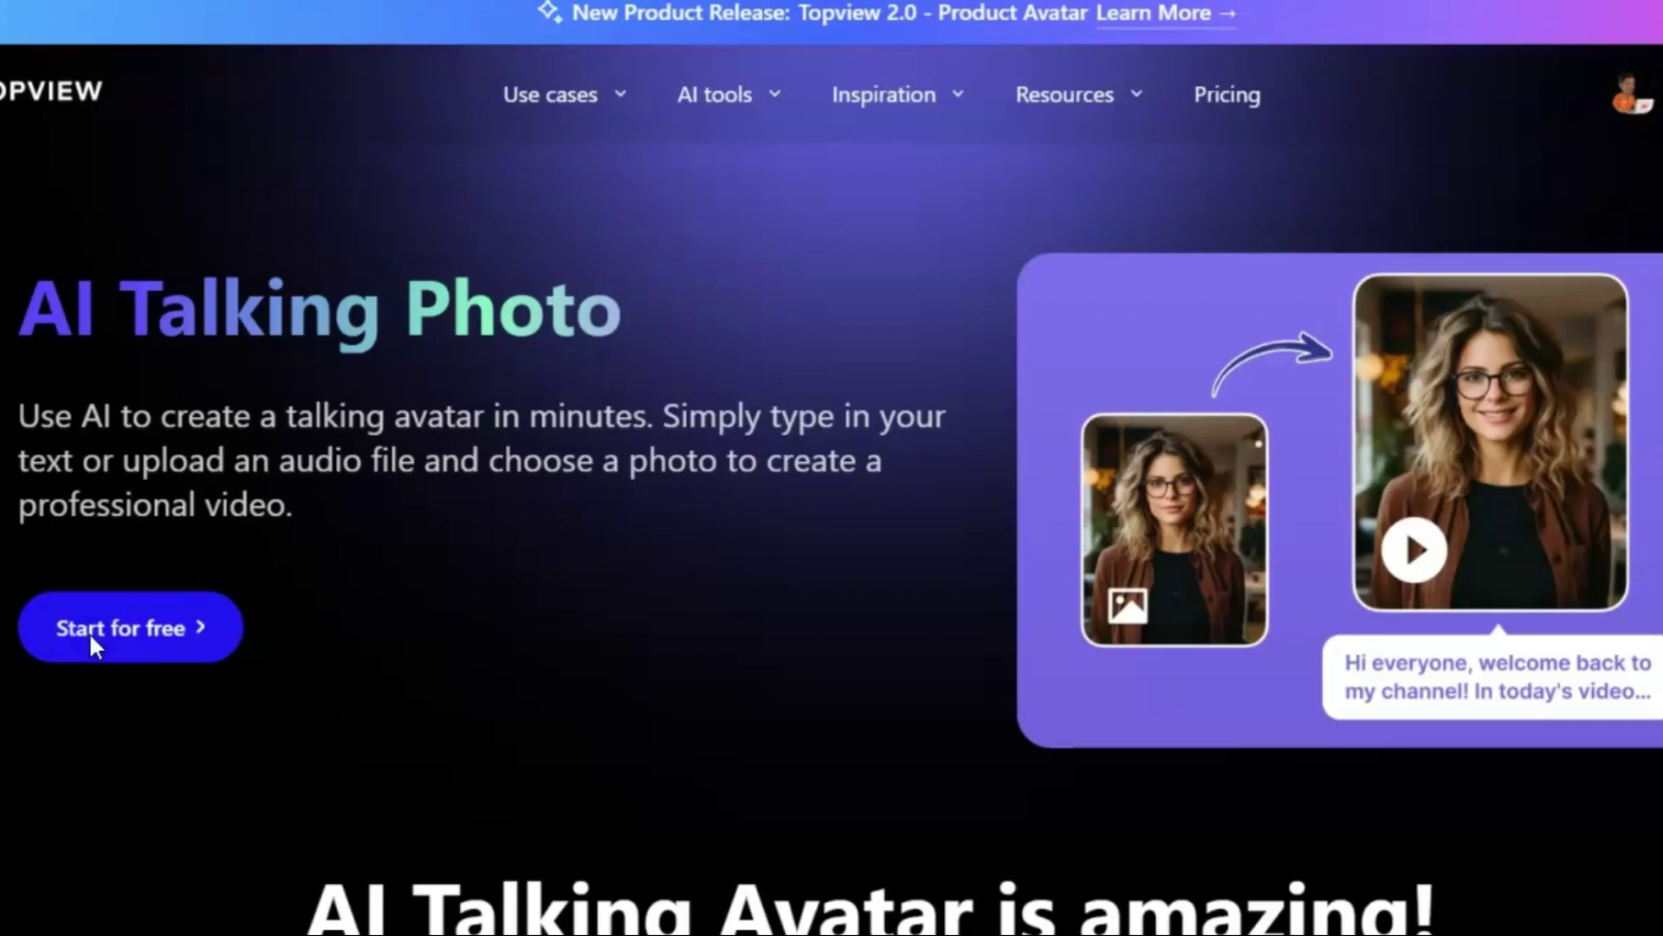
- Start the free Talking Photo Avatar tool and import the "Next__remove_the_watermarks" audio file from the "How to create an avatar" folder
click(92, 639)
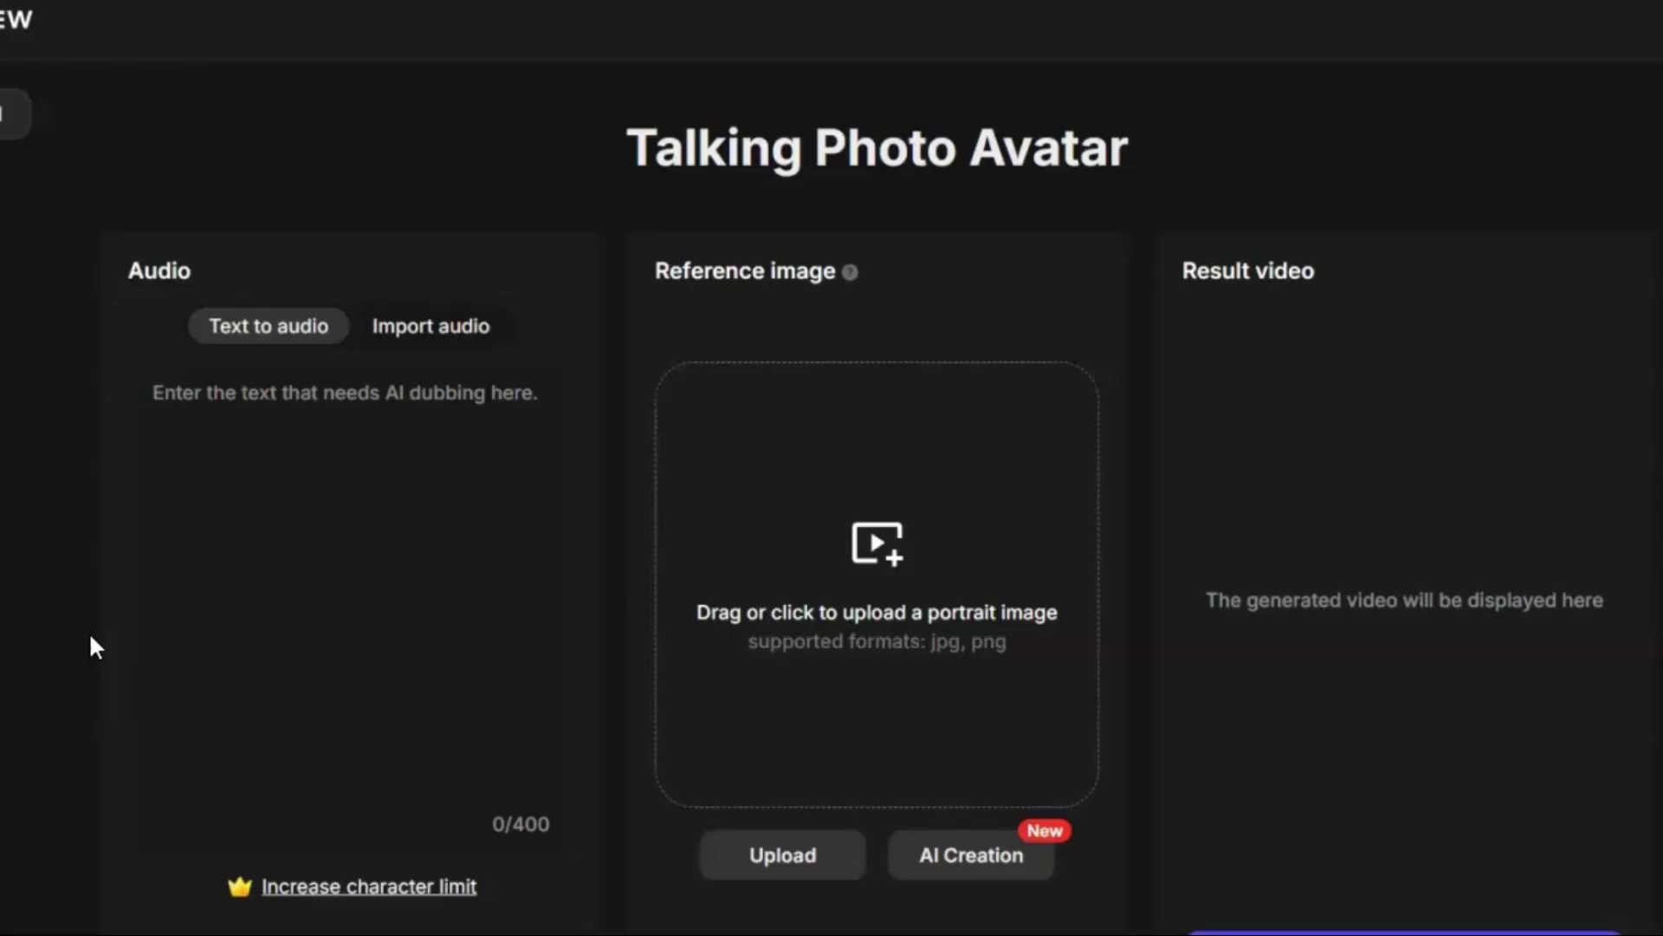
click(278, 332)
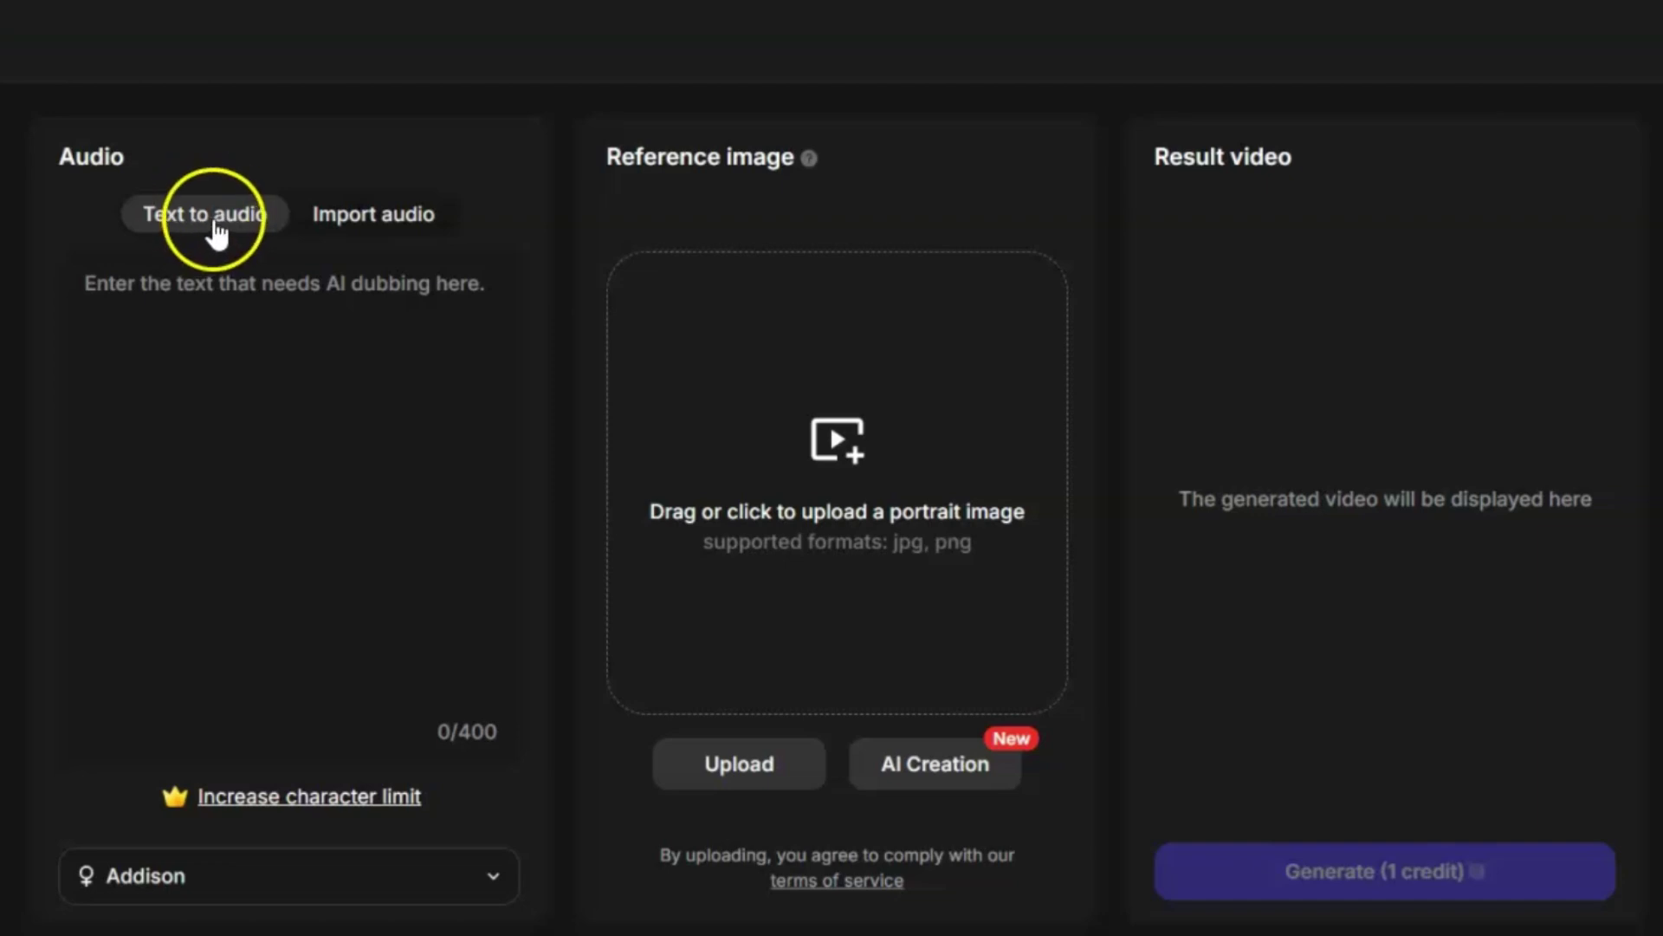
click(372, 220)
click(286, 764)
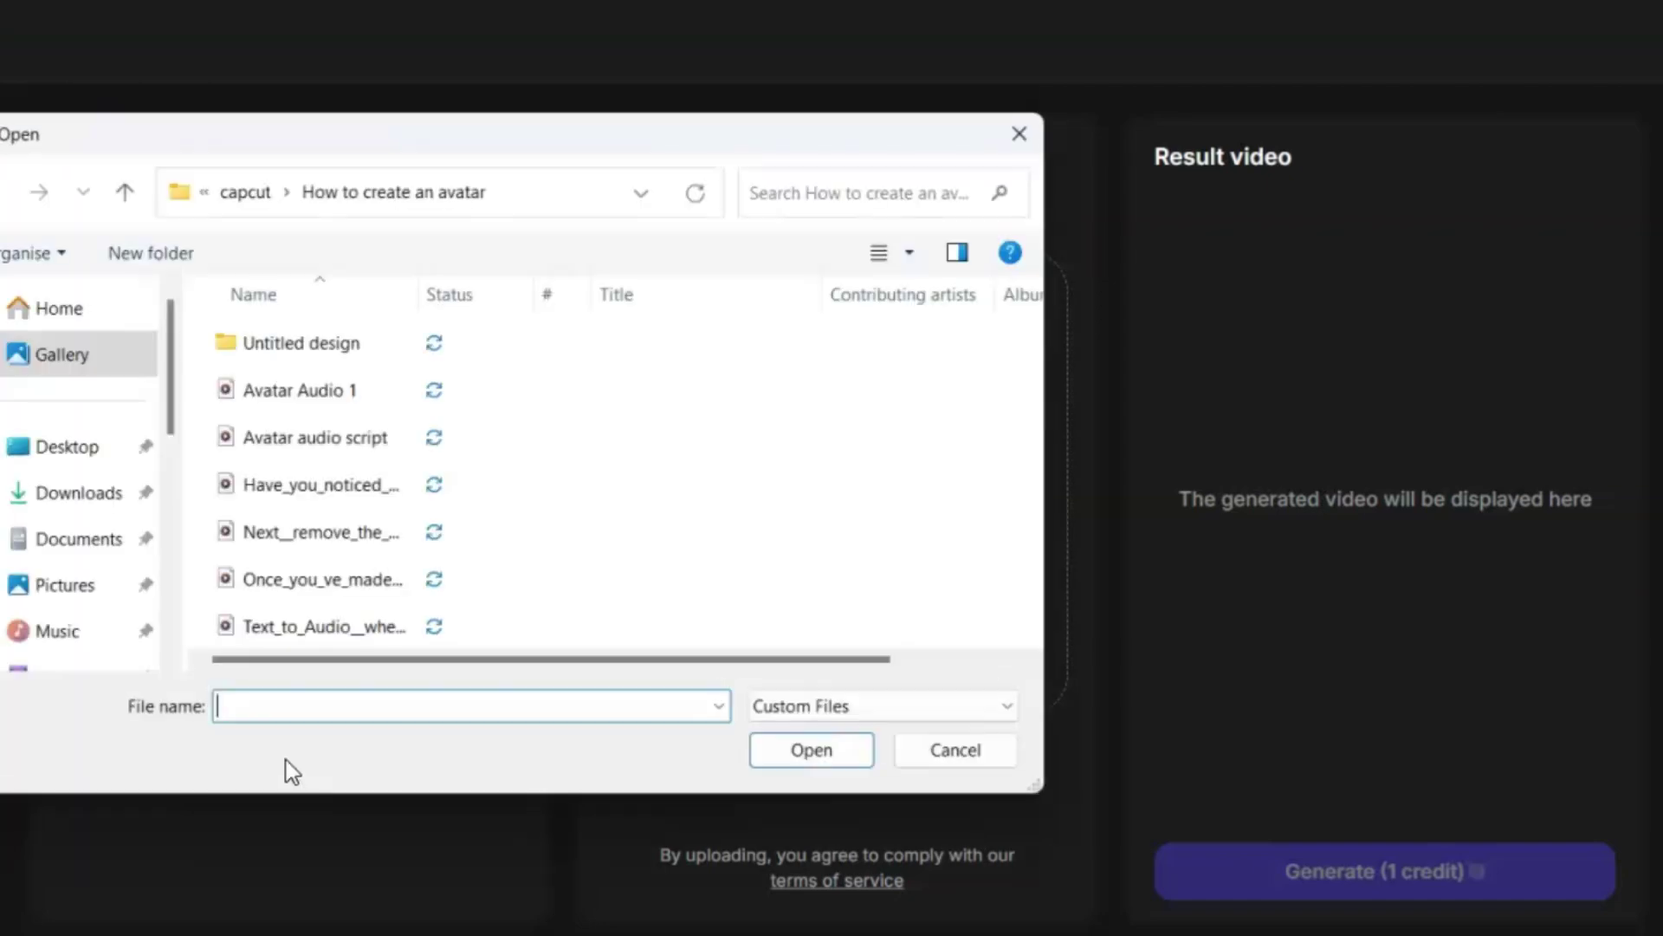
scroll(356, 407, right, 2)
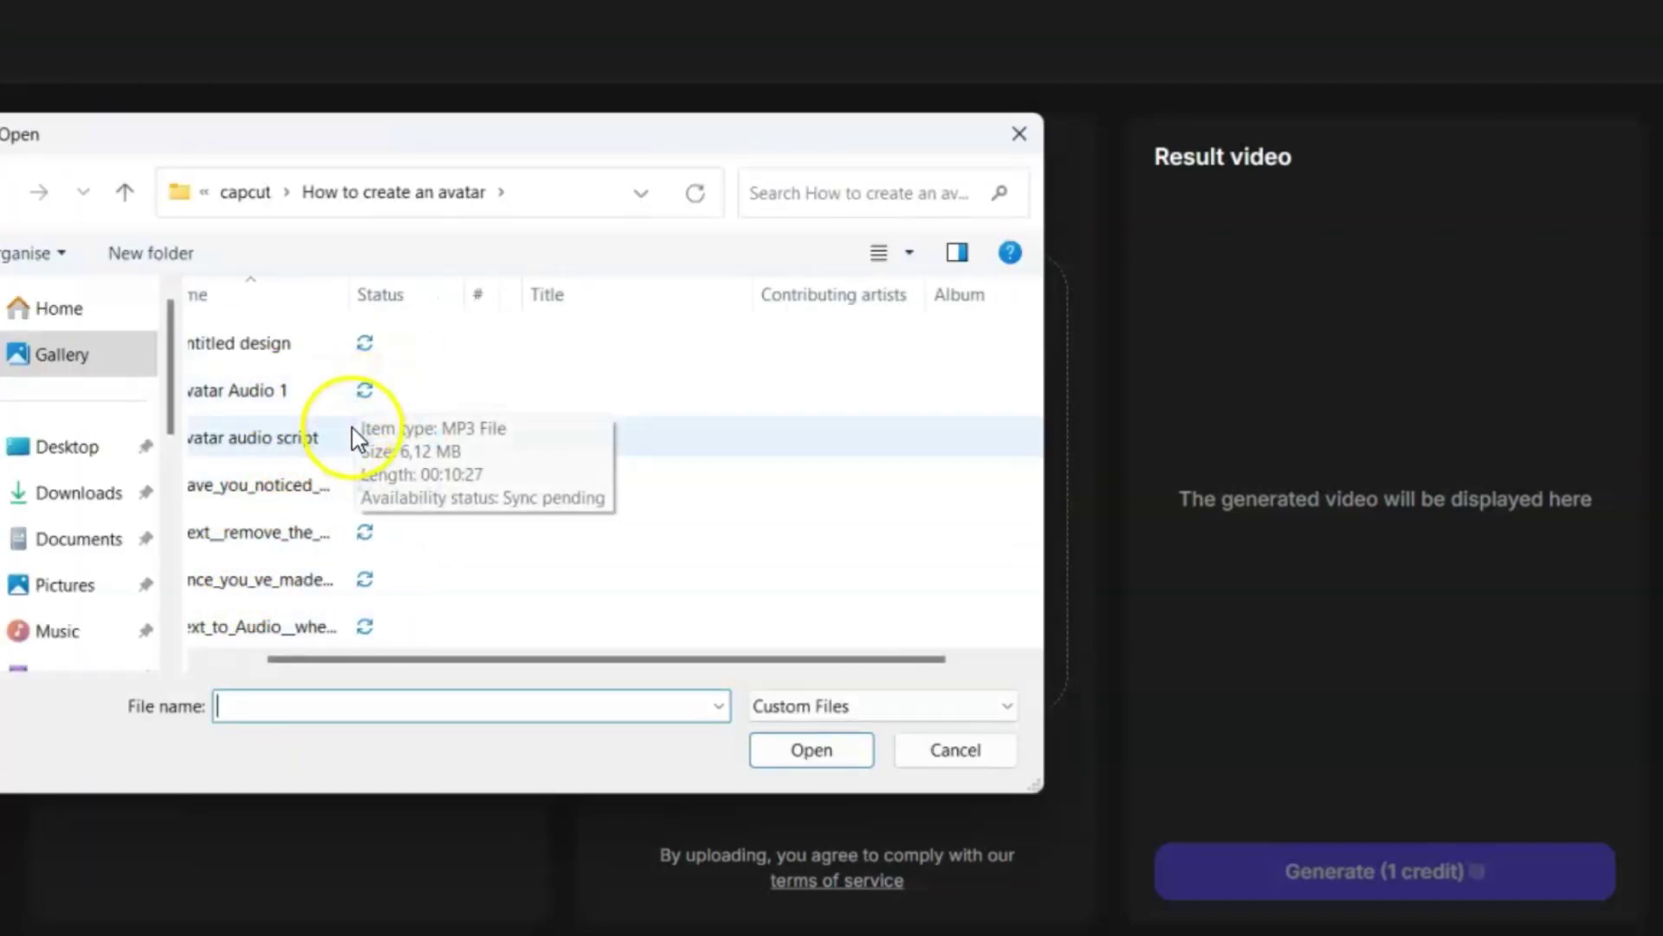
scroll(342, 519, left, 2)
click(336, 533)
click(801, 755)
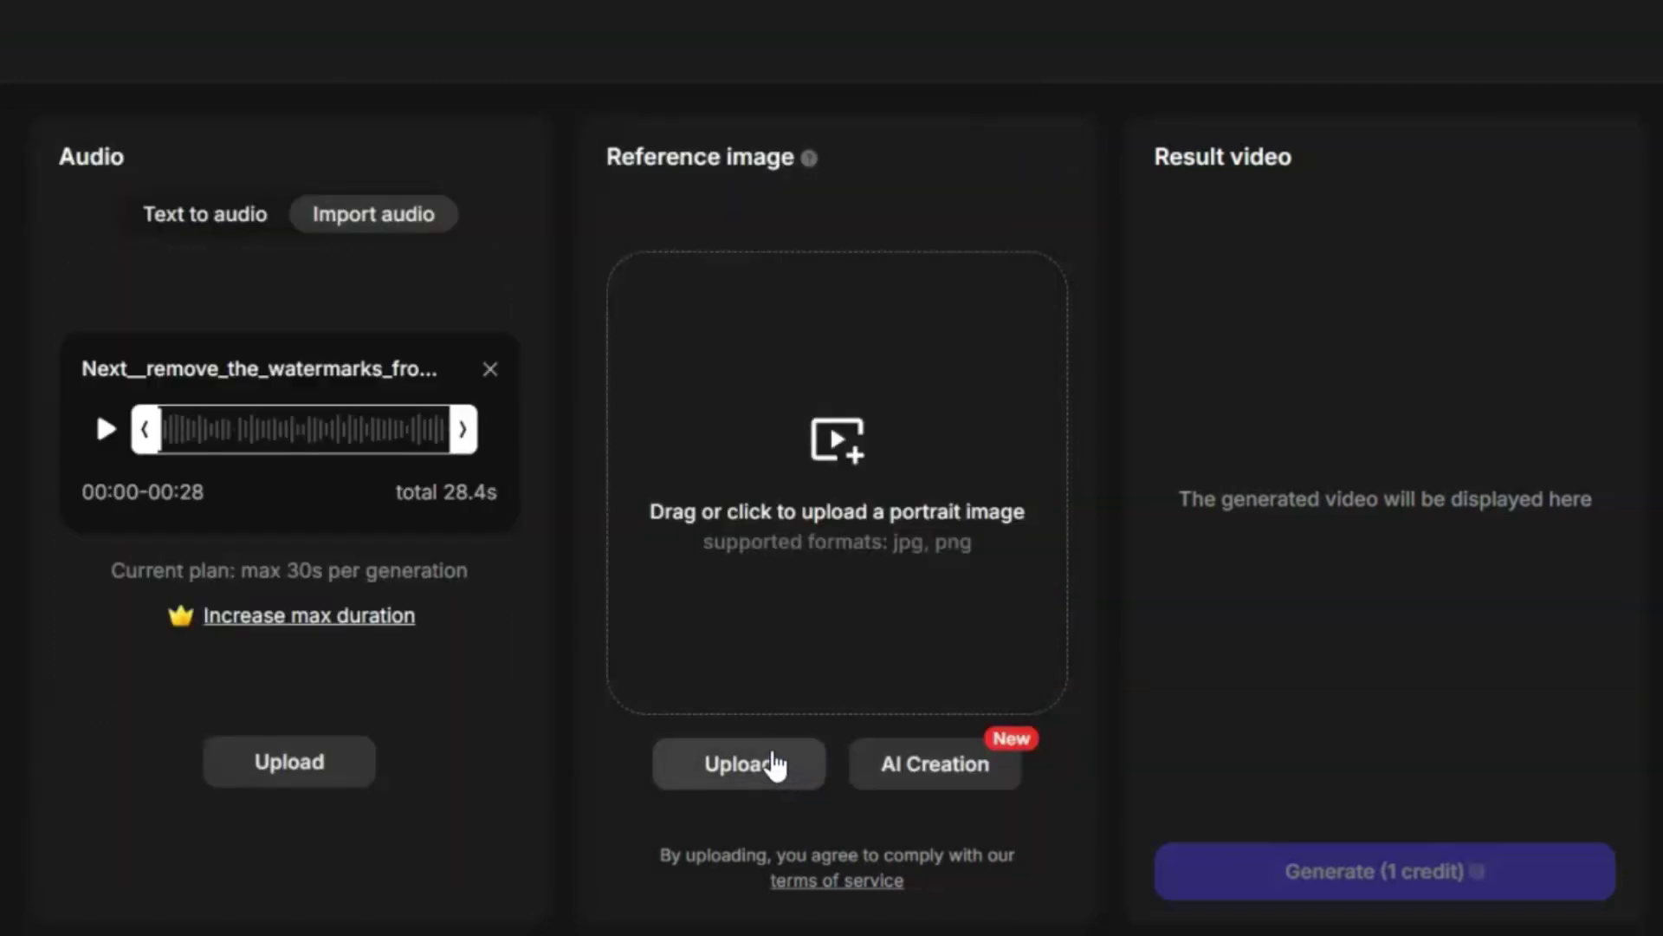
- Upload the woman's portrait in the black hoodie from the "Untitled design" folder as reference image and generate the talking video
click(741, 762)
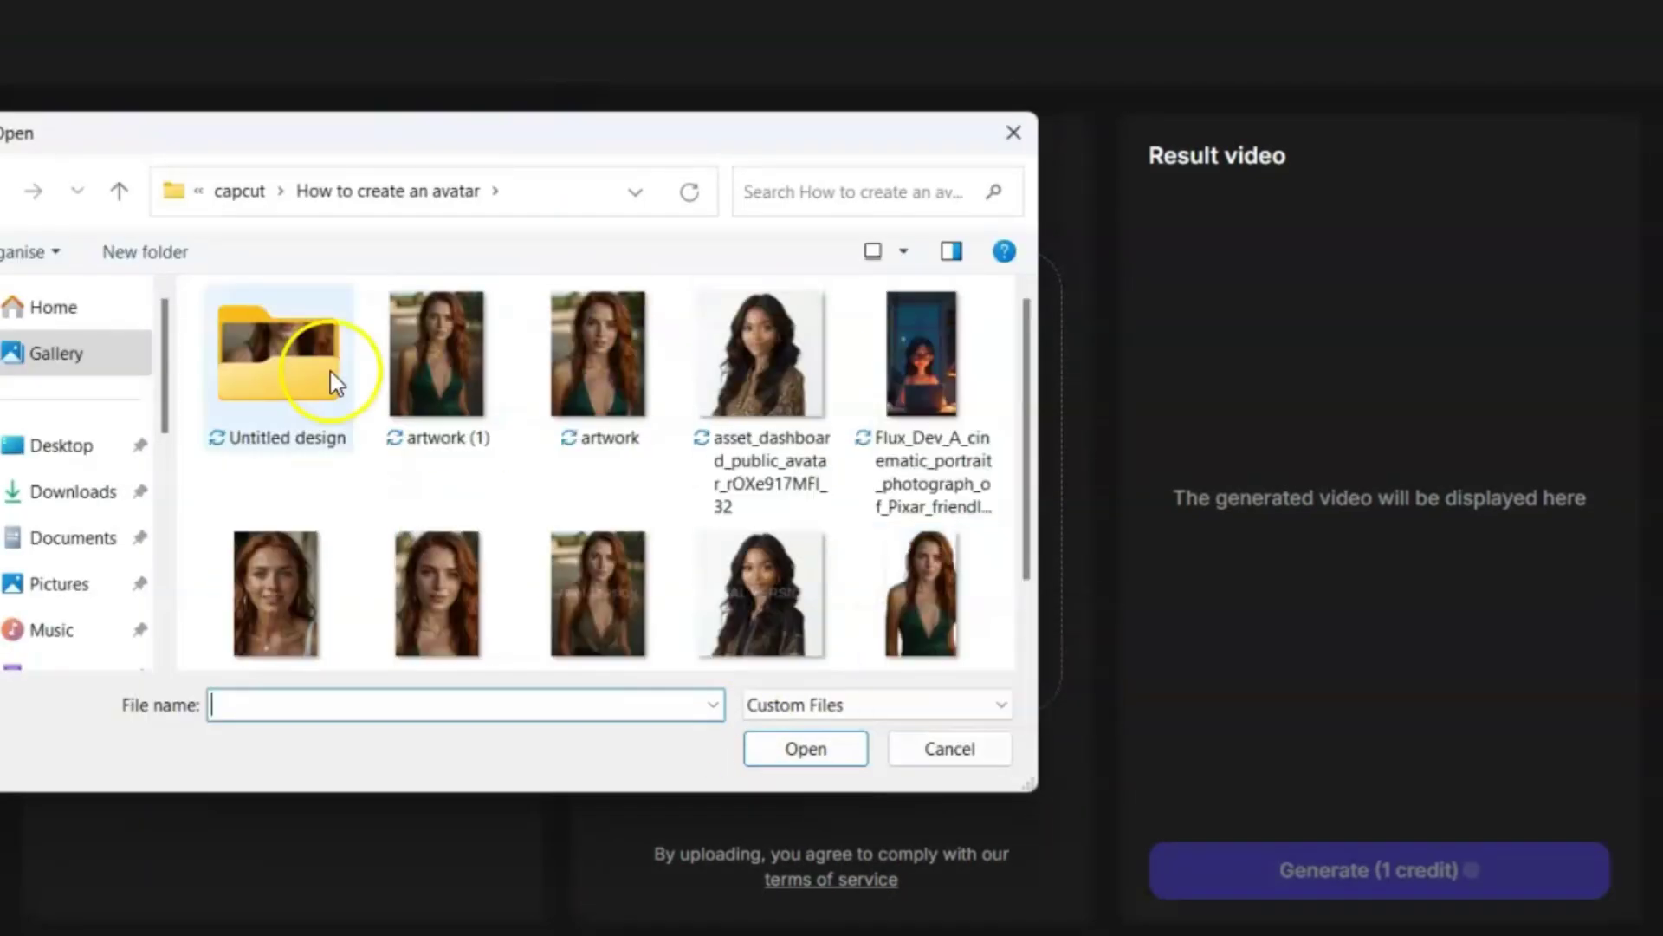
double_click(327, 371)
double_click(605, 553)
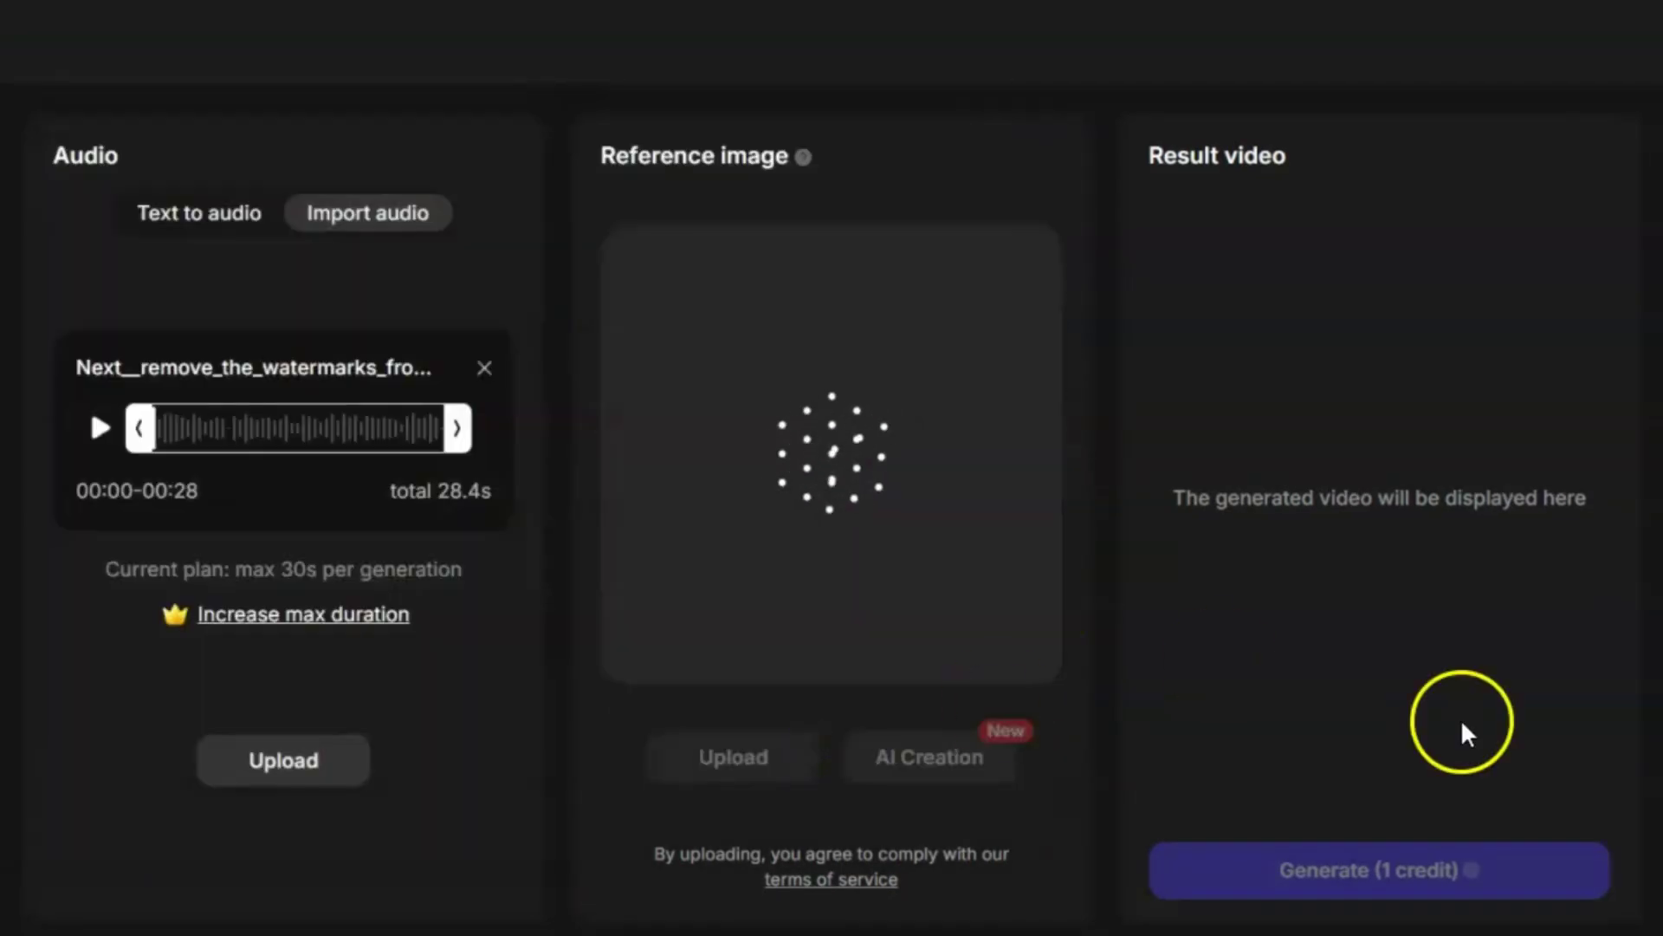
click(1367, 880)
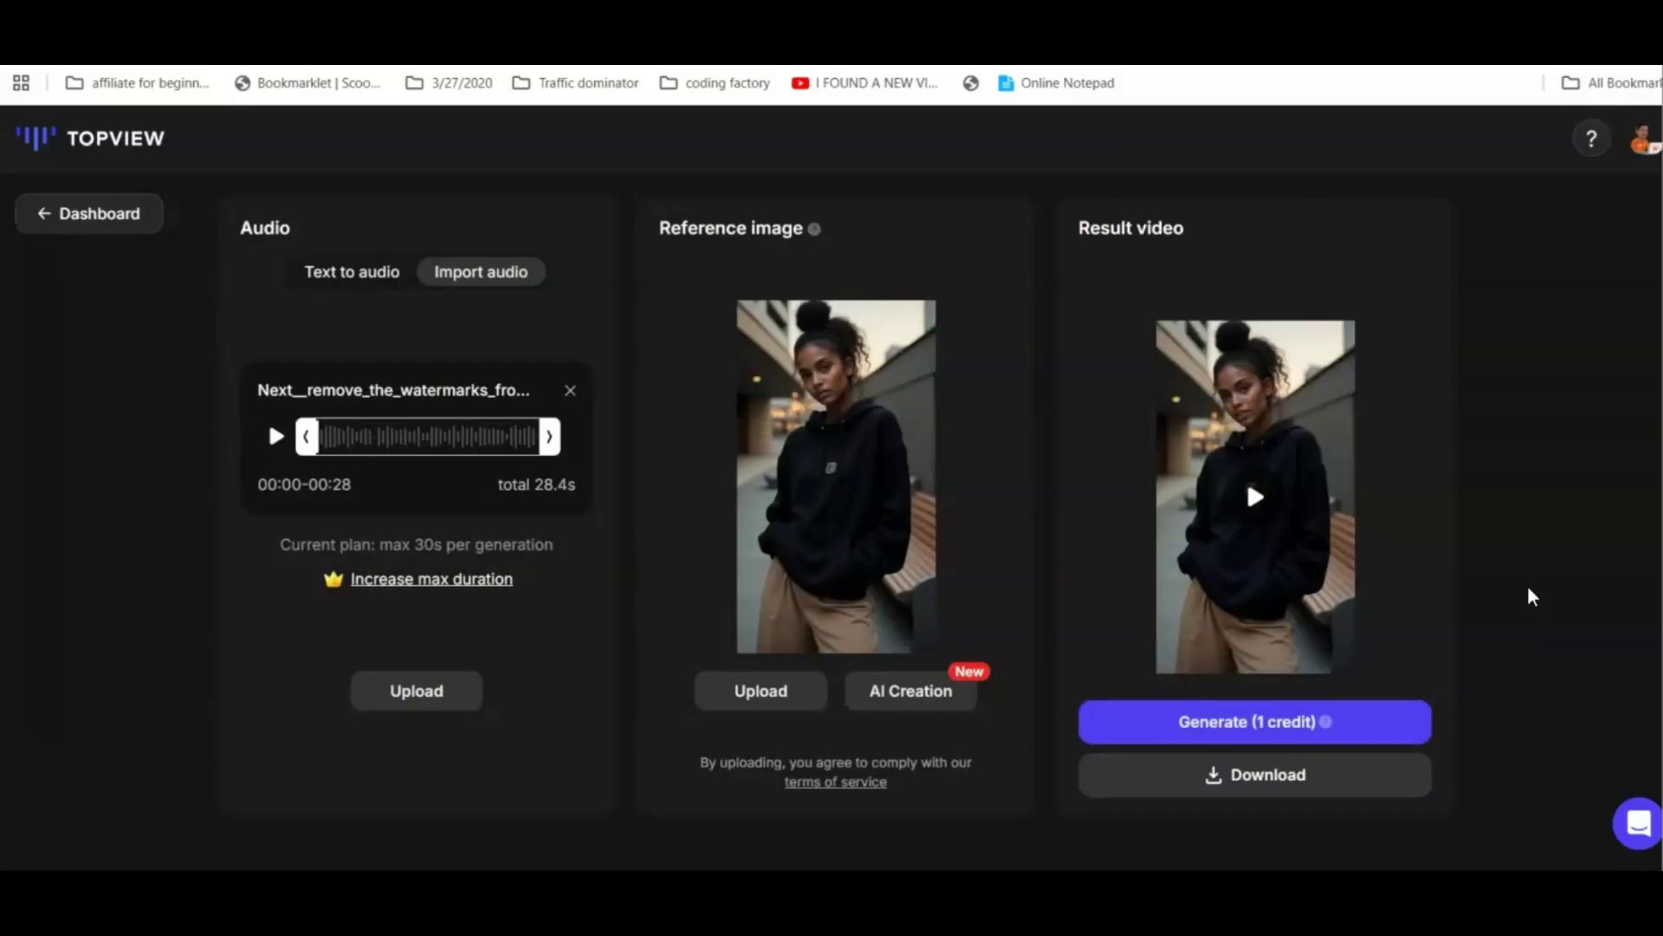
click(1460, 617)
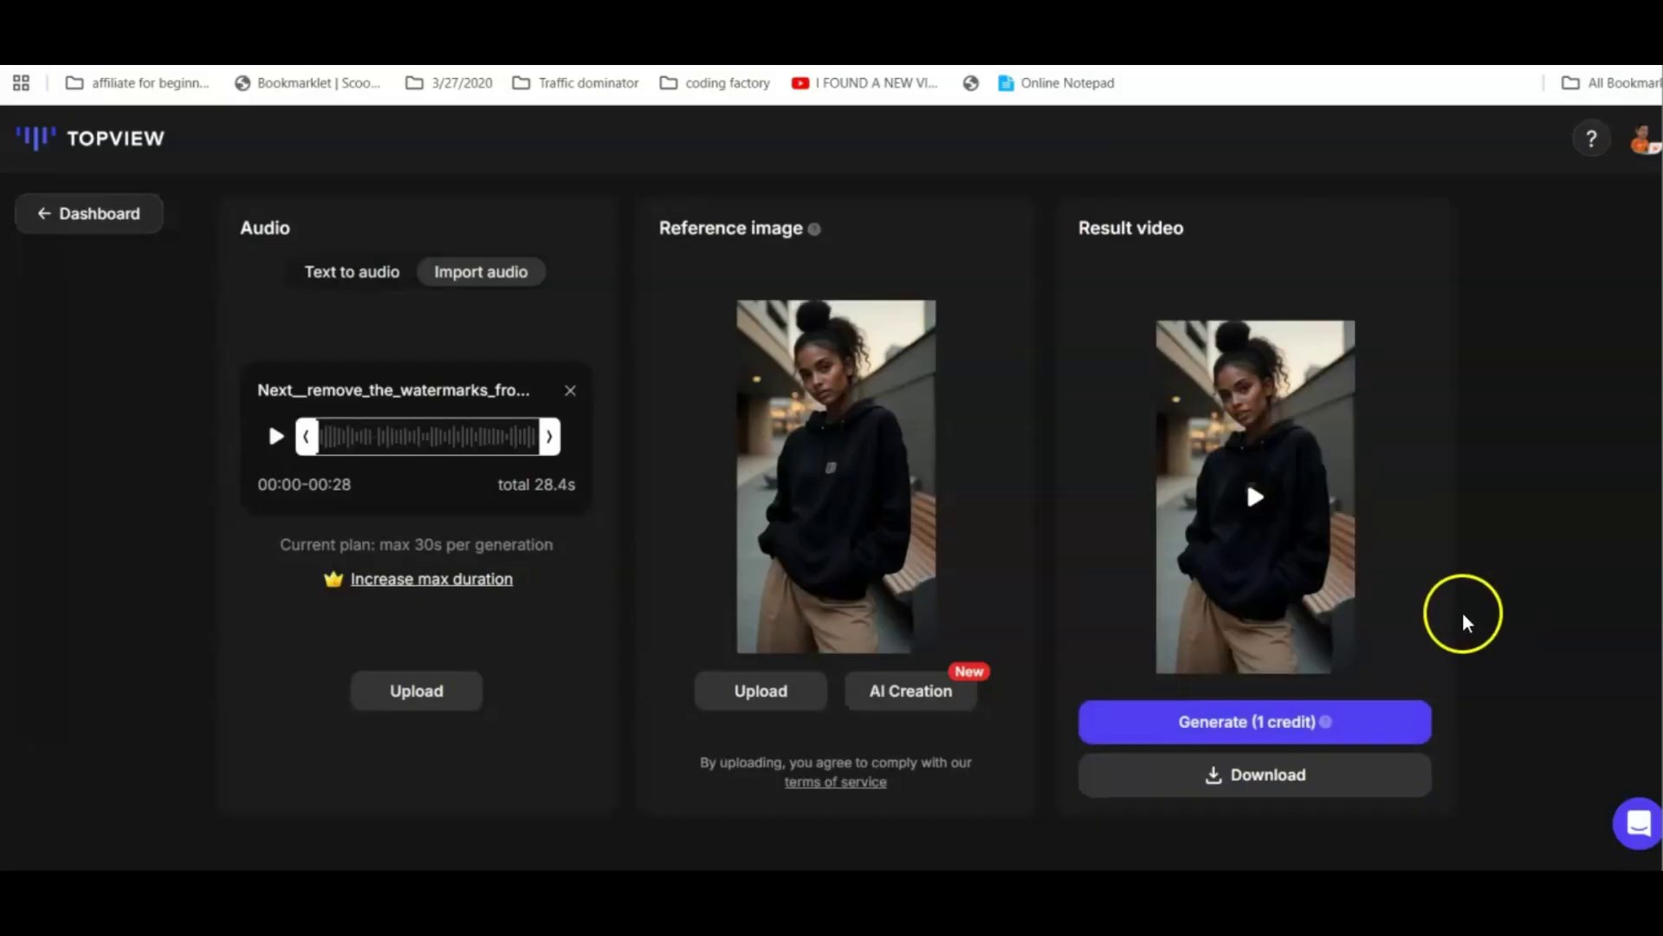